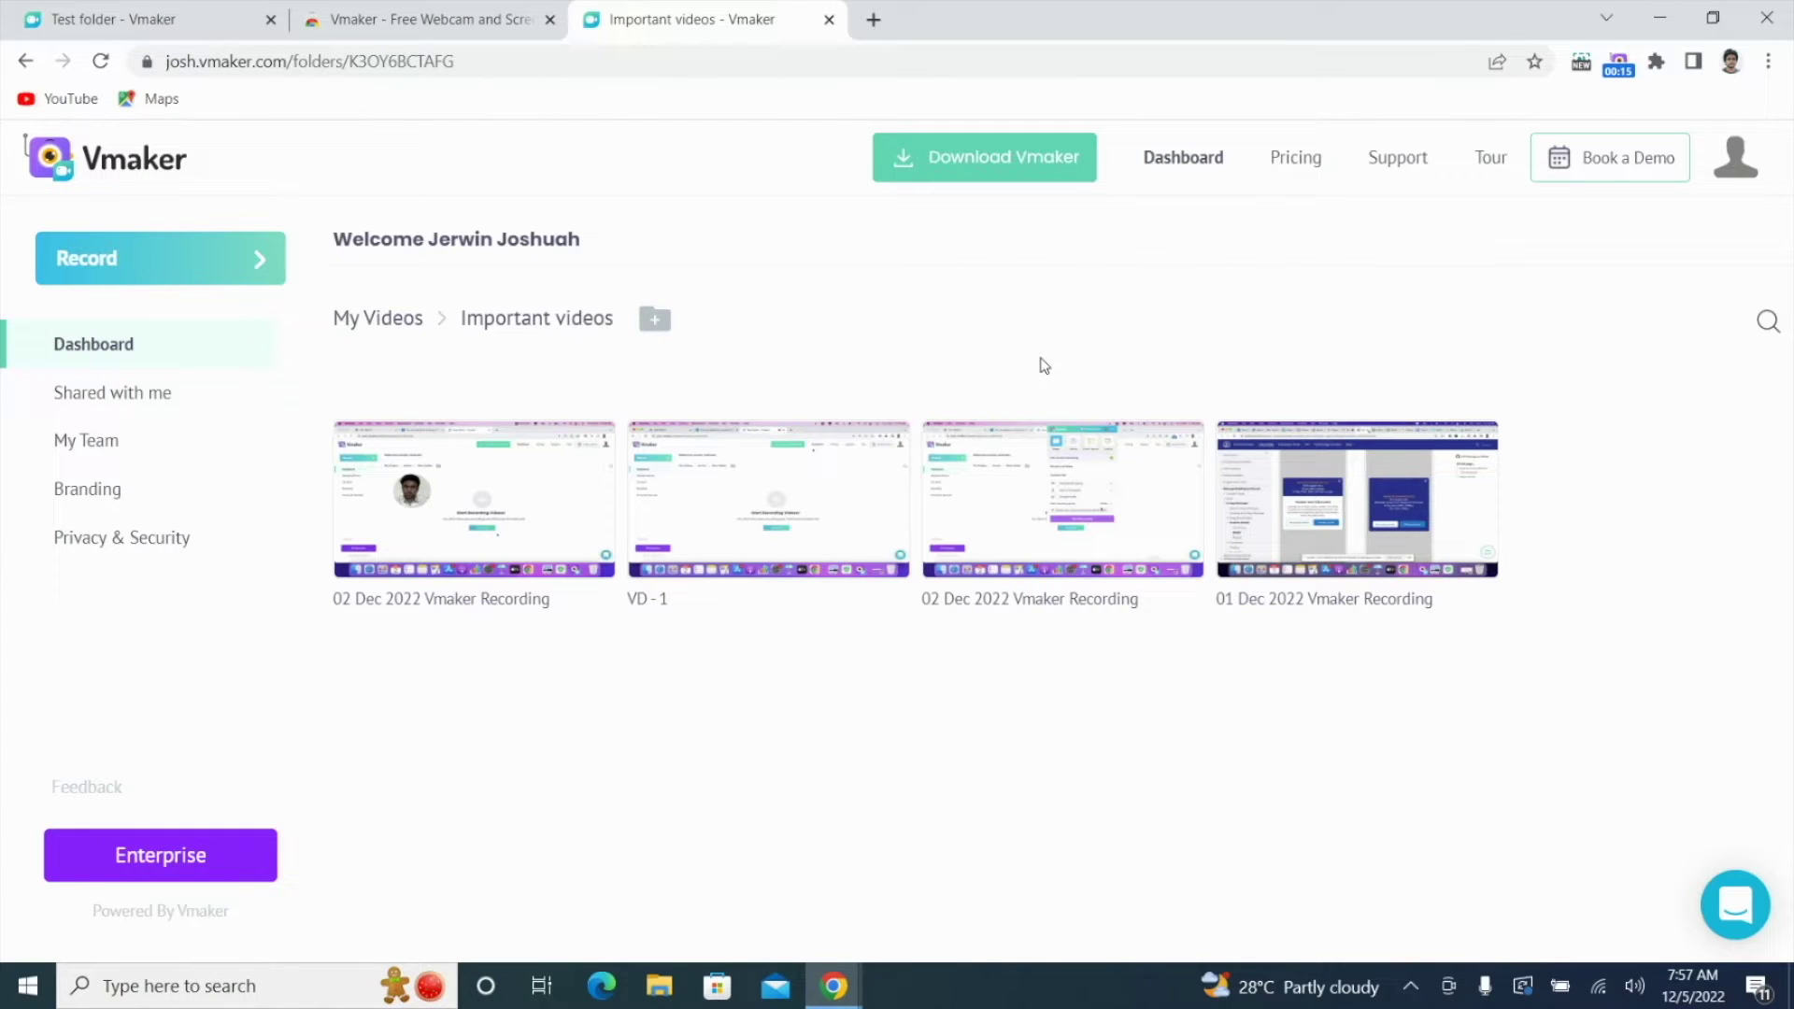
Step: Download the Vmaker for Desktop installer, Vmaker-1.0.8.exe, from the dashboard's Download Vmaker options
{"action": "left_click", "coordinate": [998, 176]}
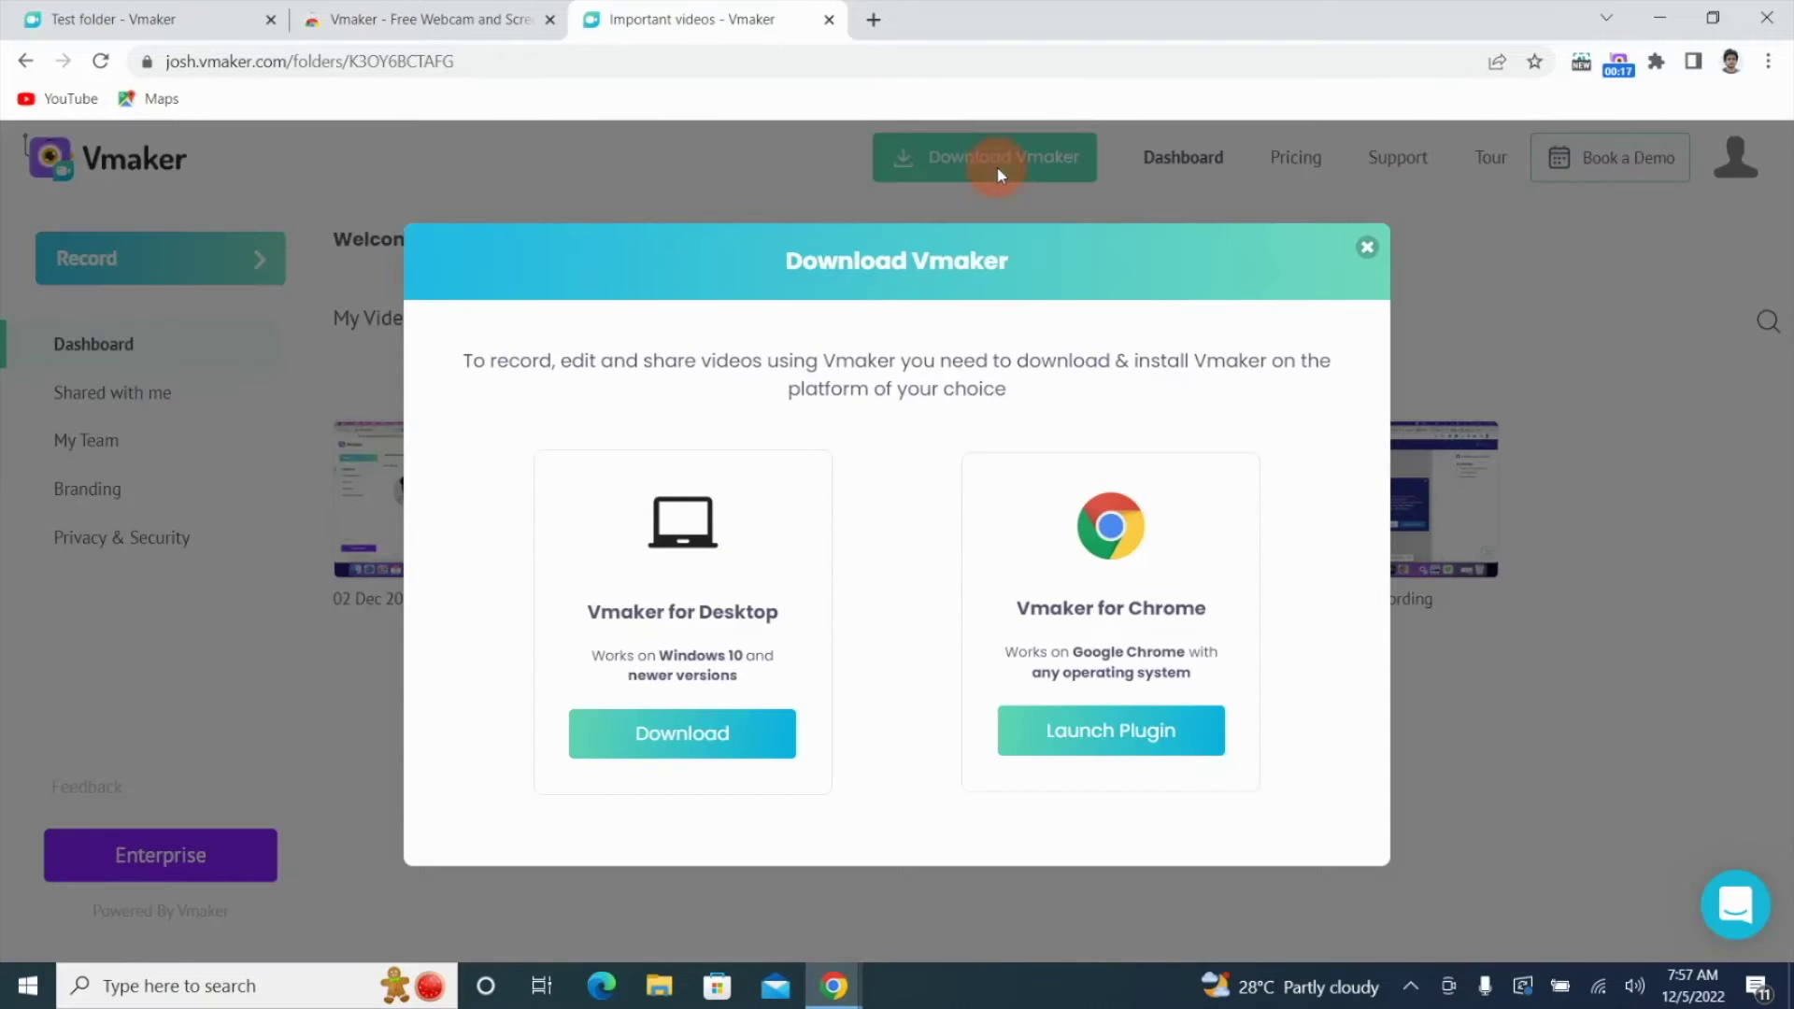
{"action": "left_click", "coordinate": [729, 734]}
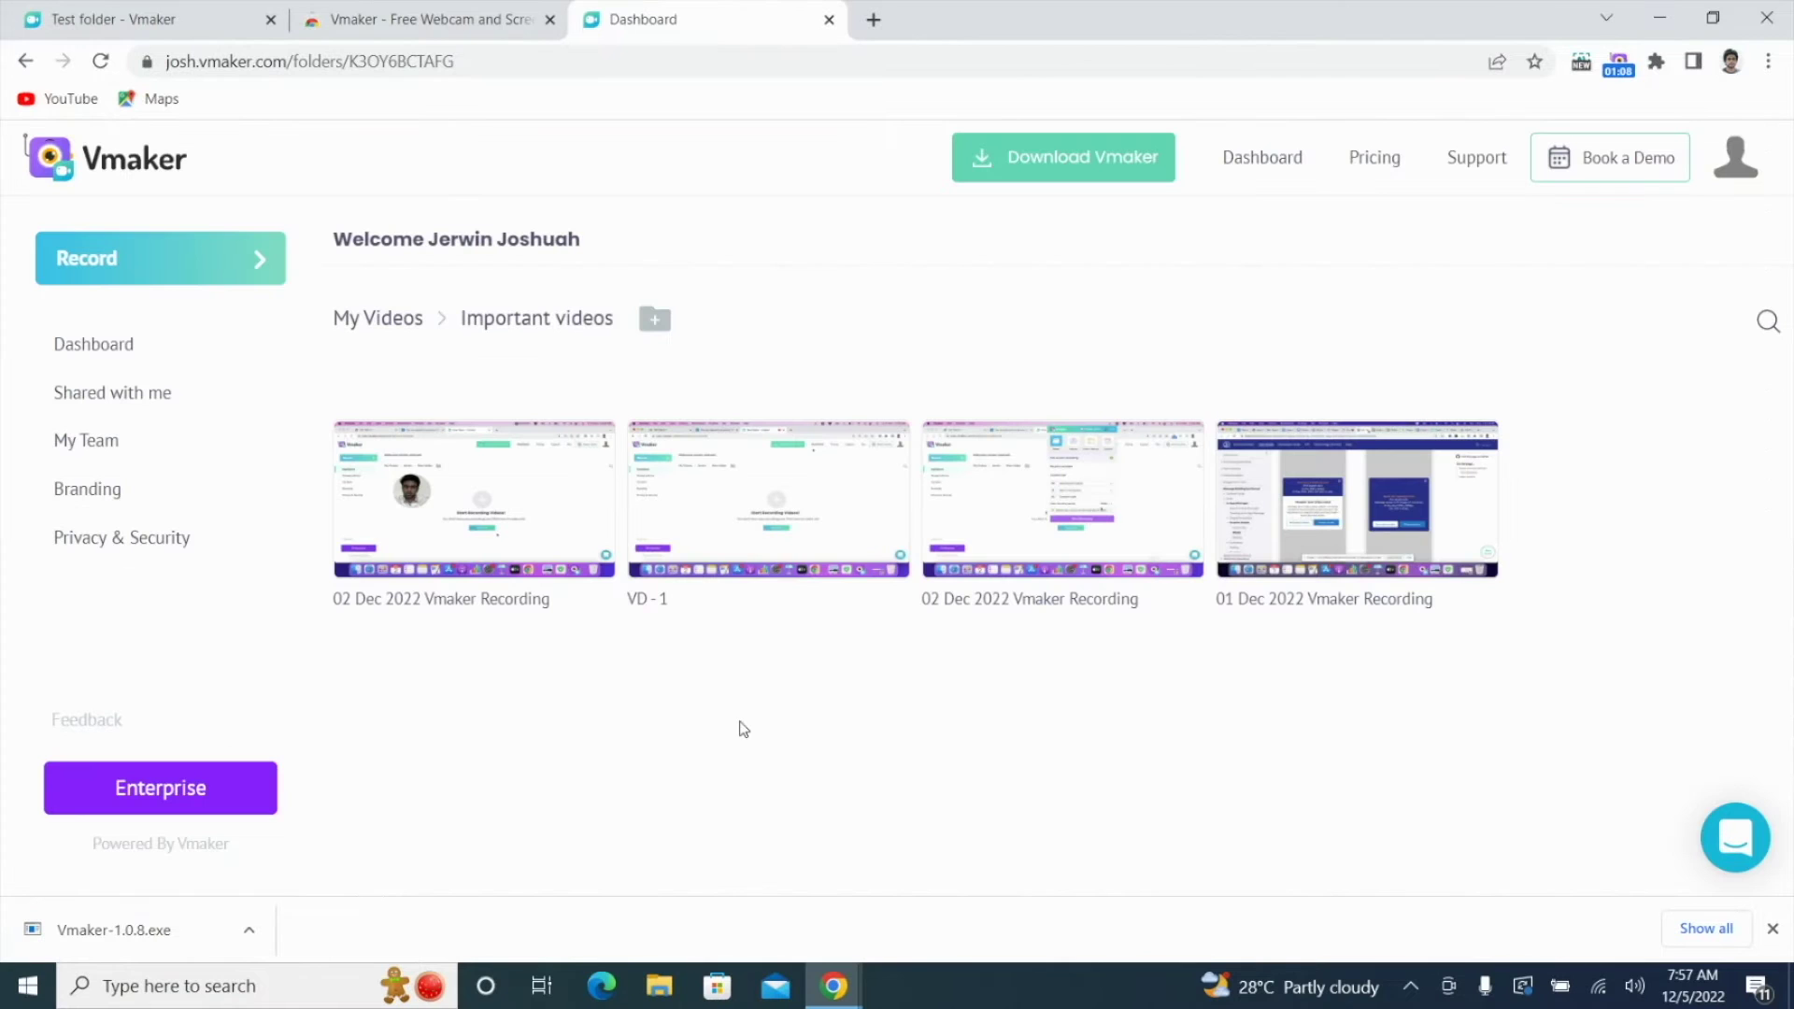
Step: Find Vmaker-1.0.8 in the Downloads folder and run the installer from Chrome's download bar
{"action": "left_click", "coordinate": [643, 988]}
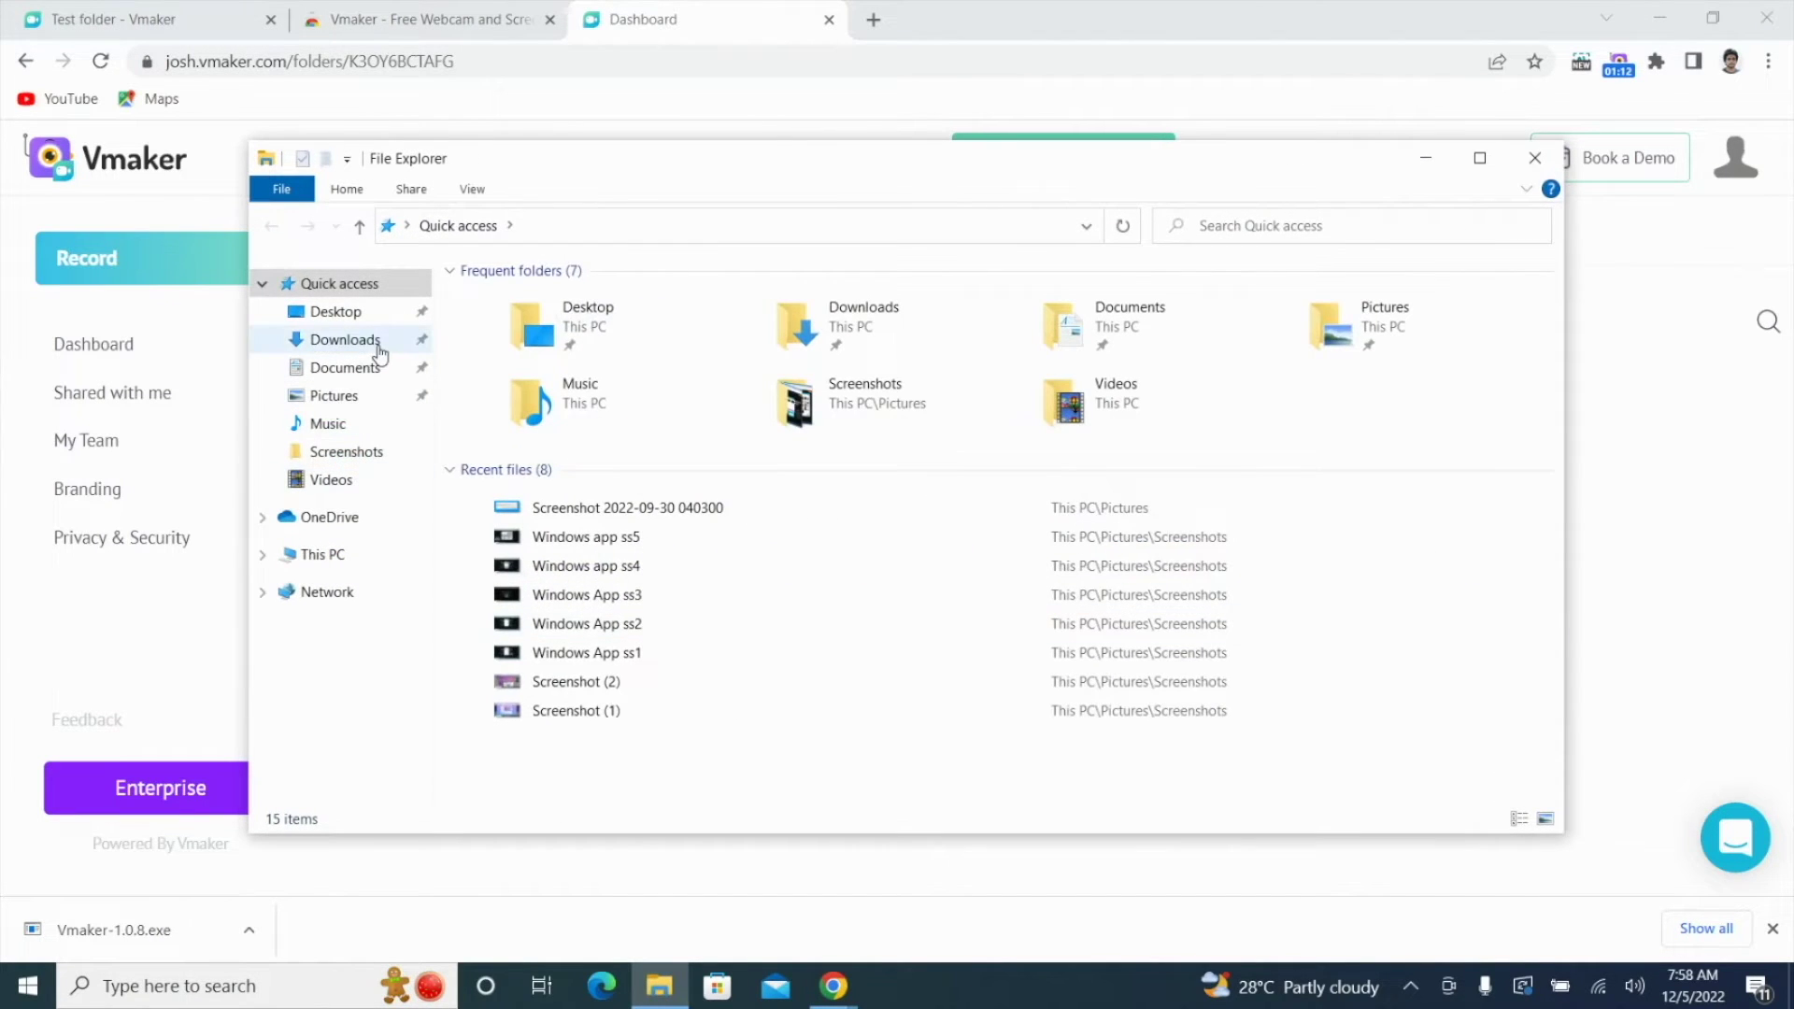
{"action": "left_click", "coordinate": [380, 353]}
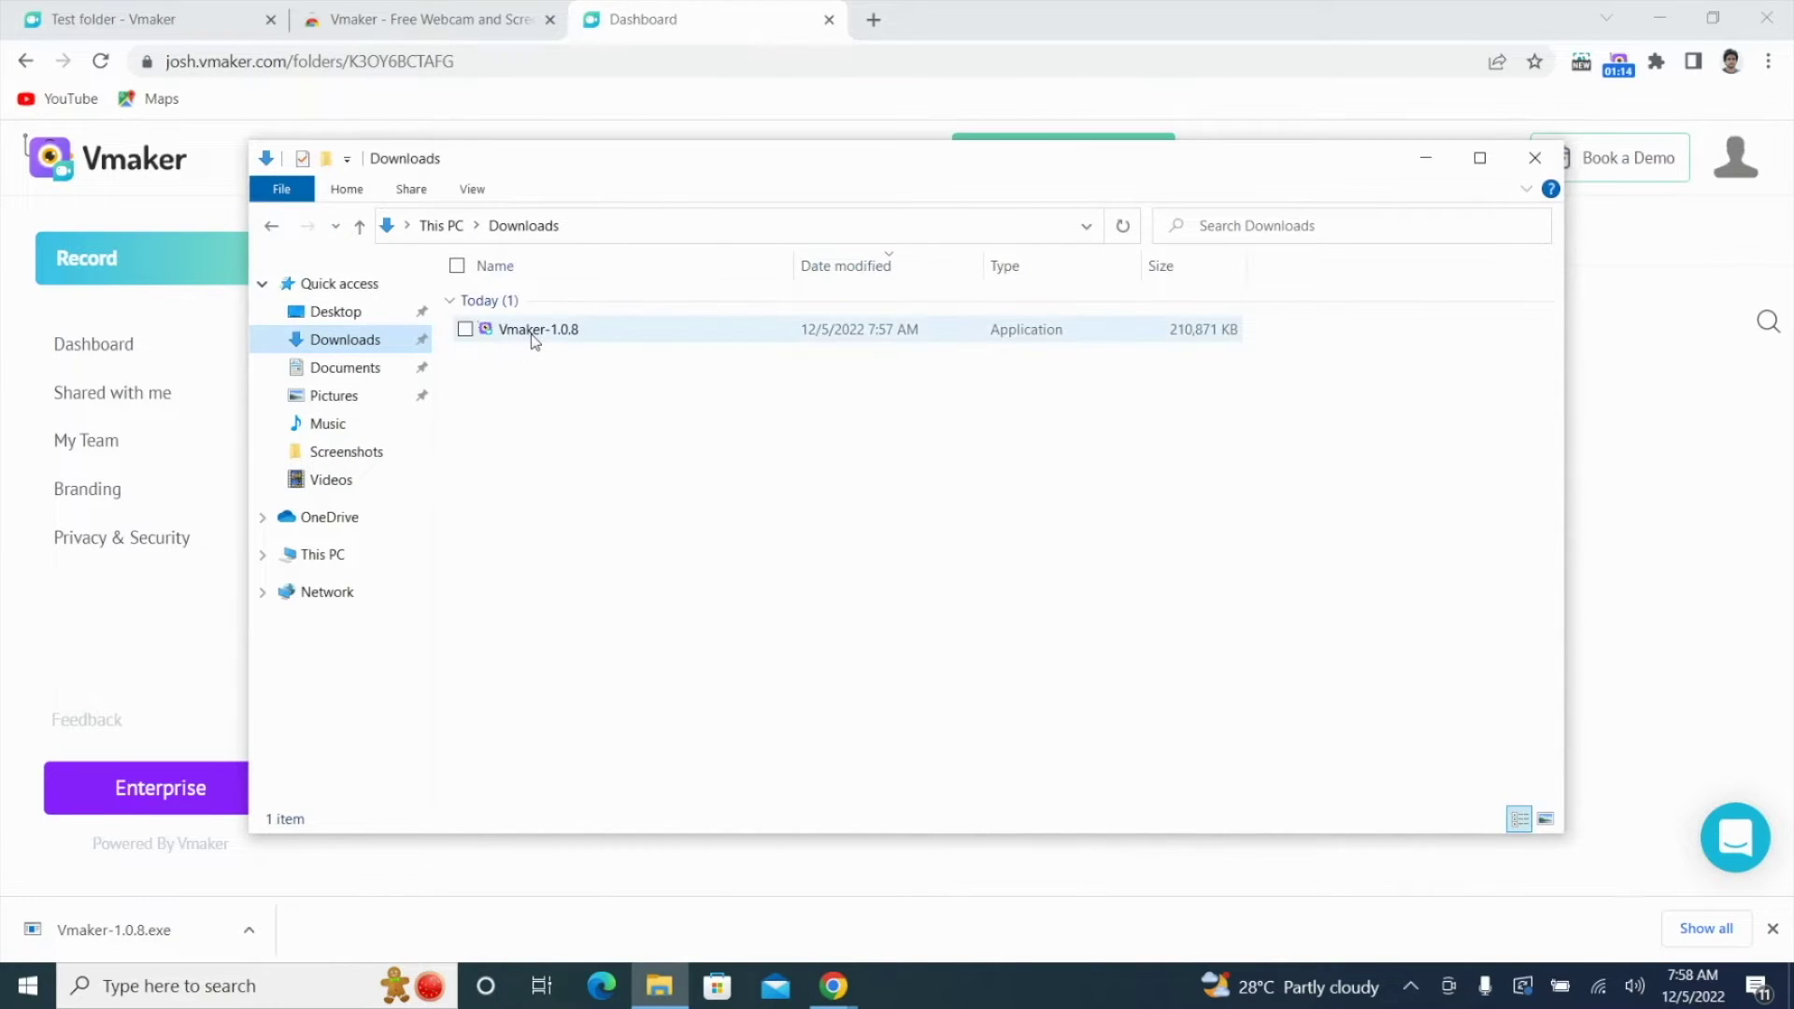
{"action": "left_click", "coordinate": [533, 340]}
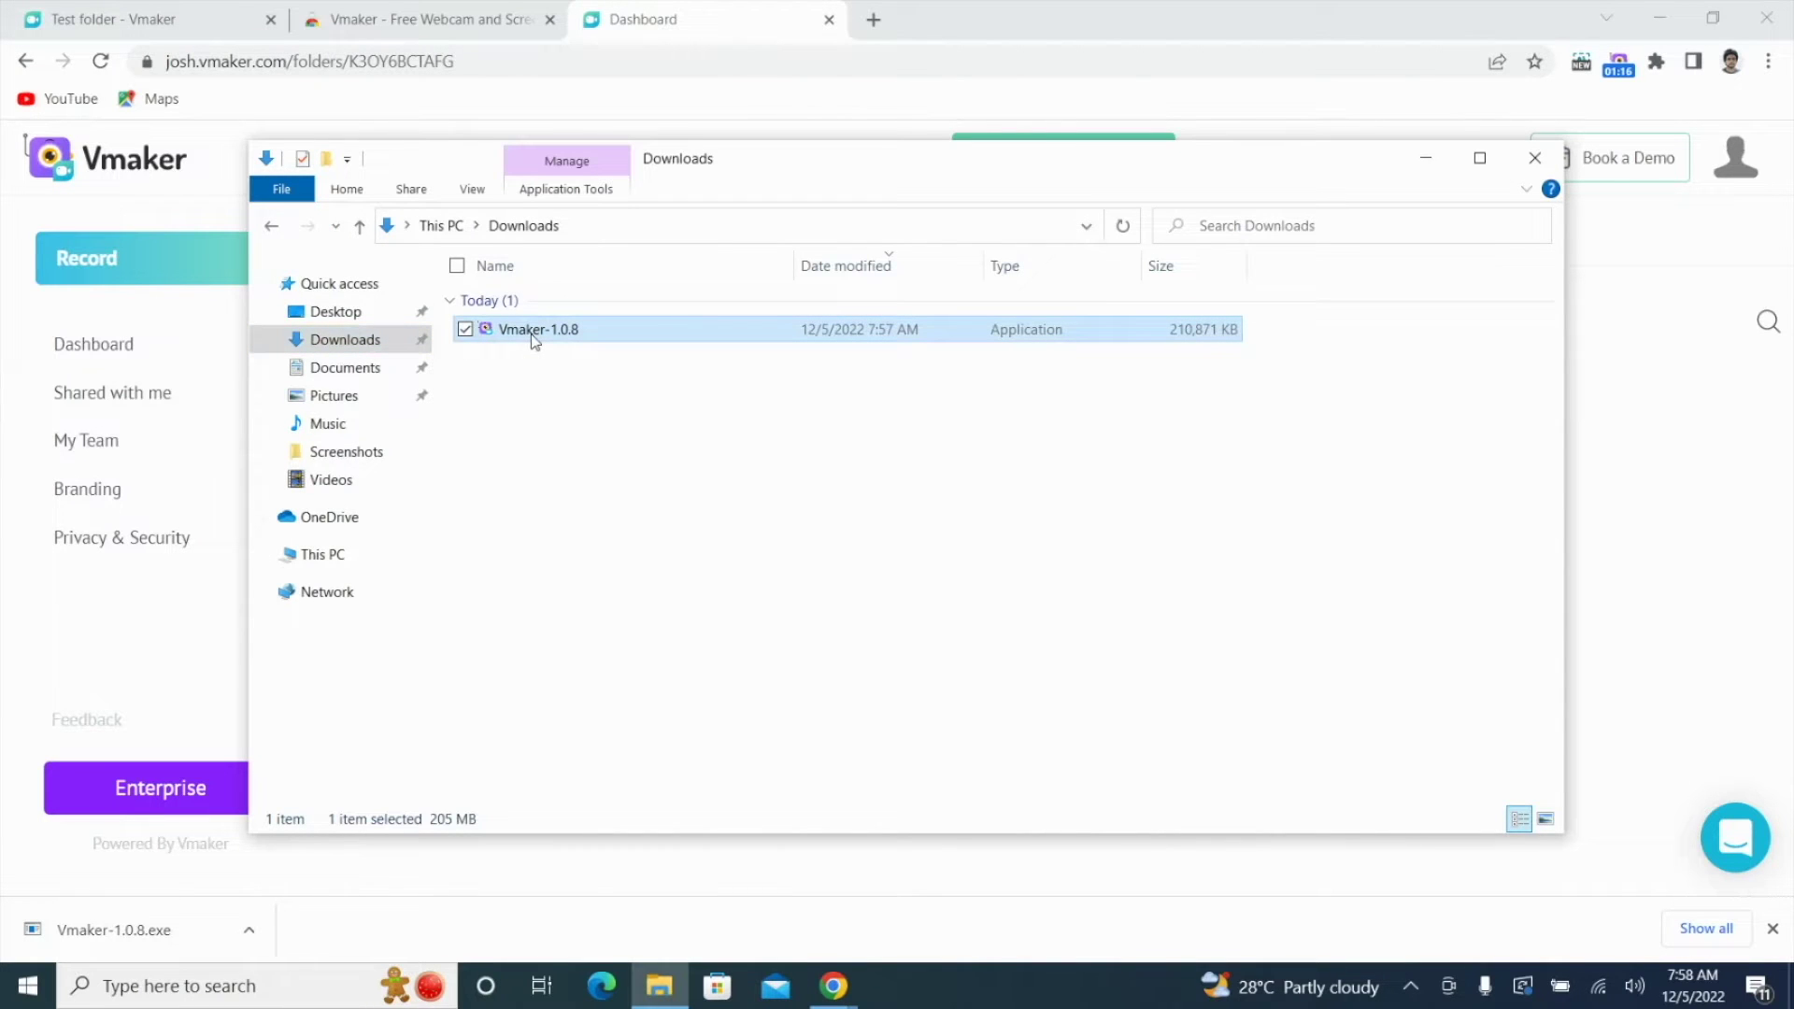
{"action": "left_click", "coordinate": [347, 927]}
{"action": "left_click", "coordinate": [196, 932]}
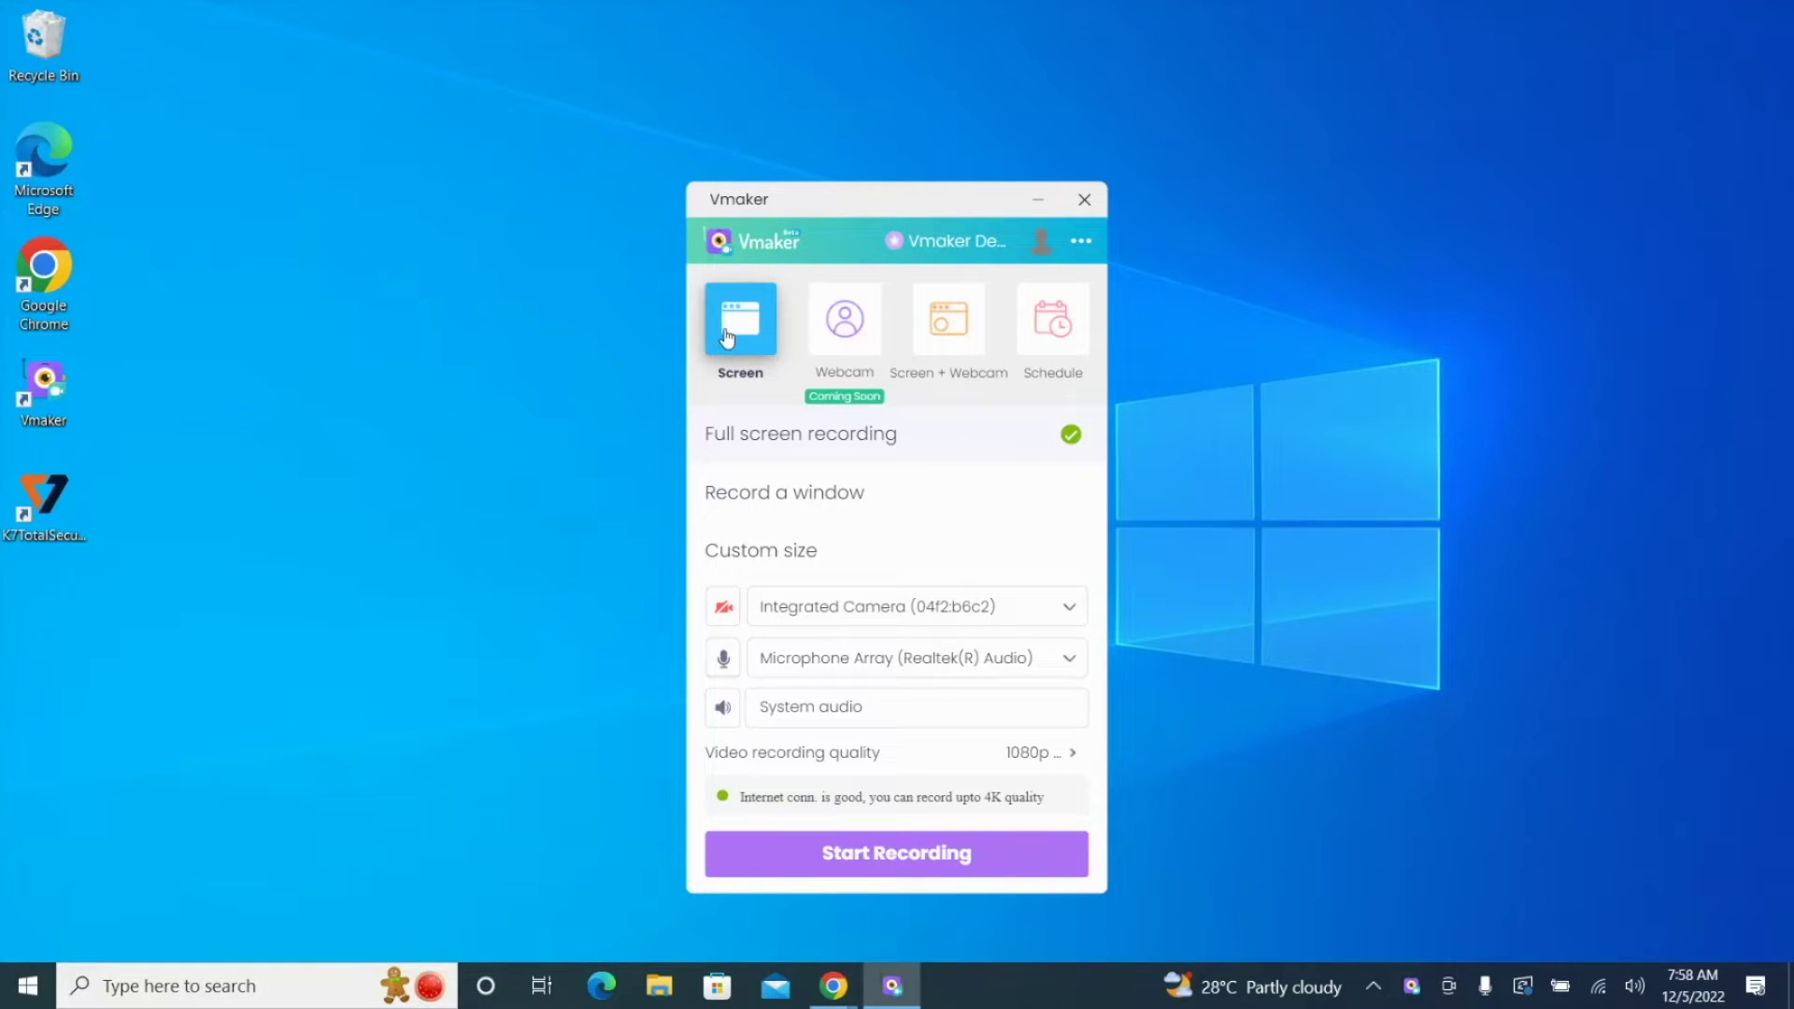
Step: Switch to Screen + Webcam mode and move the webcam bubble toward the screen centre
{"action": "left_click", "coordinate": [971, 329]}
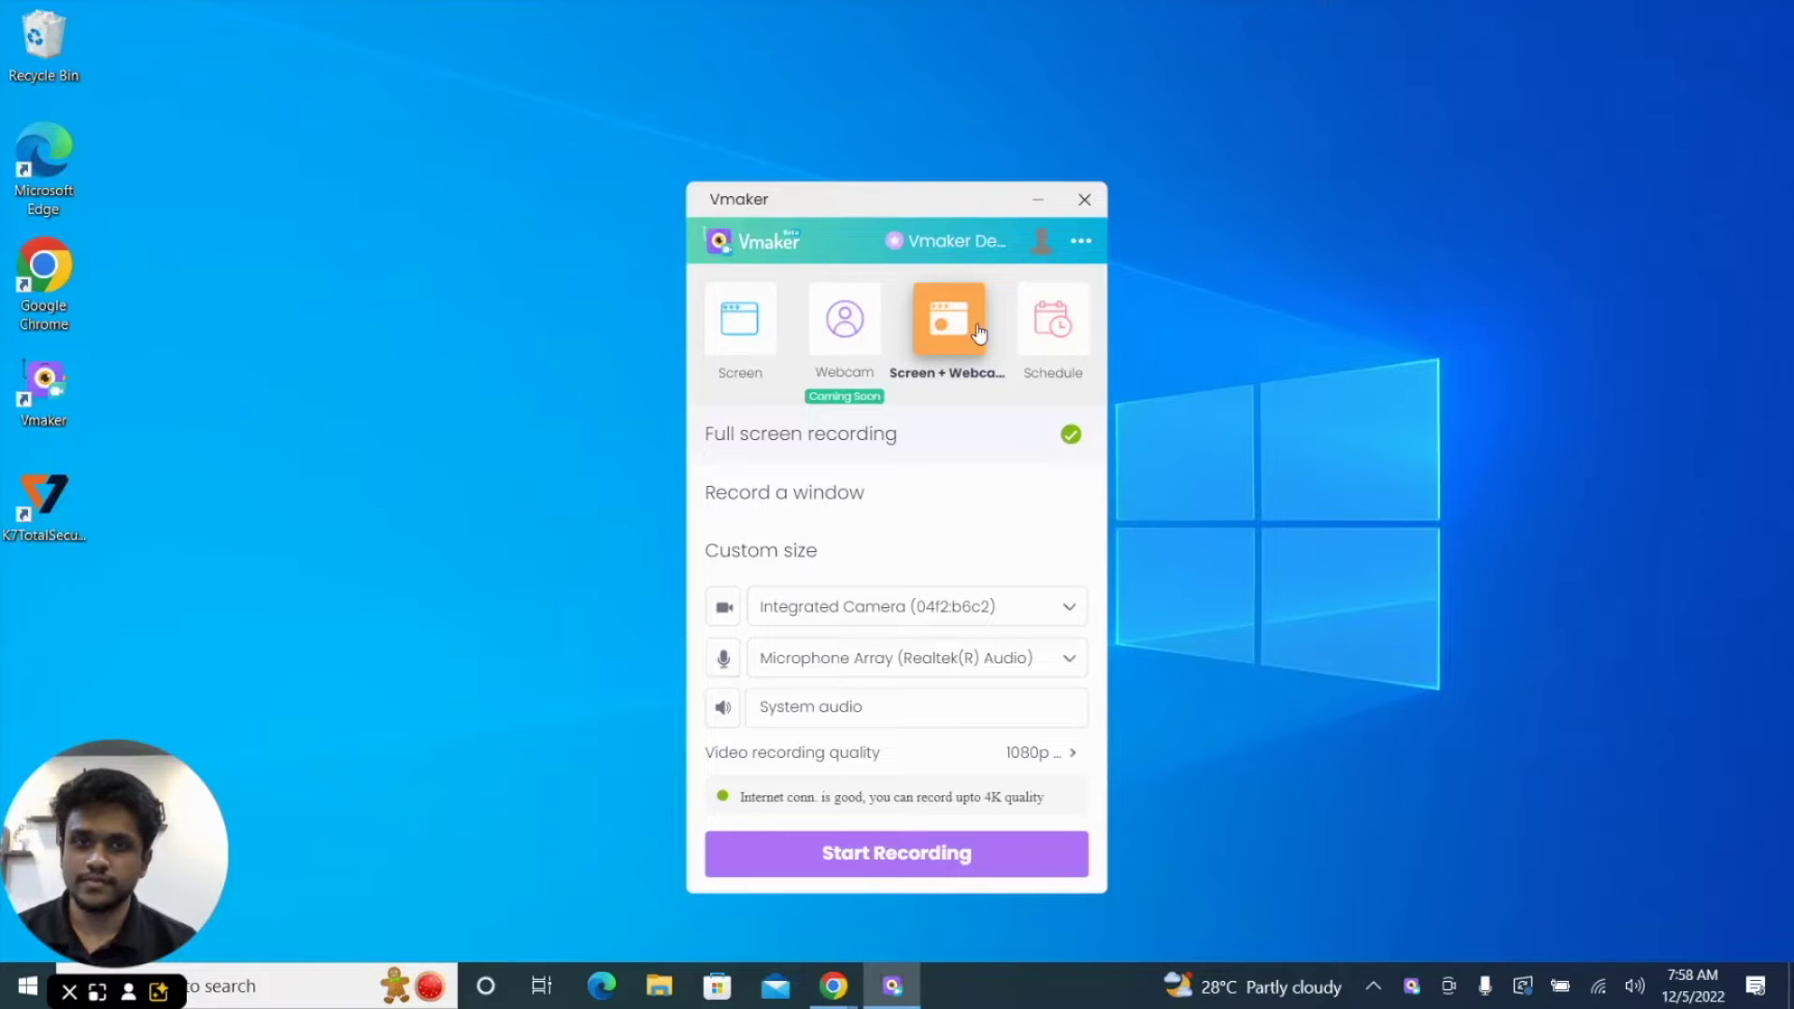
{"action": "left_click_drag", "start_coordinate": [927, 202], "coordinate": [1203, 199]}
{"action": "left_click_drag", "start_coordinate": [138, 795], "coordinate": [720, 271]}
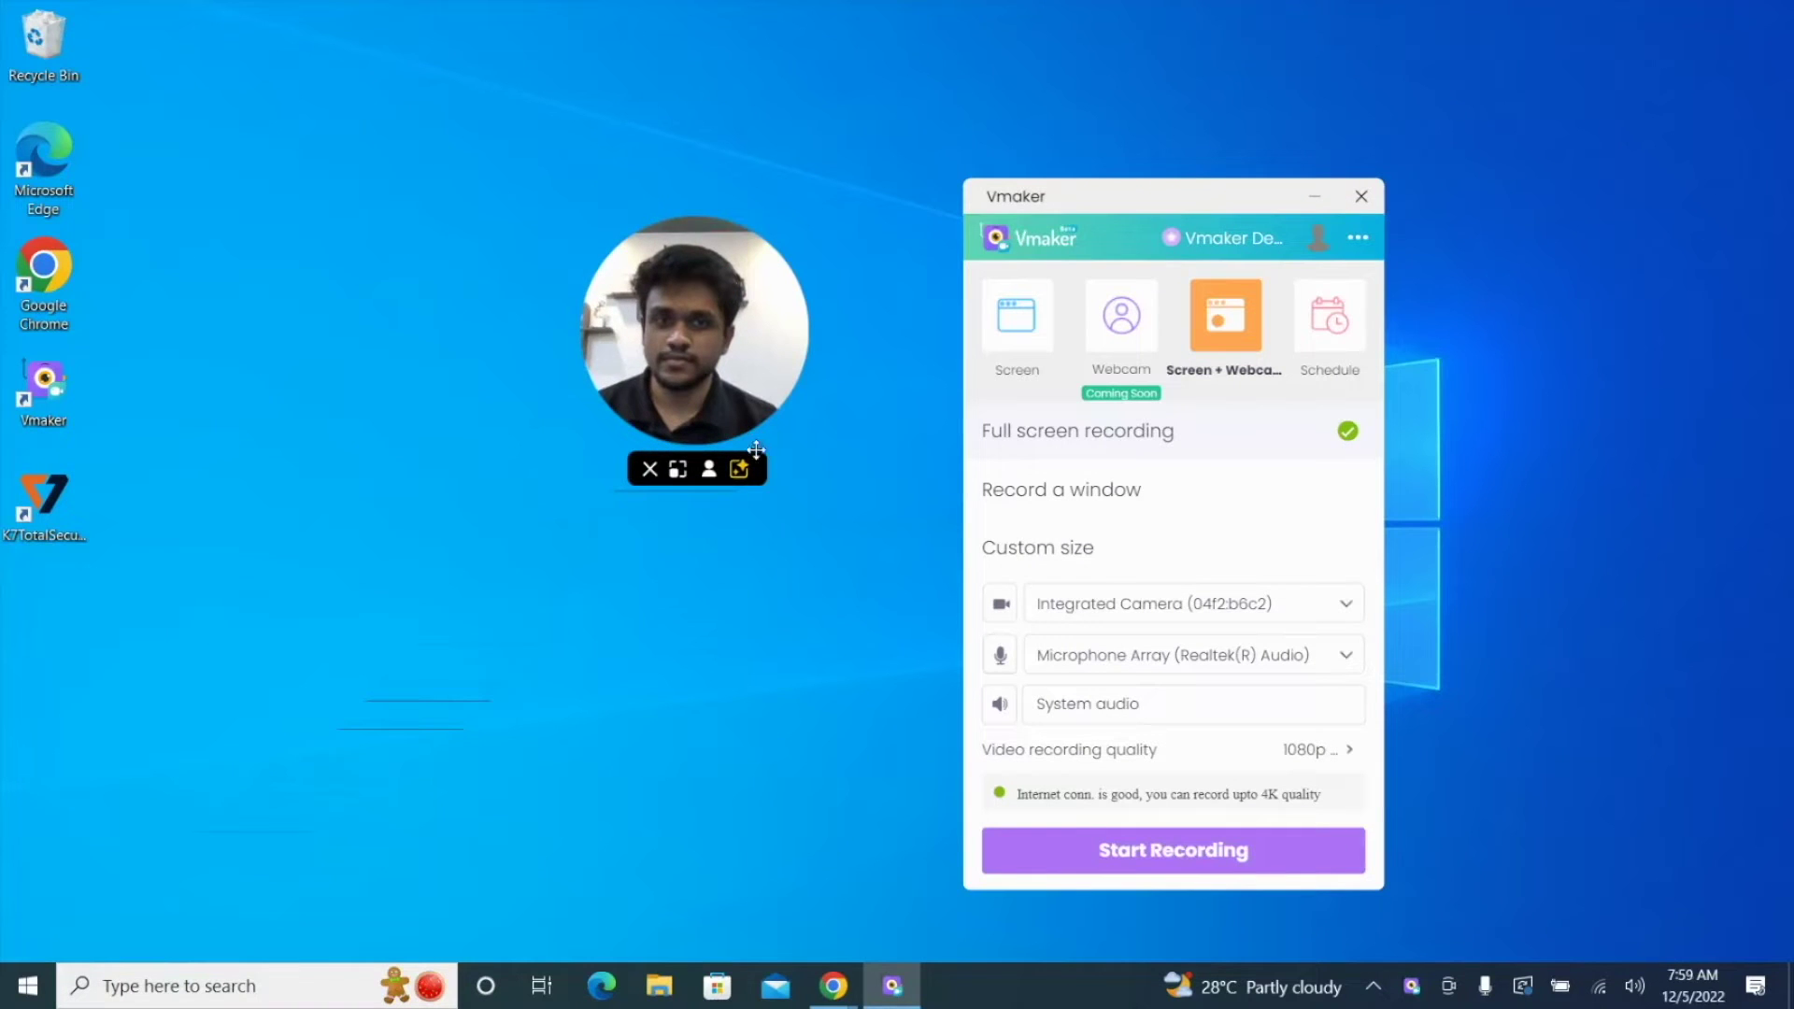
Step: Enlarge the webcam bubble, keep it round after testing shape and camera toggles, and open Effects
{"action": "left_click", "coordinate": [677, 470]}
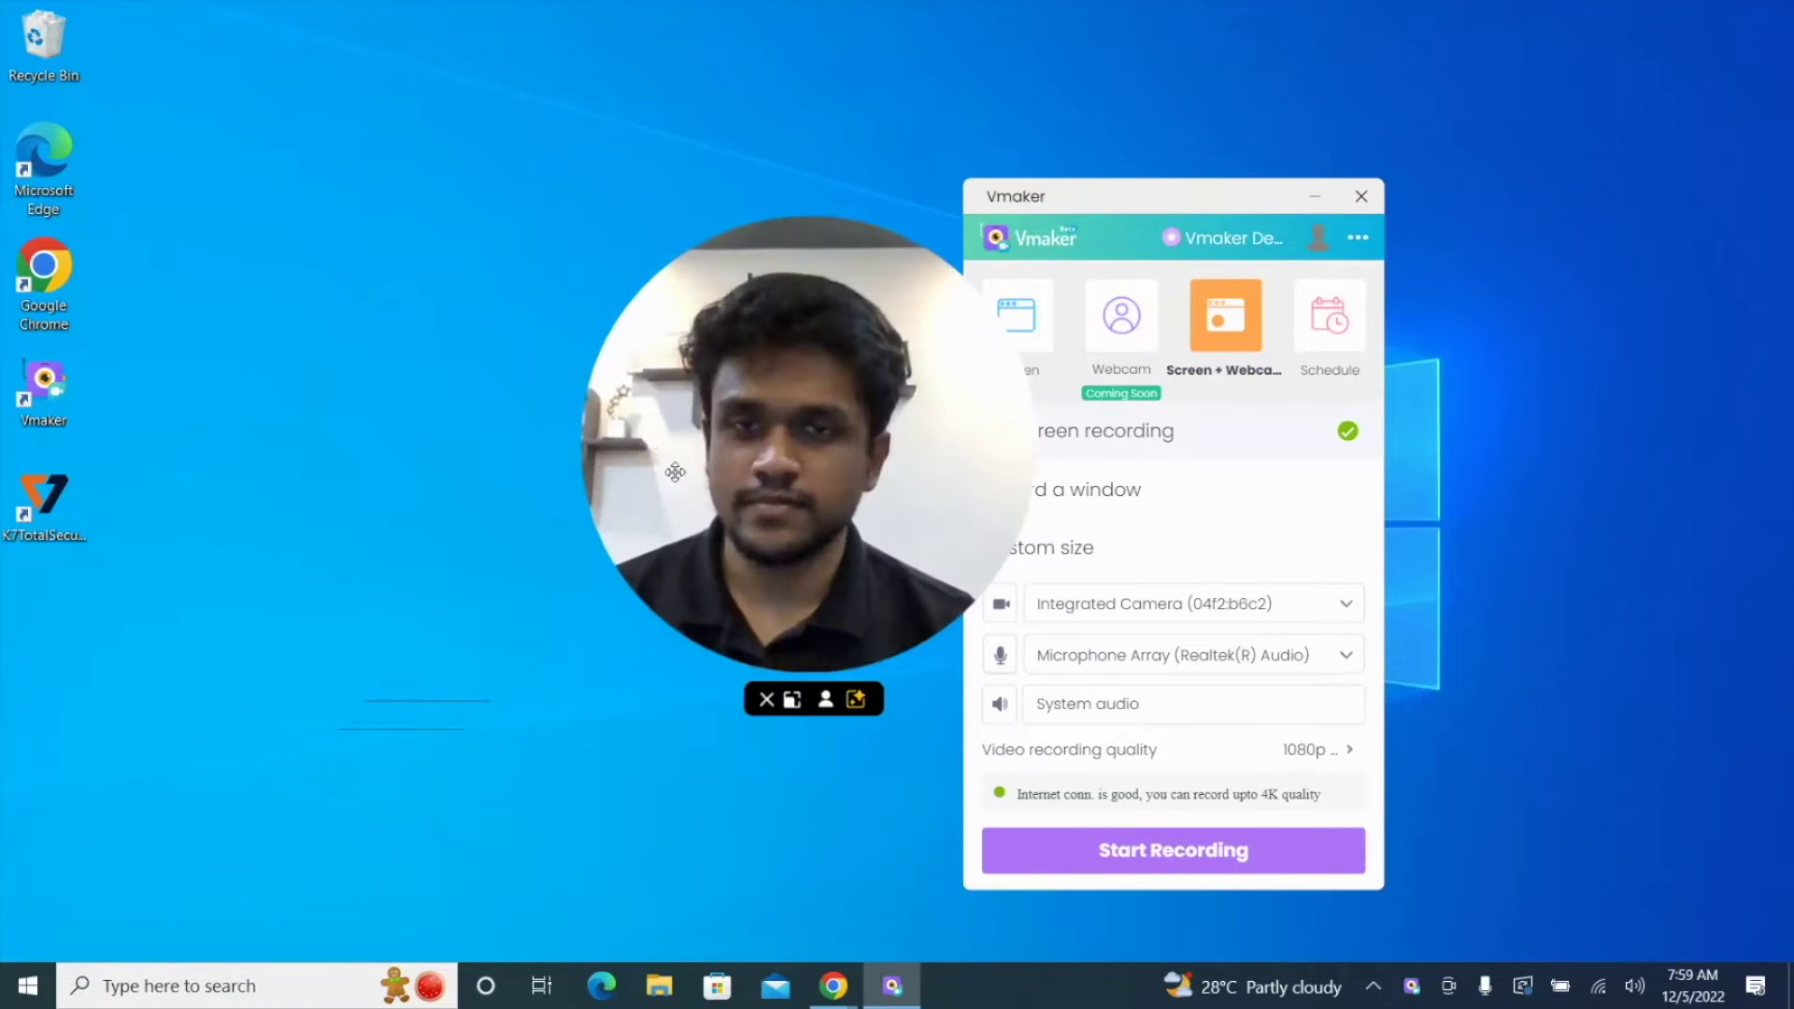
{"action": "left_click", "coordinate": [789, 700]}
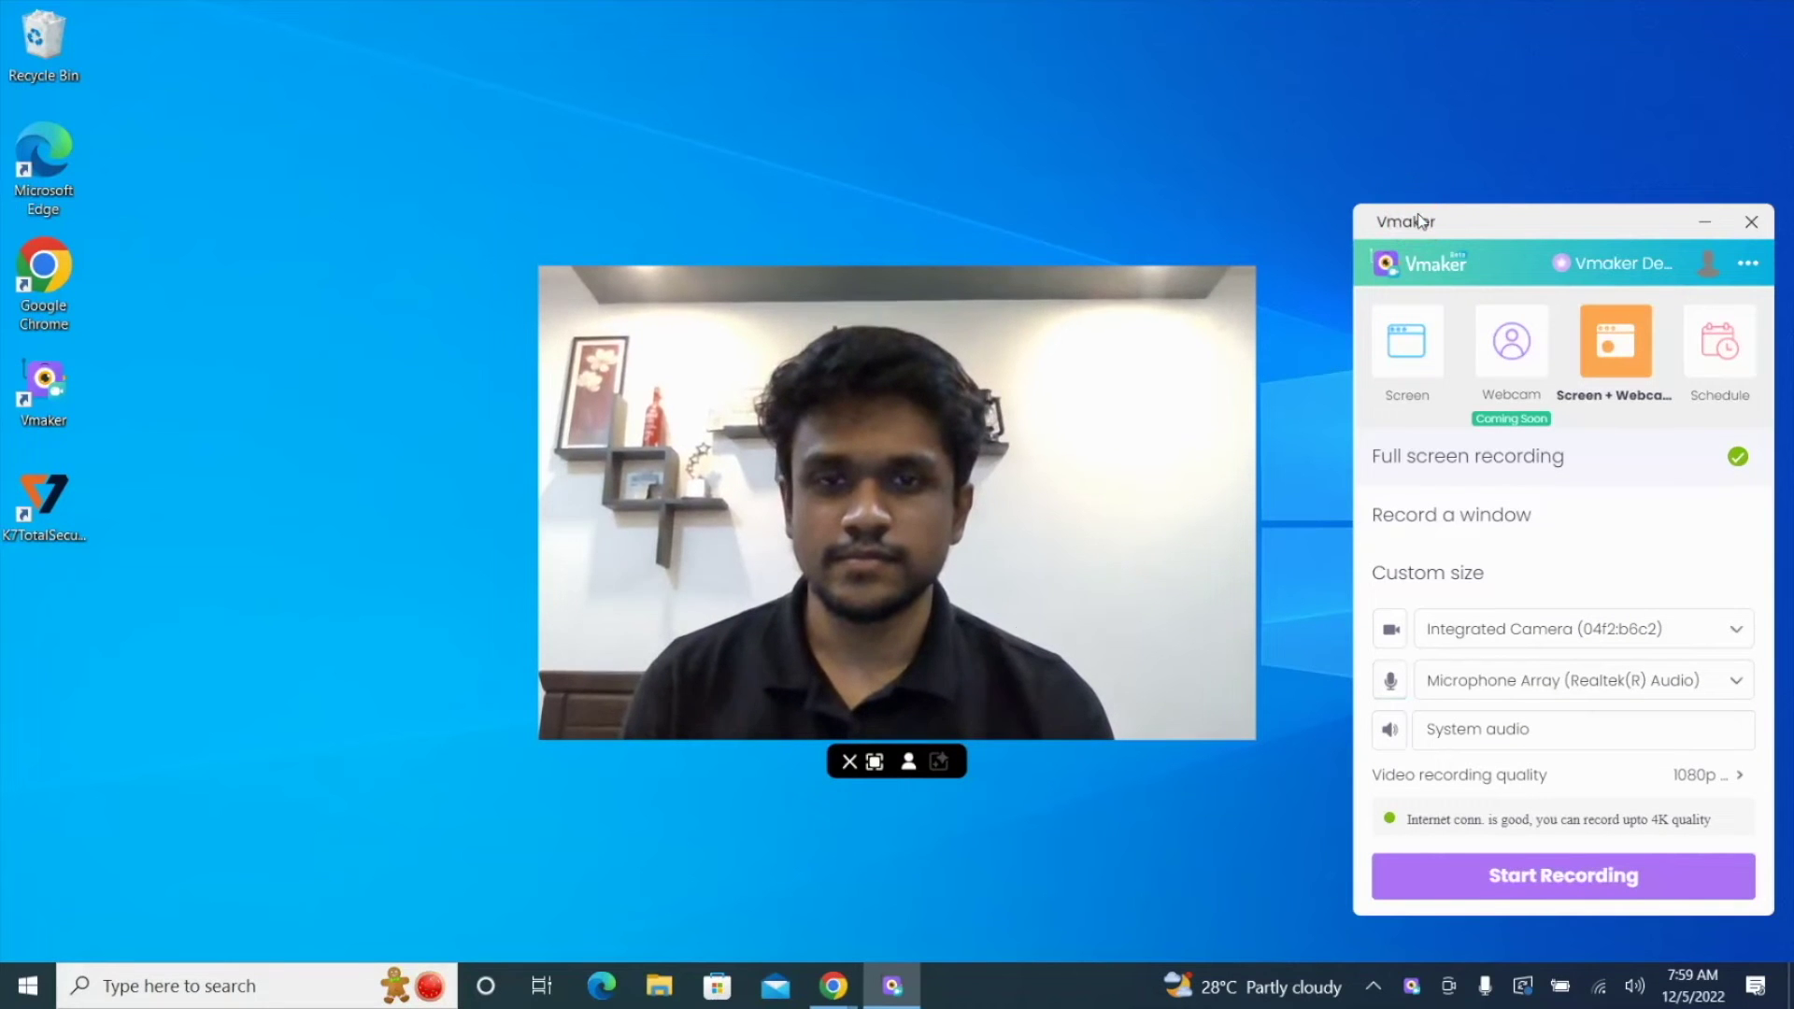
{"action": "left_click", "coordinate": [873, 763]}
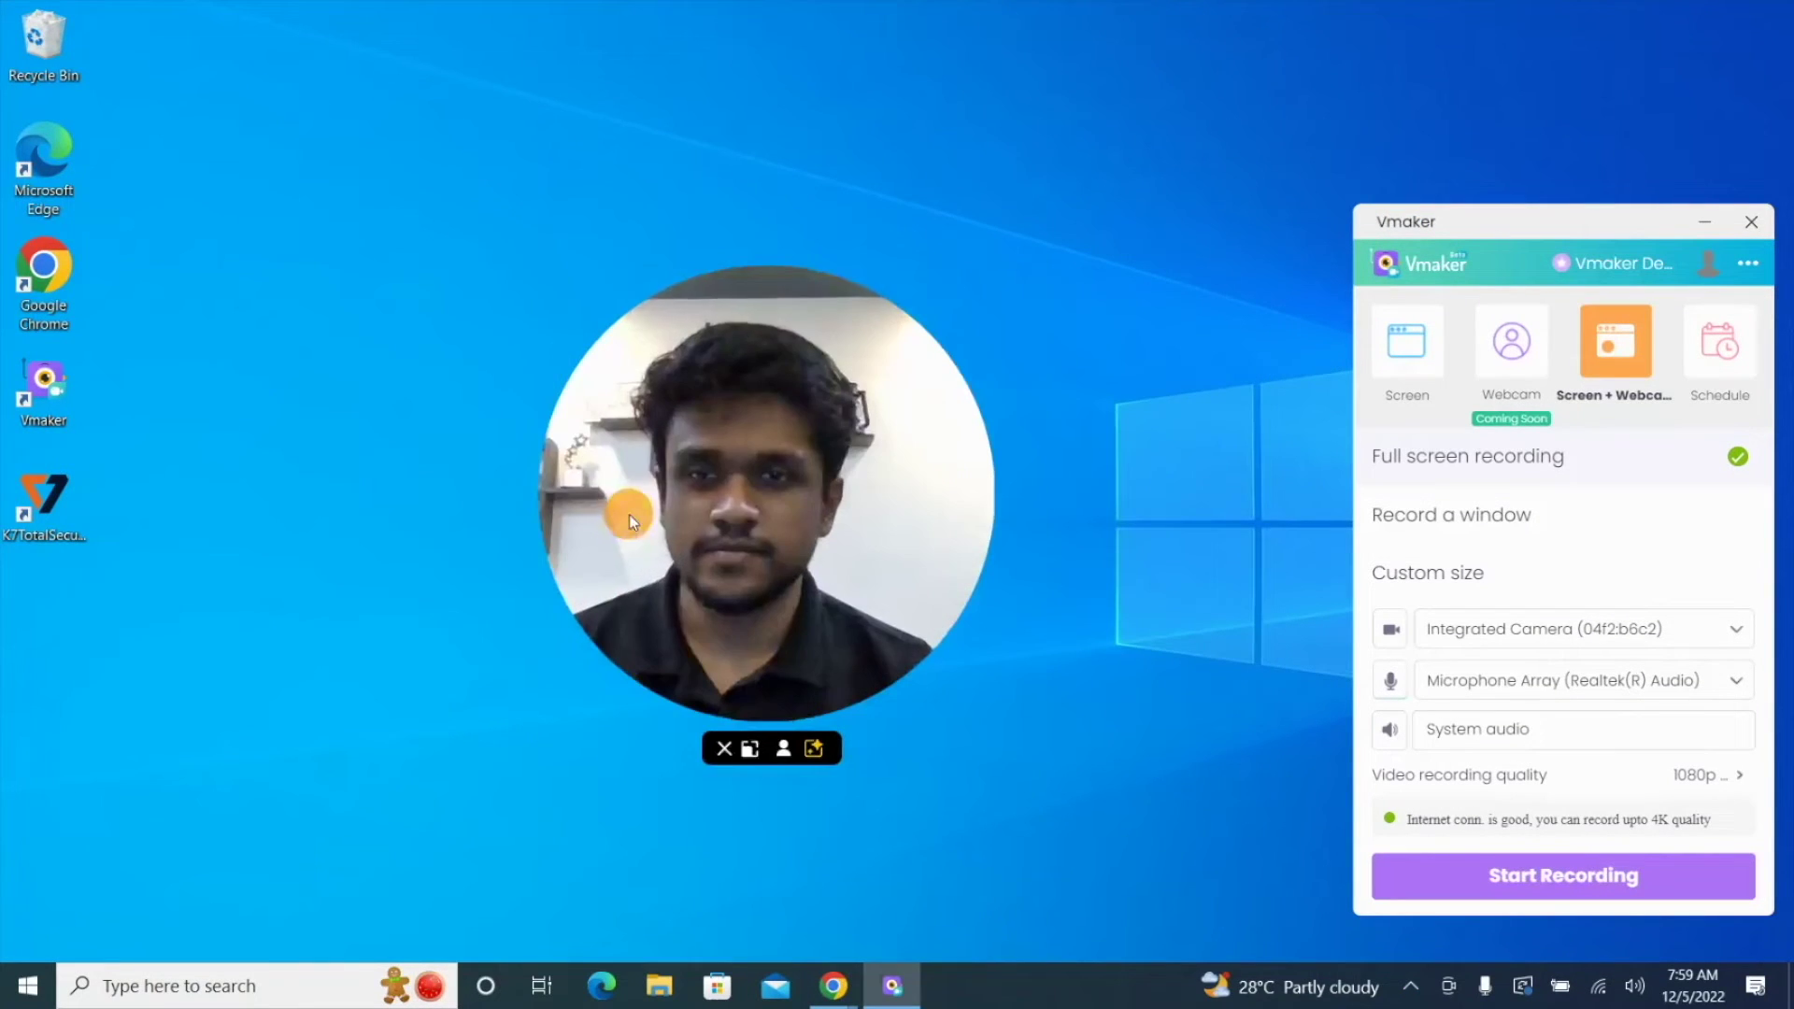
{"action": "left_click", "coordinate": [783, 751]}
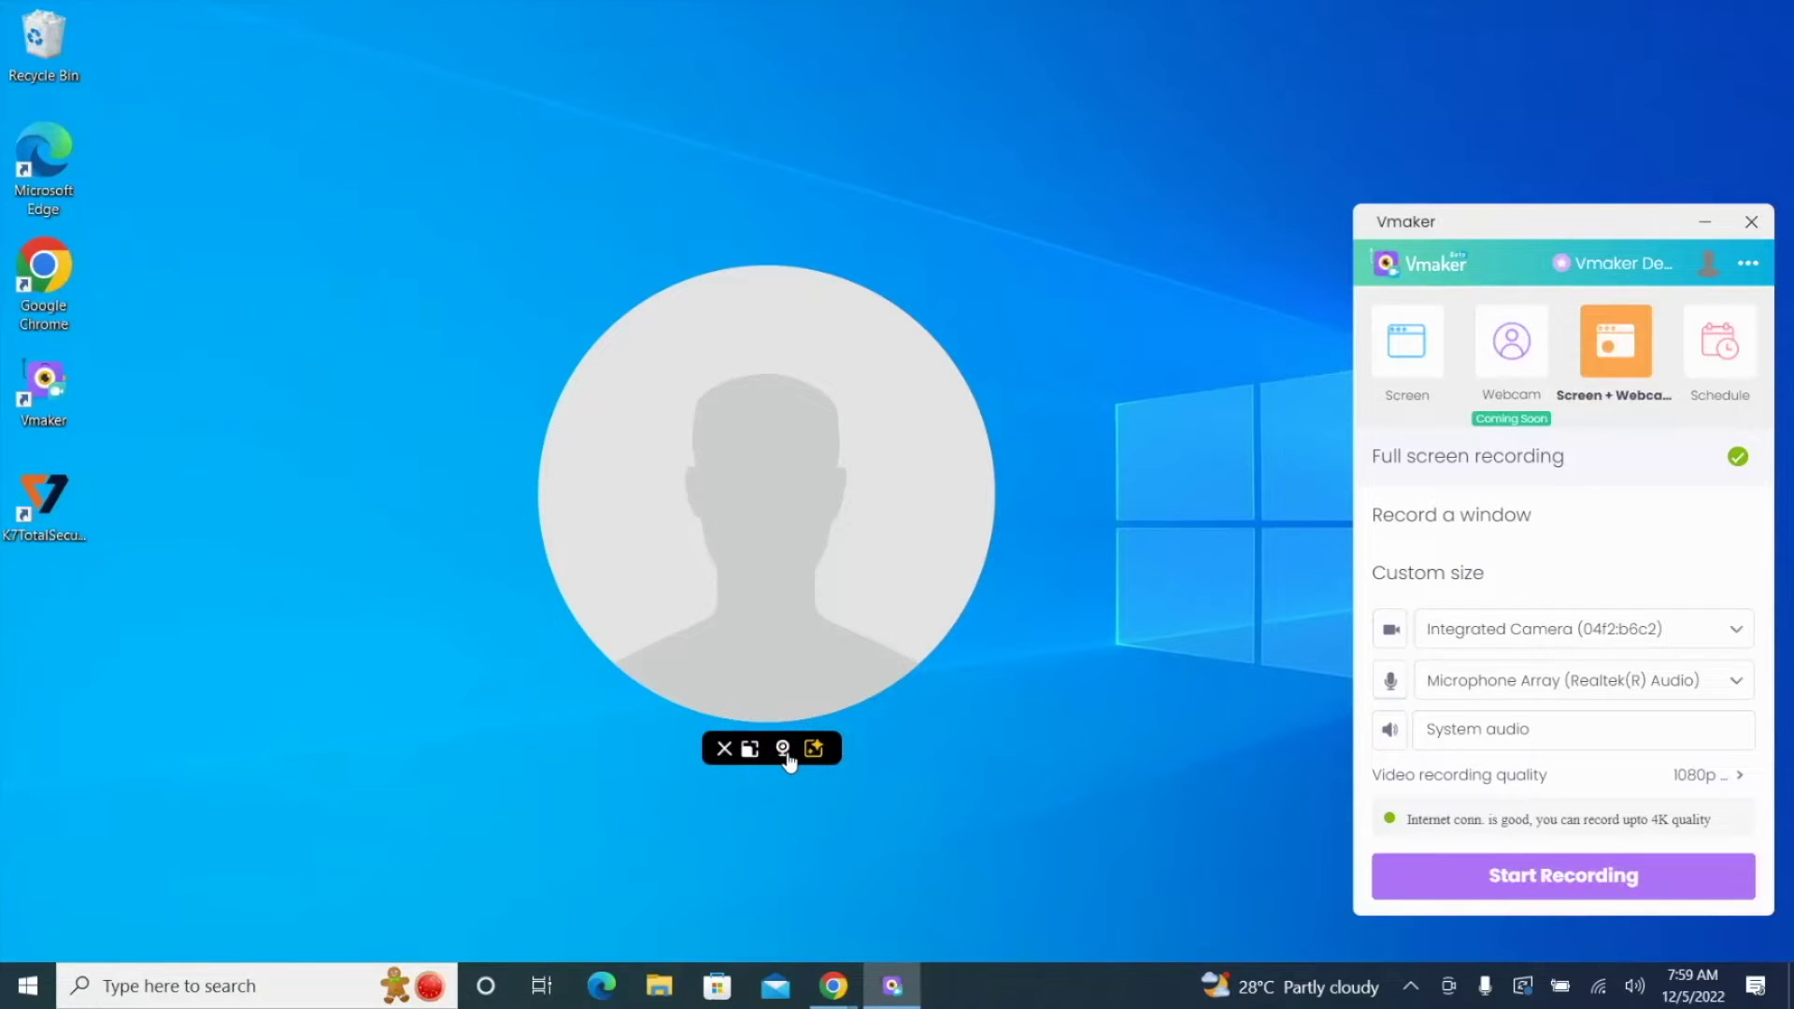
{"action": "left_click", "coordinate": [783, 750]}
{"action": "left_click", "coordinate": [814, 750]}
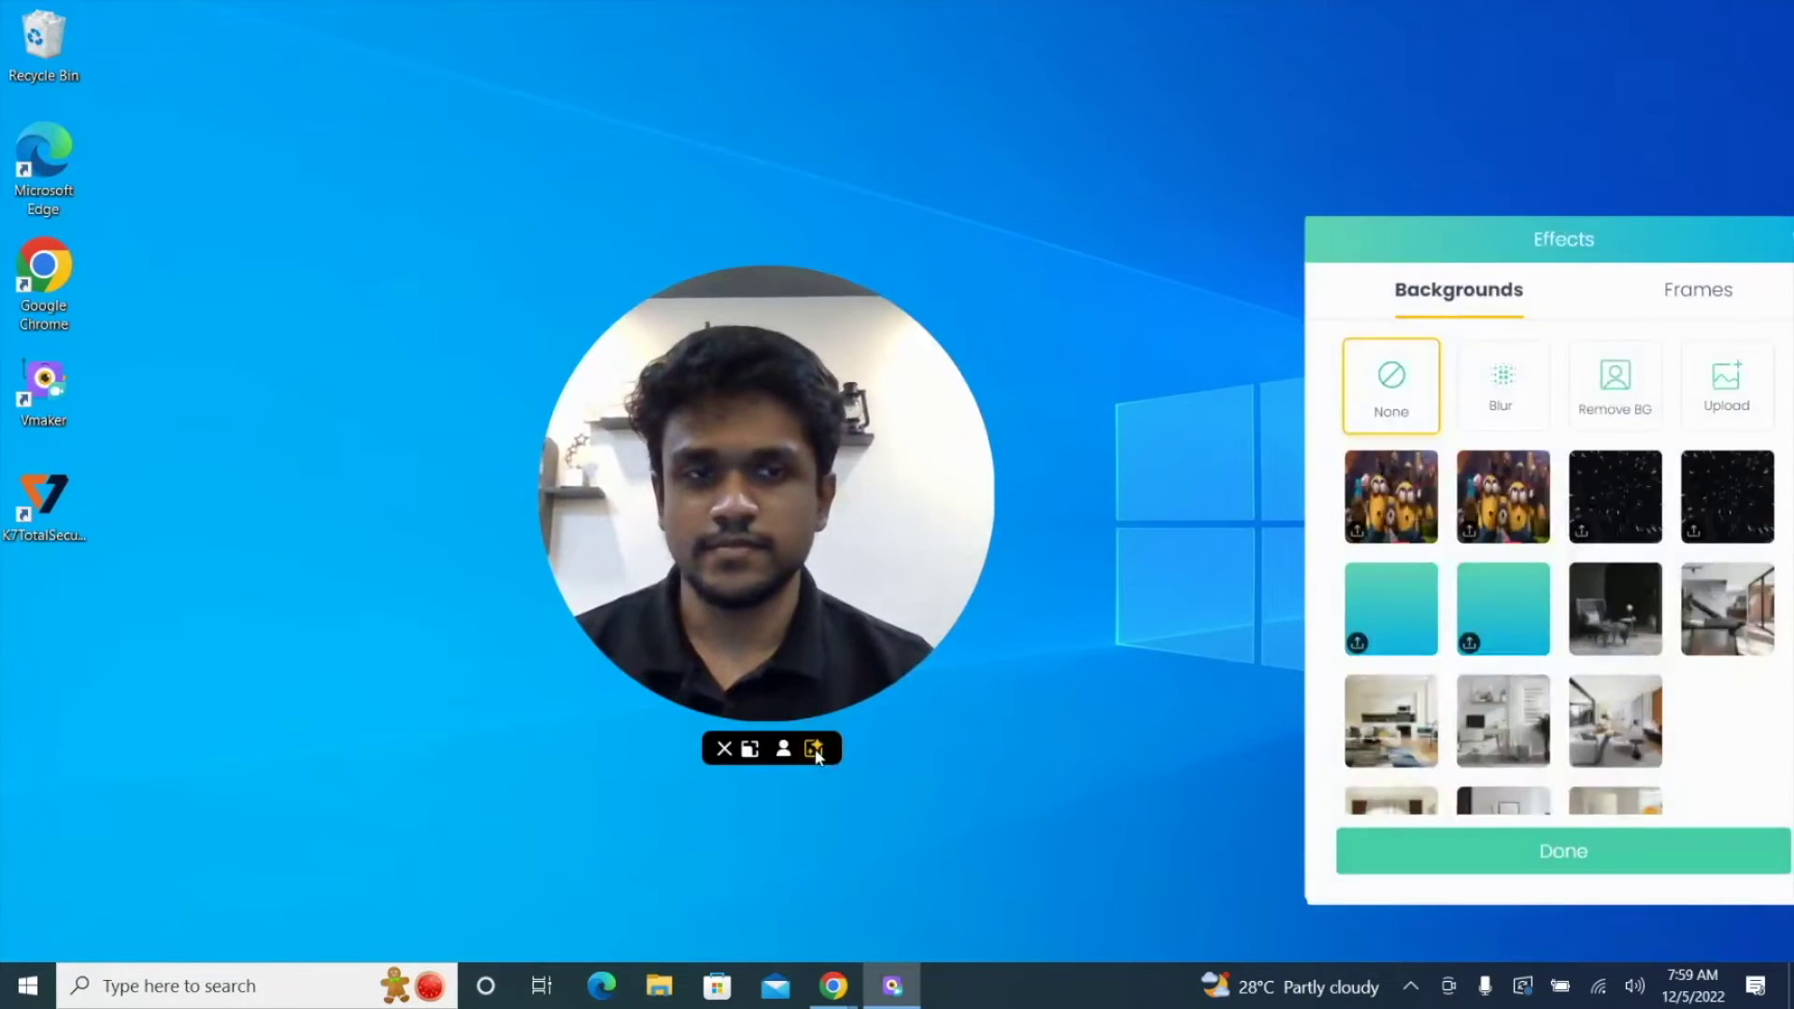
{"action": "left_click_drag", "start_coordinate": [1365, 247], "coordinate": [1057, 218]}
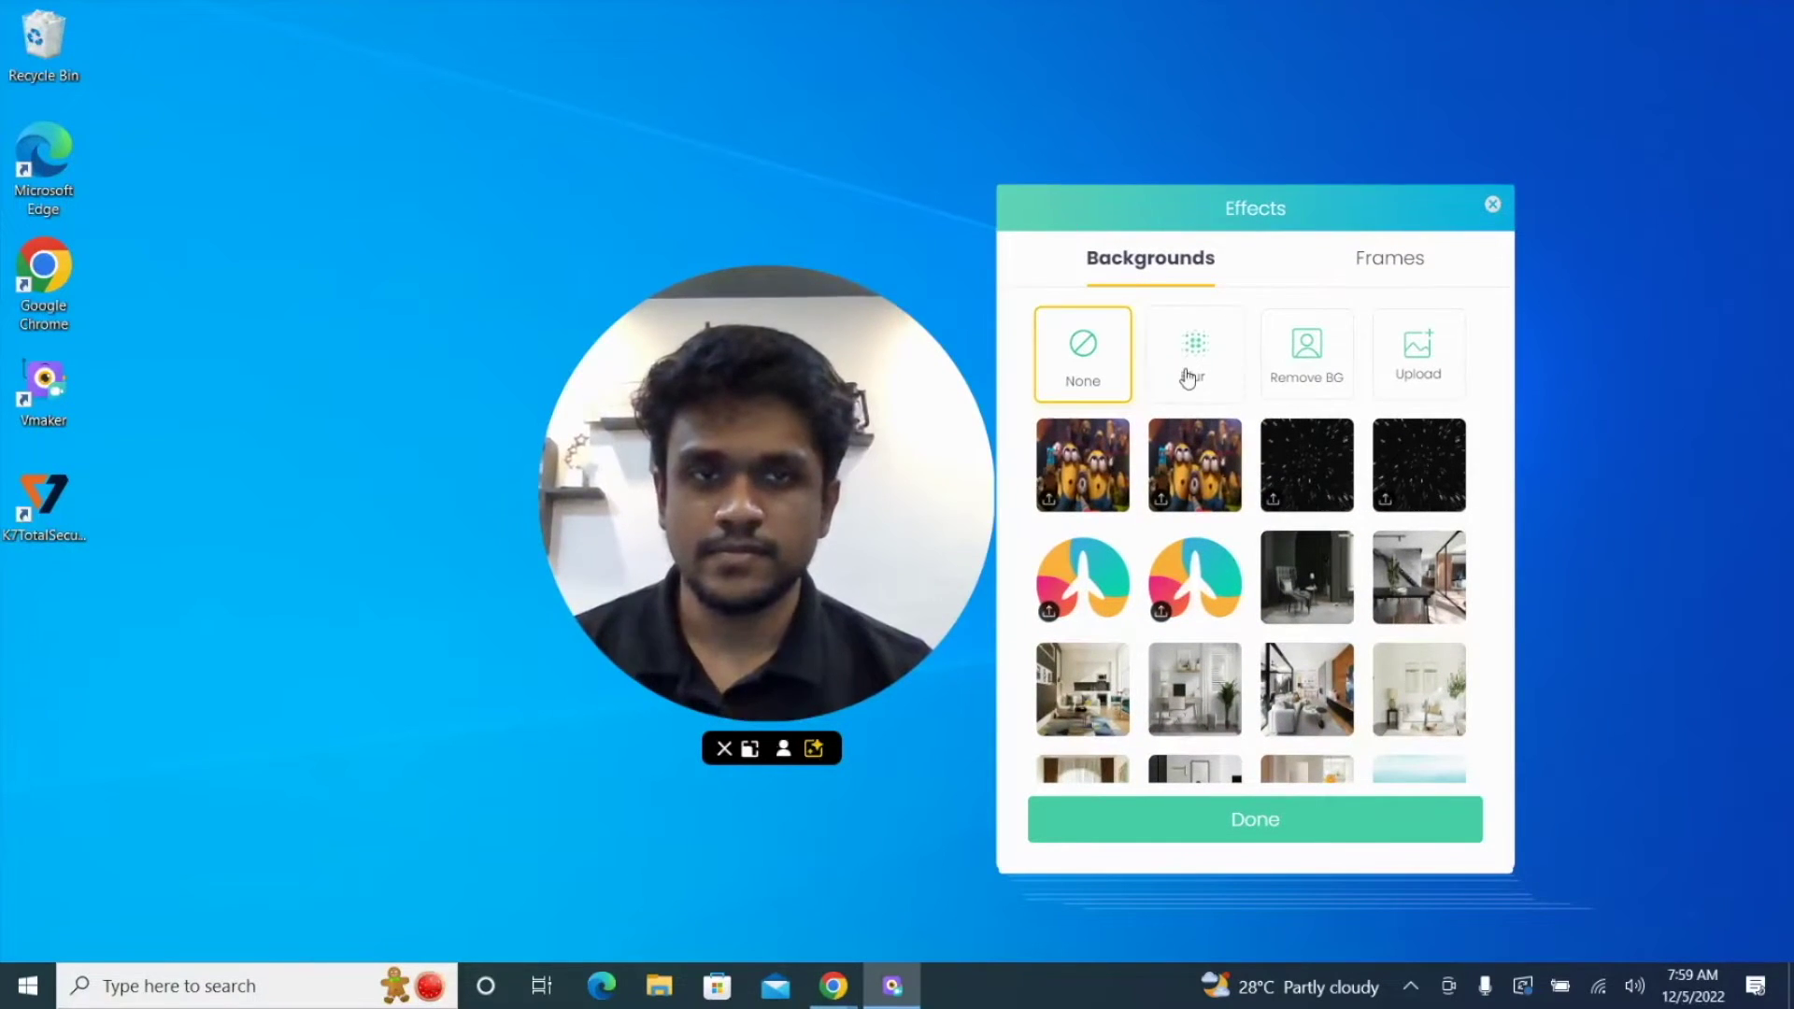
{"action": "left_click", "coordinate": [1191, 372]}
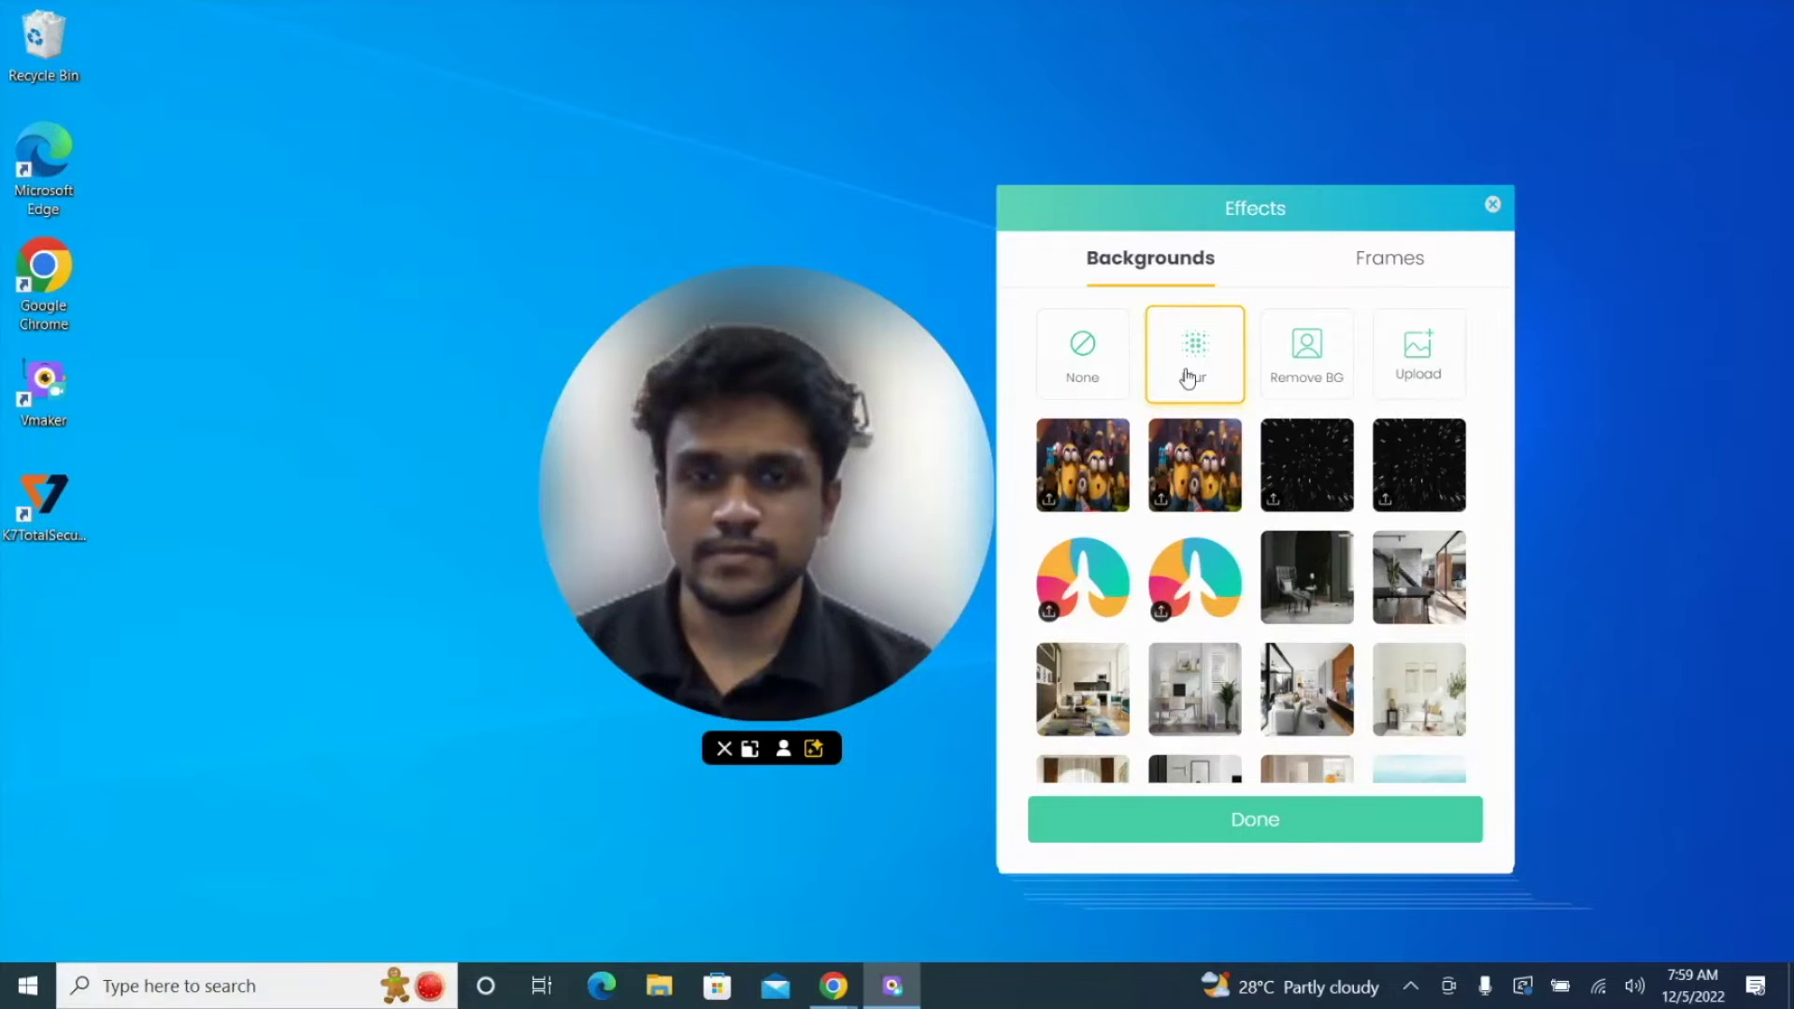
{"action": "left_click", "coordinate": [1297, 364]}
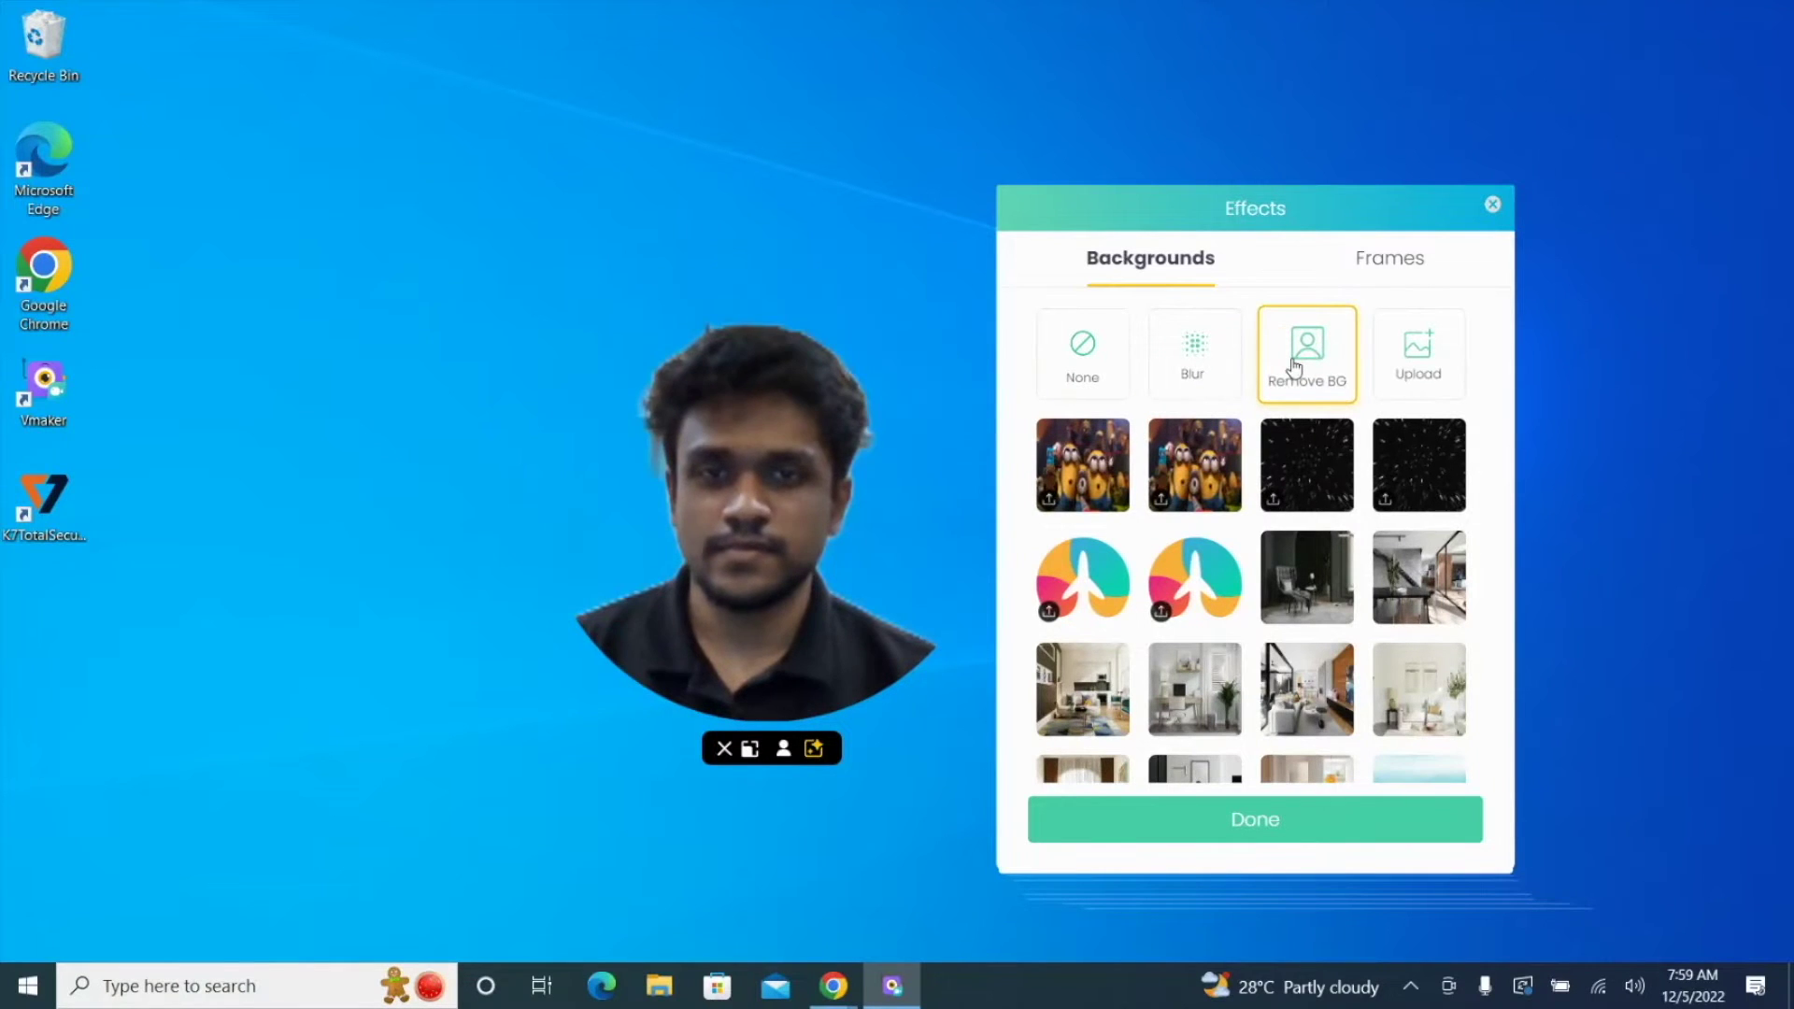
{"action": "left_click", "coordinate": [1405, 374]}
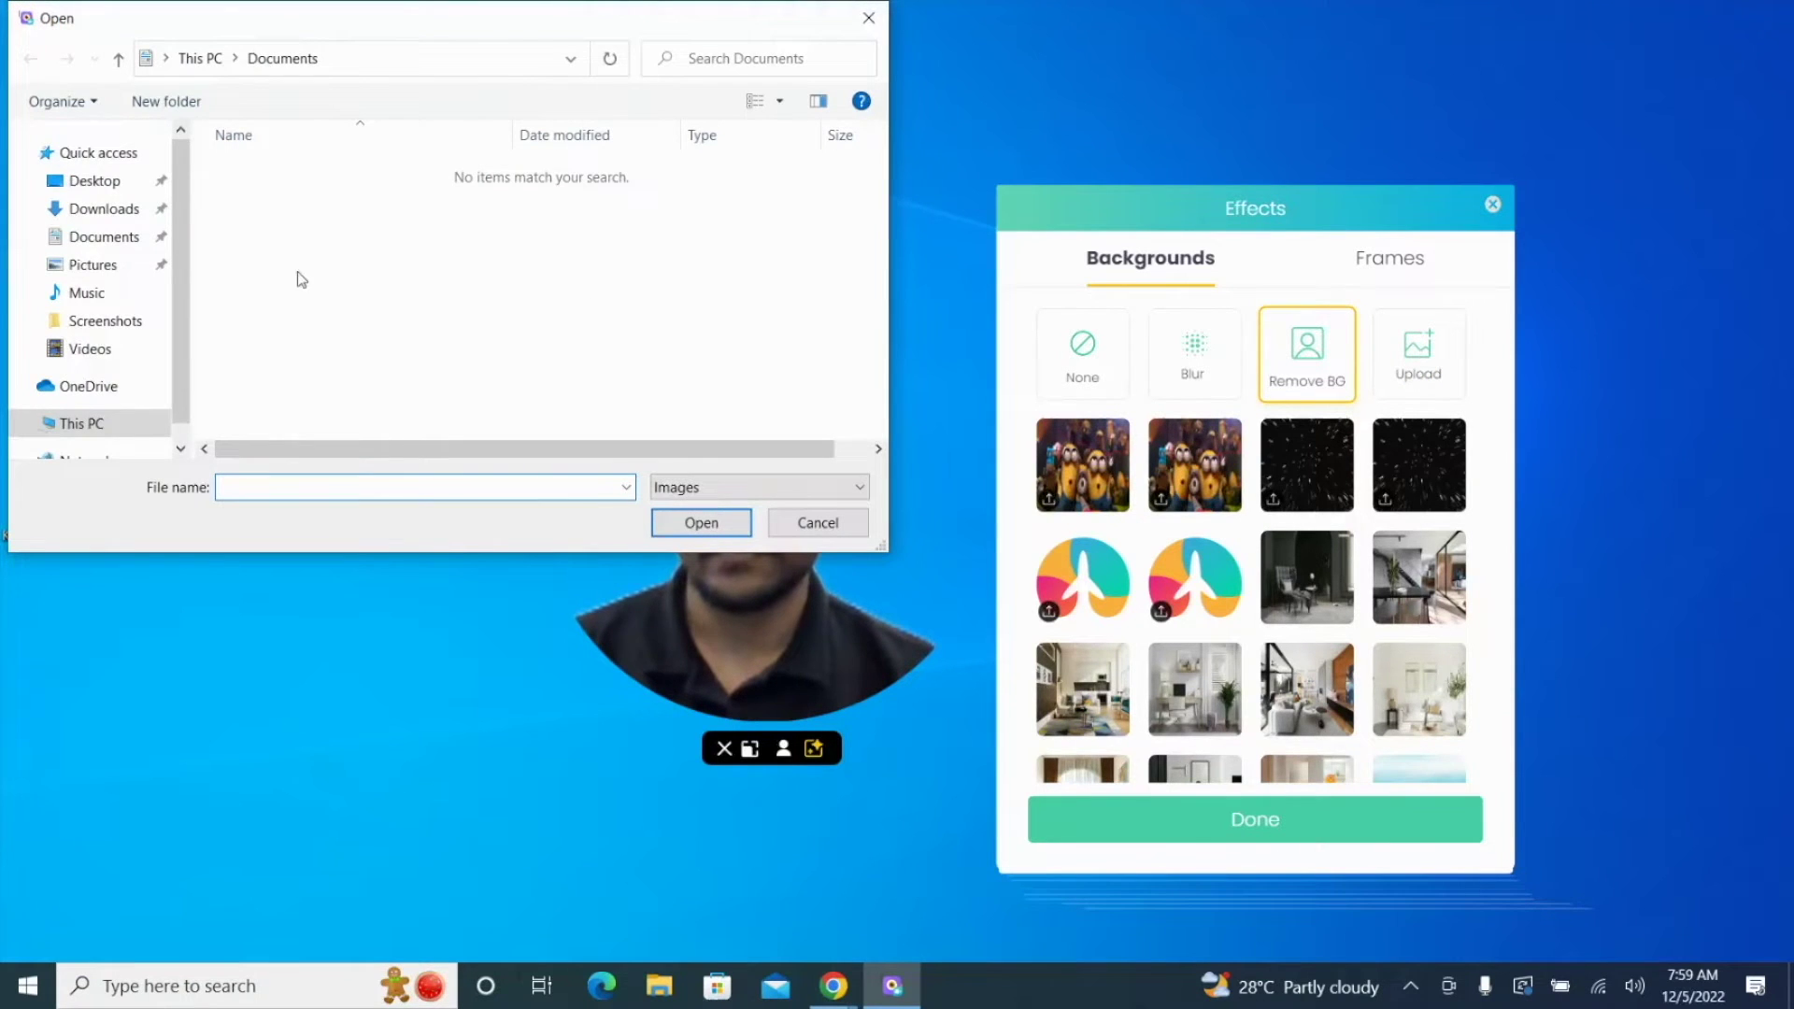
{"action": "left_click", "coordinate": [128, 212]}
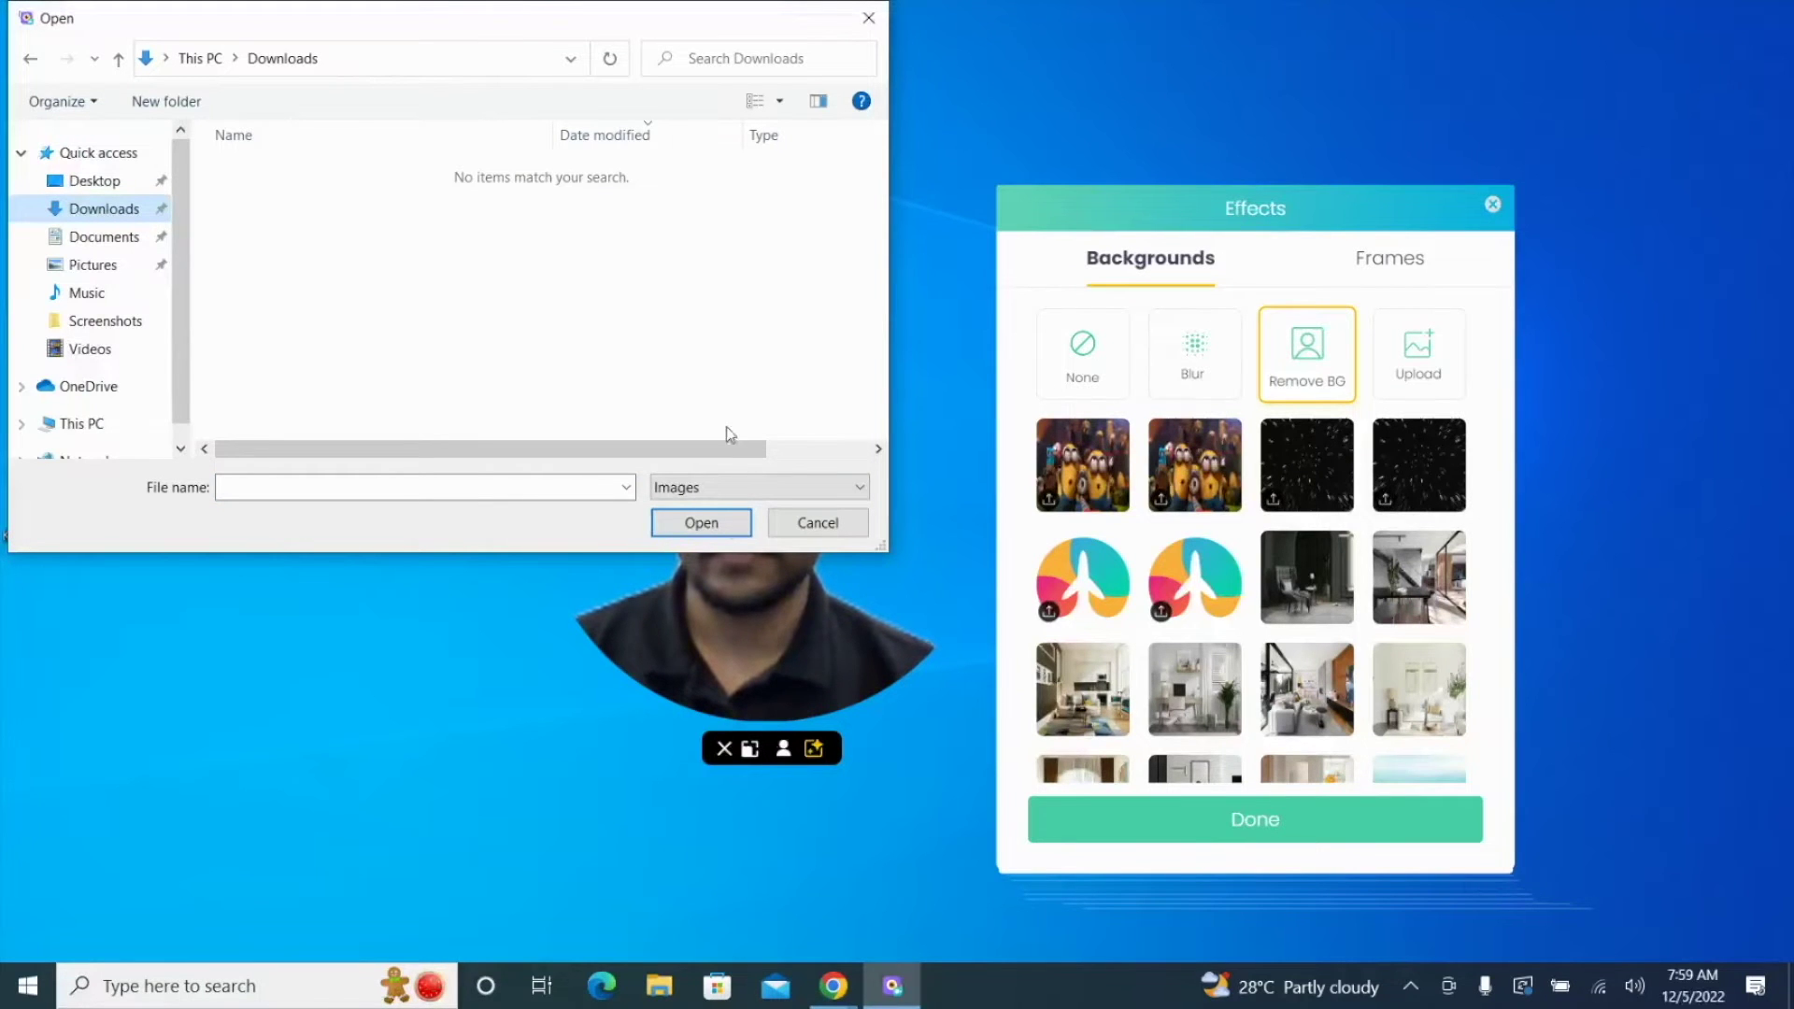
{"action": "left_click", "coordinate": [805, 525]}
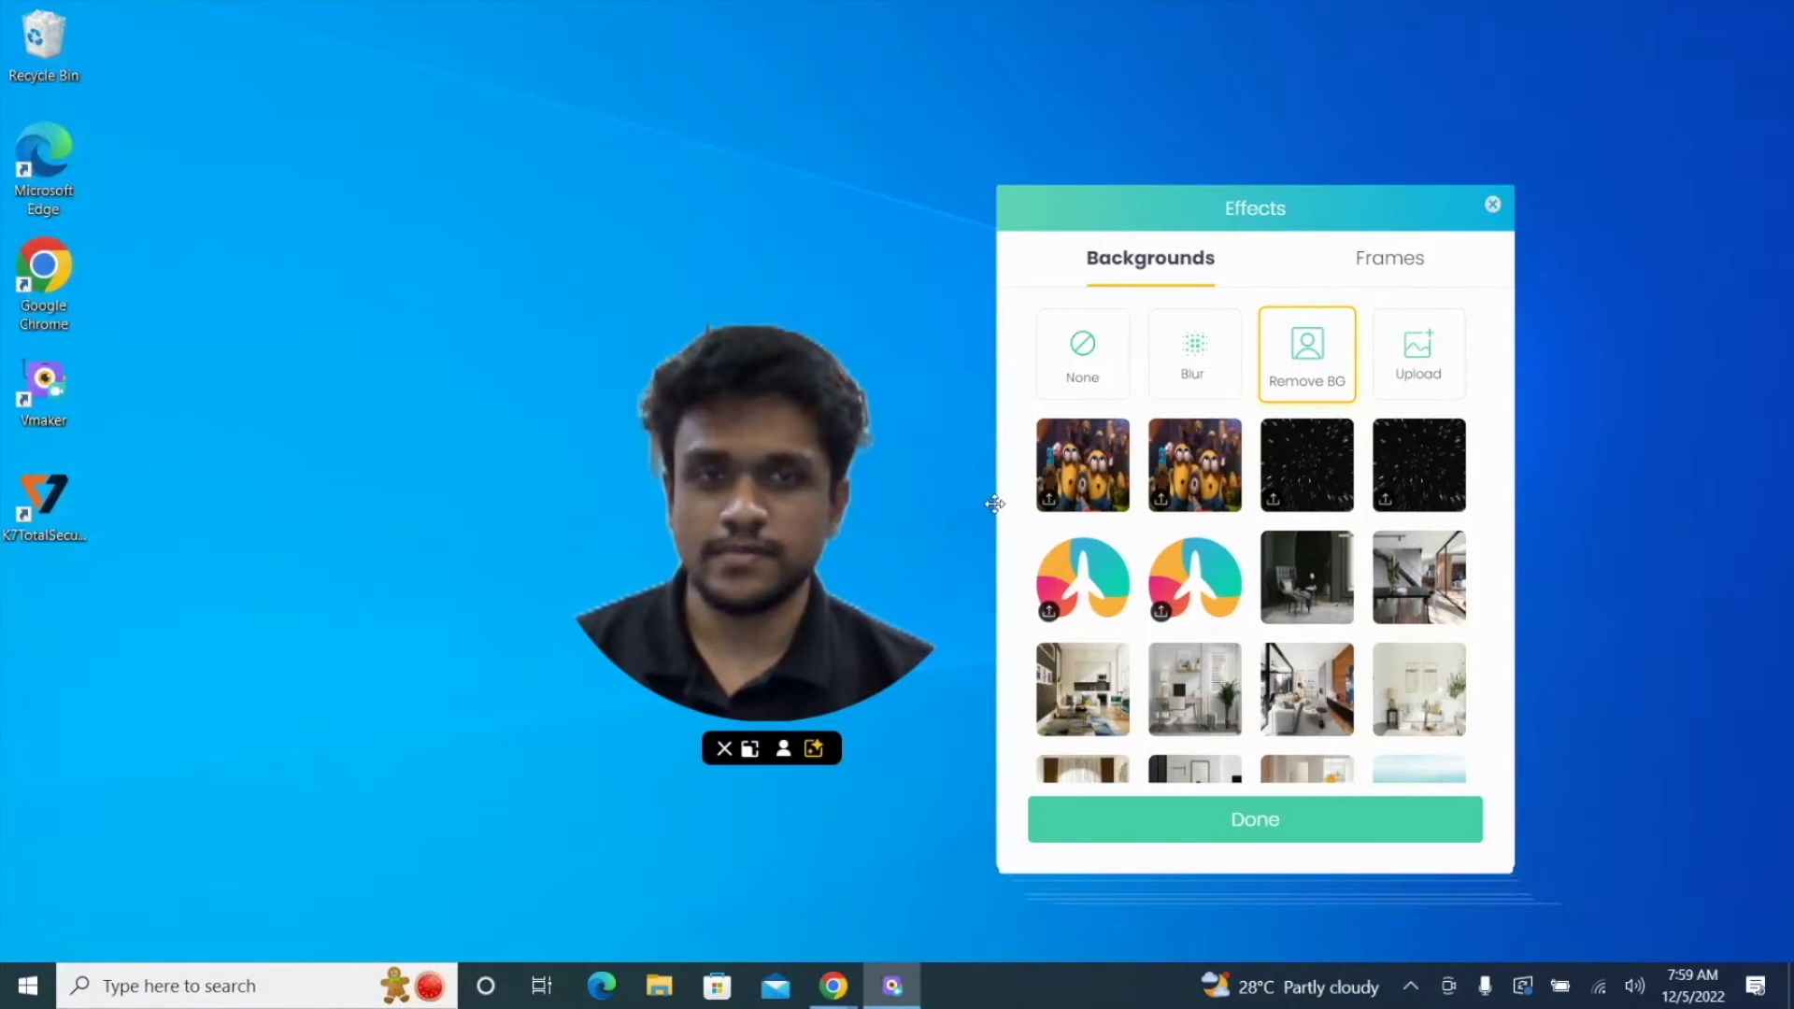
{"action": "left_click", "coordinate": [1091, 507]}
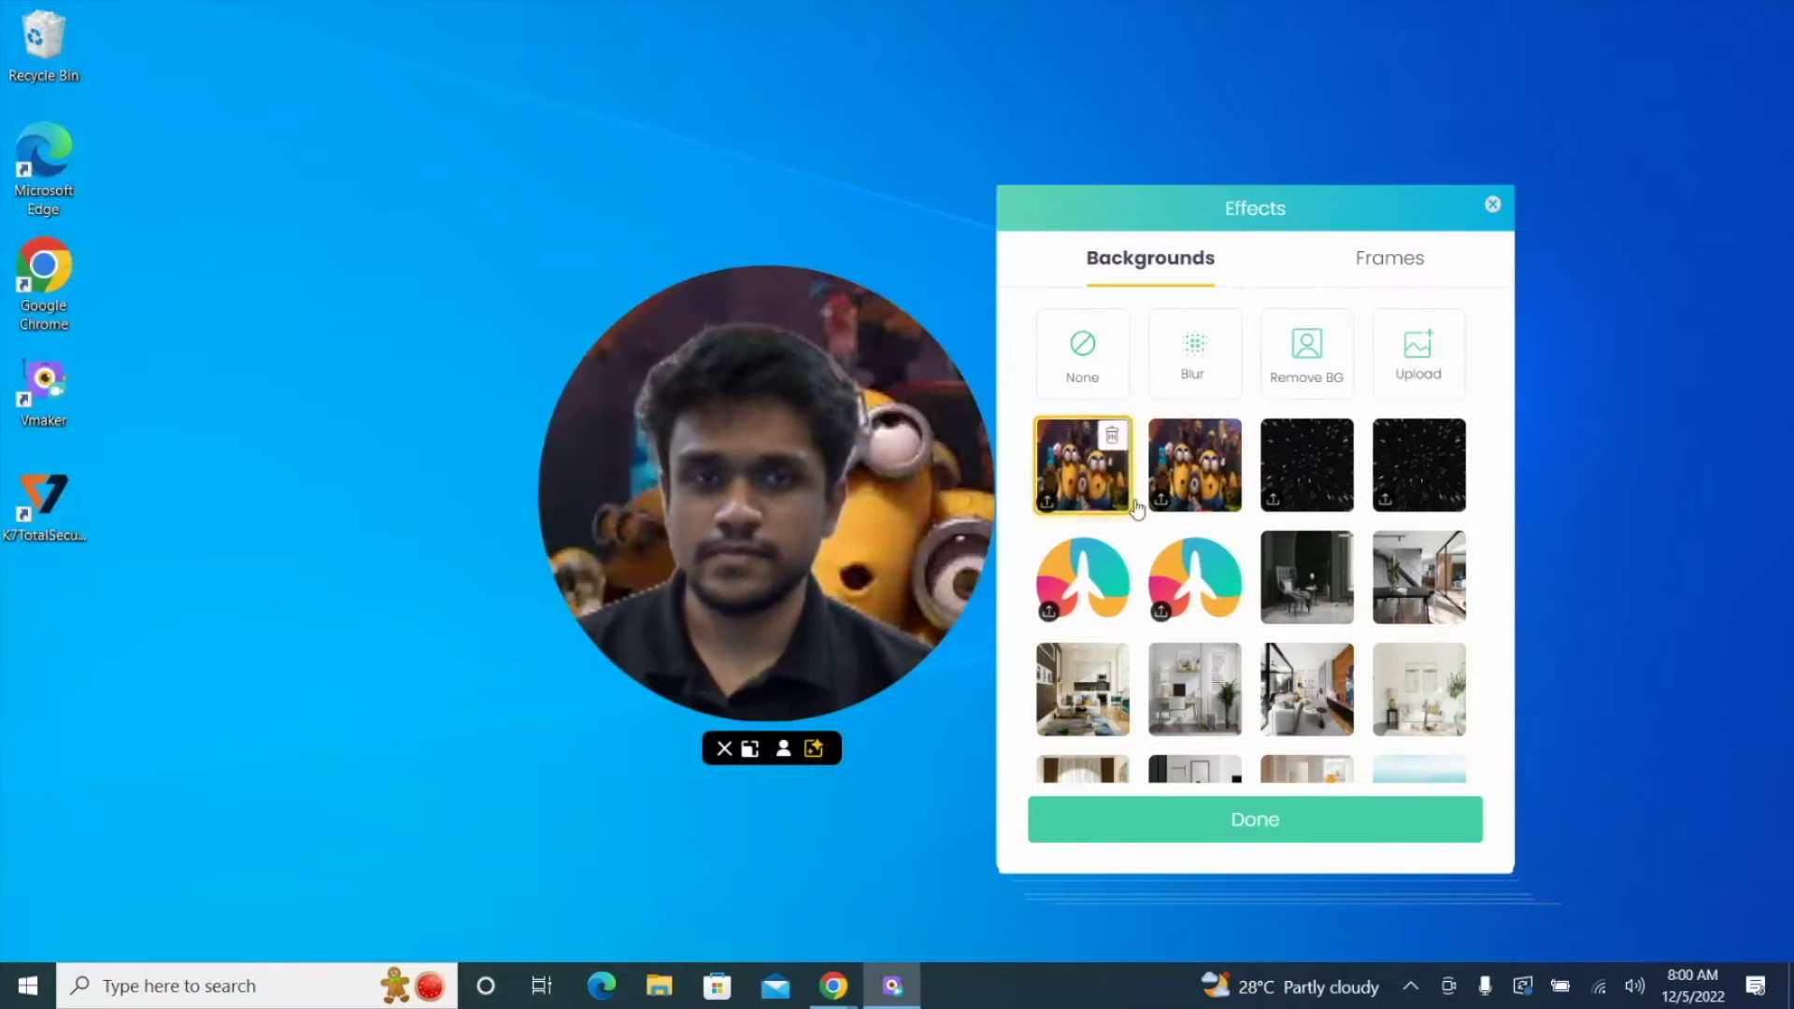
{"action": "left_click", "coordinate": [1302, 476]}
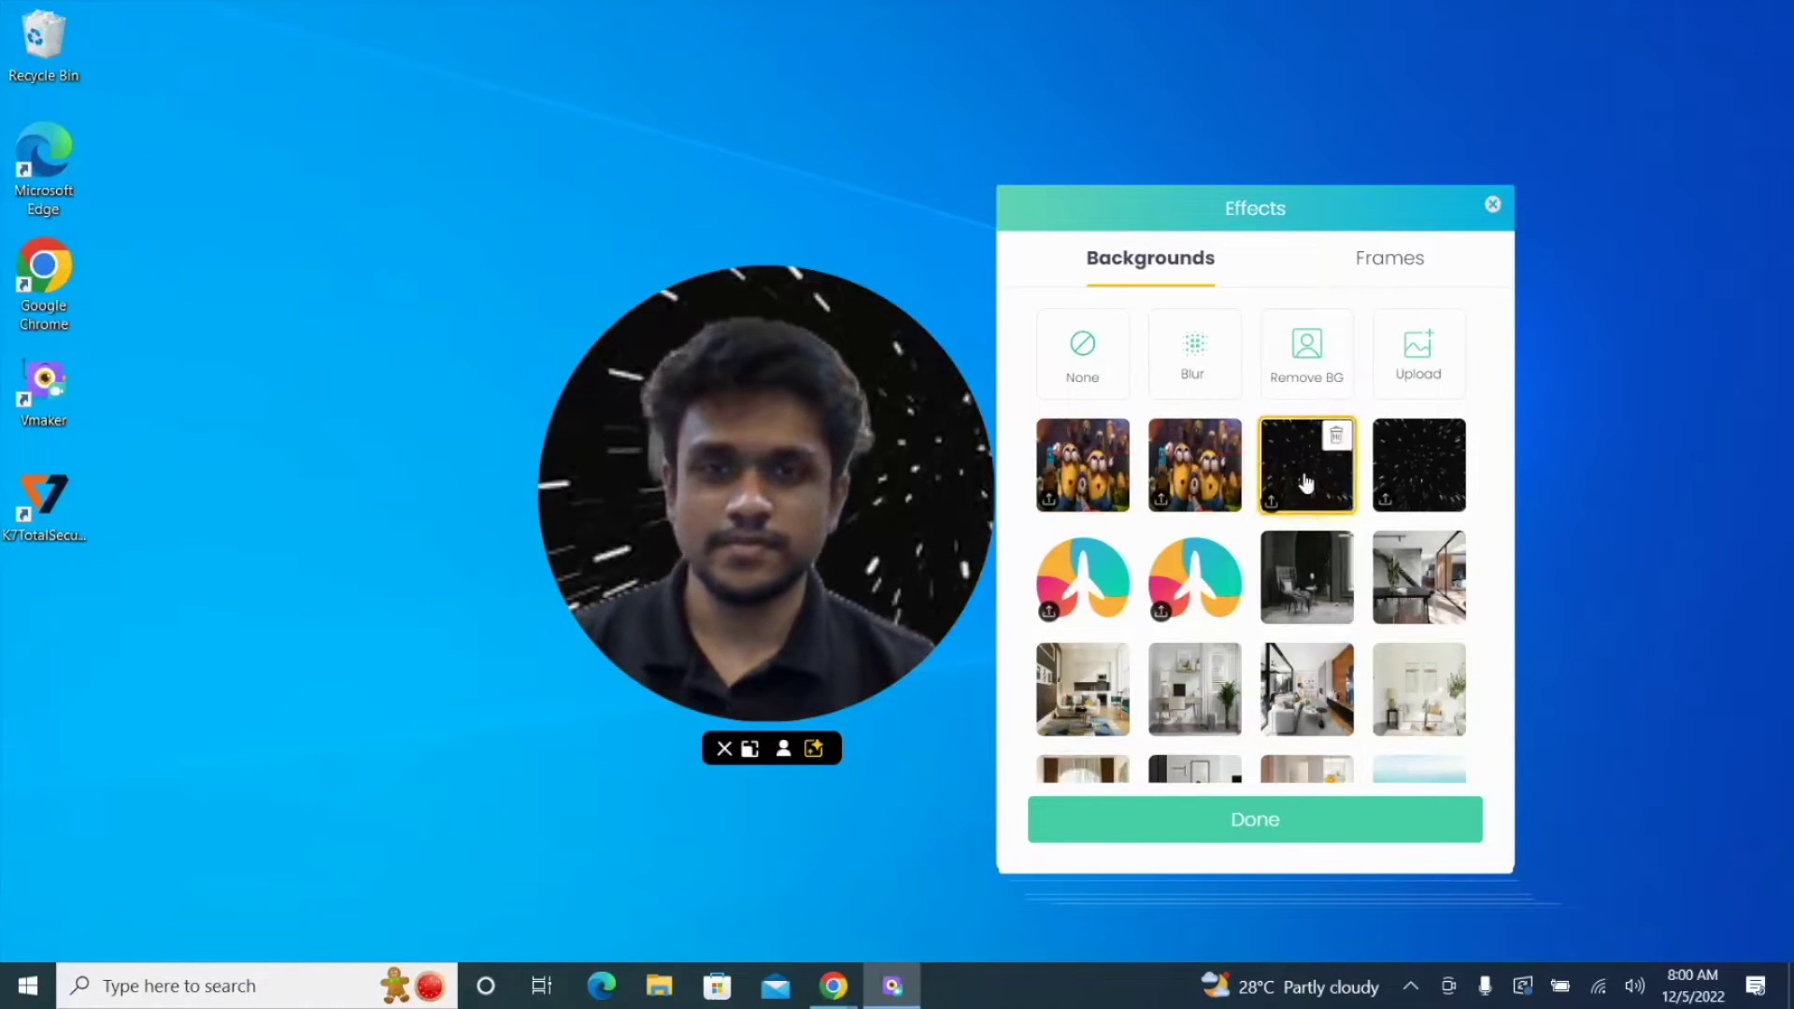
{"action": "left_click", "coordinate": [1302, 588]}
{"action": "scroll", "coordinate": [1301, 586], "scroll_direction": "down", "scroll_amount": 1}
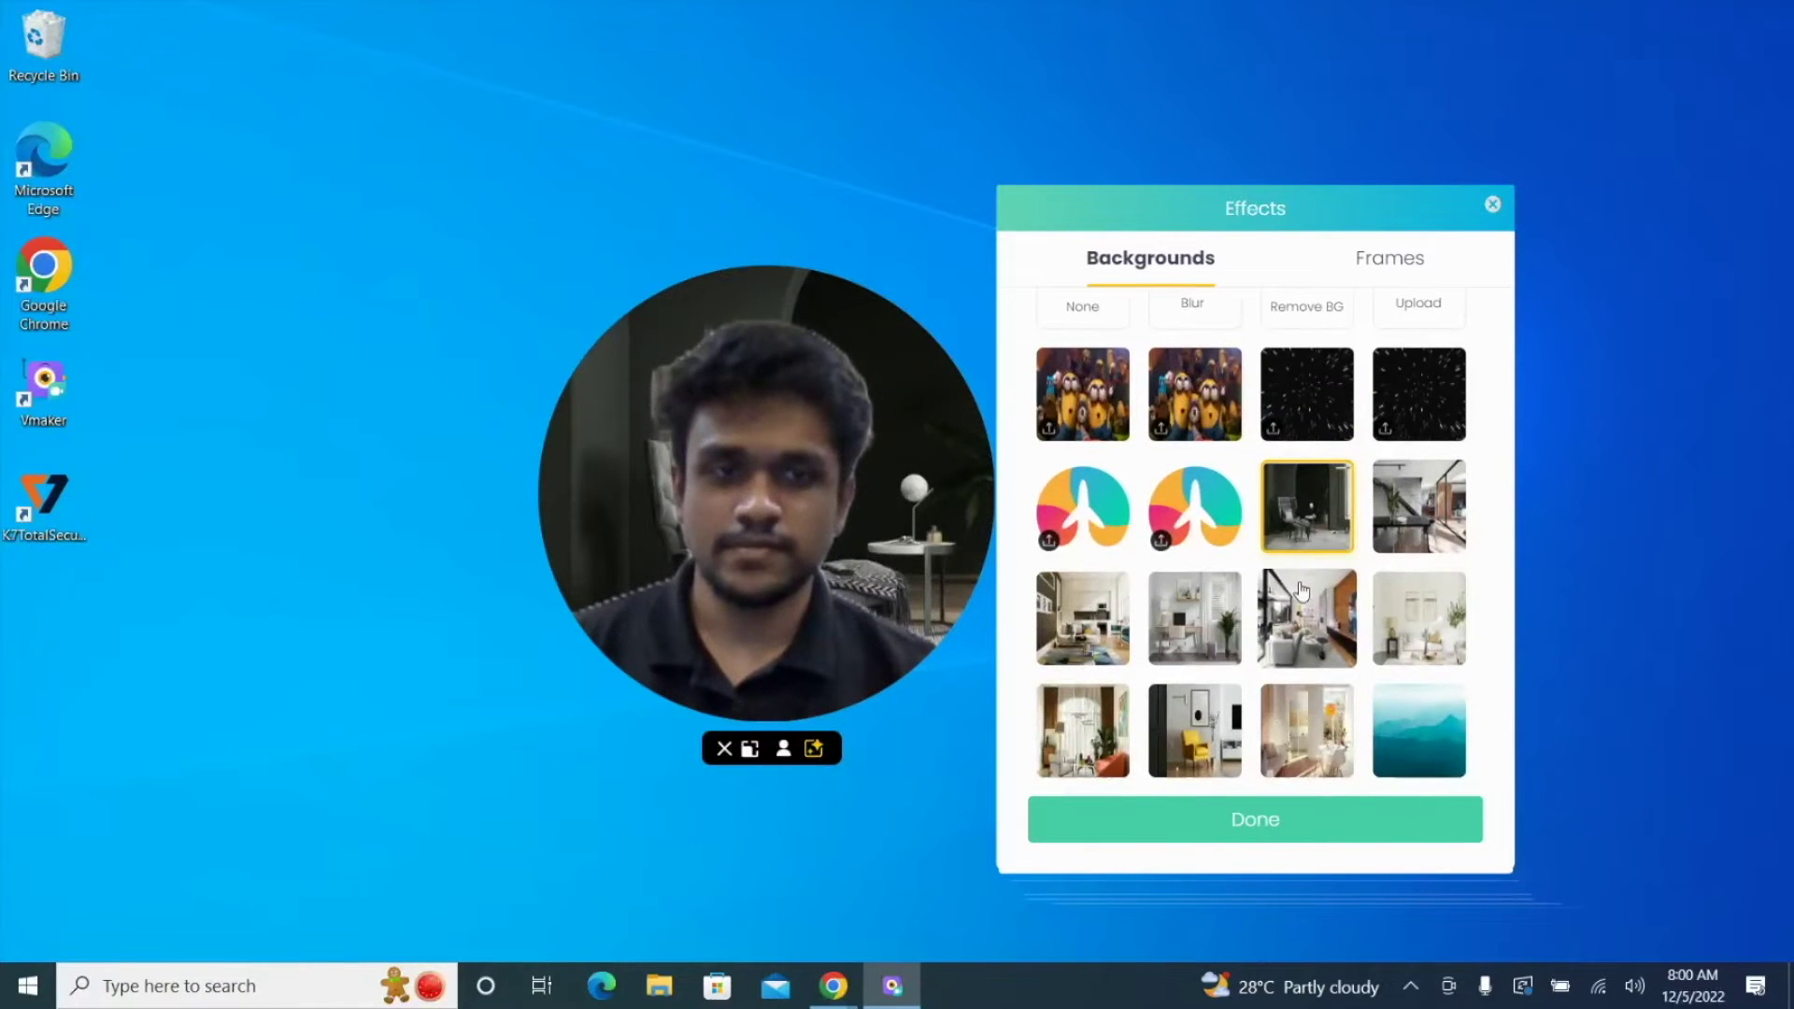
{"action": "scroll", "coordinate": [1300, 586], "scroll_direction": "down", "scroll_amount": 1}
{"action": "left_click", "coordinate": [1301, 584]}
{"action": "scroll", "coordinate": [1301, 587], "scroll_direction": "down", "scroll_amount": 1}
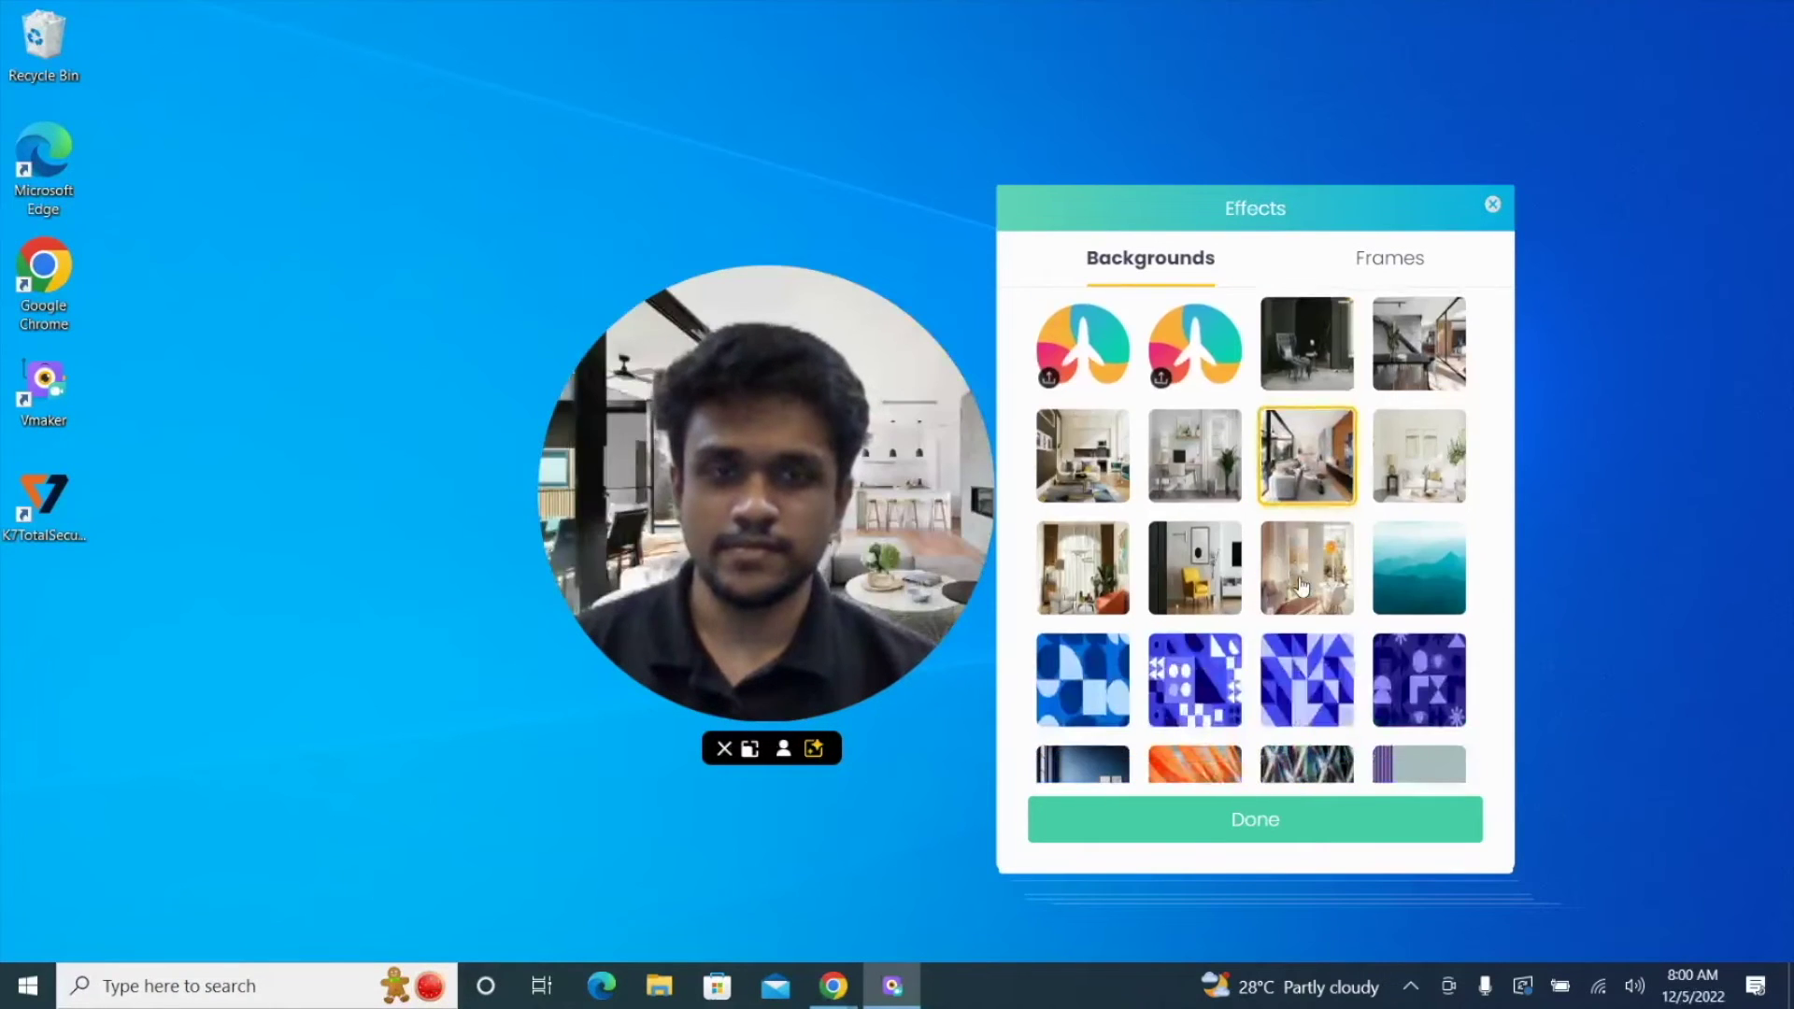
{"action": "left_click", "coordinate": [1307, 677]}
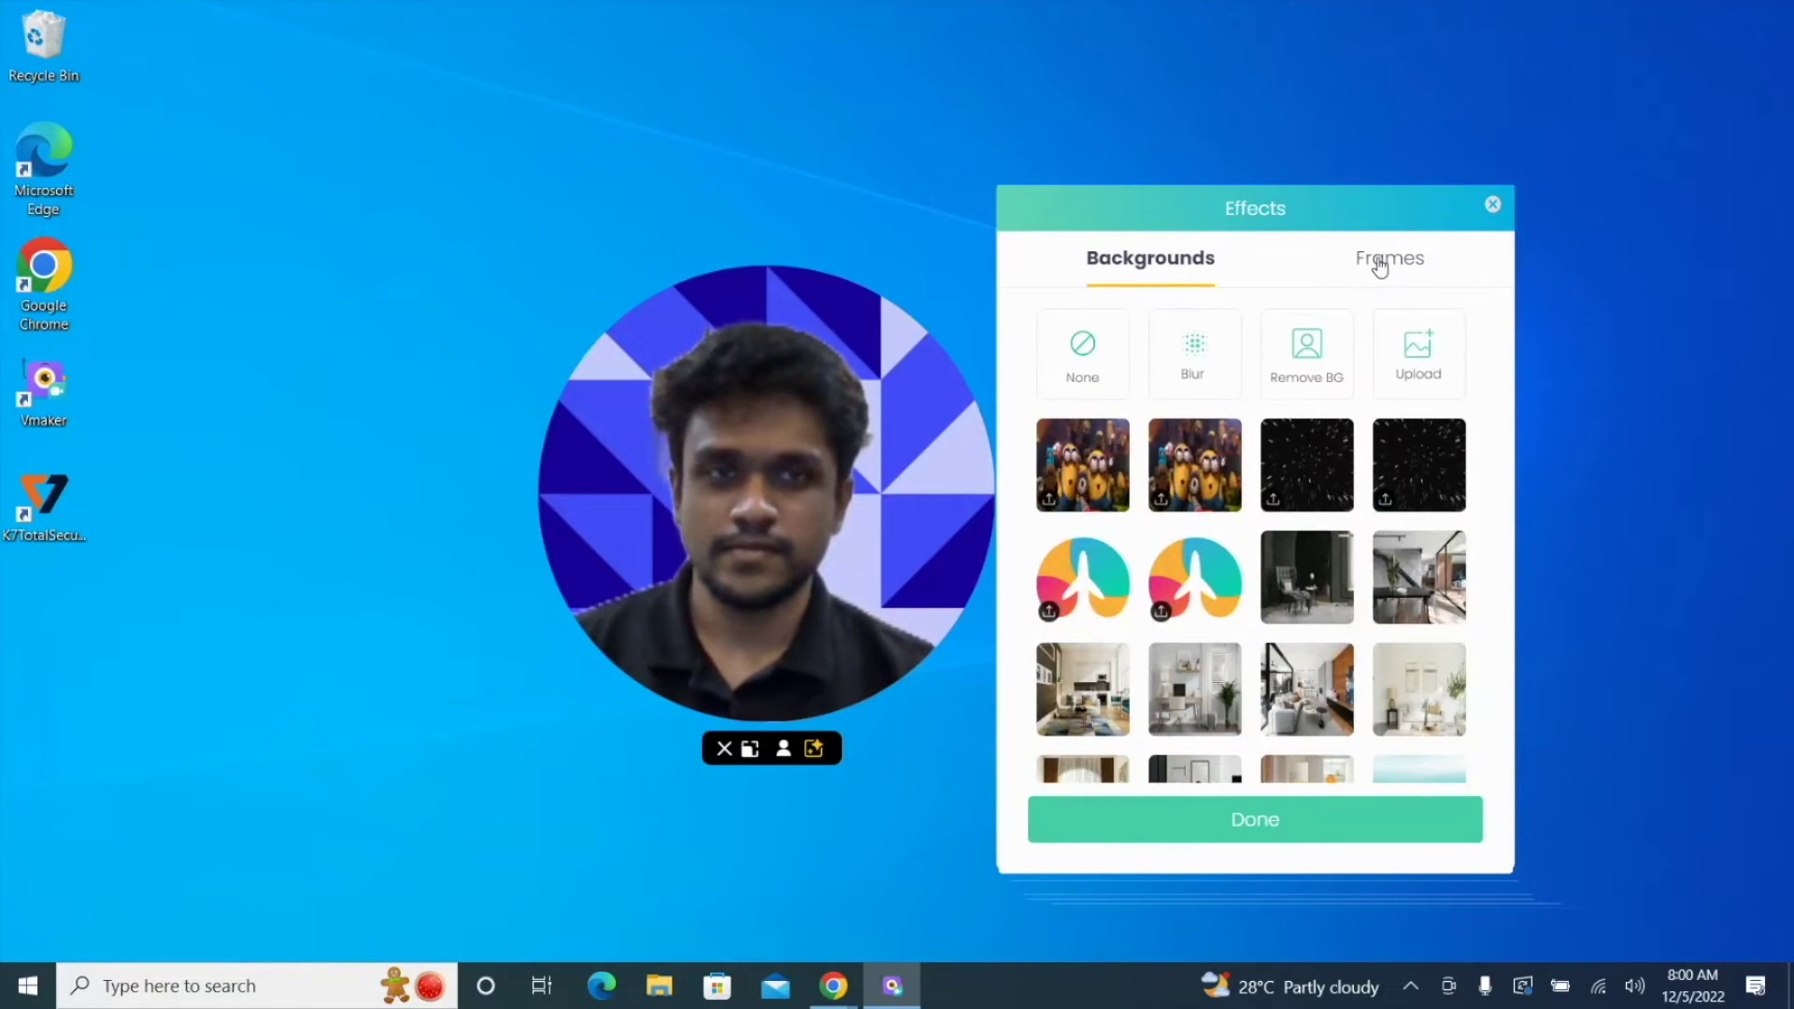
{"action": "left_click", "coordinate": [1091, 359]}
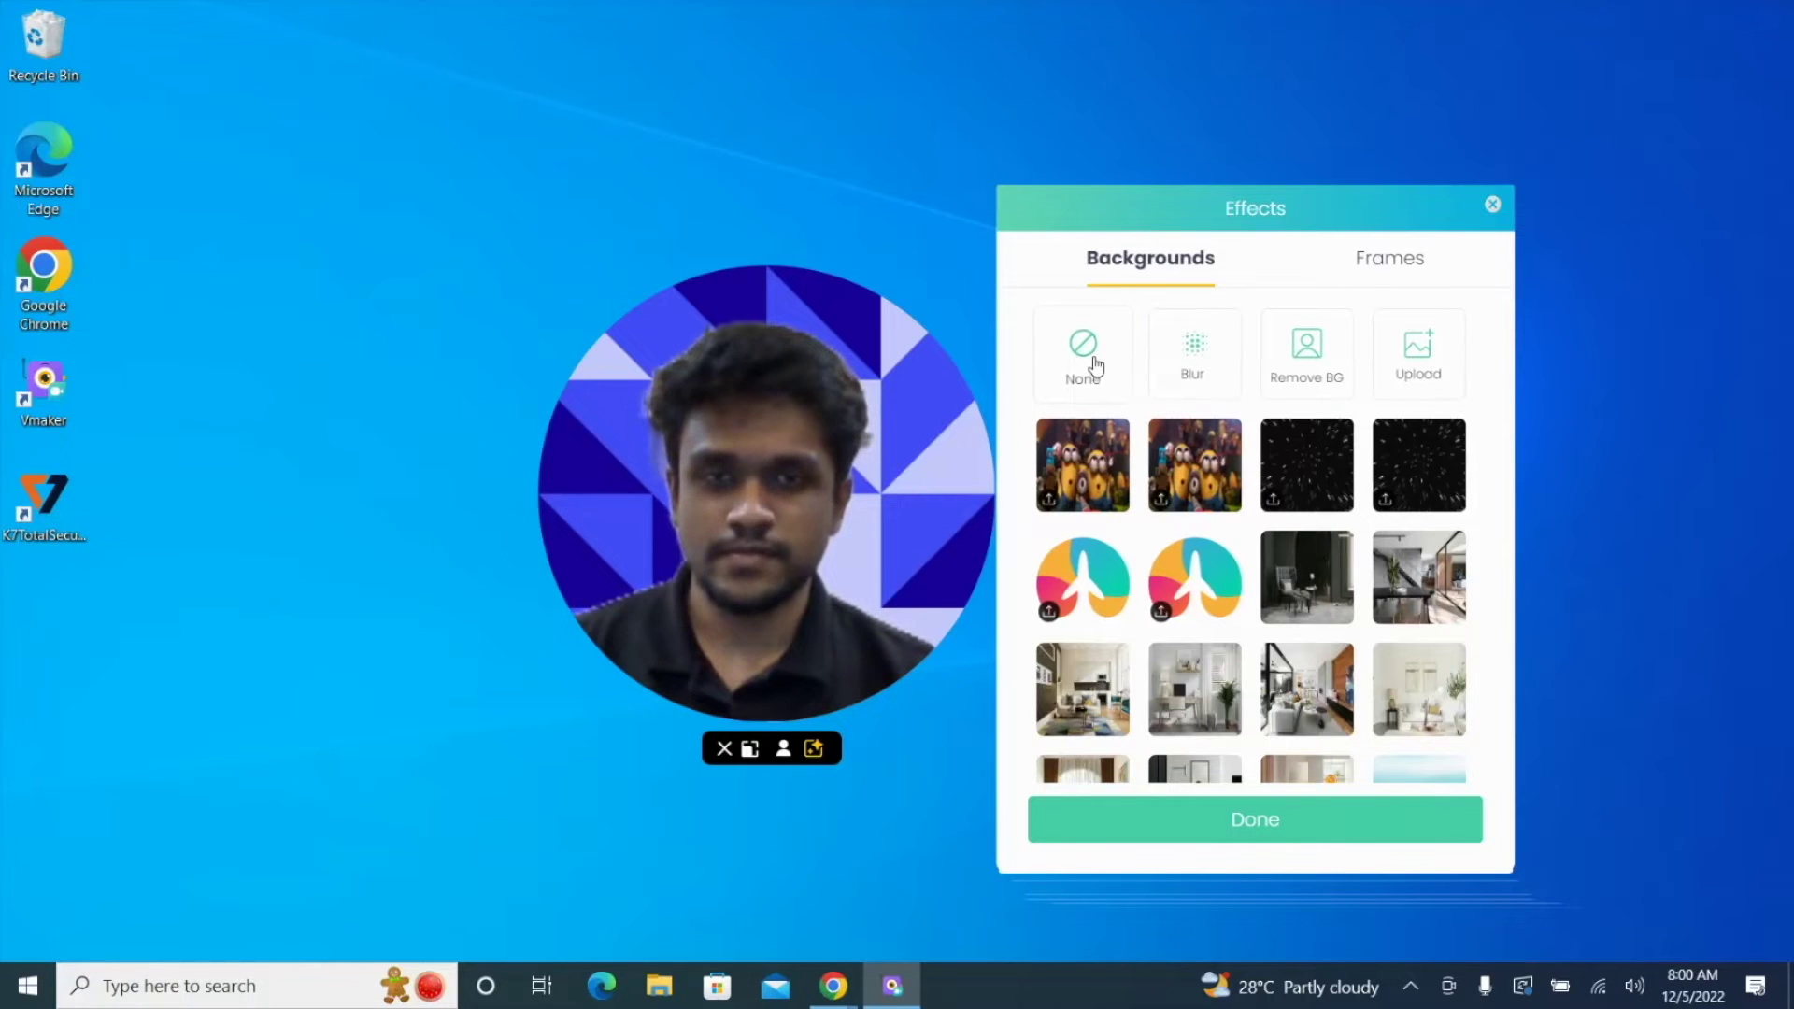
{"action": "left_click", "coordinate": [1366, 266]}
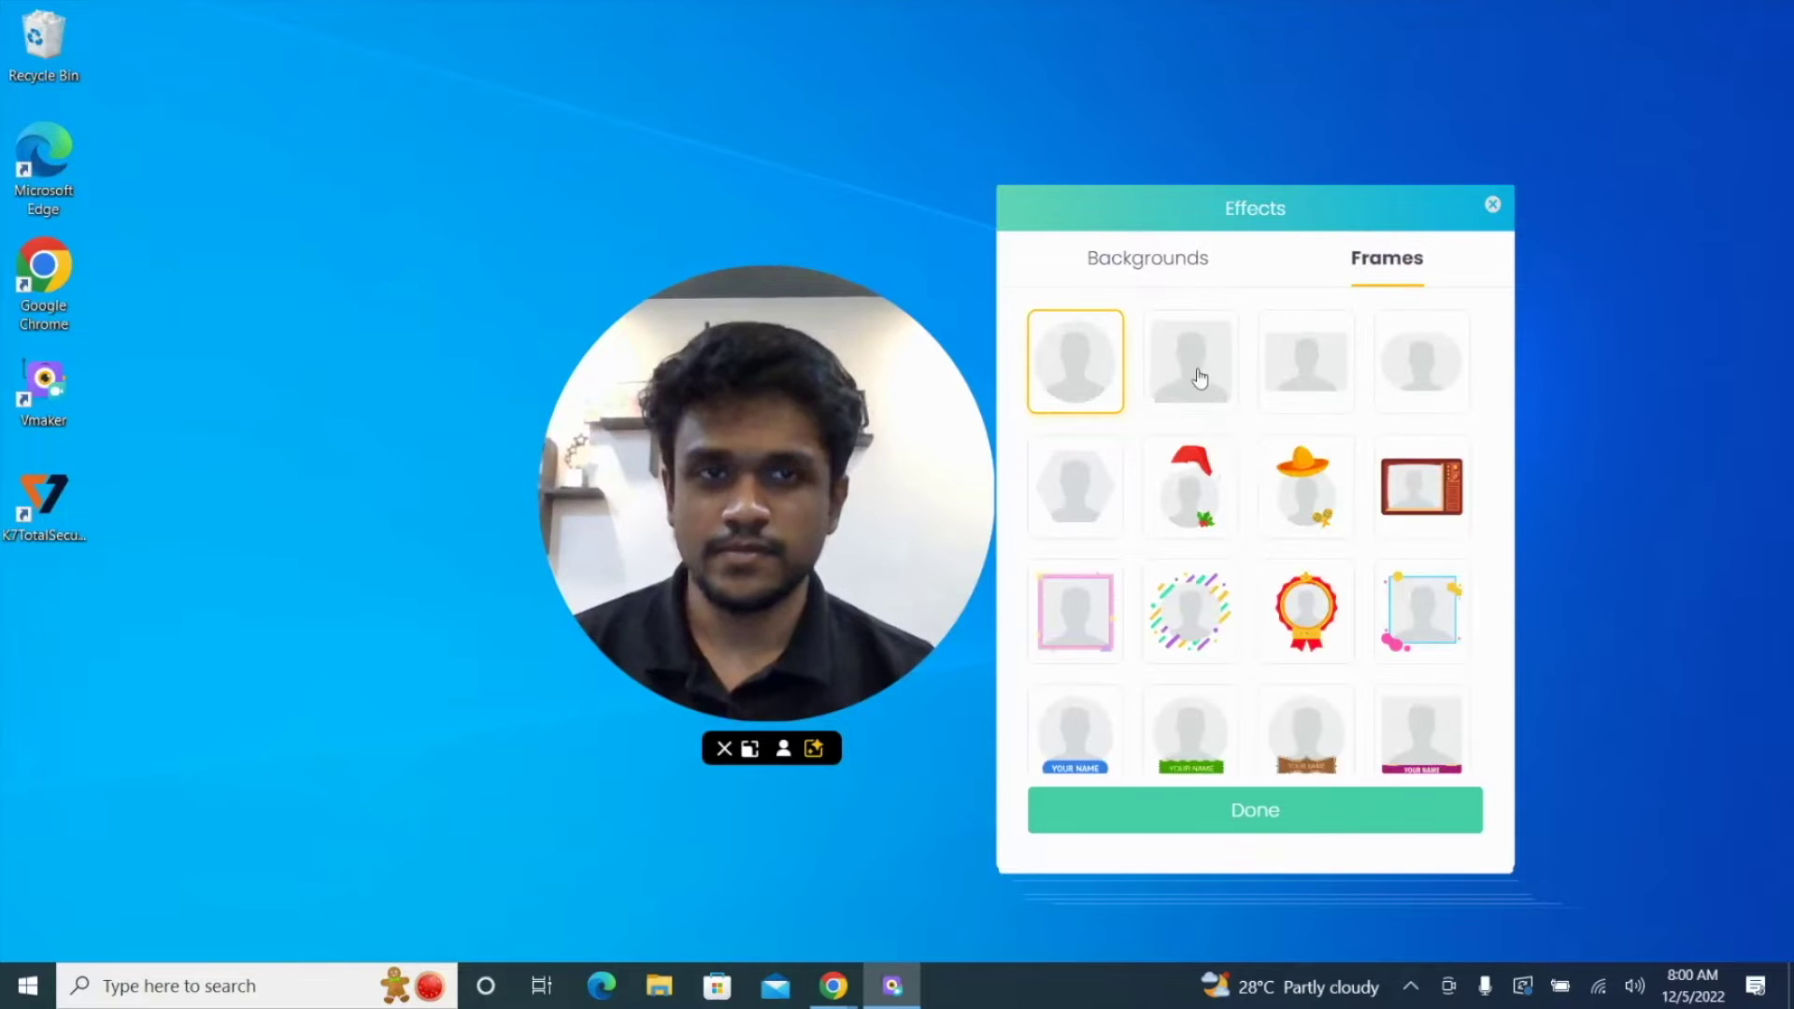
Step: Try the square, rectangular, Santa-hat and sombrero frames, then apply the name-banner frame
{"action": "left_click", "coordinate": [1168, 402]}
{"action": "left_click", "coordinate": [1312, 365]}
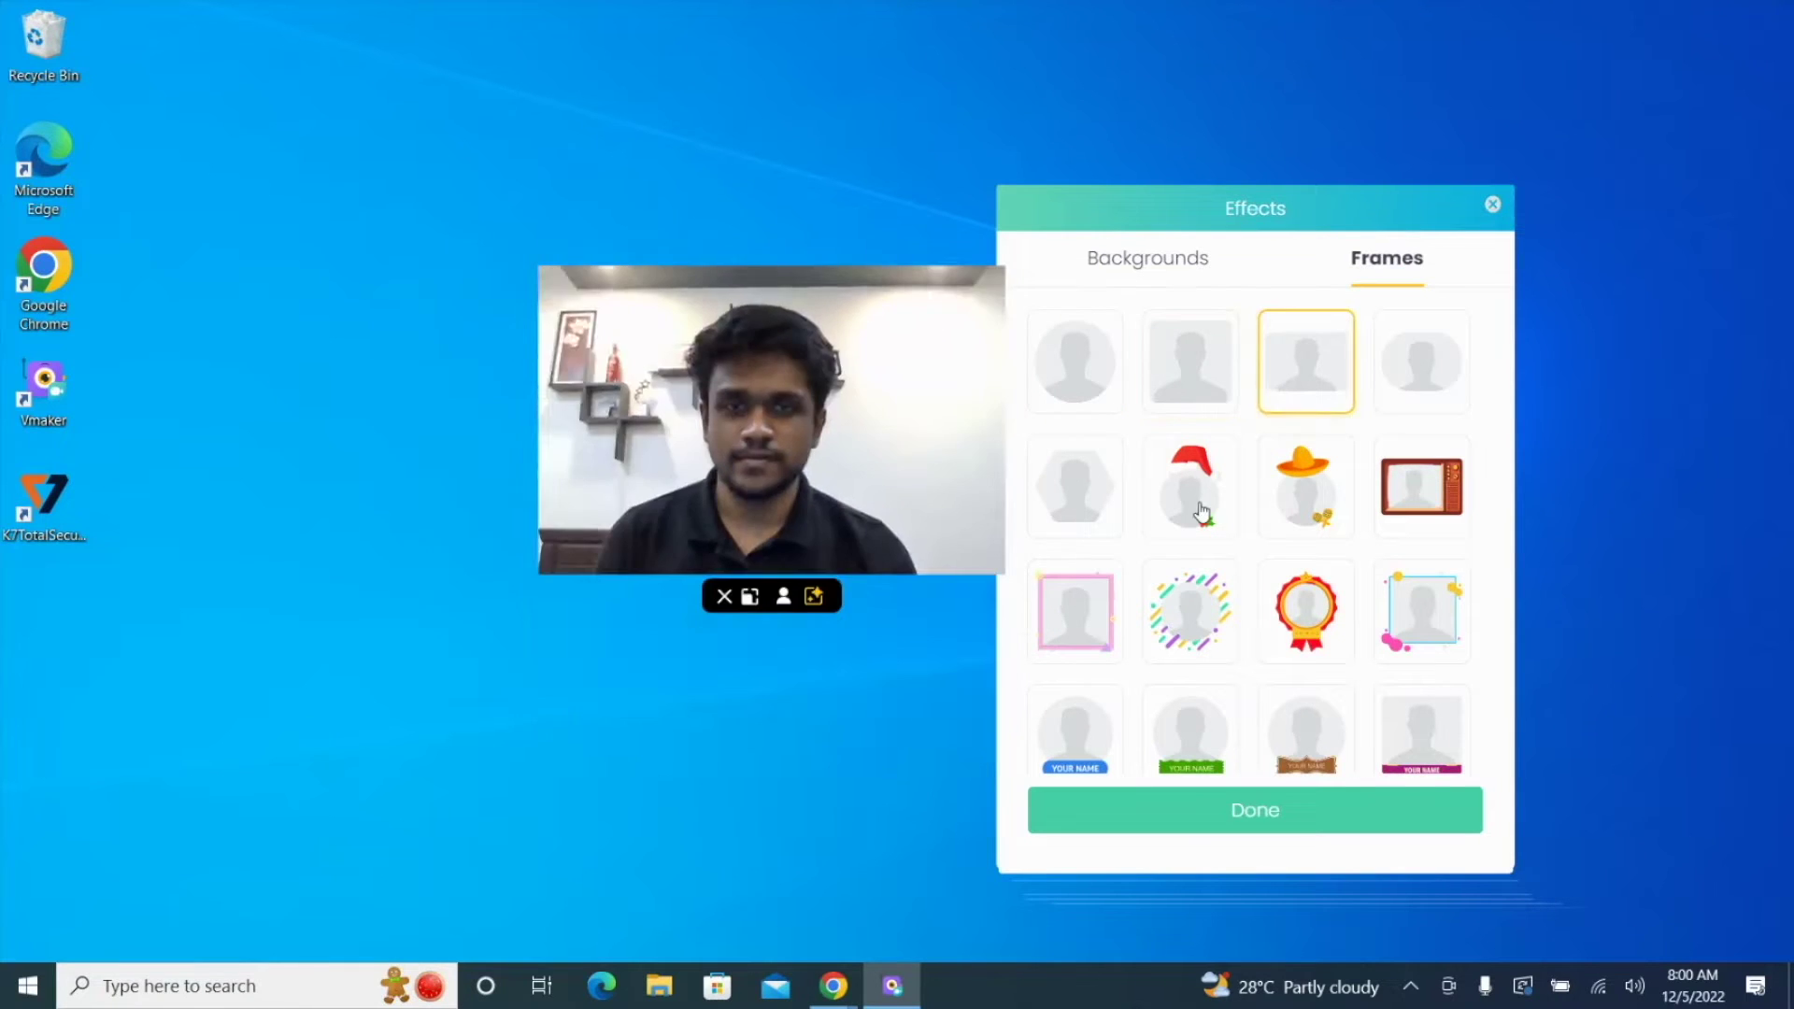
{"action": "left_click", "coordinate": [1202, 512]}
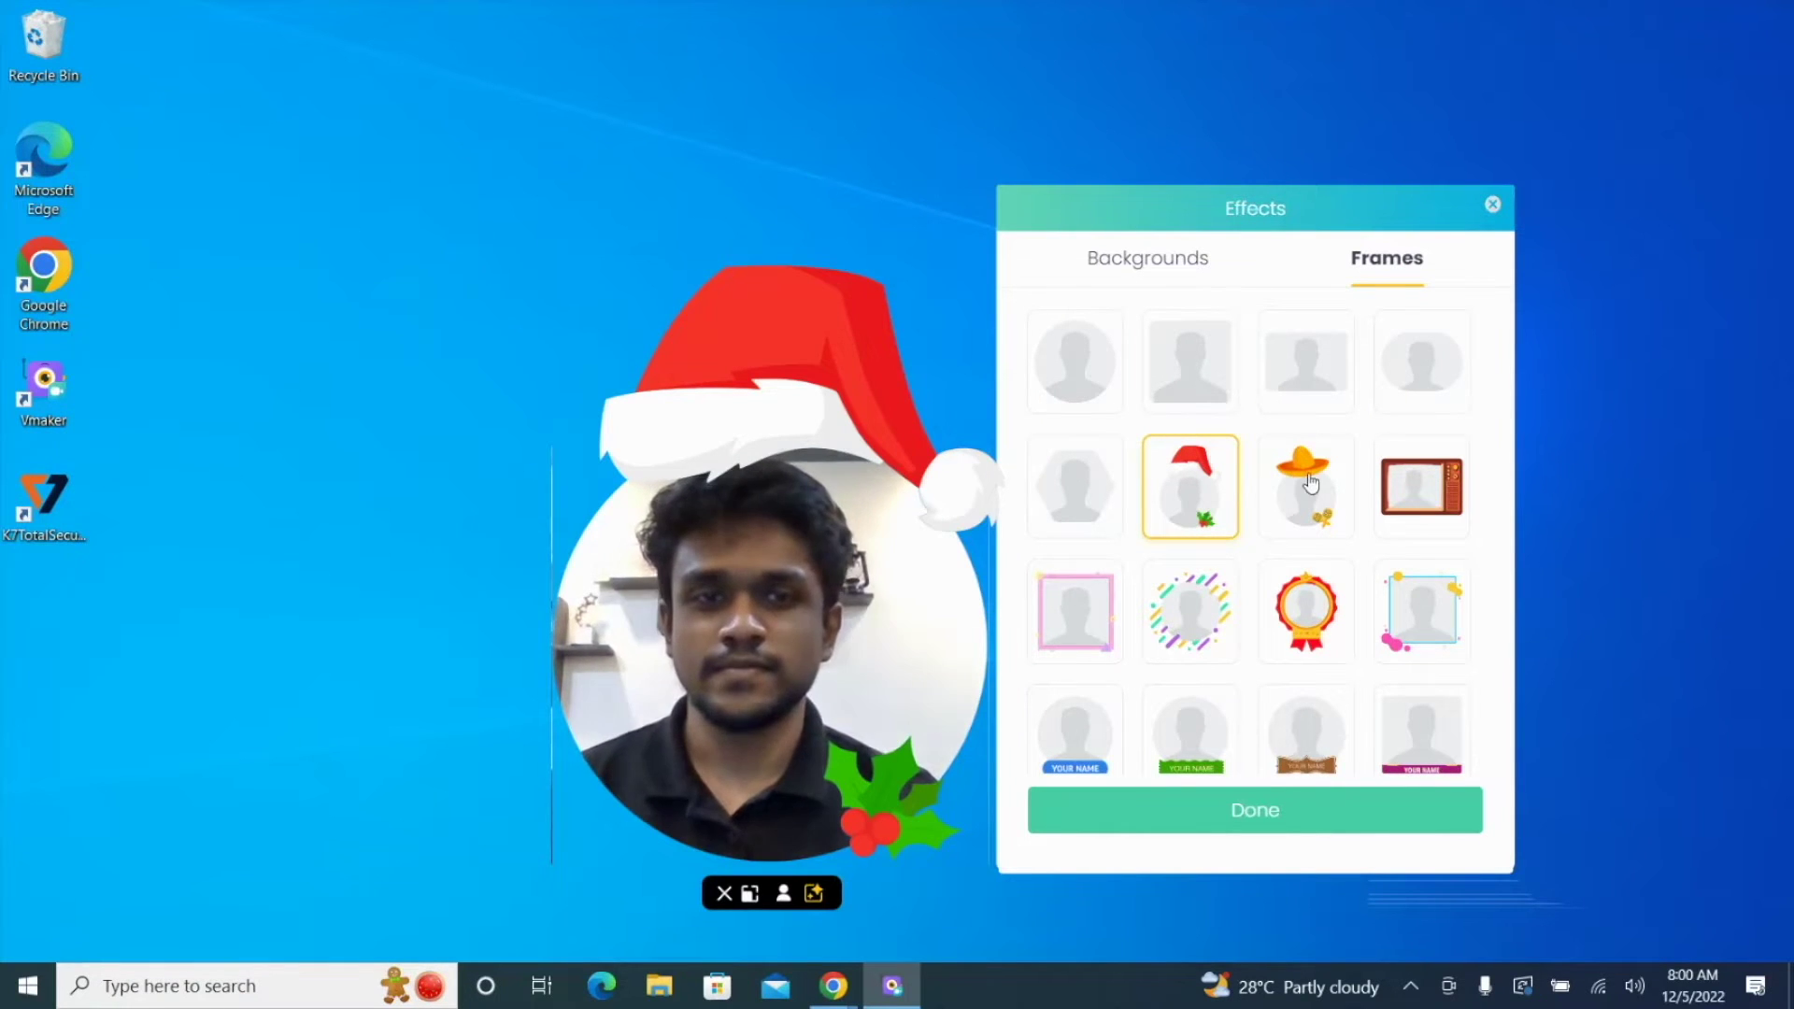
{"action": "left_click", "coordinate": [1311, 480]}
{"action": "scroll", "coordinate": [1334, 617], "scroll_direction": "down", "scroll_amount": 2}
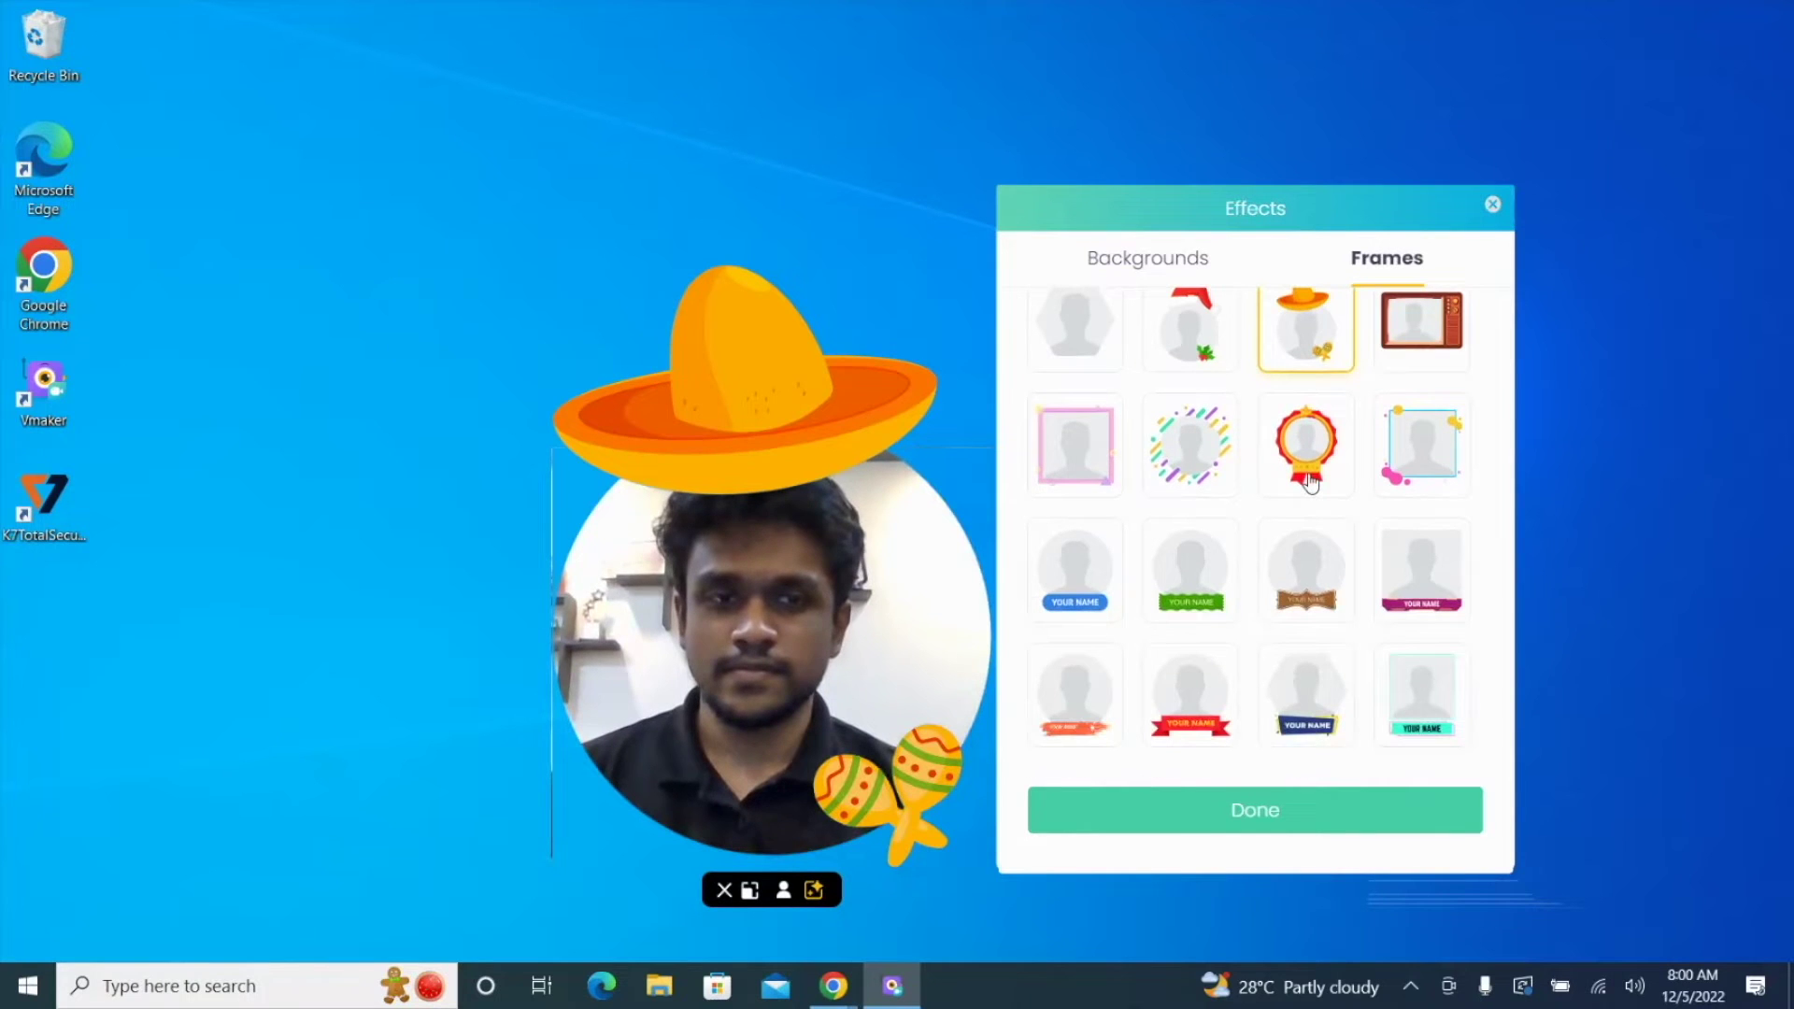
{"action": "left_click", "coordinate": [1319, 682]}
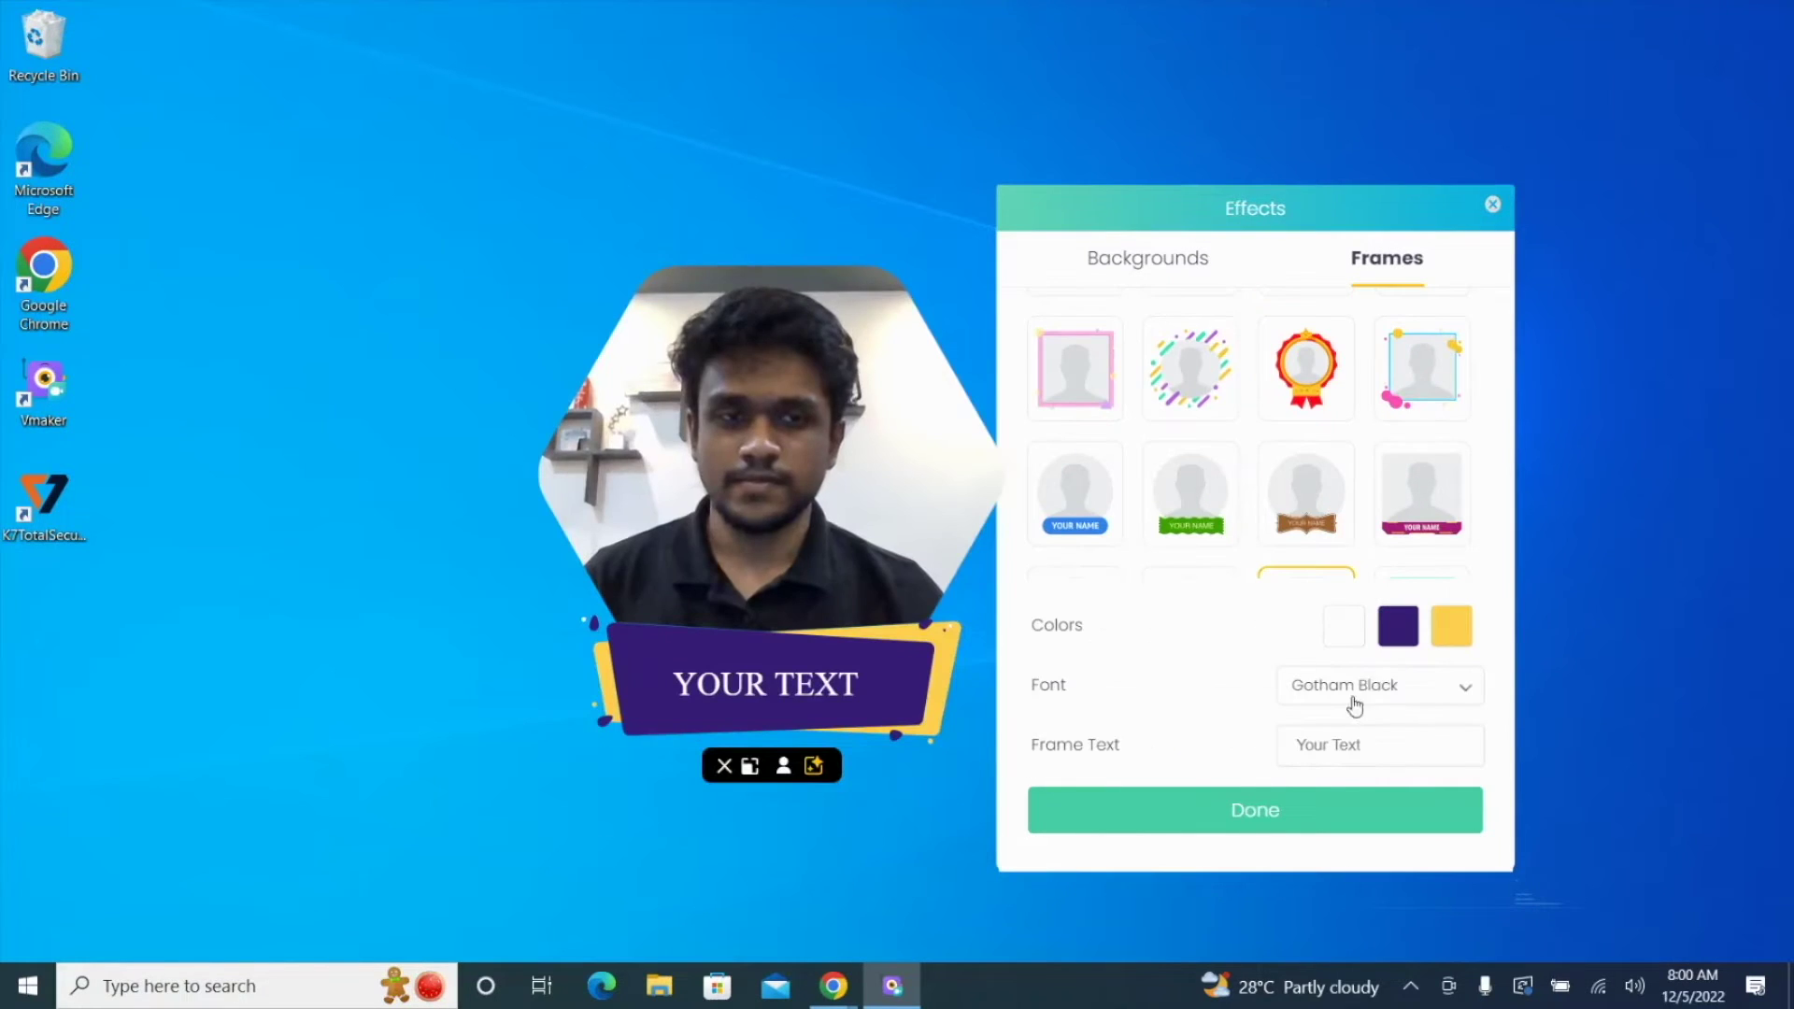
Step: Enter the presenter's name as banner text in blue Open Sans and confirm the frame
{"action": "left_click", "coordinate": [1356, 751]}
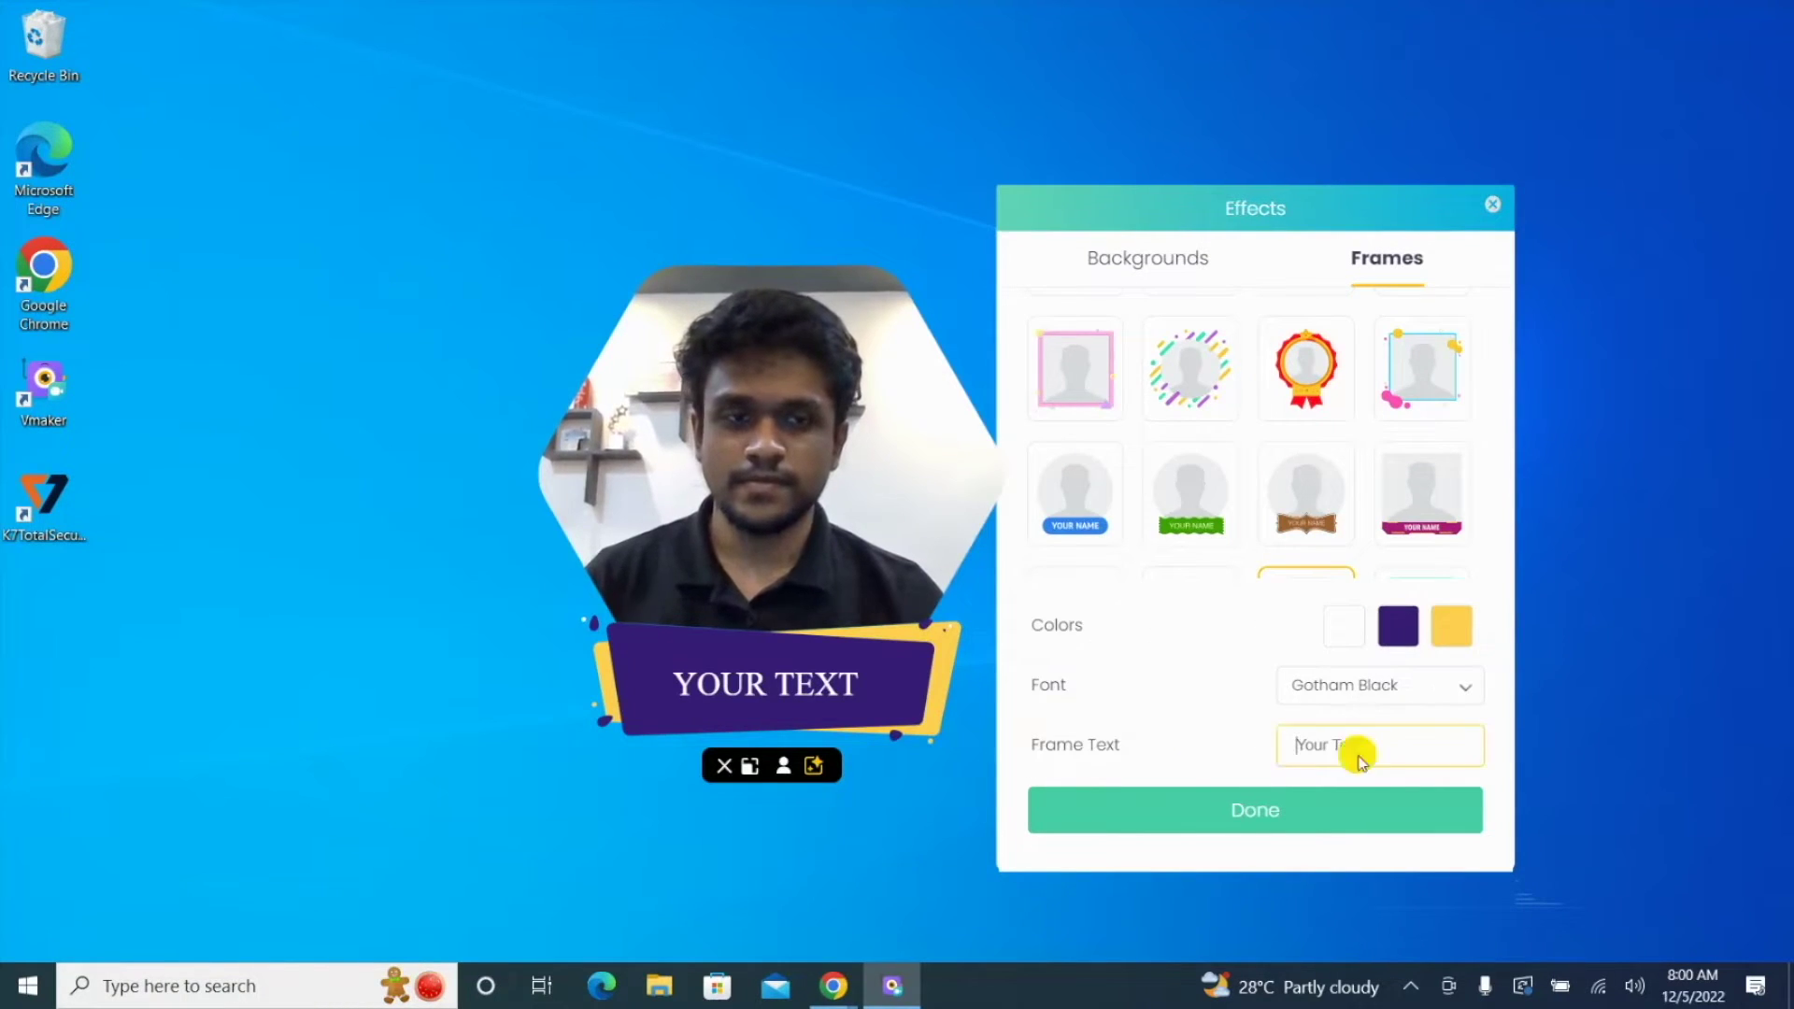
{"action": "type", "text": "JOSH HINDS"}
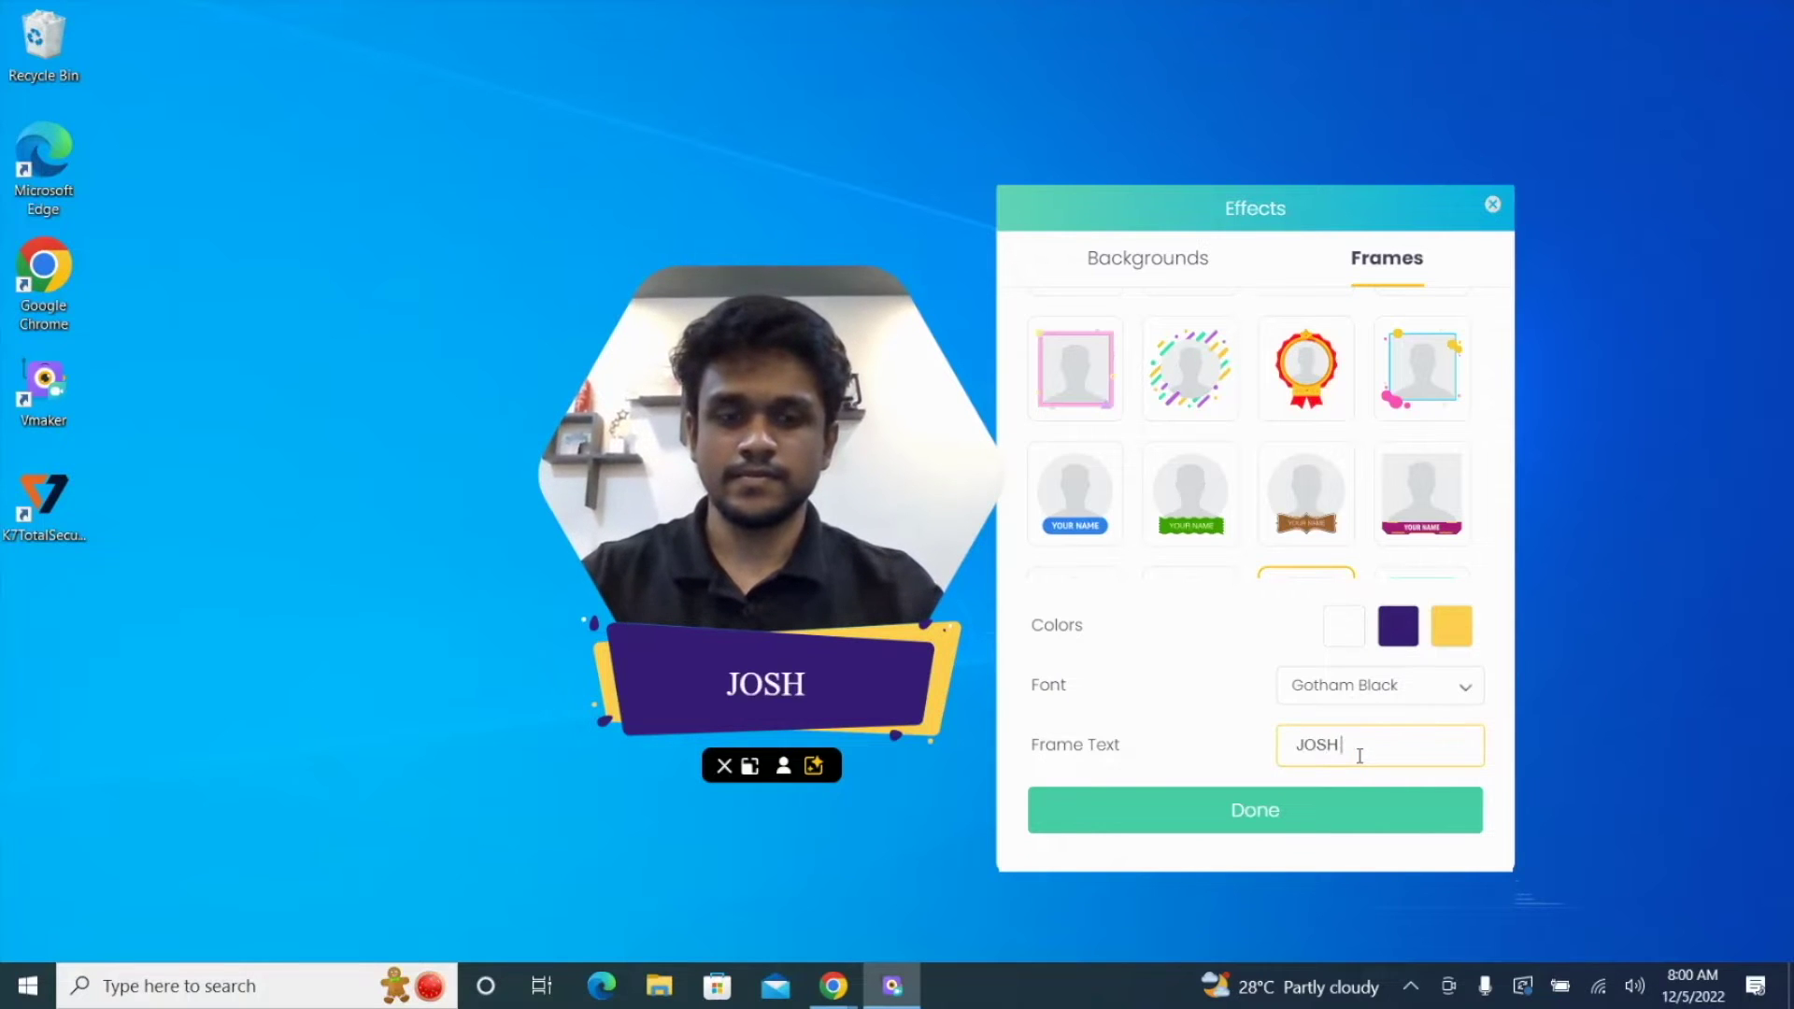
{"action": "left_click", "coordinate": [1391, 709]}
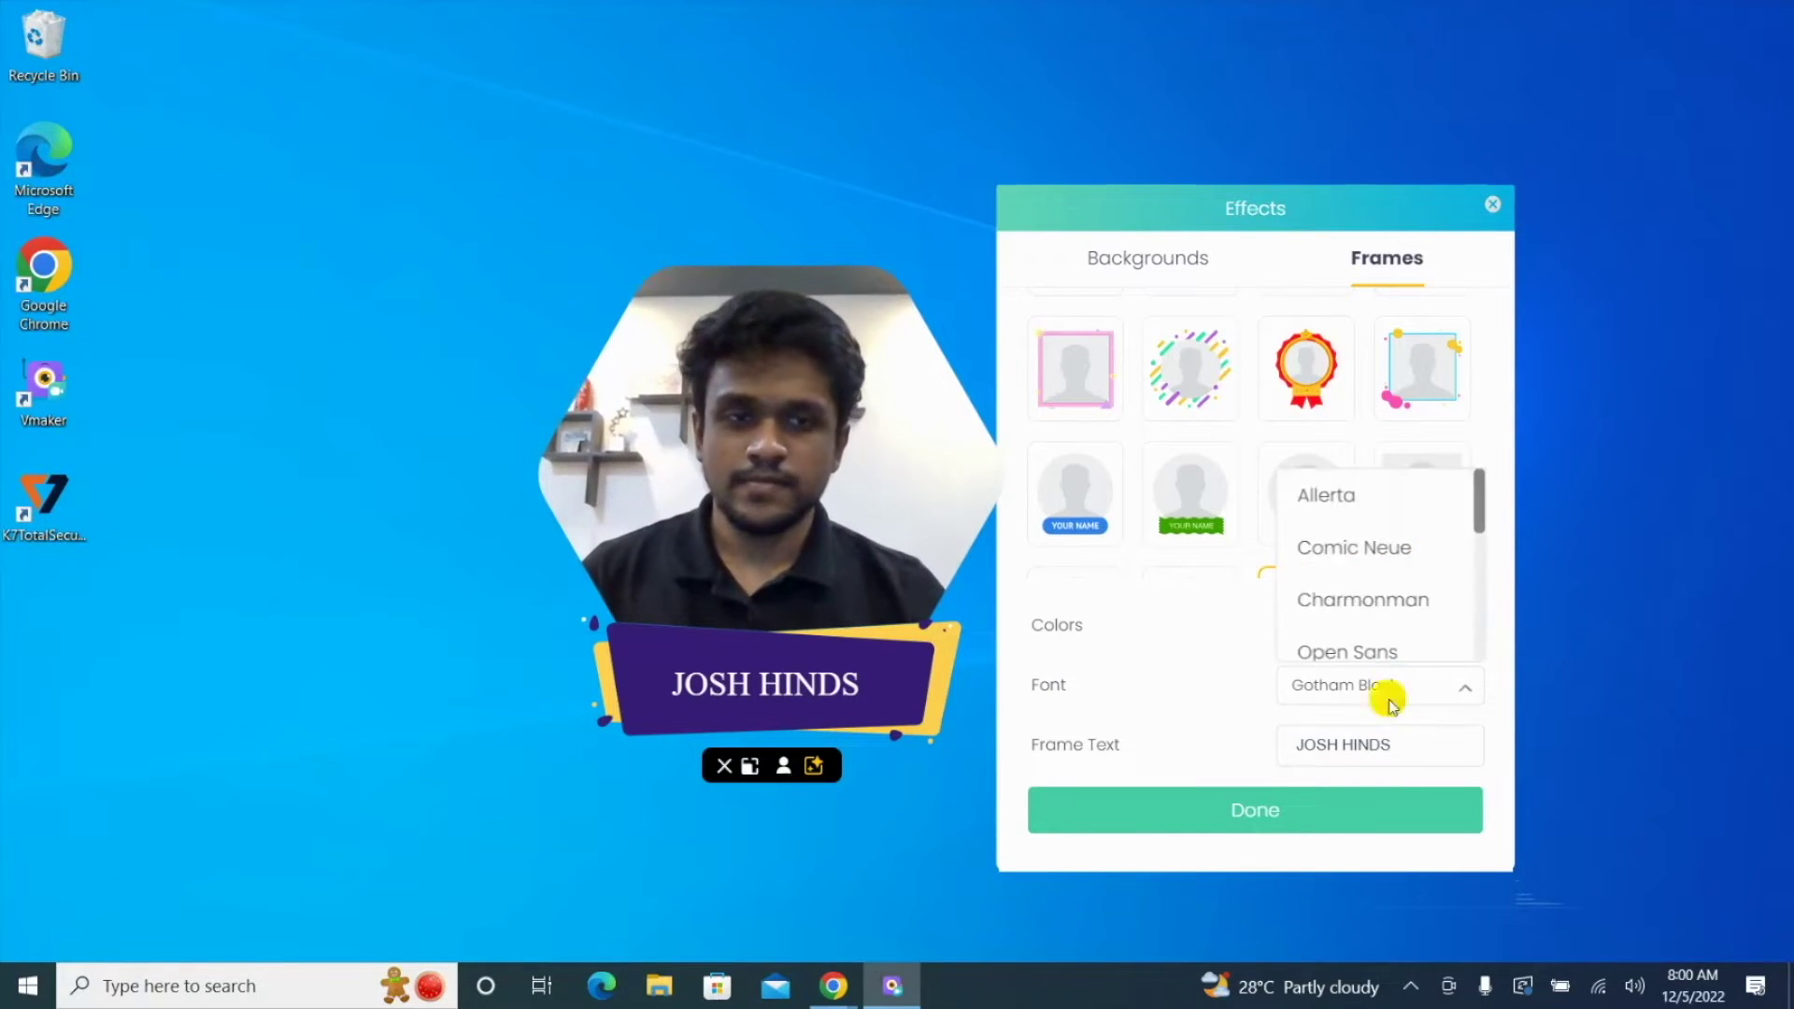
{"action": "left_click", "coordinate": [1399, 639]}
{"action": "left_click", "coordinate": [1397, 628]}
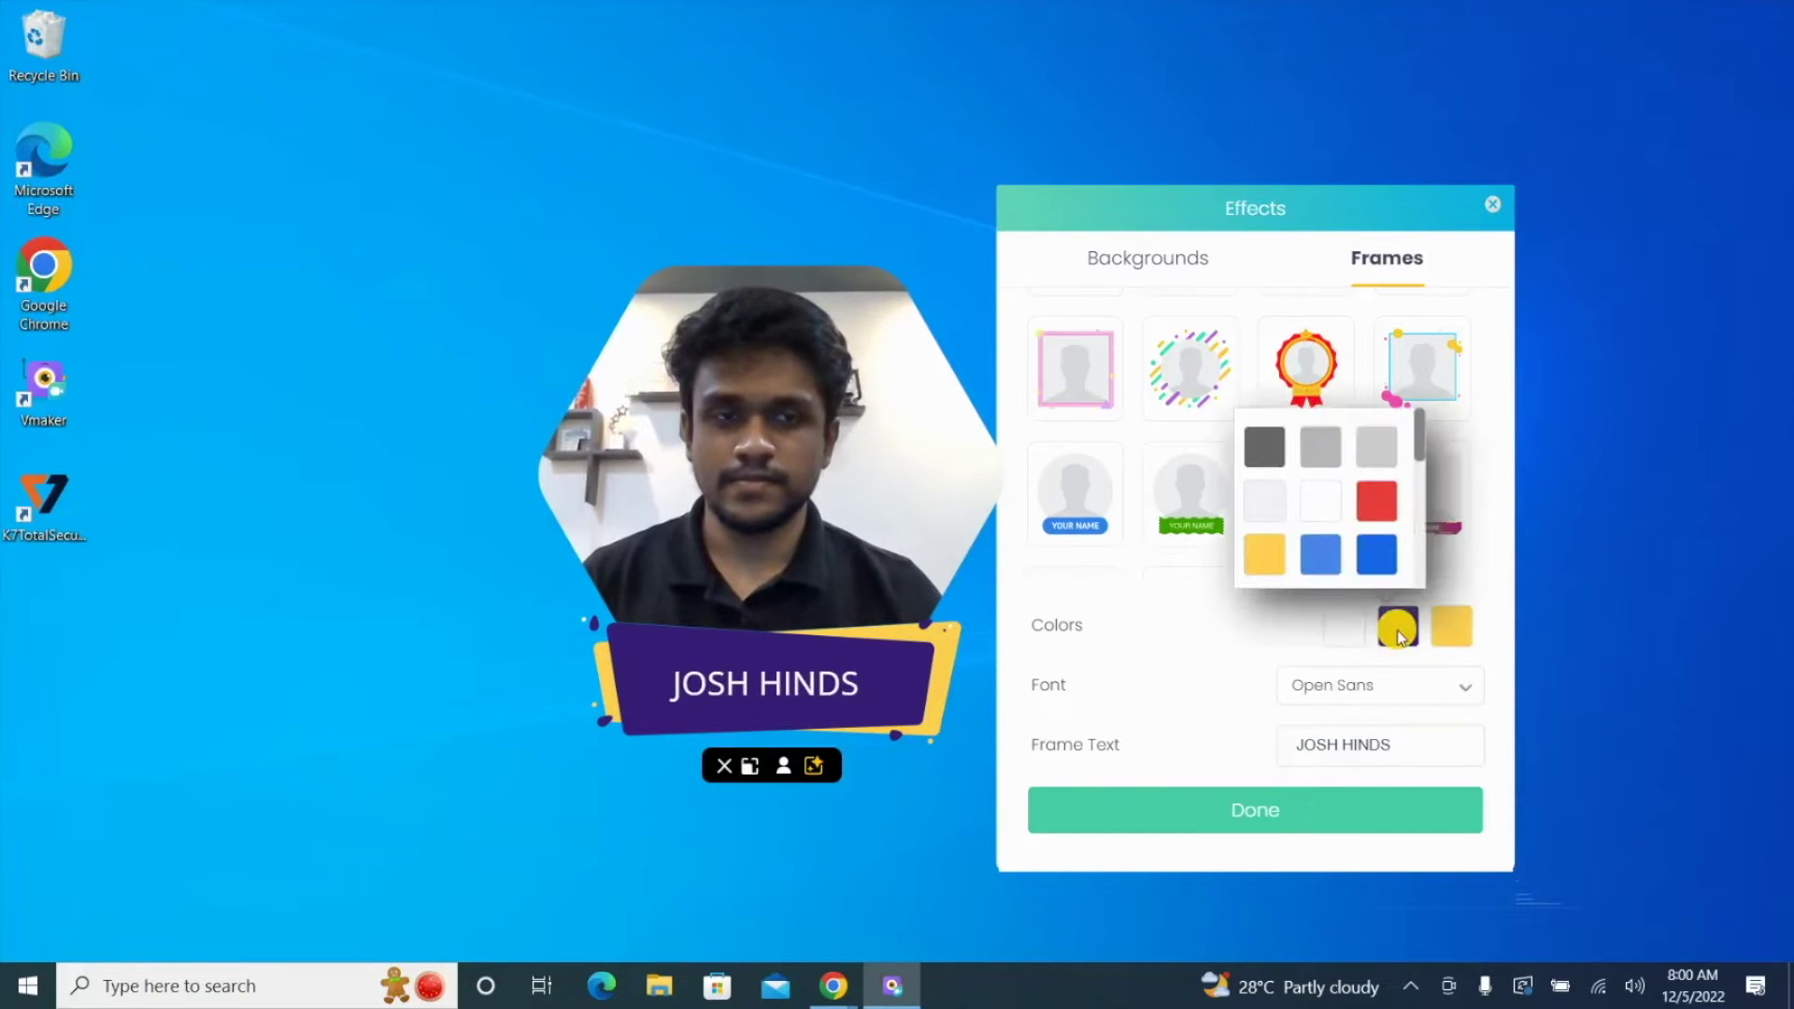
{"action": "left_click", "coordinate": [1318, 562]}
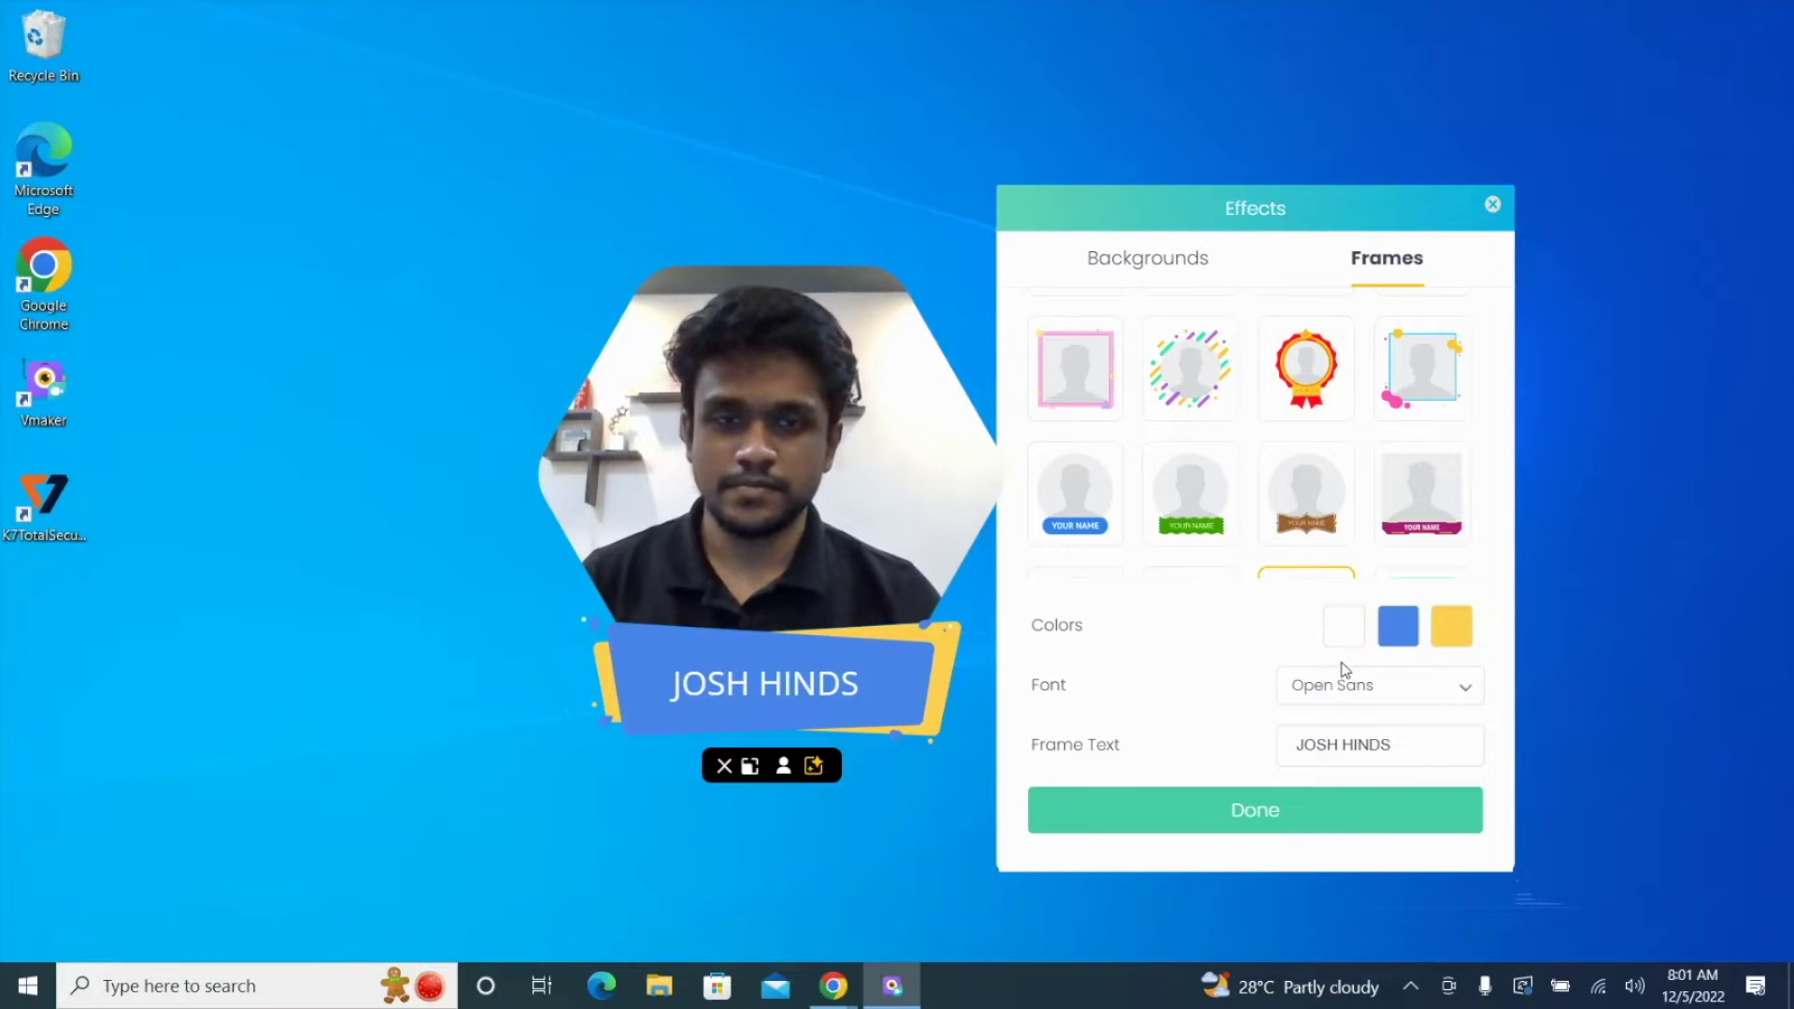
{"action": "left_click", "coordinate": [1234, 812]}
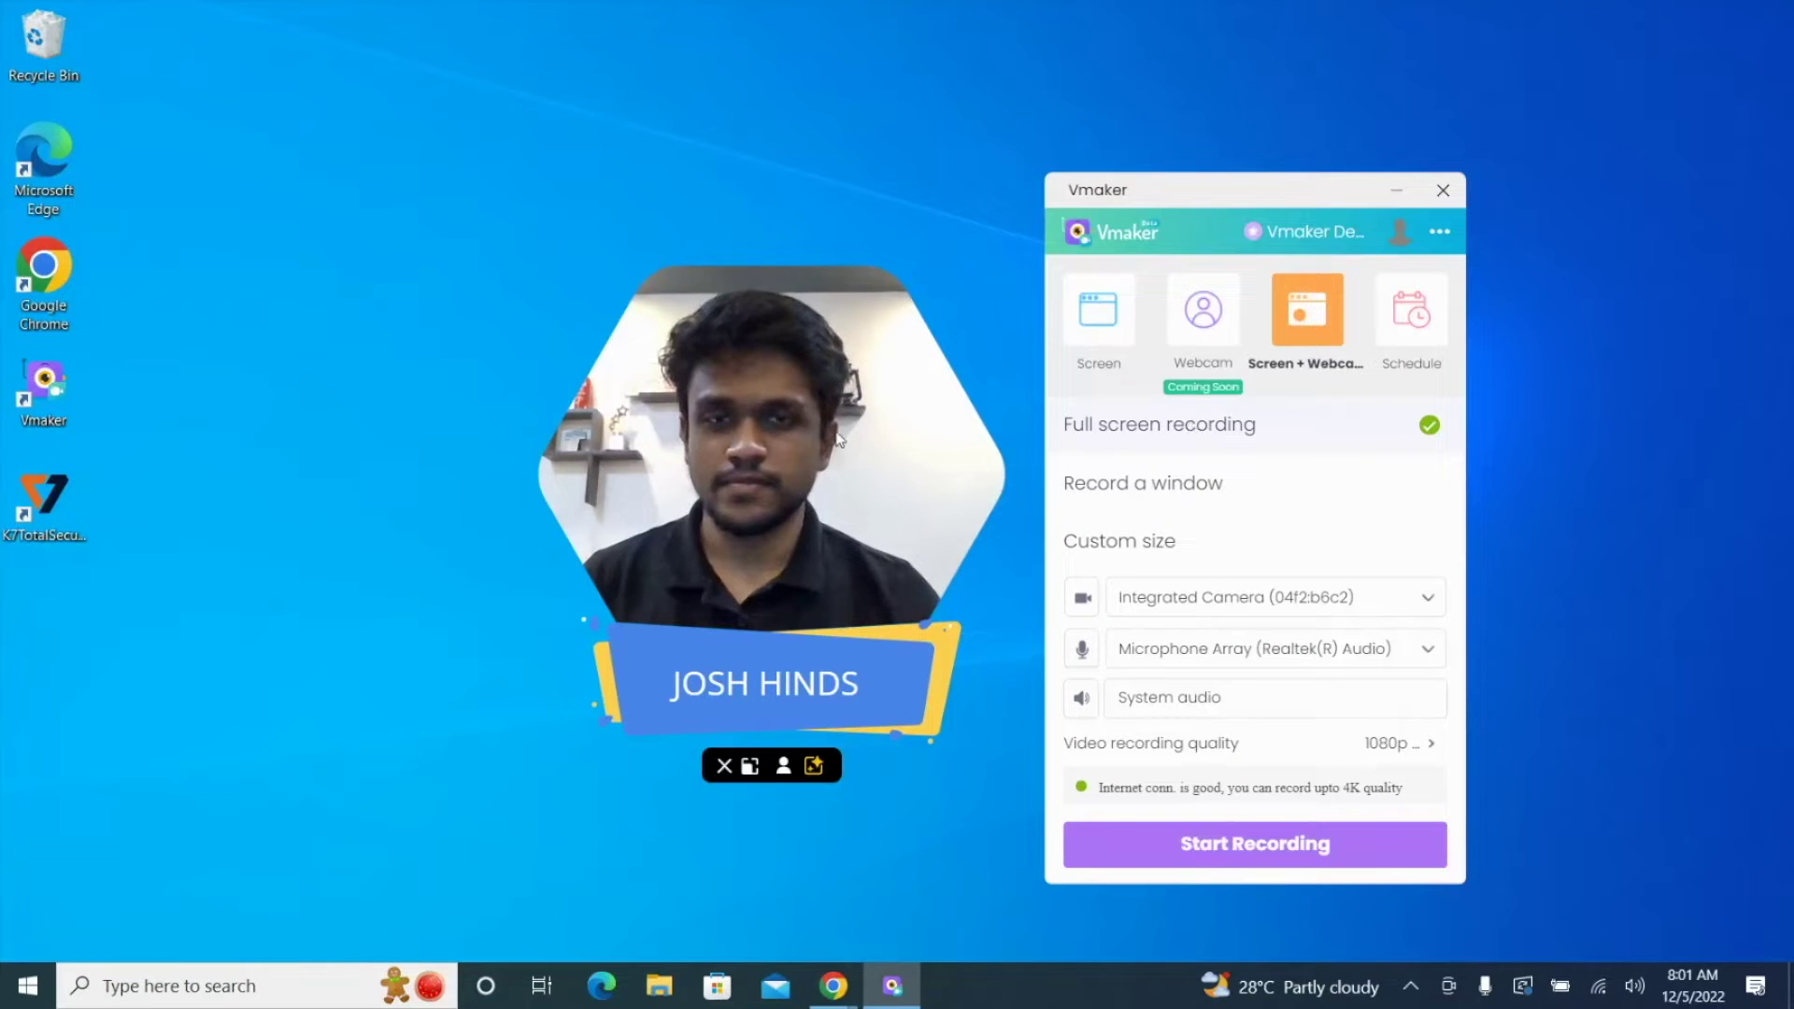
Step: Drag the webcam overlay to the bottom-left corner and set the recording area to Custom size
{"action": "left_click_drag", "start_coordinate": [732, 520], "coordinate": [226, 749]}
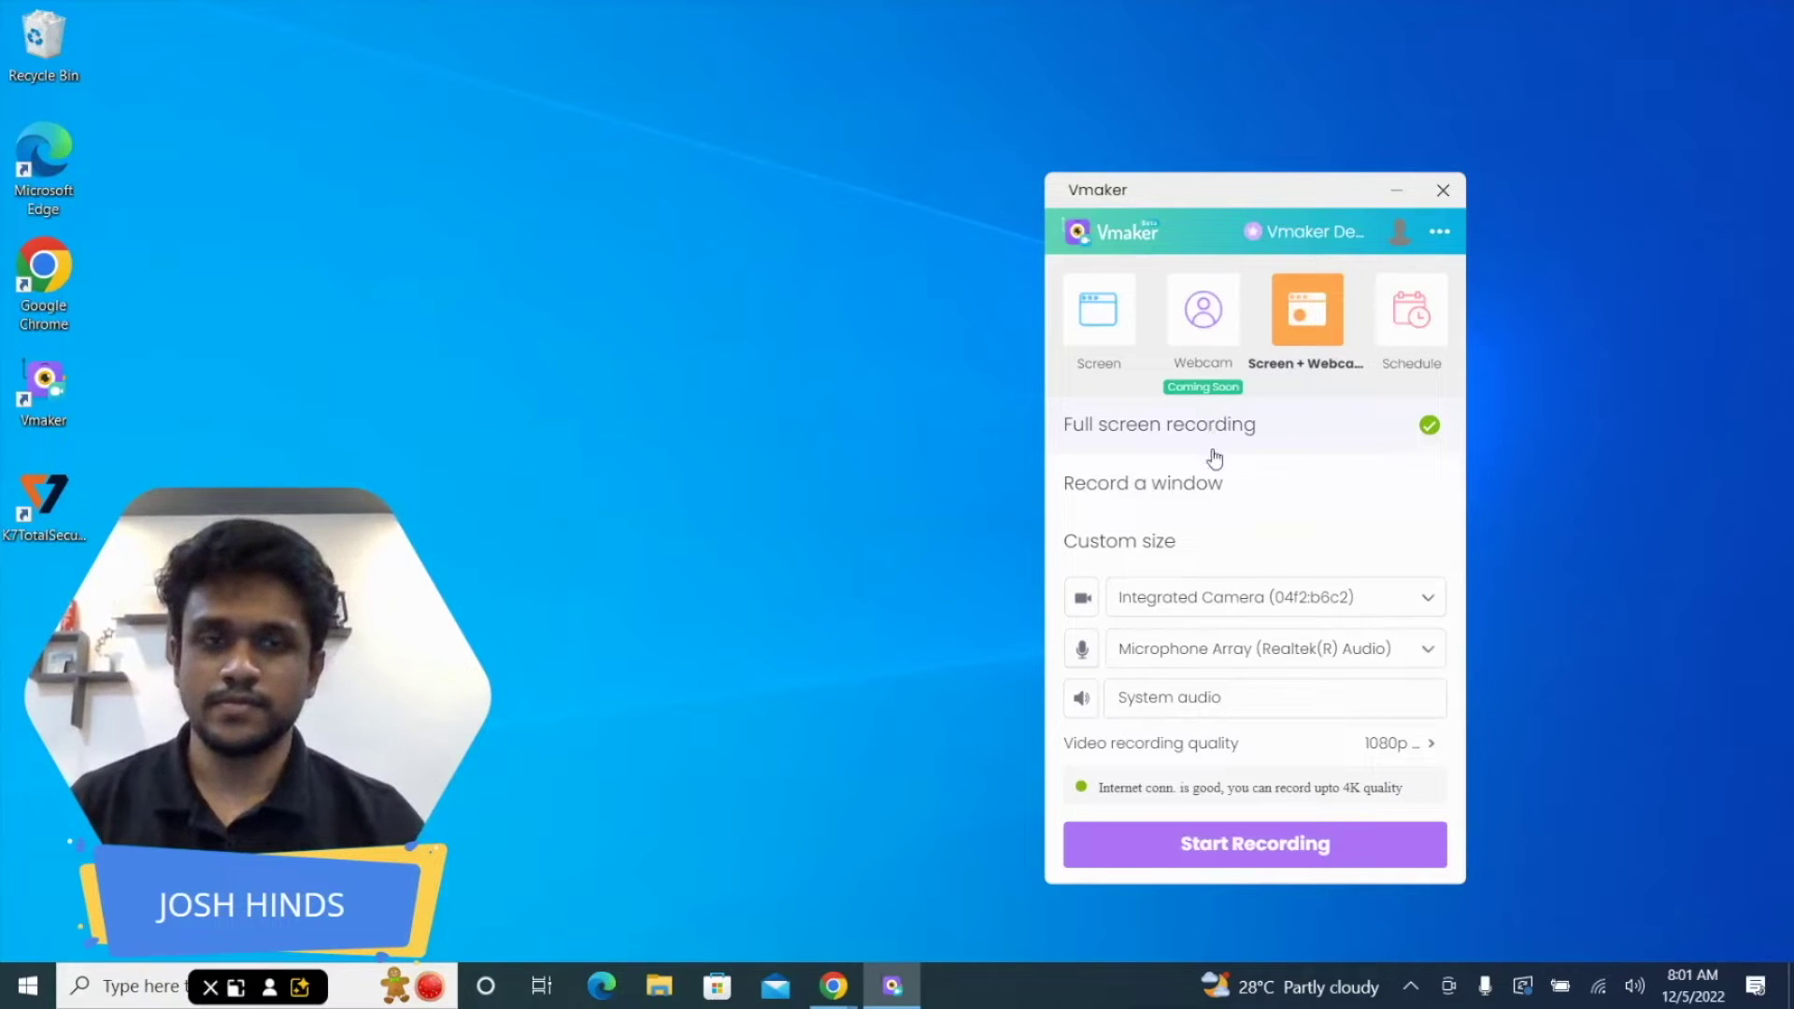
{"action": "left_click", "coordinate": [1214, 485]}
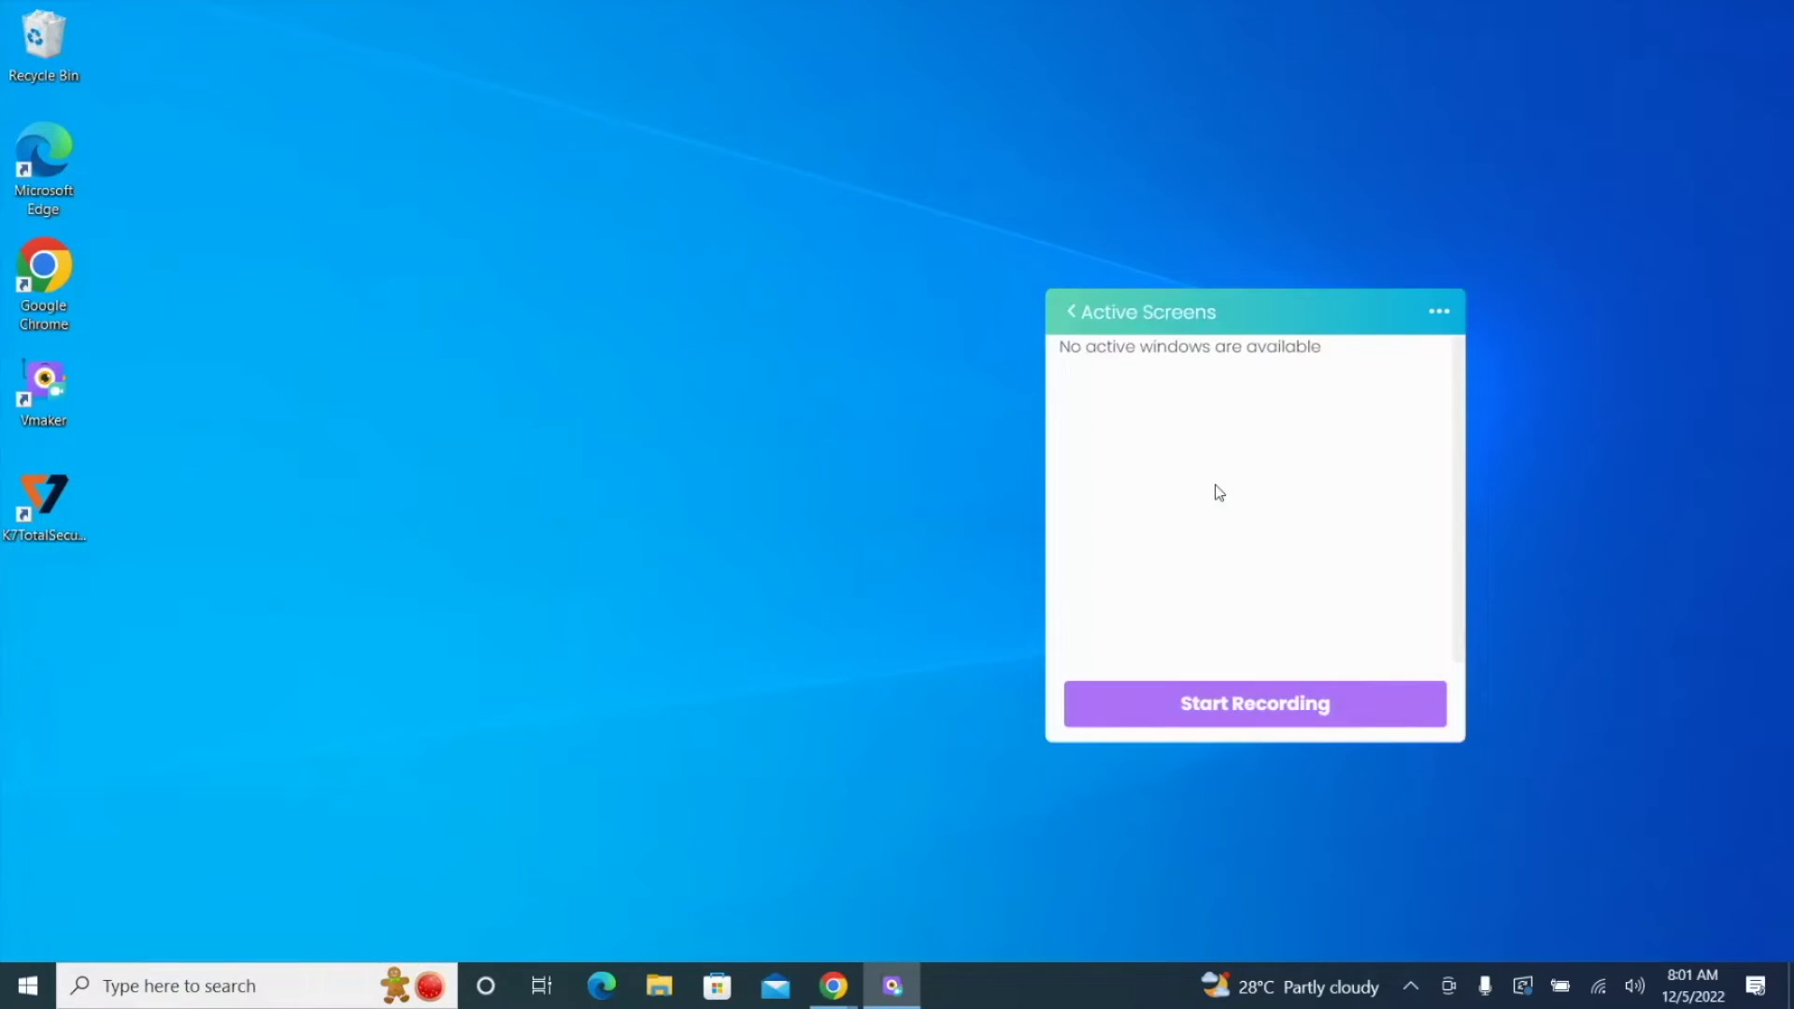
{"action": "left_click", "coordinate": [1071, 311]}
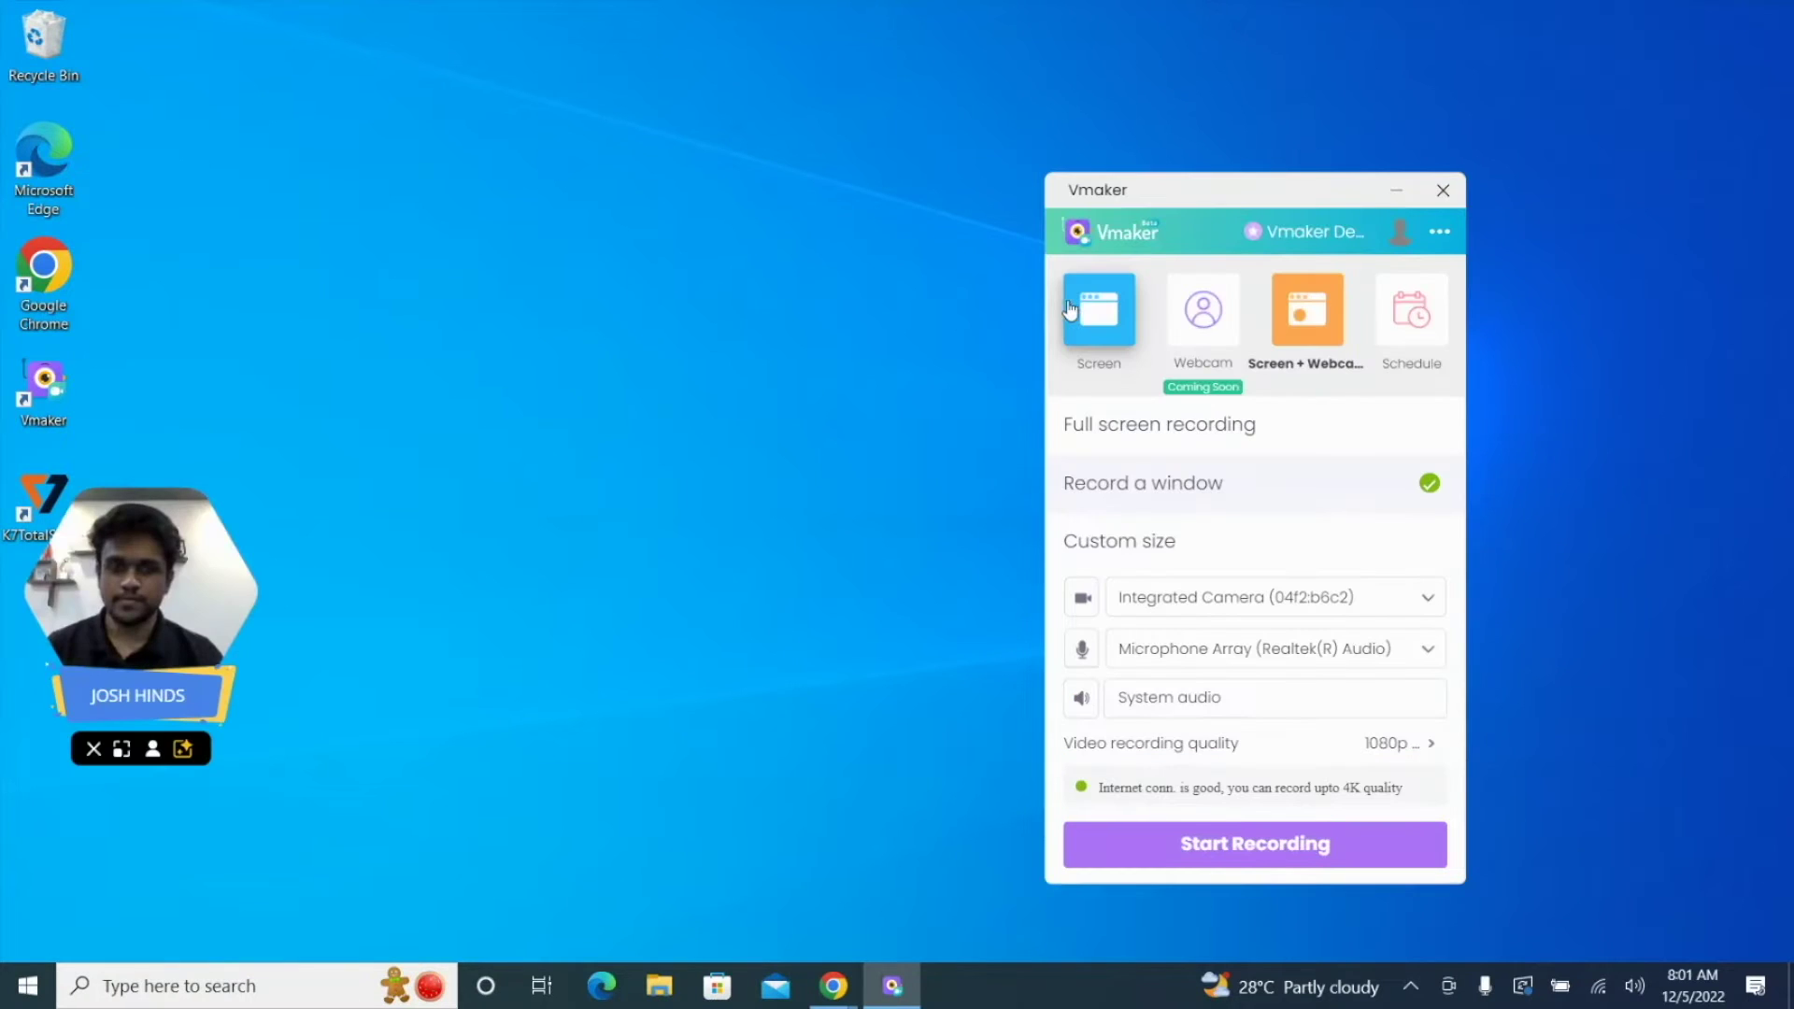
{"action": "left_click", "coordinate": [1171, 549]}
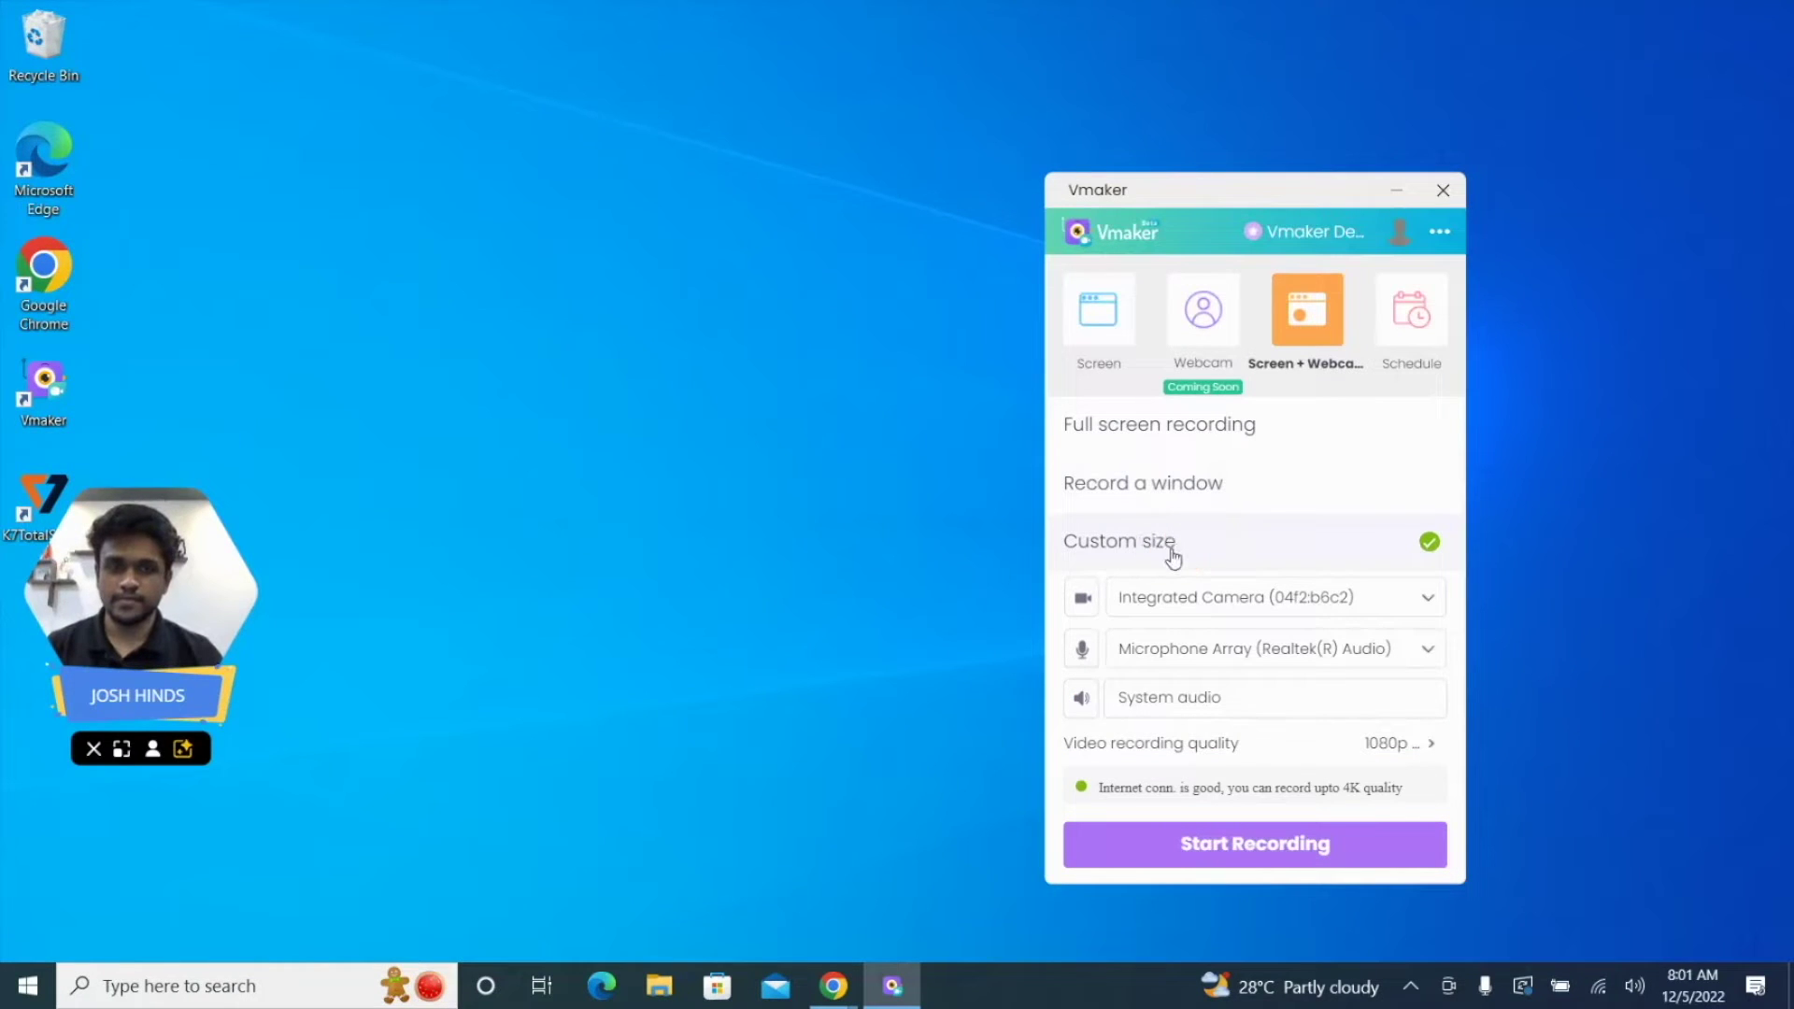
Step: Review the camera and microphone lists and toggle System audio off and back on
{"action": "left_click", "coordinate": [1180, 599]}
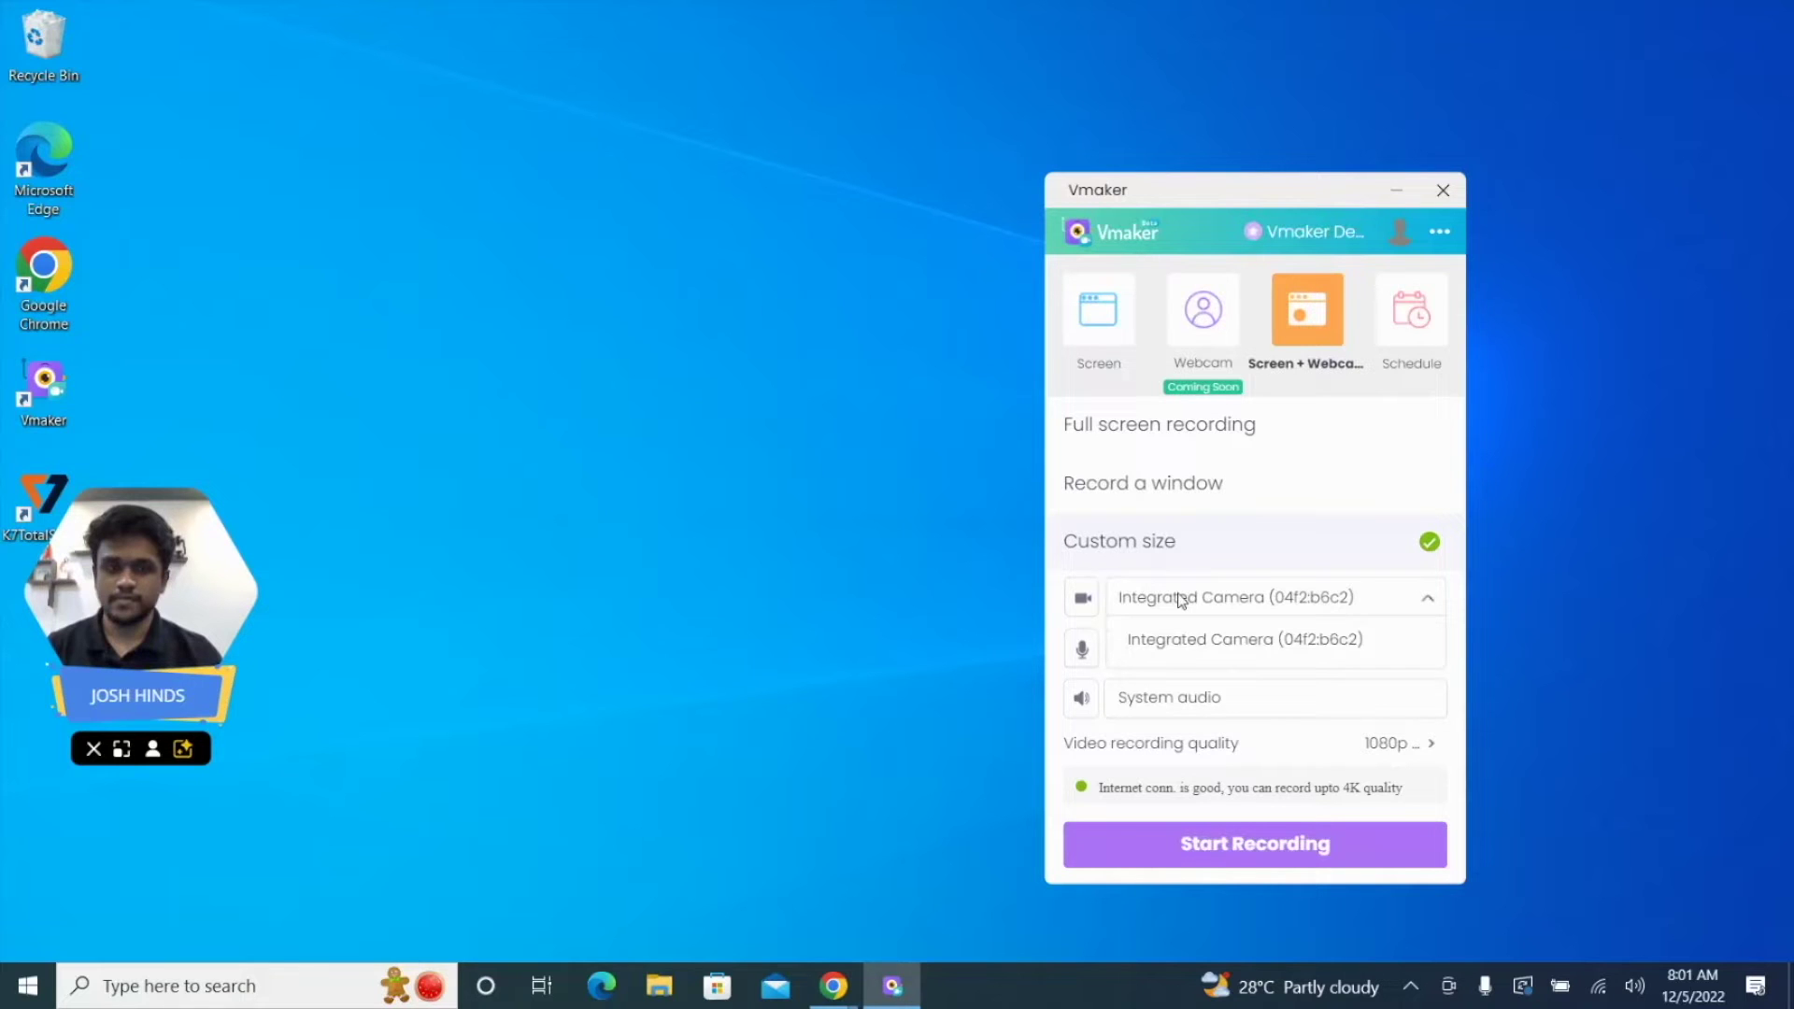
{"action": "left_click", "coordinate": [1180, 599]}
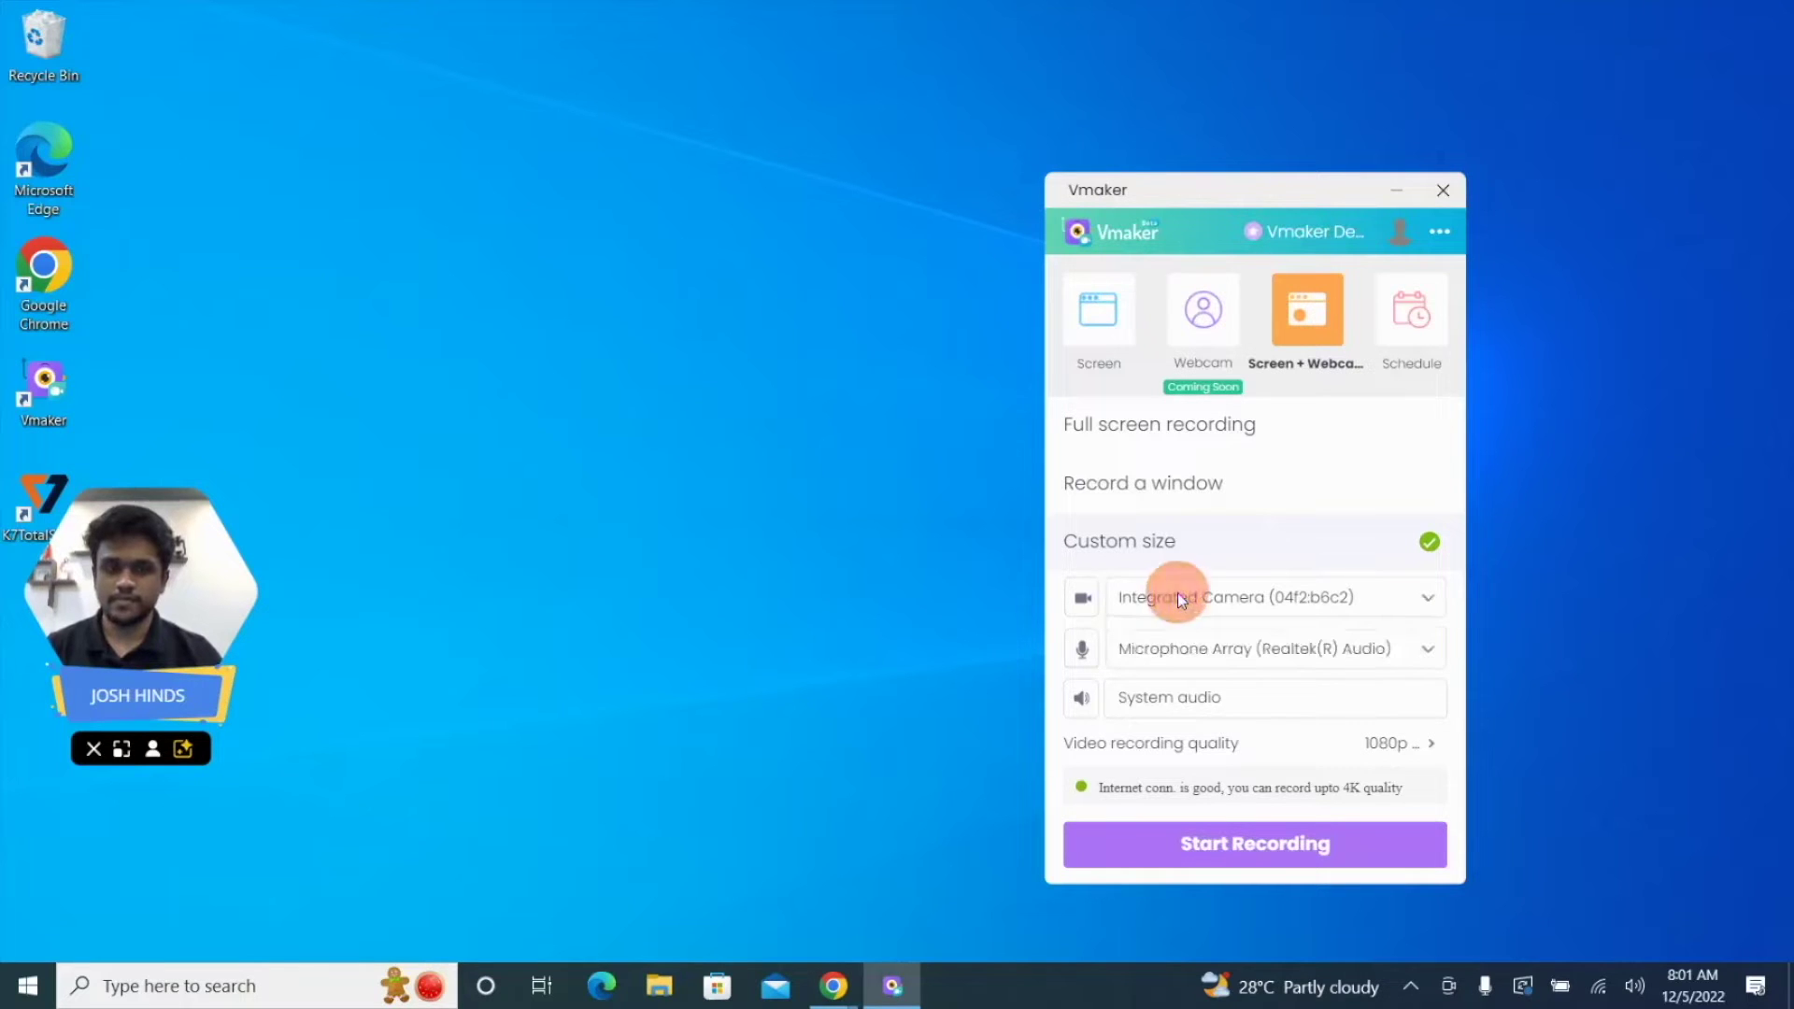
{"action": "left_click", "coordinate": [1182, 646]}
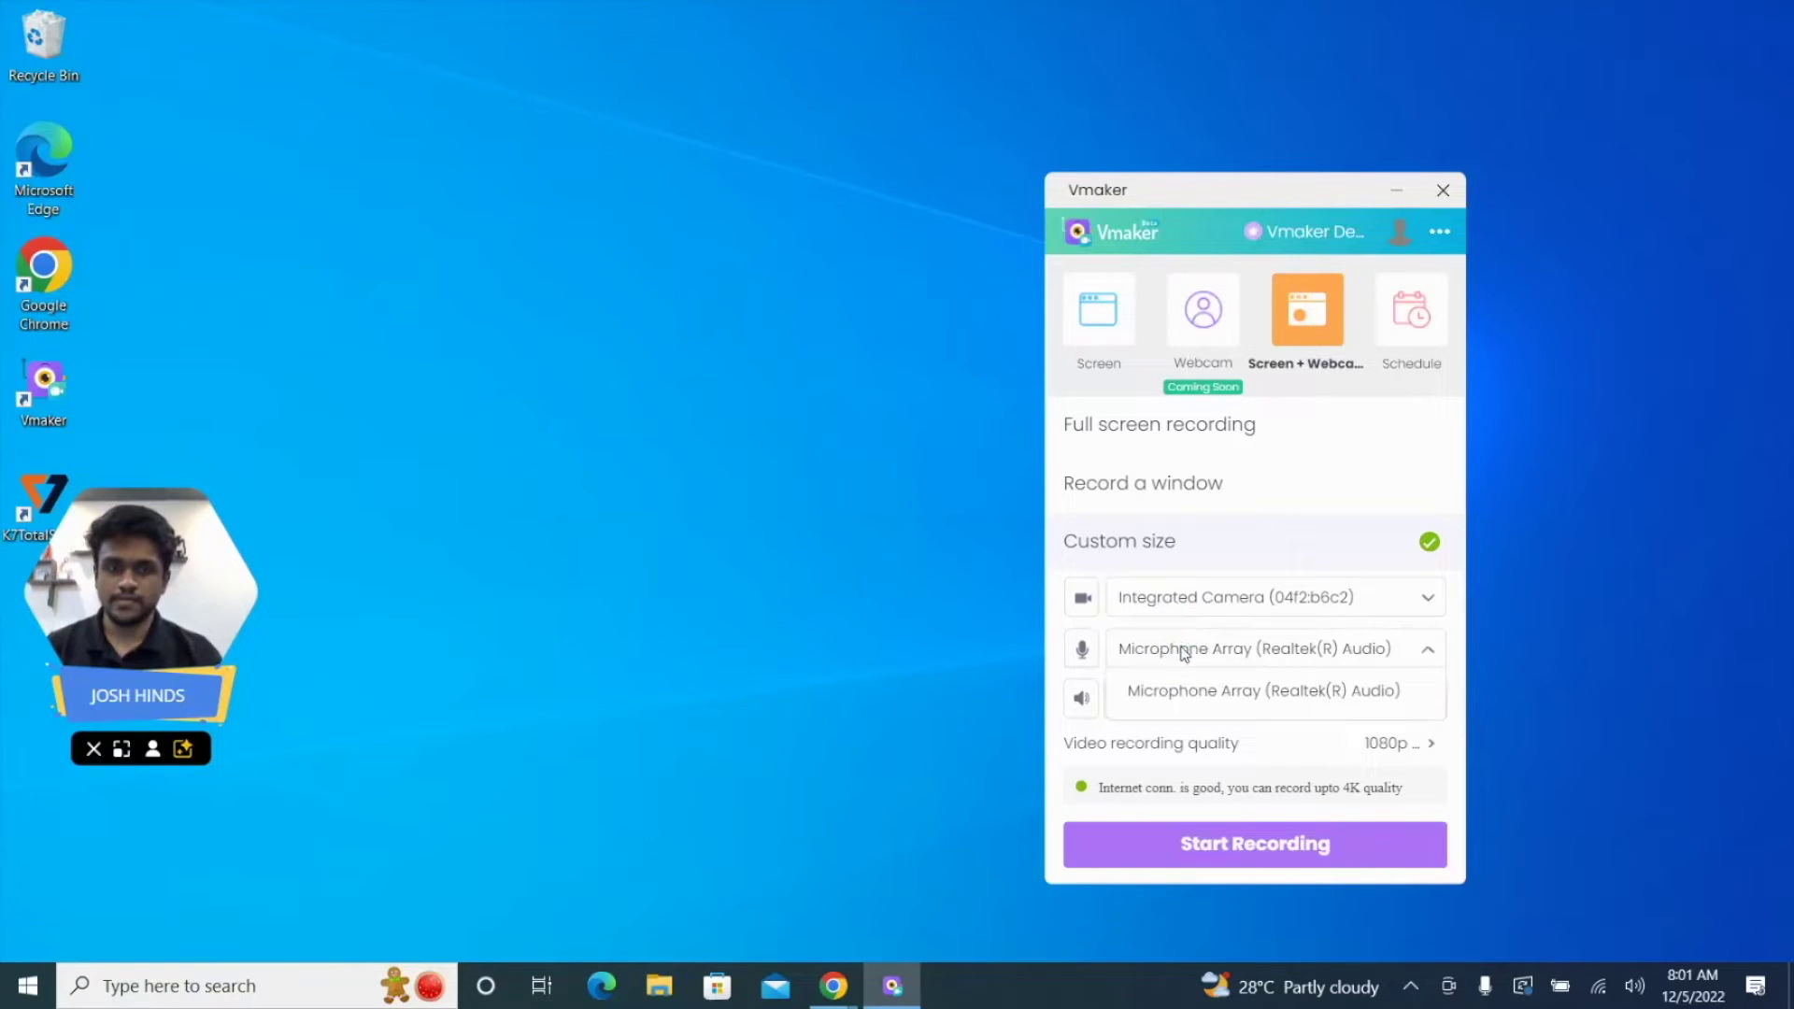
{"action": "left_click", "coordinate": [1183, 650]}
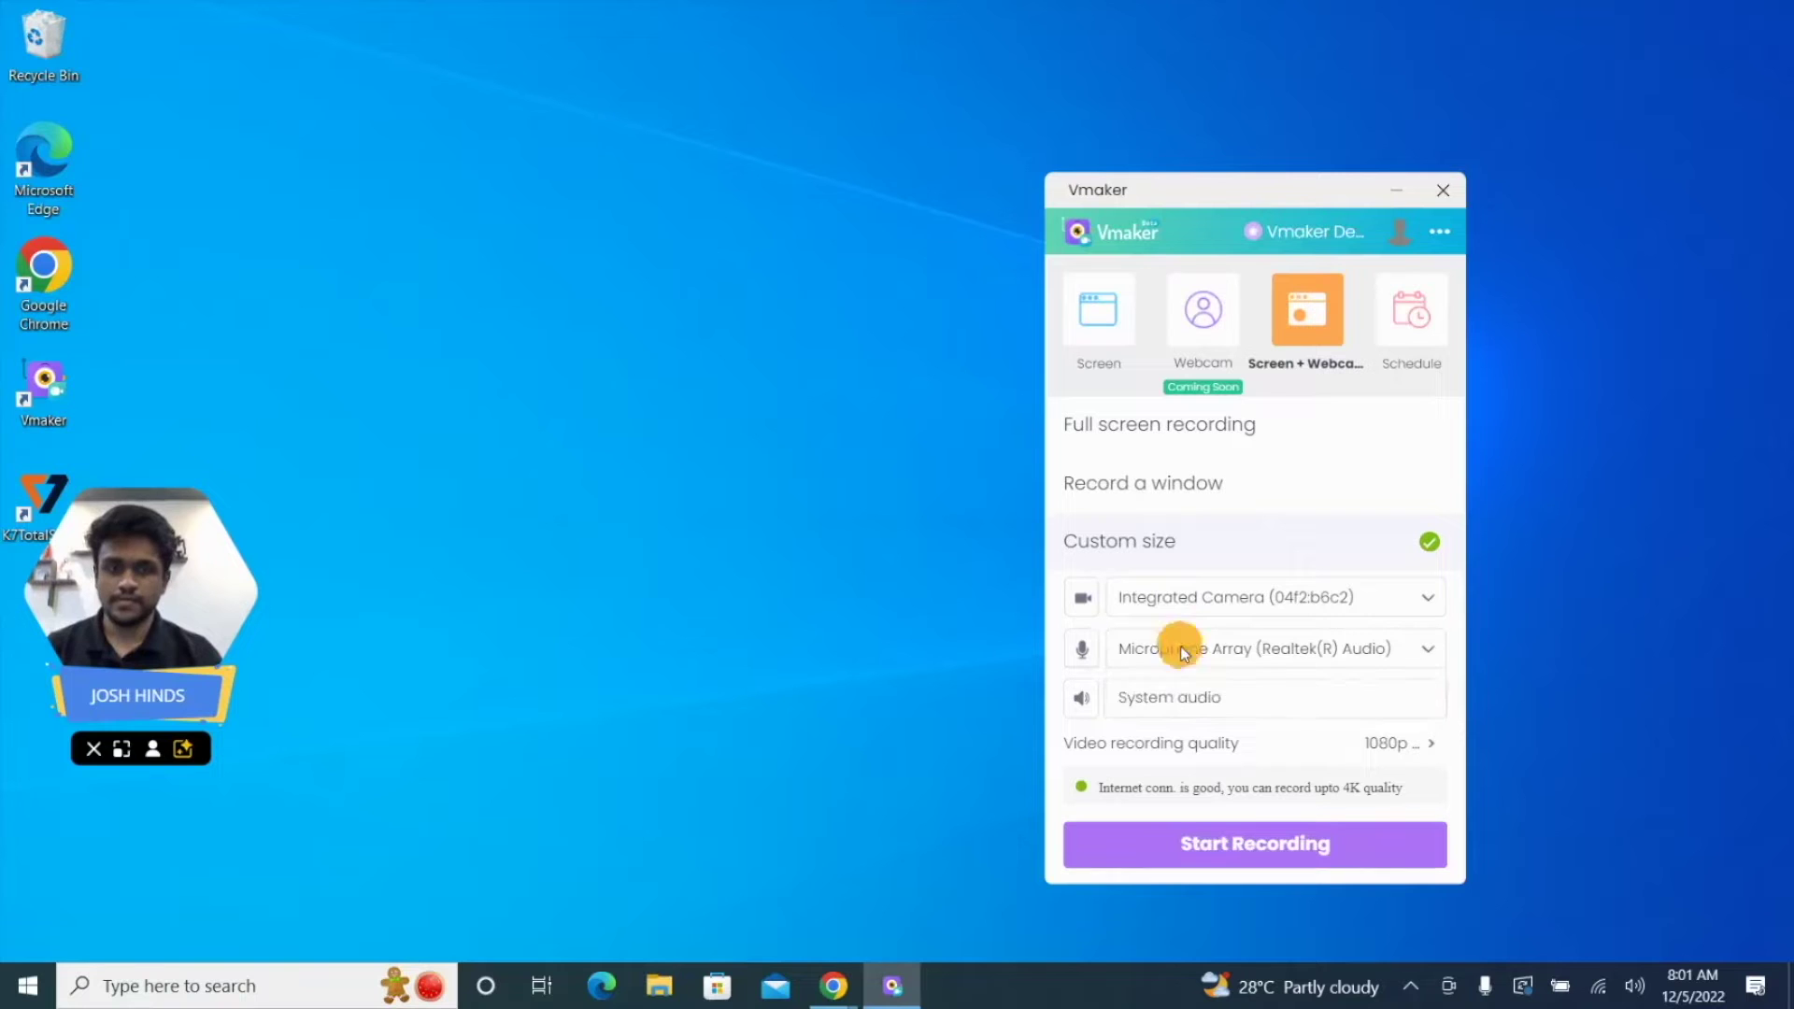
{"action": "left_click", "coordinate": [1141, 714]}
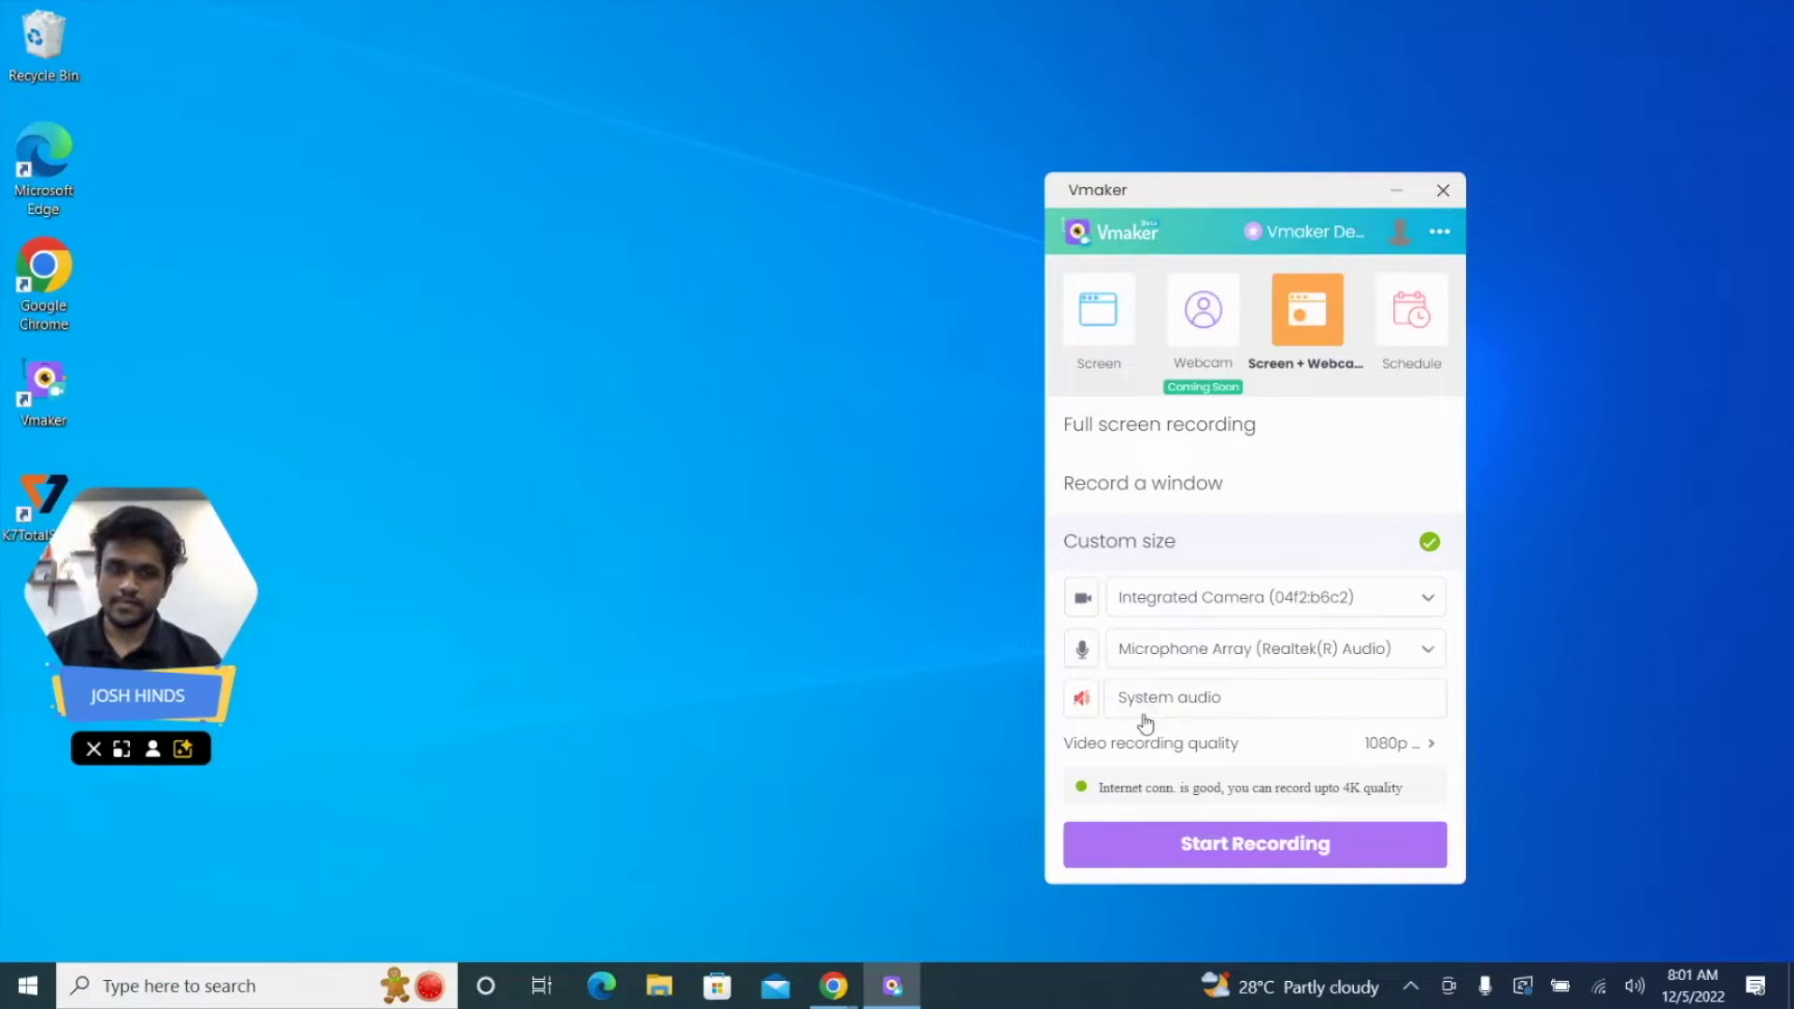
{"action": "left_click", "coordinate": [1081, 697]}
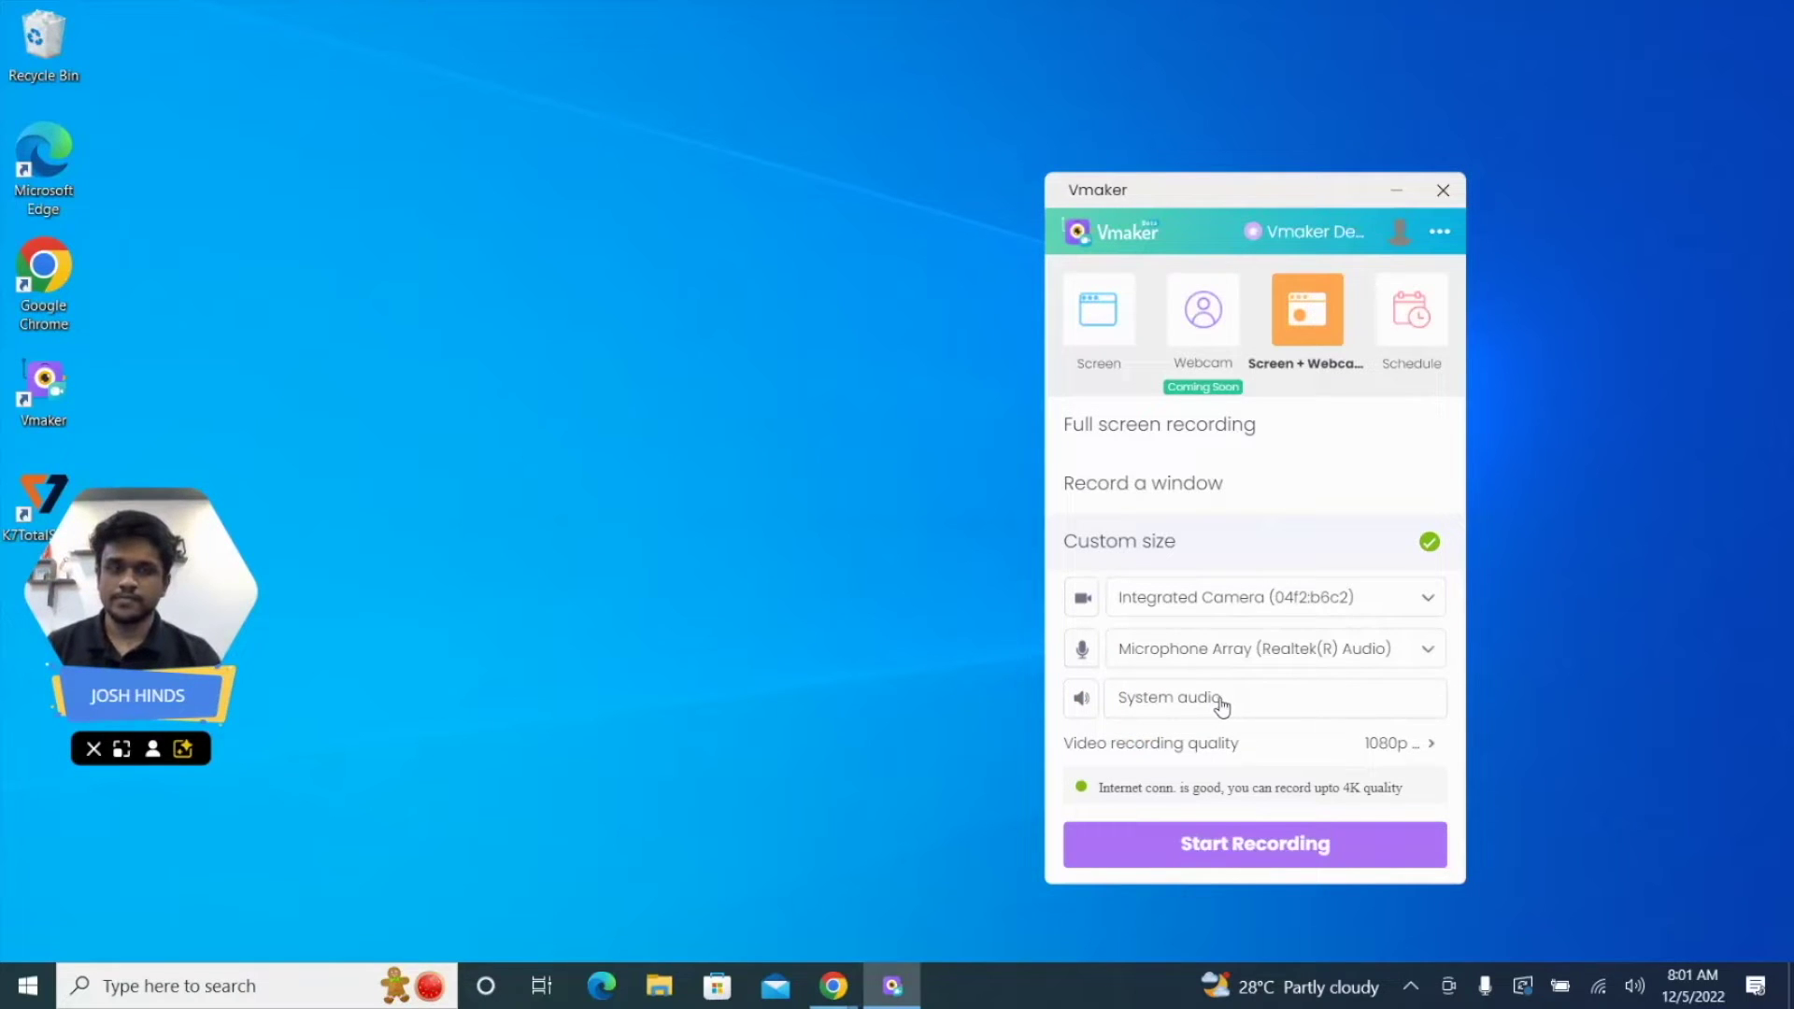
Step: Lower video recording quality from 1080p to 360p and bring up the options menu
{"action": "left_click", "coordinate": [1416, 743]}
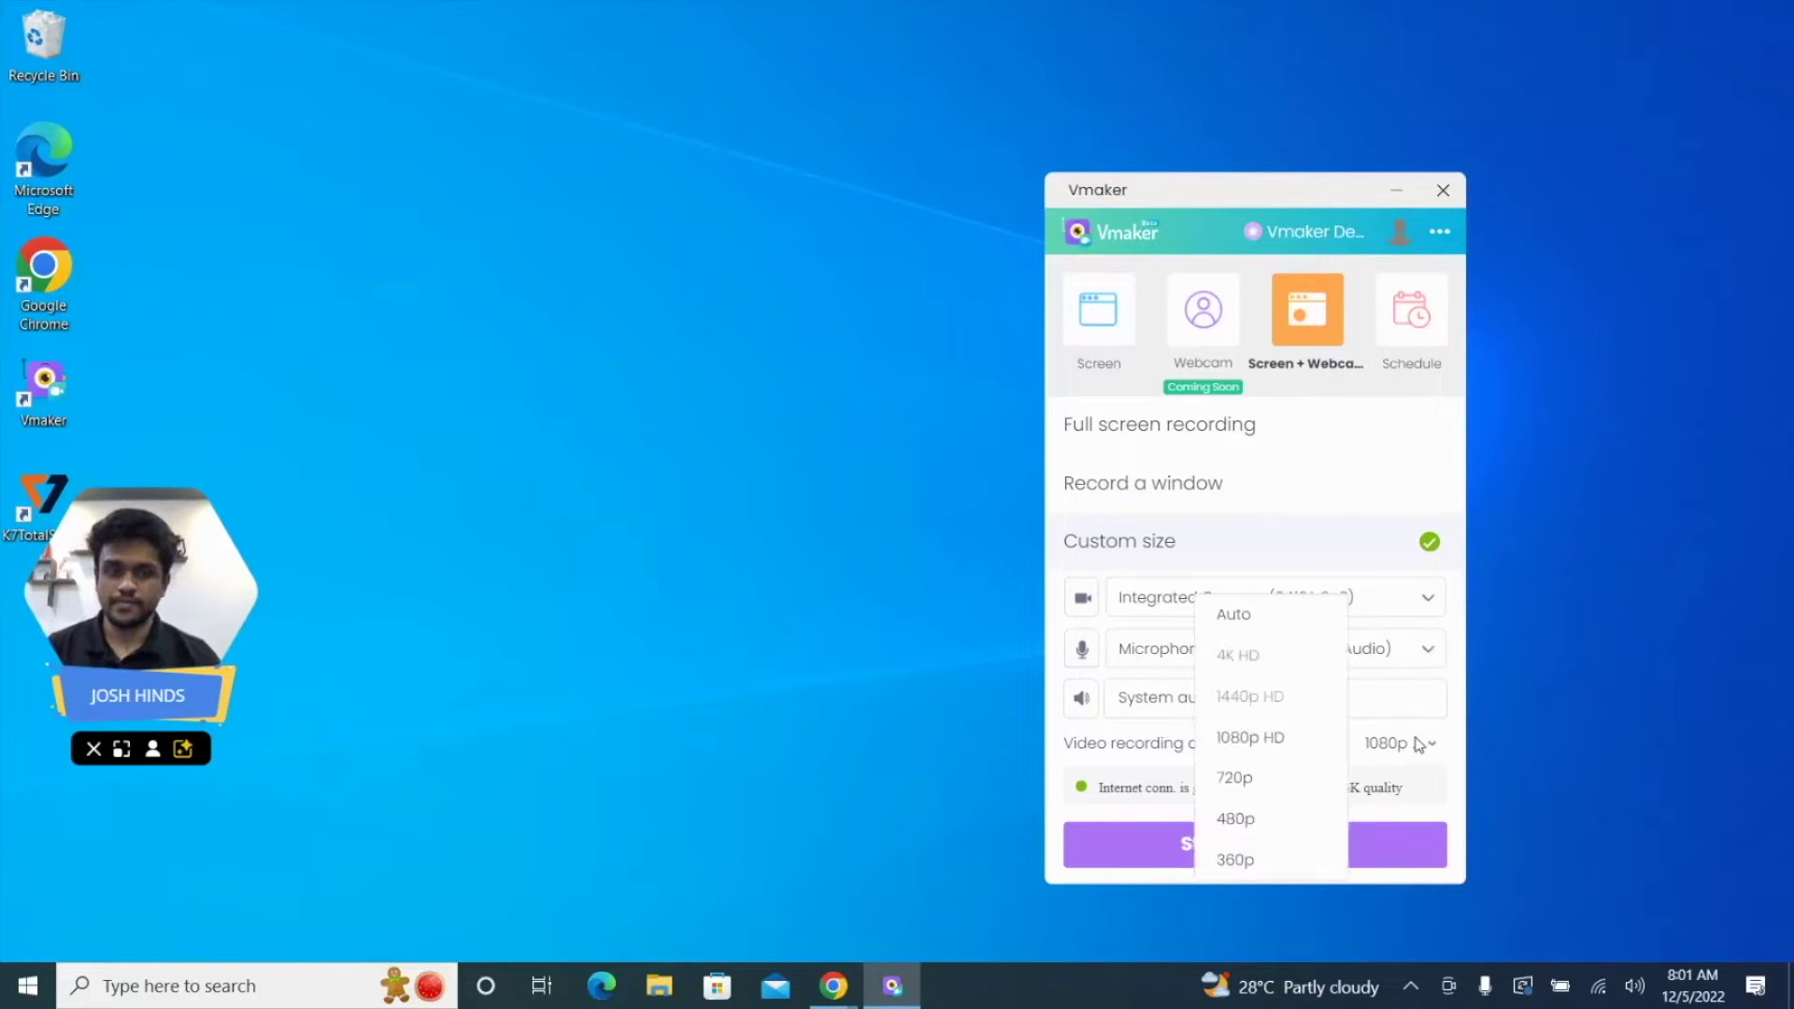
{"action": "left_click", "coordinate": [1304, 856]}
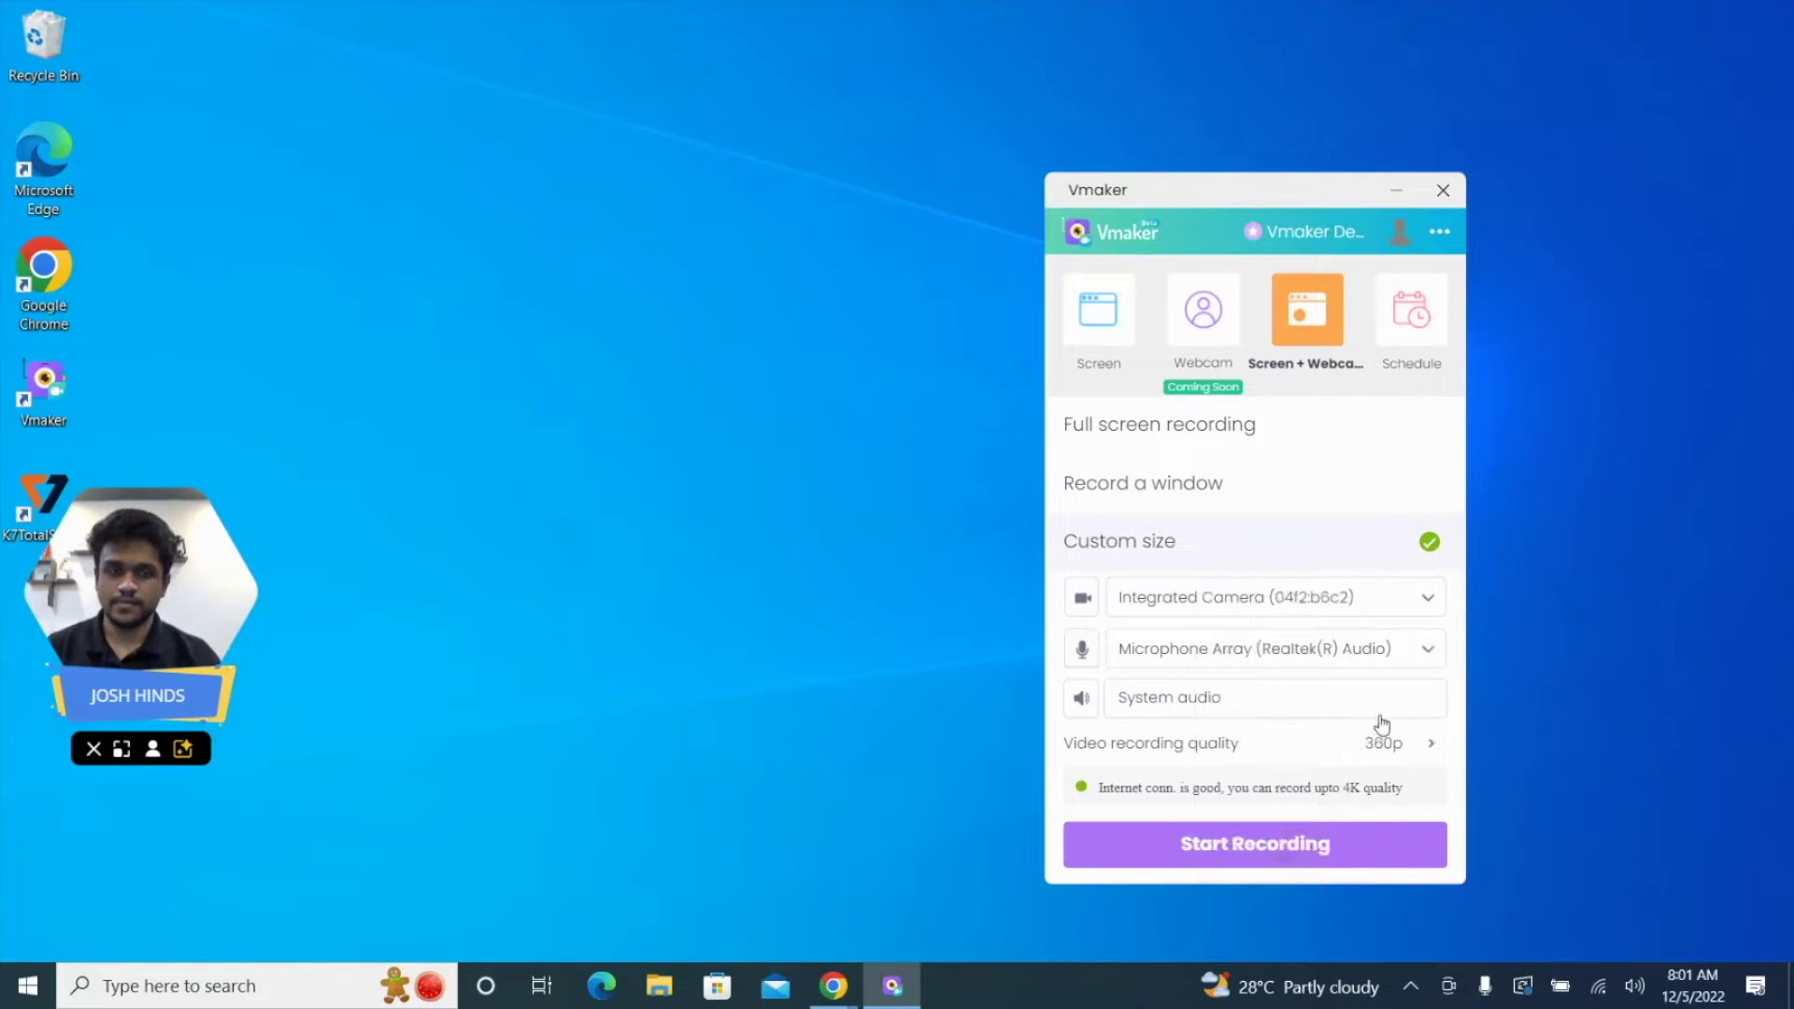
{"action": "left_click", "coordinate": [1401, 745]}
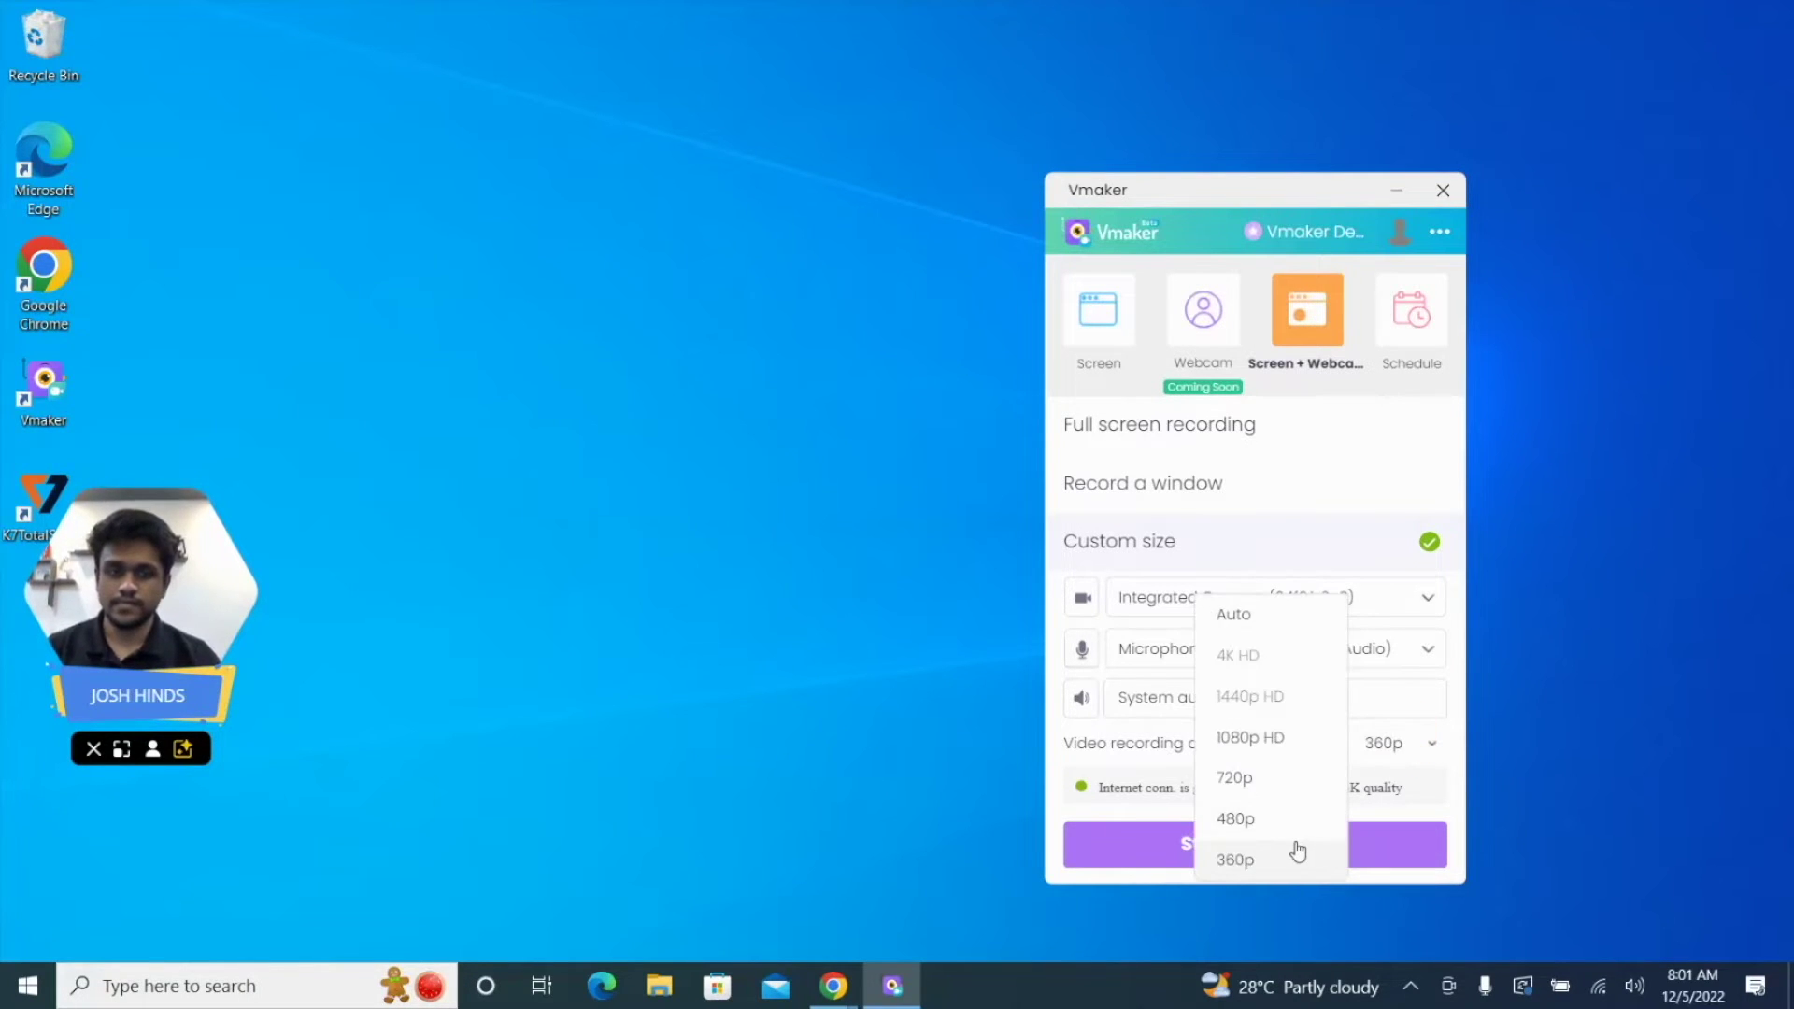
{"action": "left_click", "coordinate": [1399, 745]}
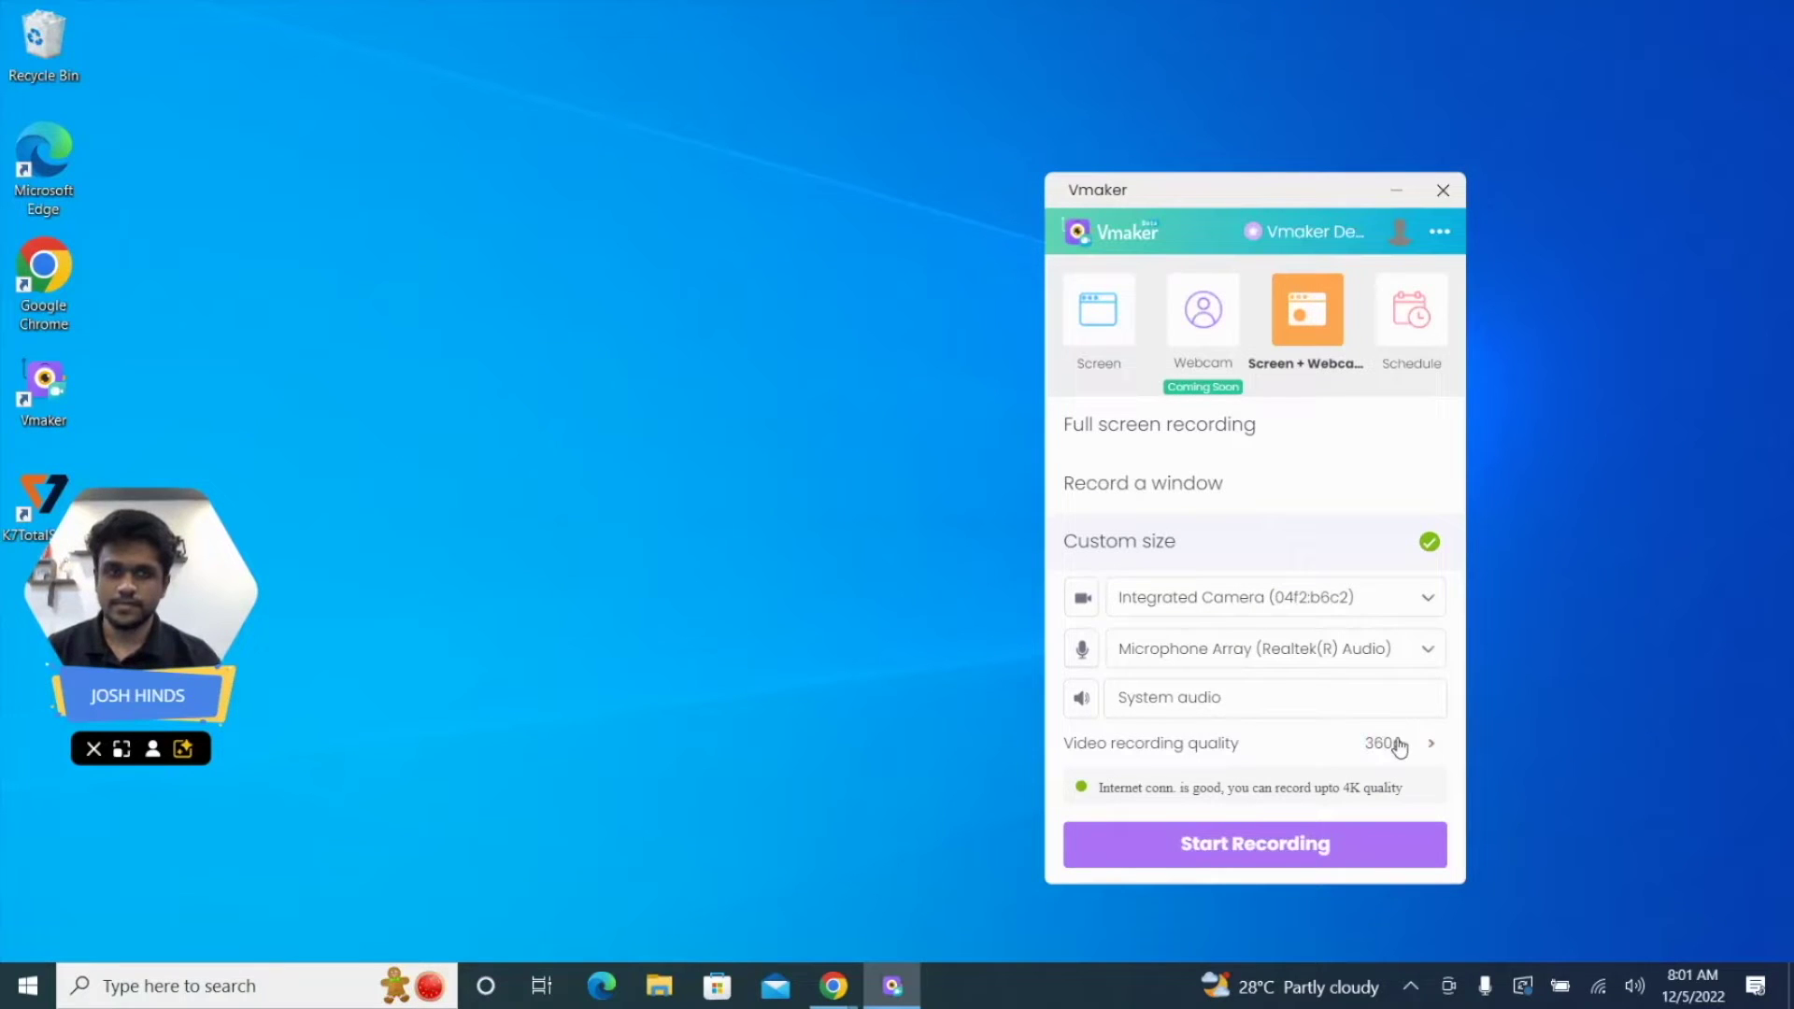
{"action": "left_click", "coordinate": [1442, 232]}
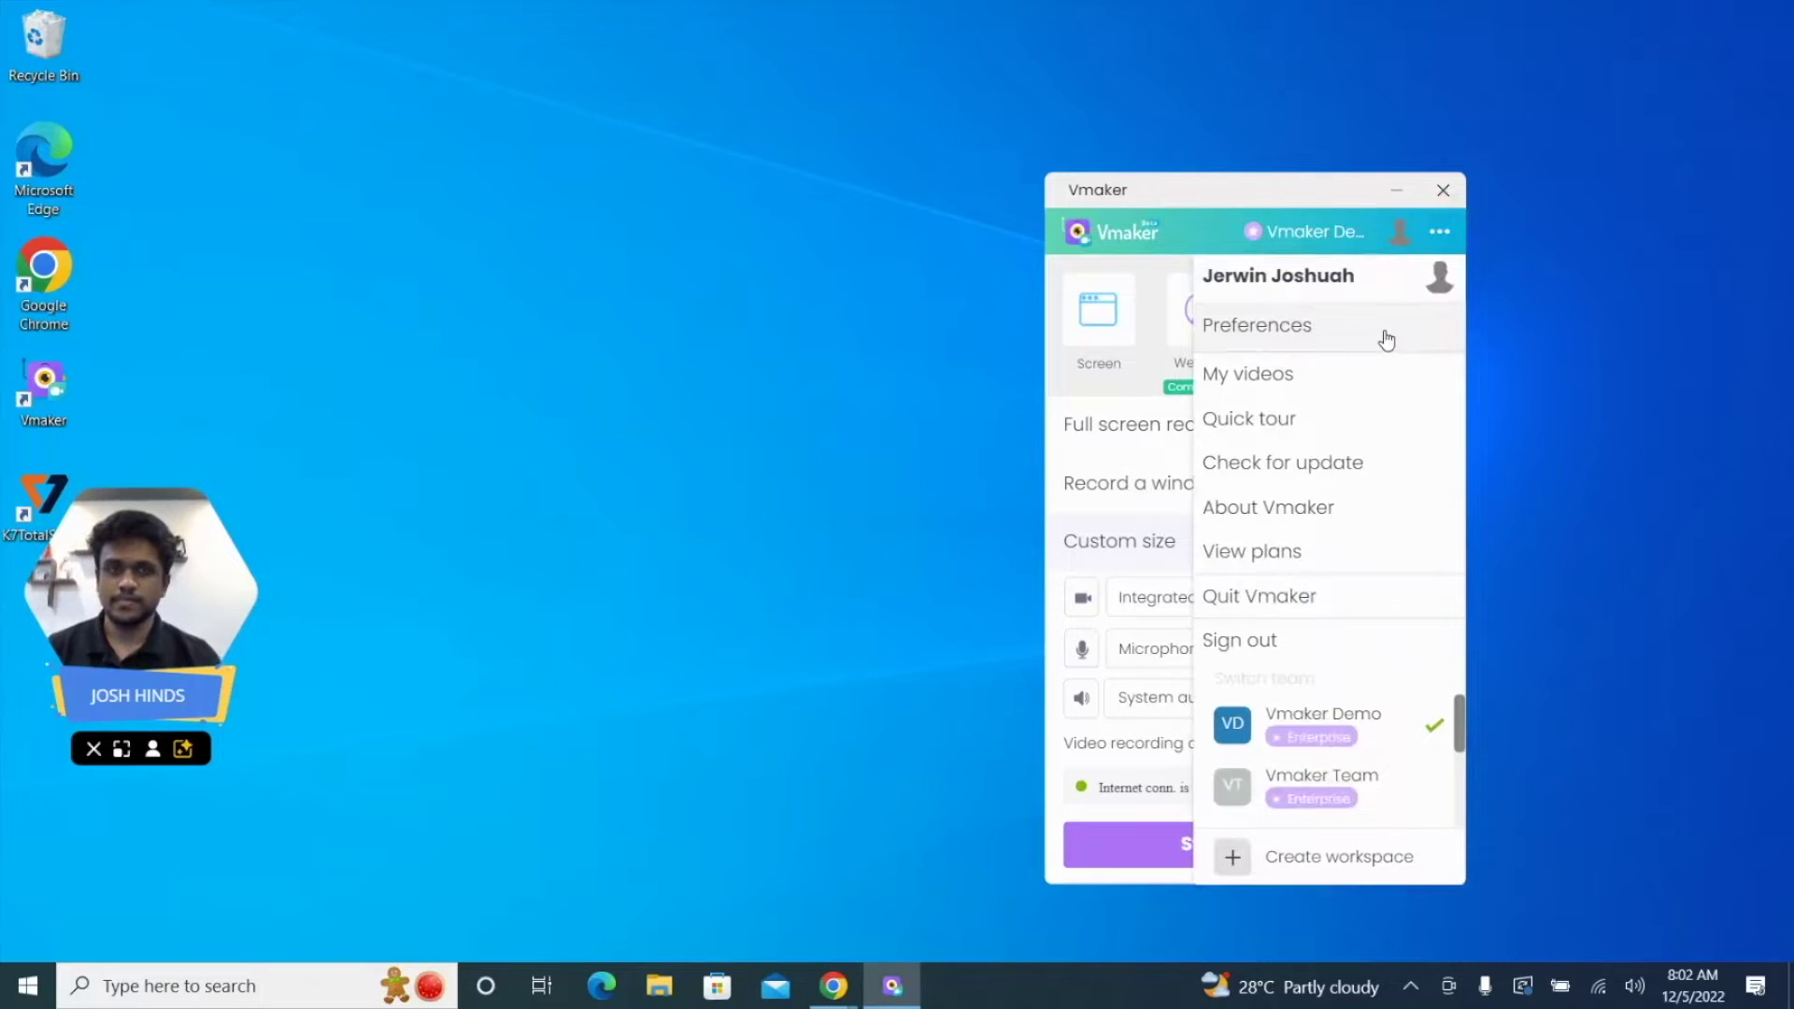
Step: In Preferences, set recording quality to 1080p HD, keeping countdown, click highlighting and camera flip on
{"action": "left_click", "coordinate": [1385, 335]}
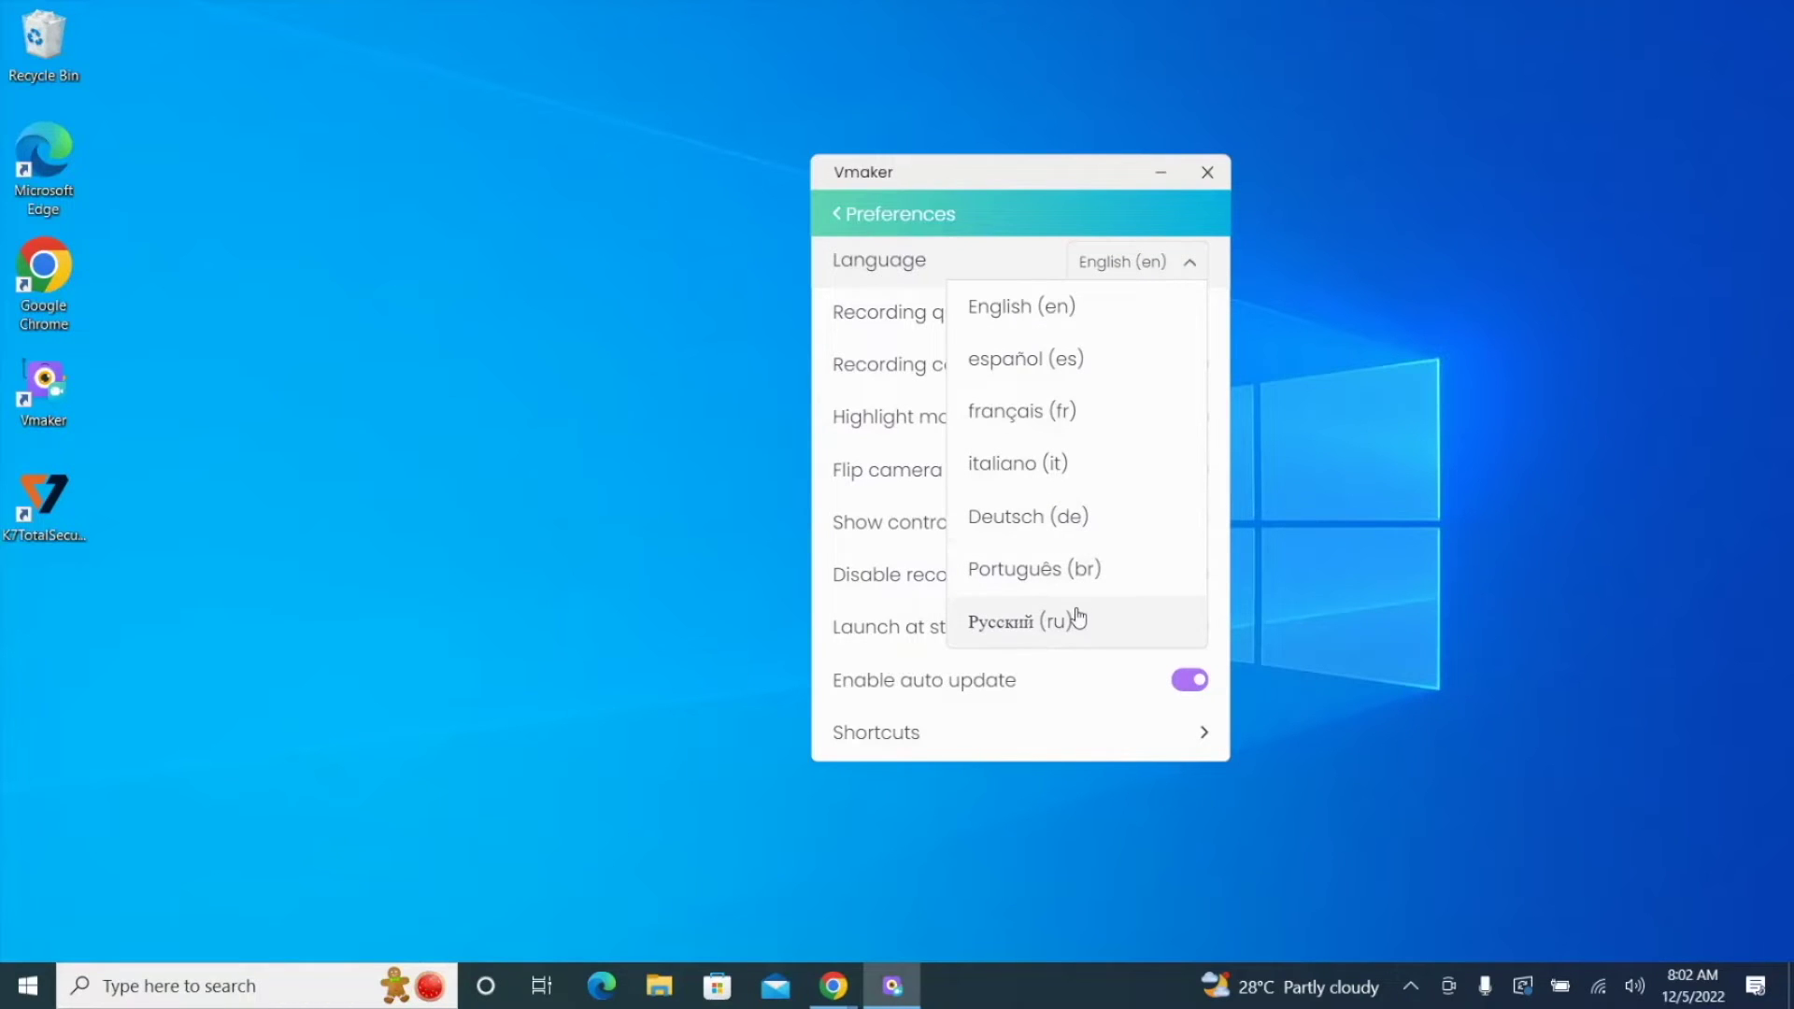
{"action": "left_click", "coordinate": [1164, 244]}
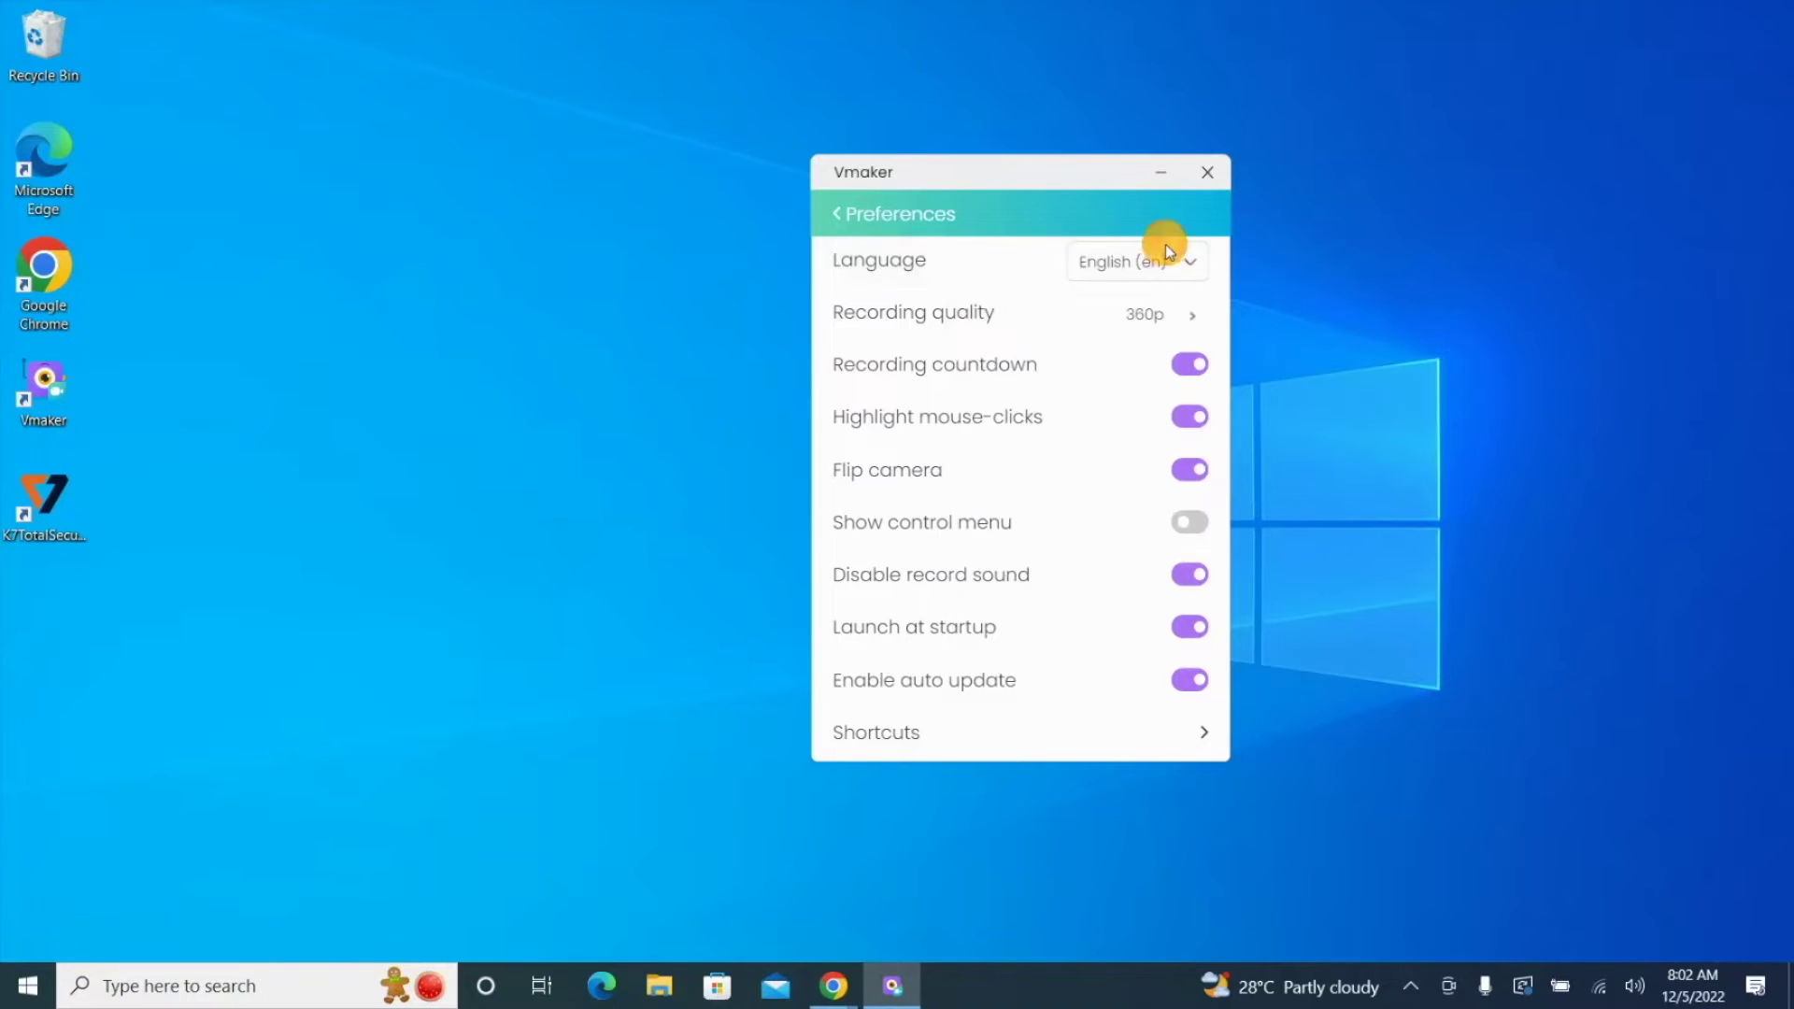
{"action": "left_click", "coordinate": [1164, 319]}
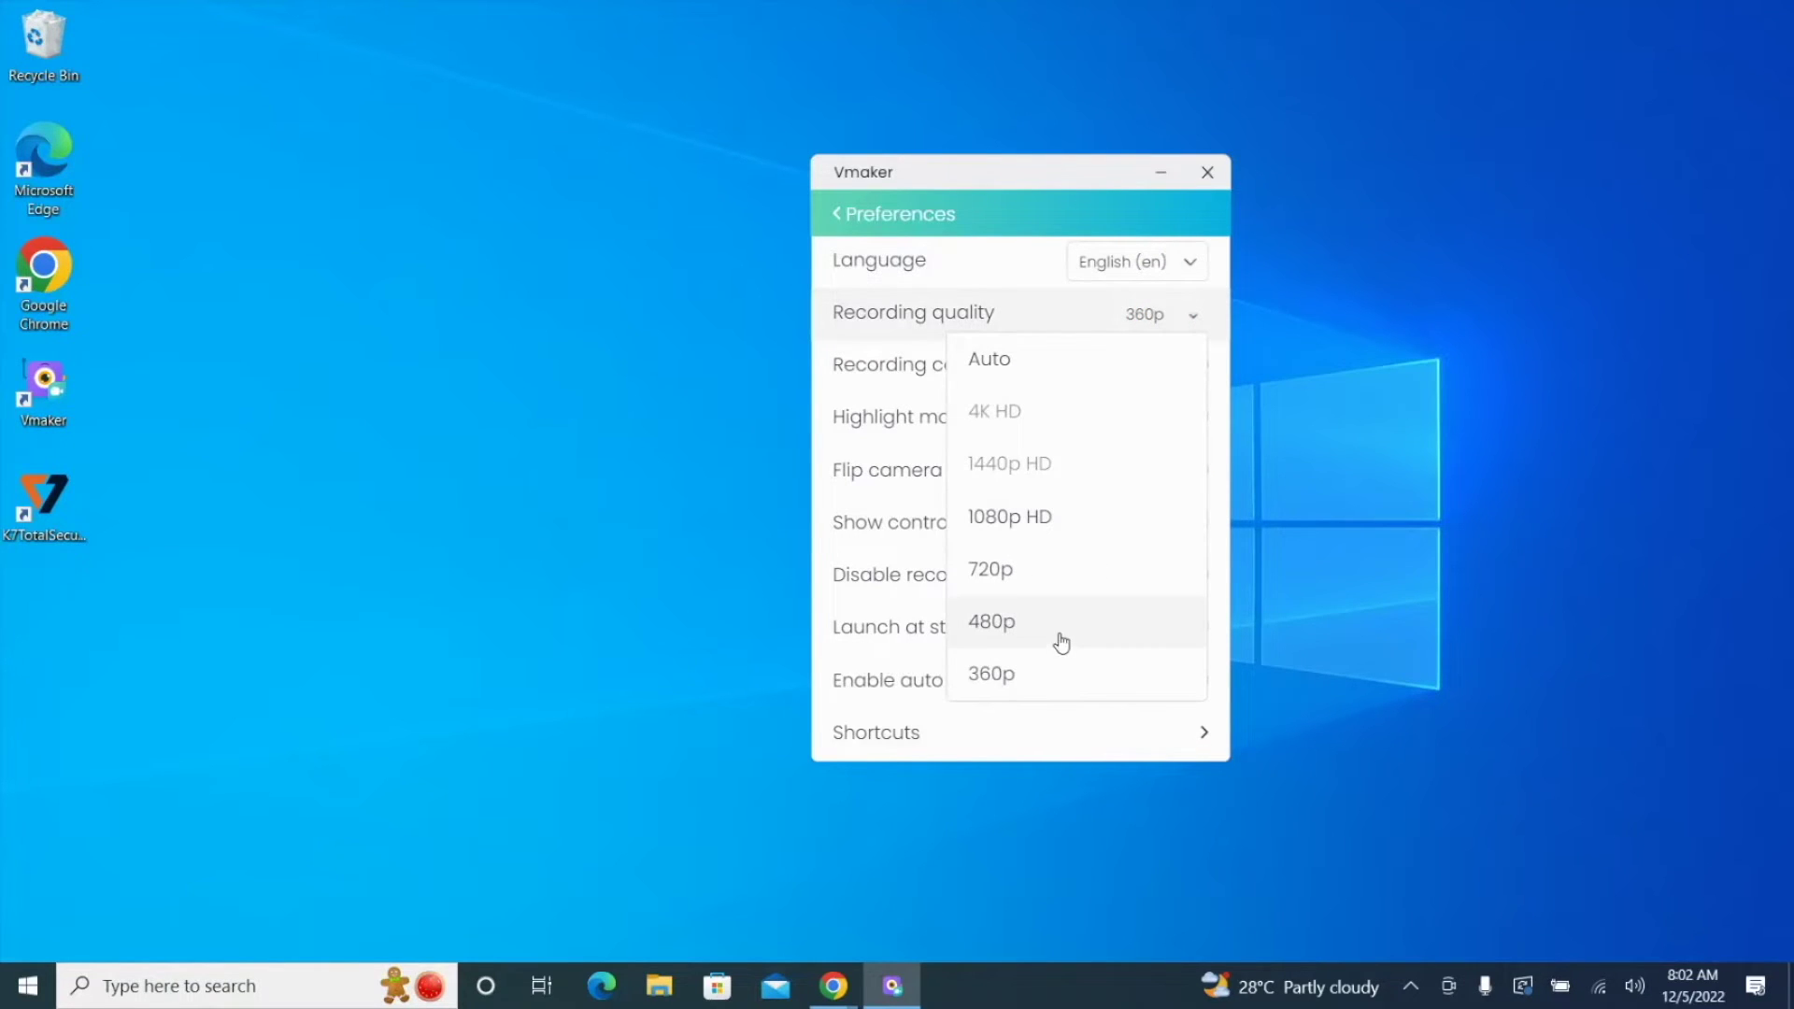
{"action": "left_click", "coordinate": [1093, 523]}
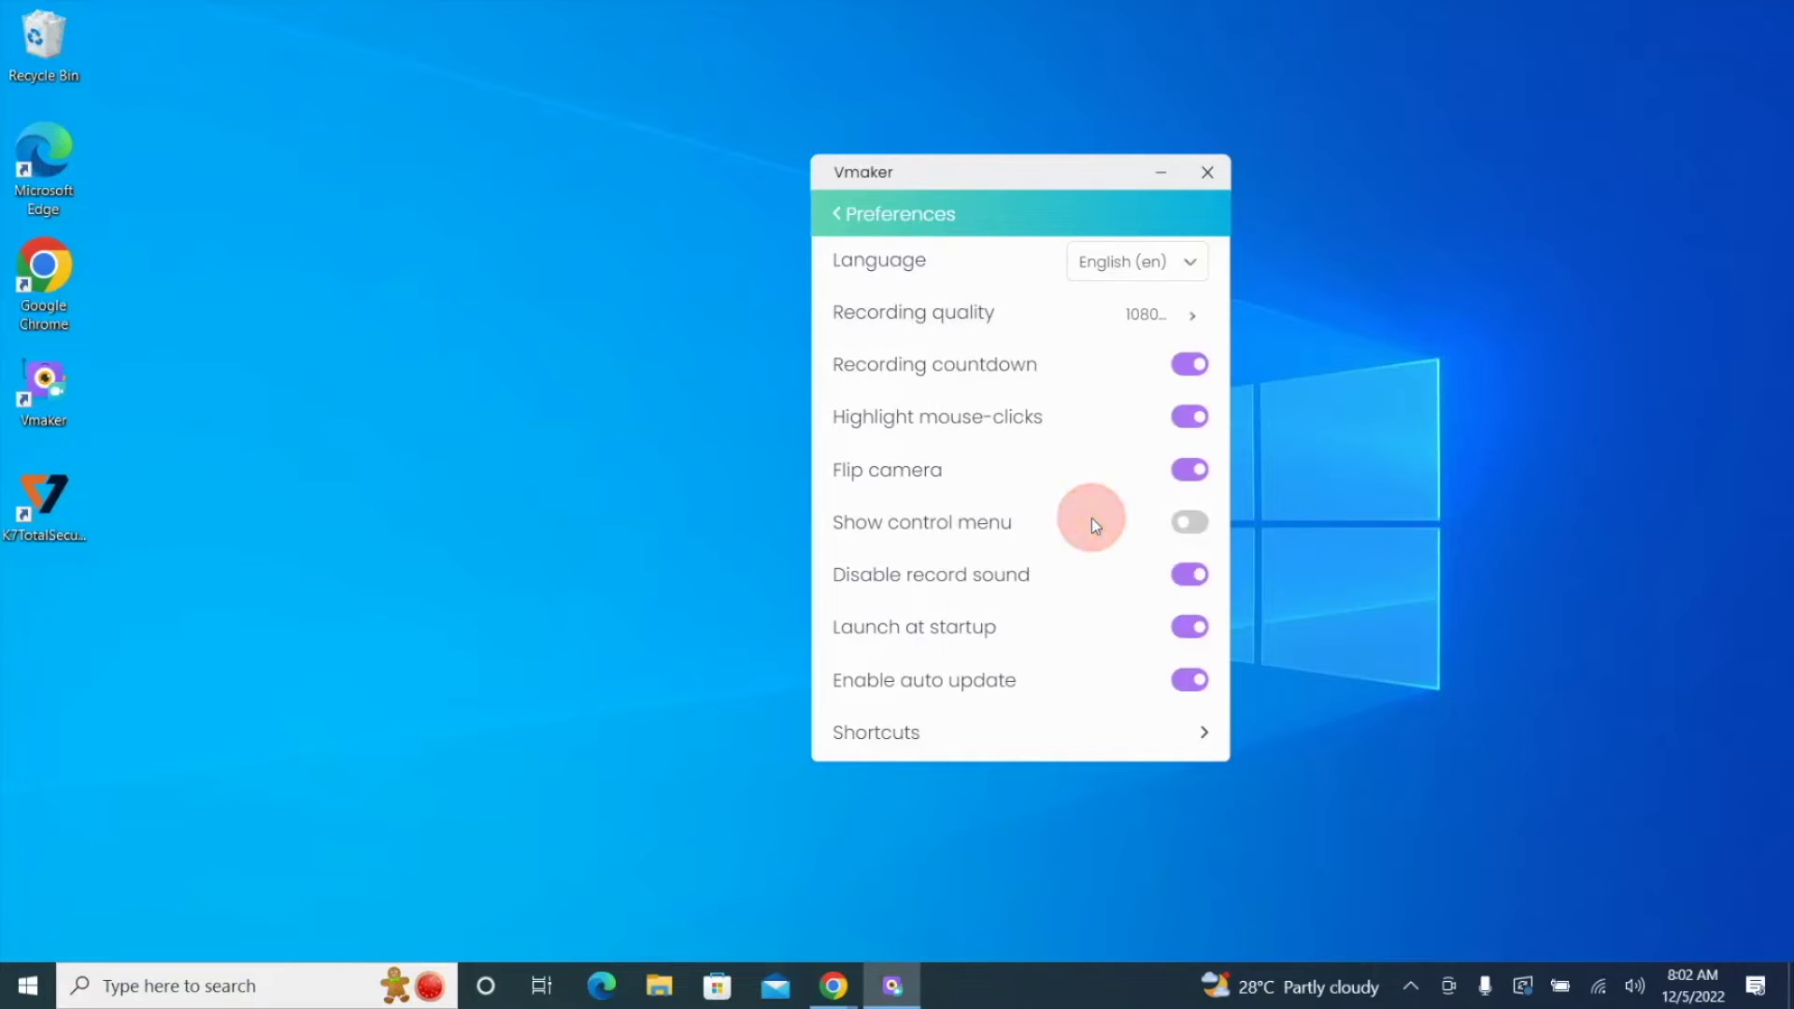
{"action": "left_click", "coordinate": [1191, 369]}
{"action": "left_click", "coordinate": [1191, 370]}
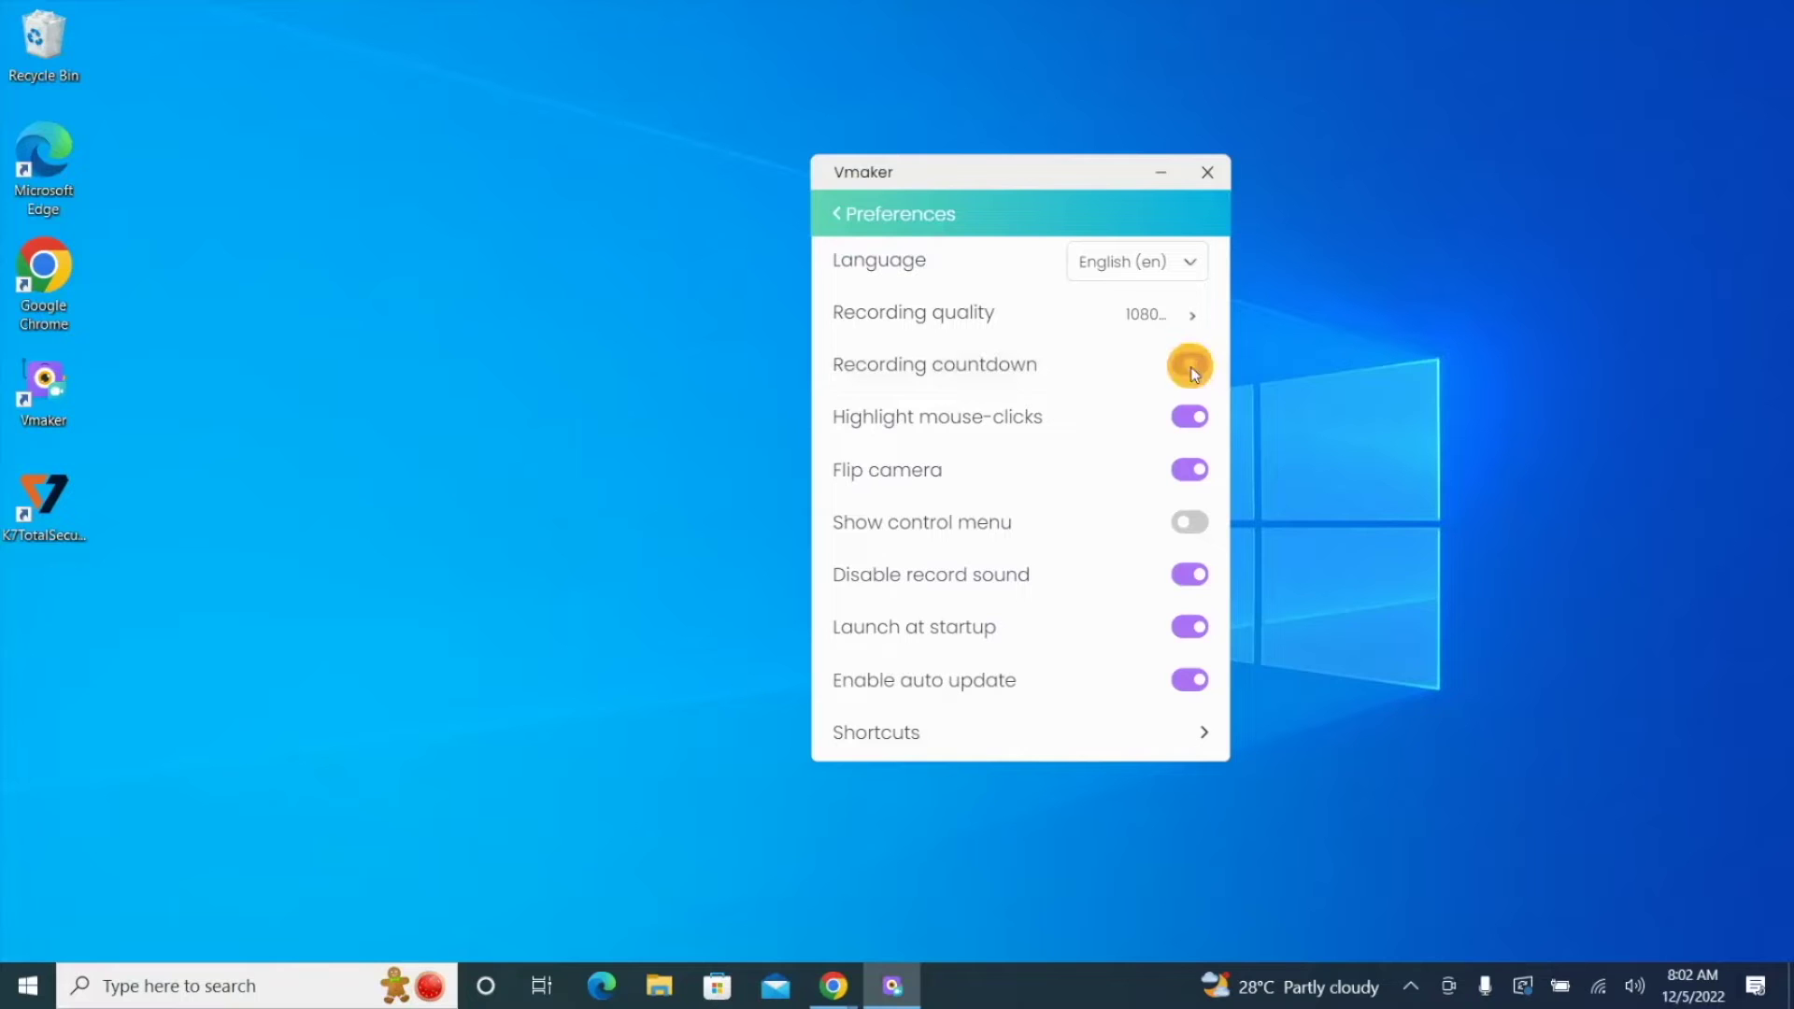
{"action": "left_click", "coordinate": [1194, 428]}
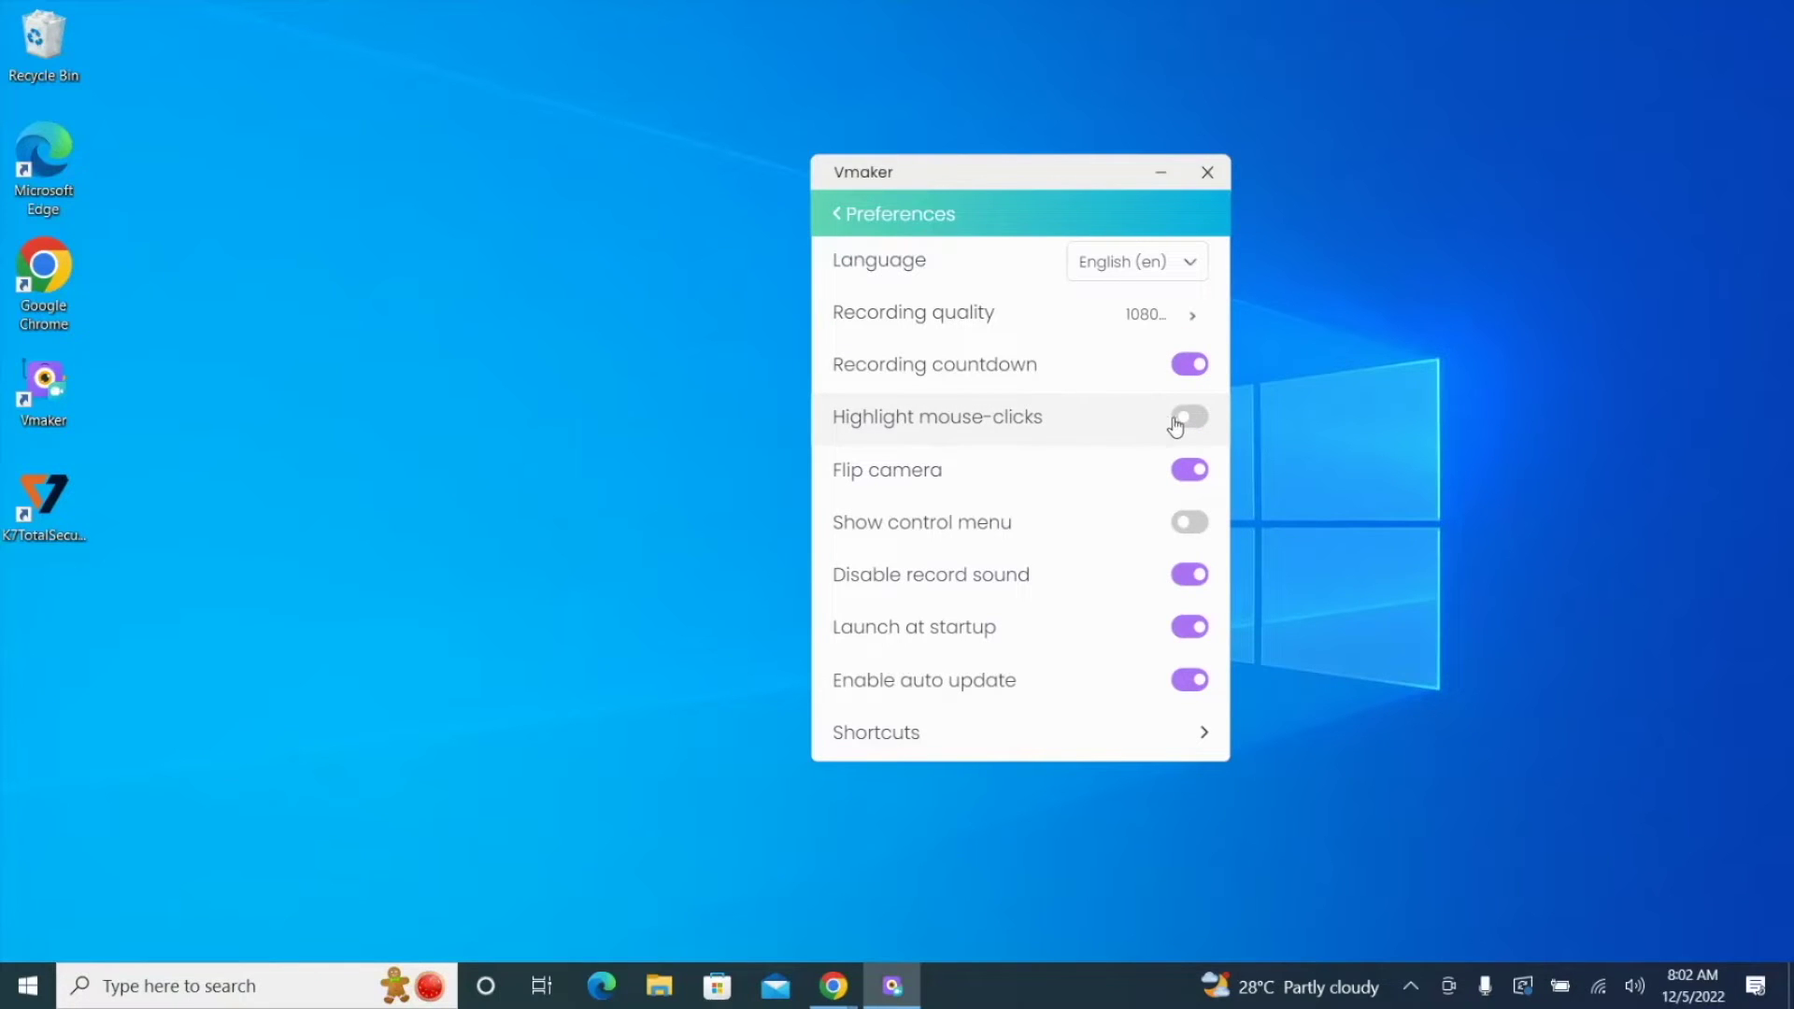
{"action": "left_click", "coordinate": [1186, 425]}
{"action": "left_click", "coordinate": [1189, 478]}
{"action": "left_click", "coordinate": [1192, 479]}
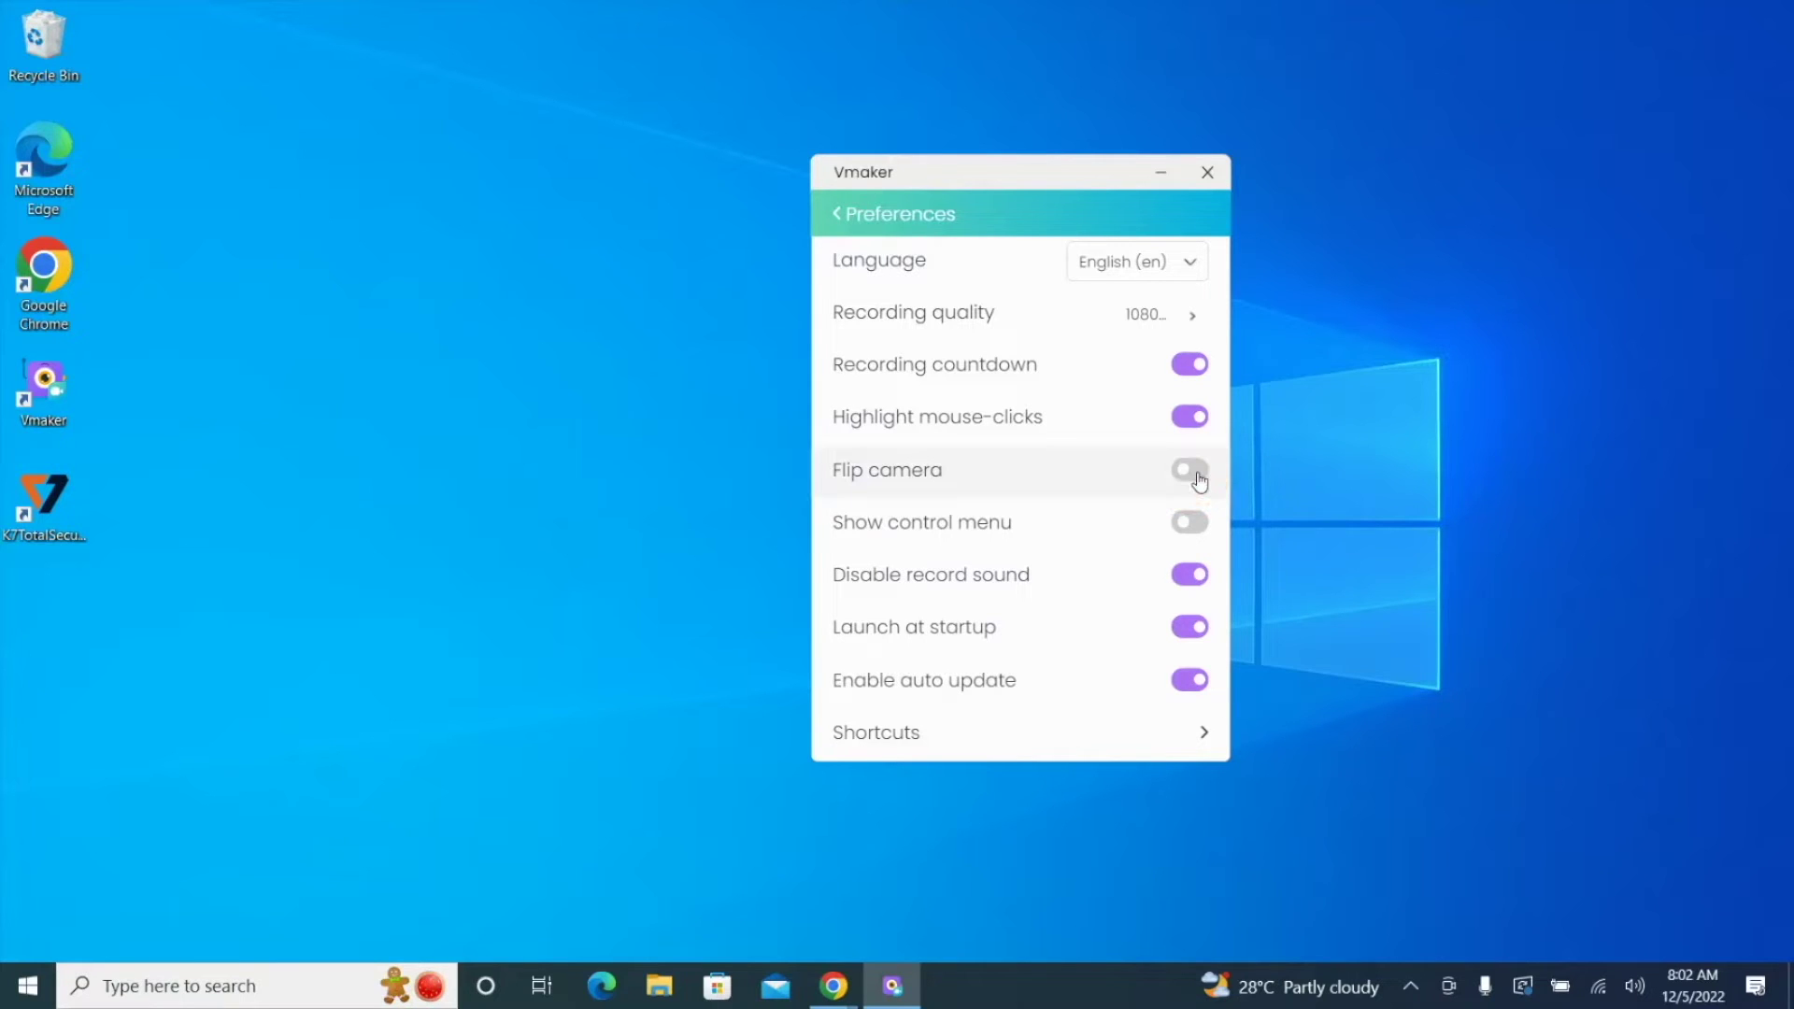
{"action": "left_click", "coordinate": [1191, 477]}
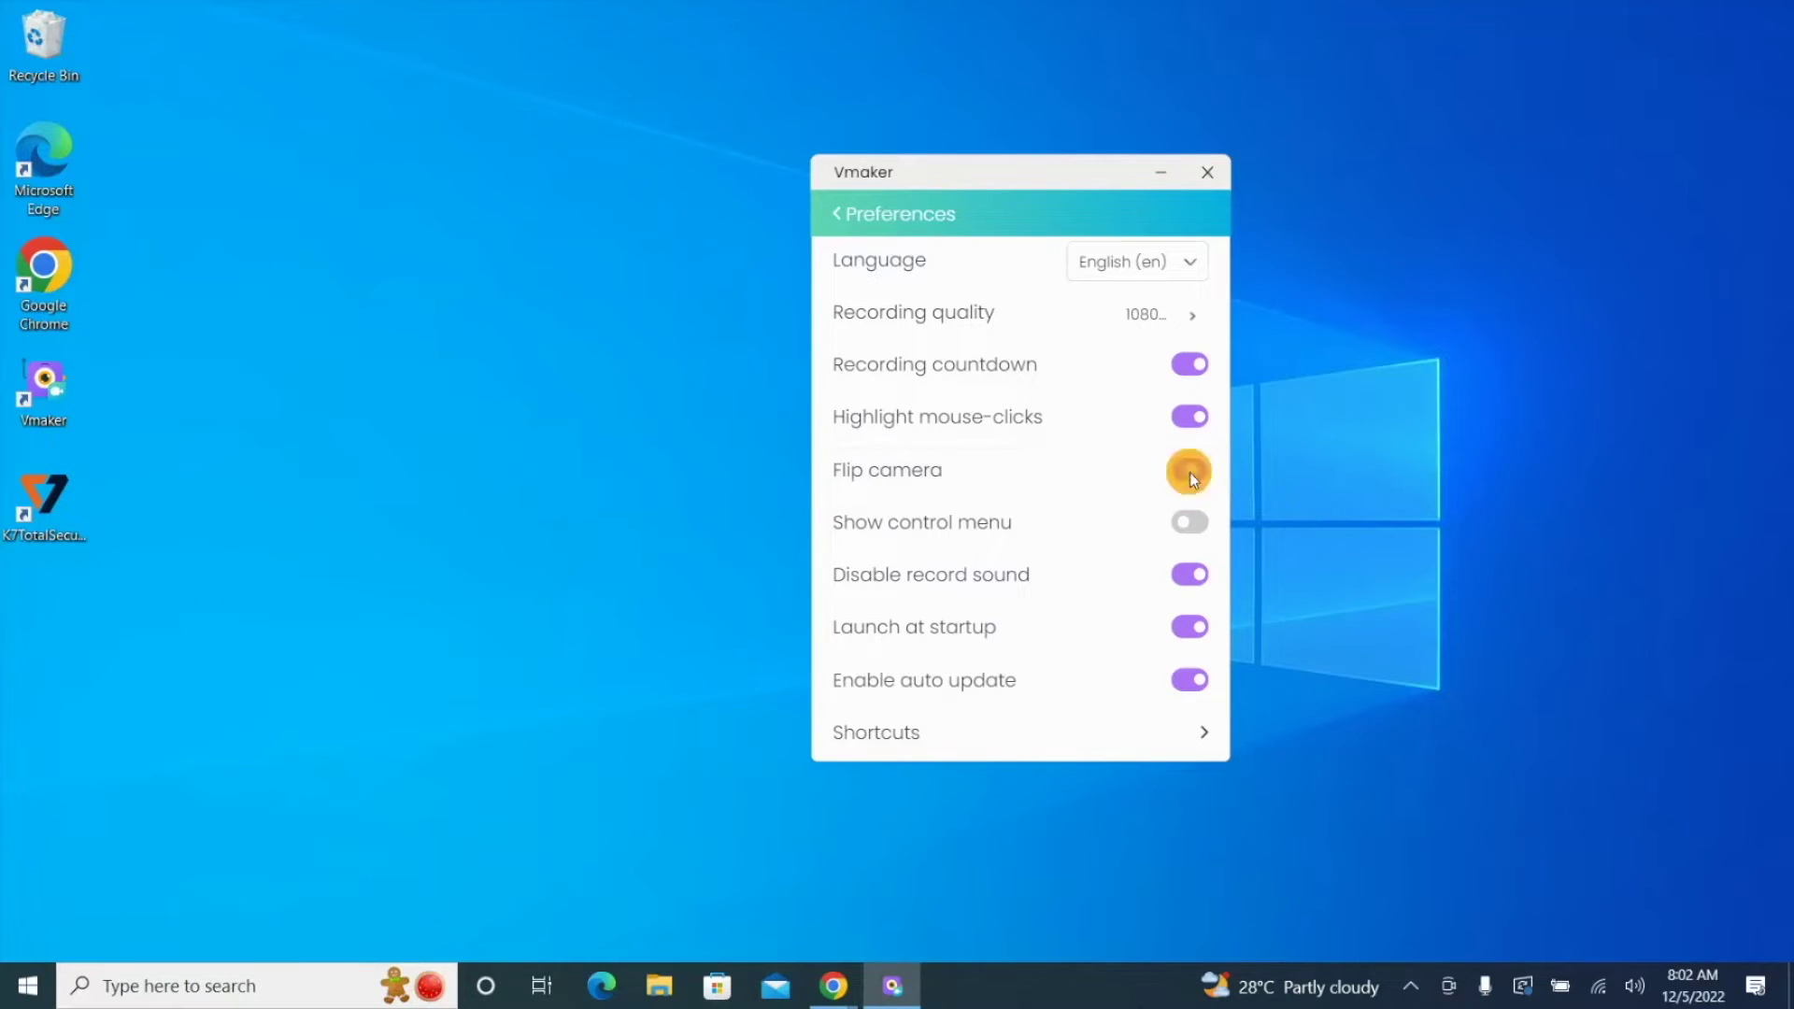
Step: Enable Show control menu, leaving Disable record sound, Launch at startup and auto update on
{"action": "left_click", "coordinate": [1188, 530]}
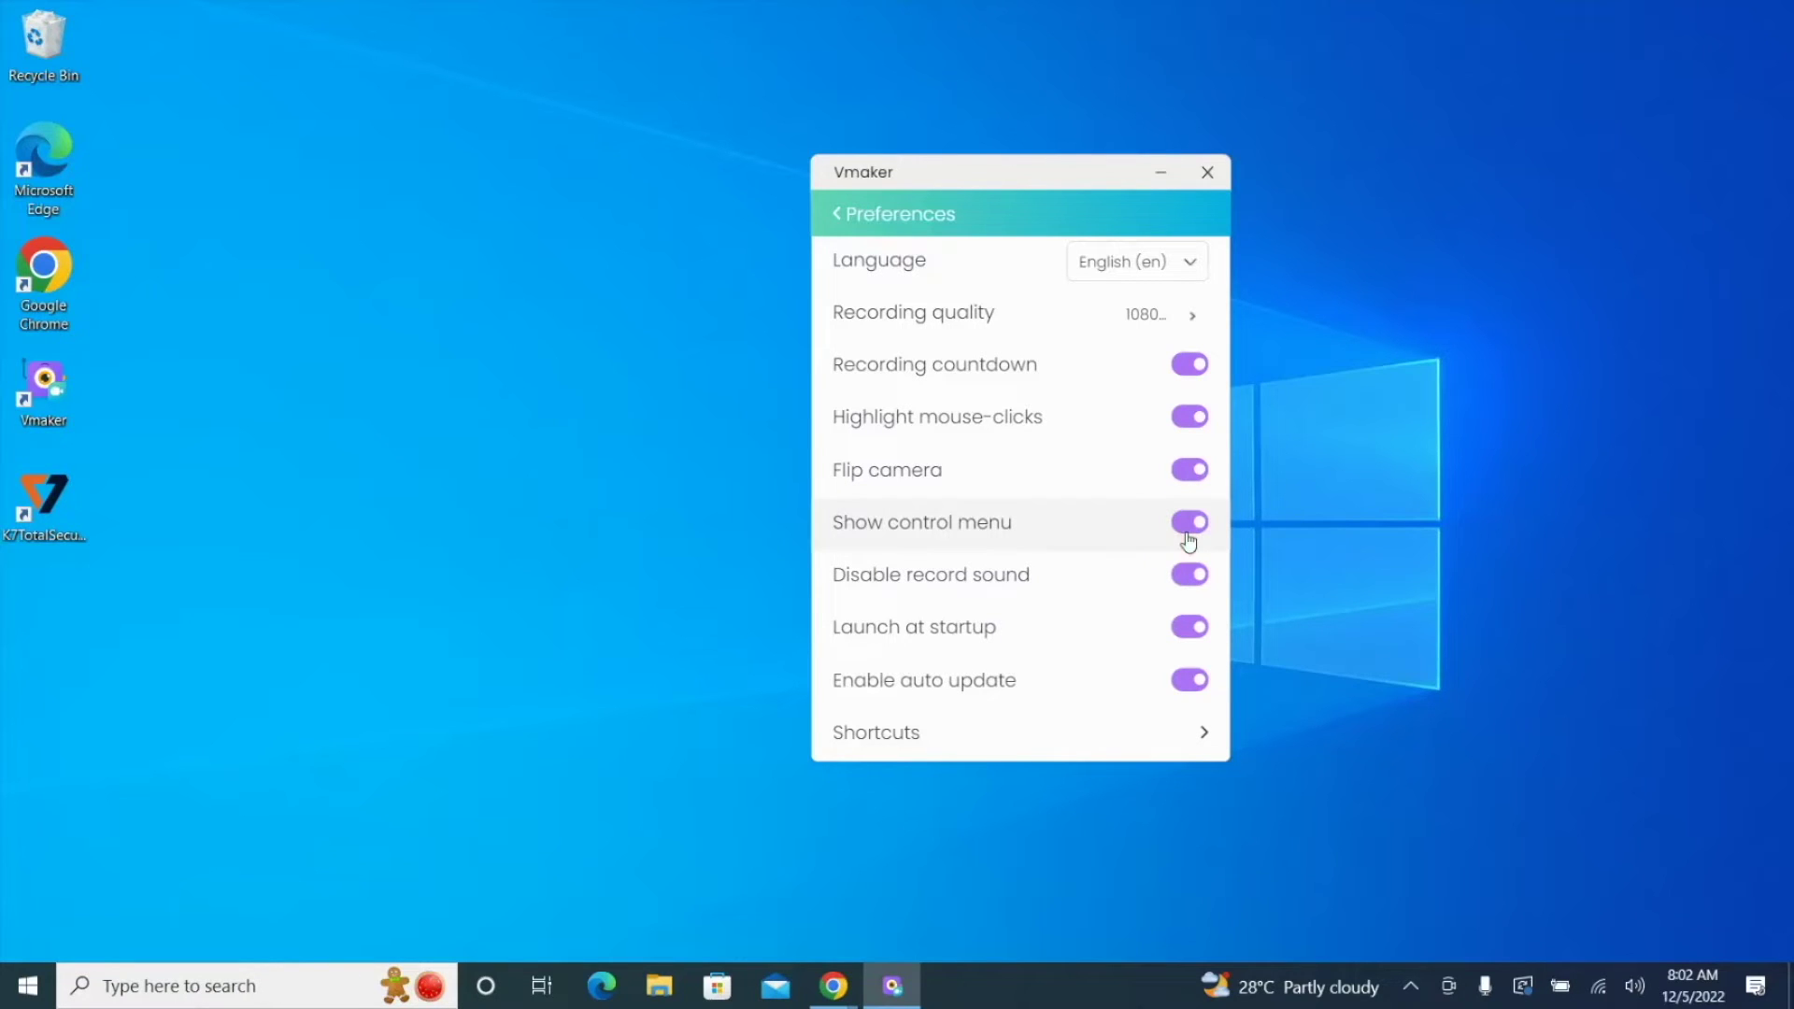
{"action": "left_click", "coordinate": [1187, 576]}
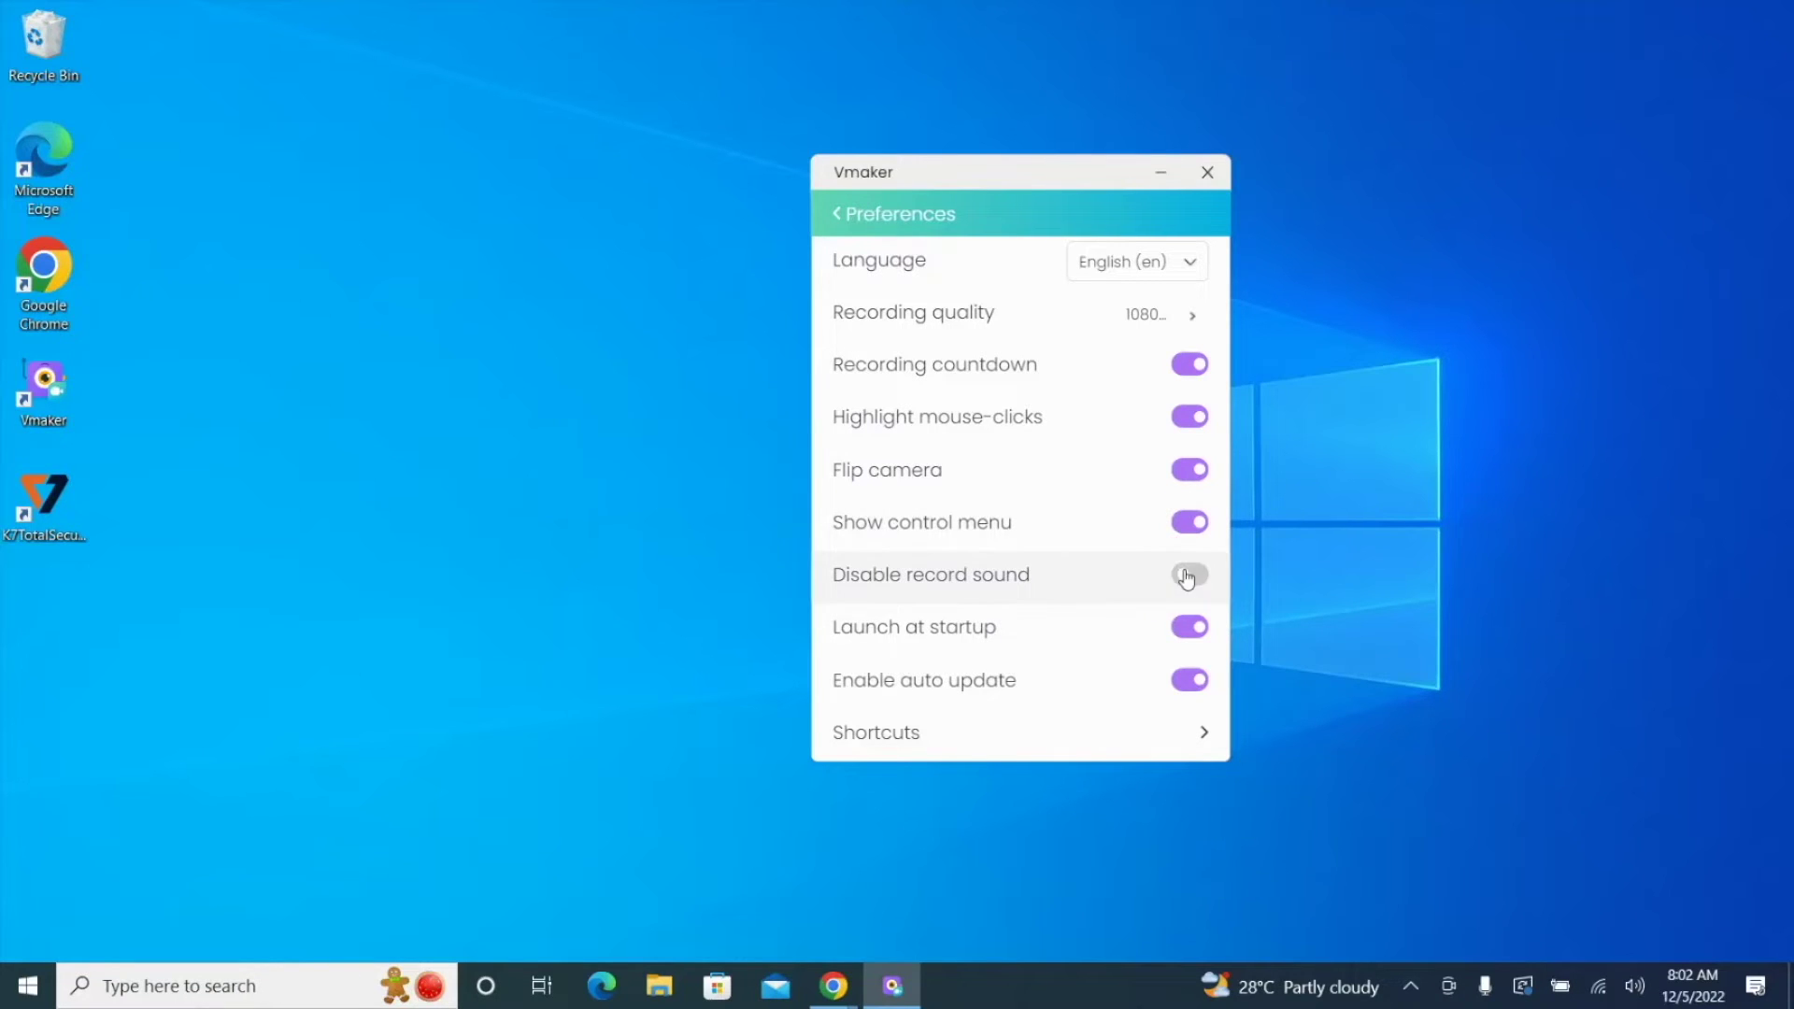
{"action": "left_click", "coordinate": [1186, 576]}
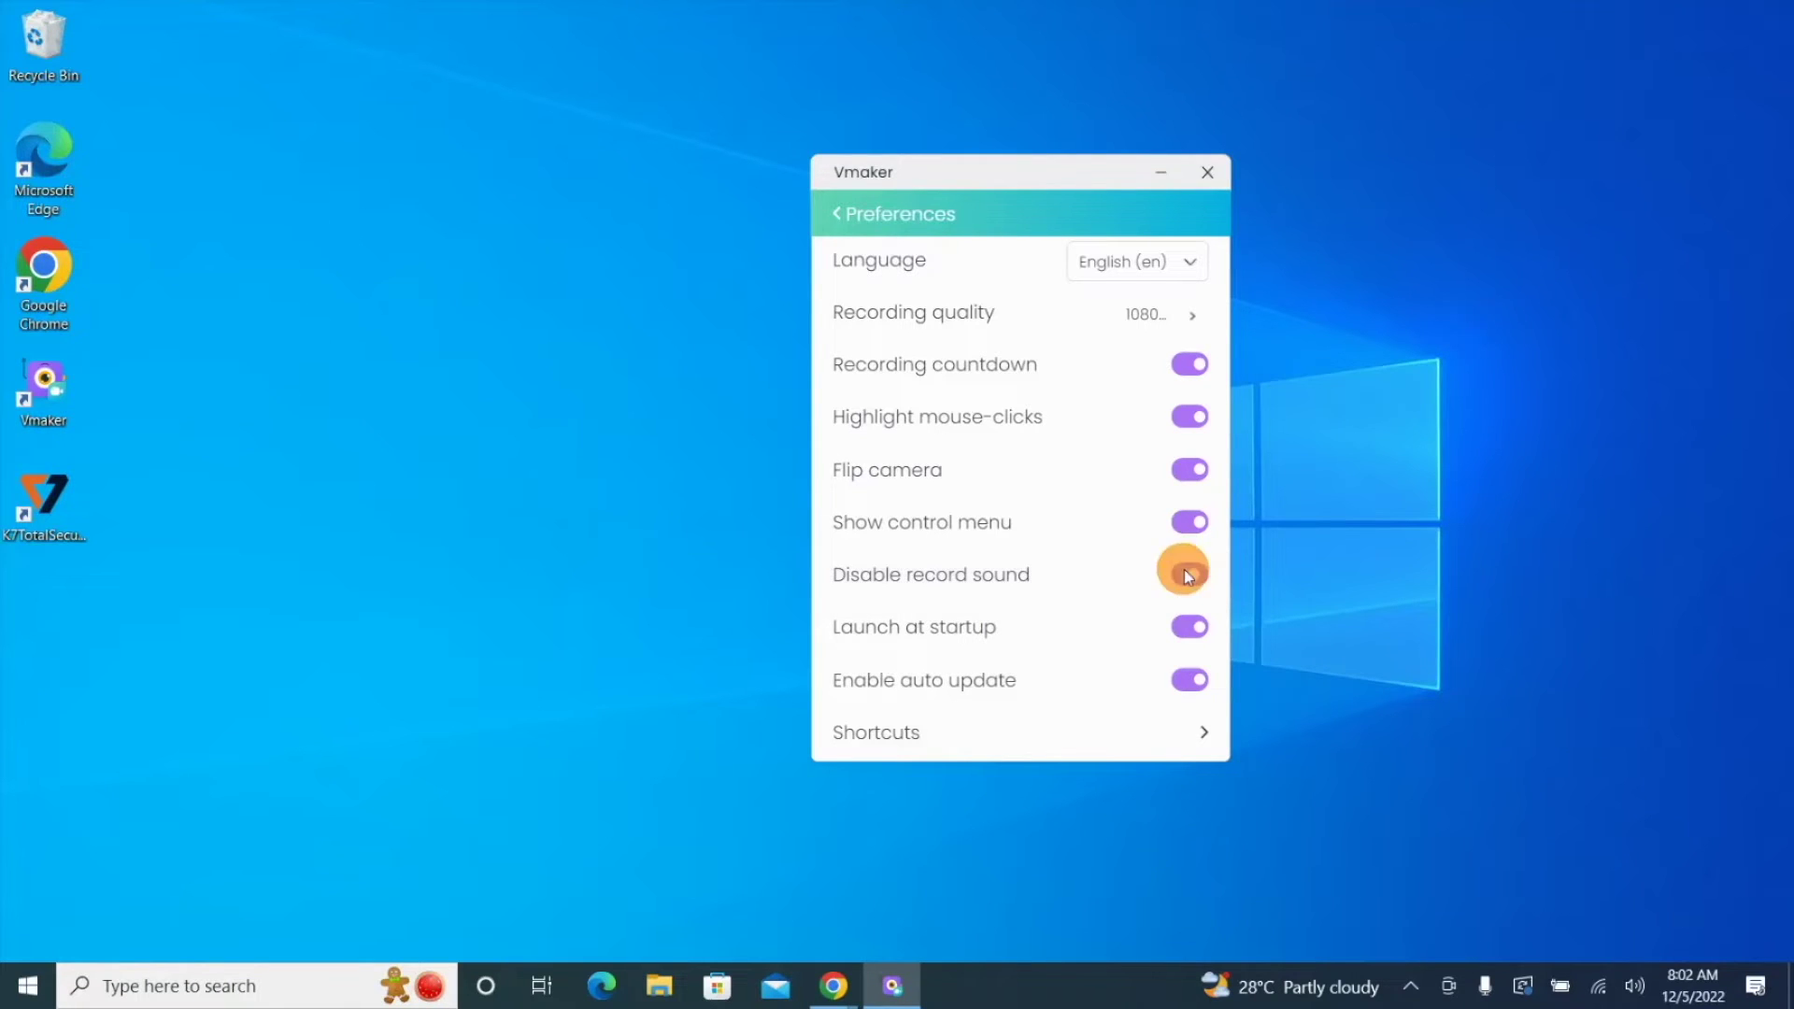
{"action": "left_click", "coordinate": [1197, 642]}
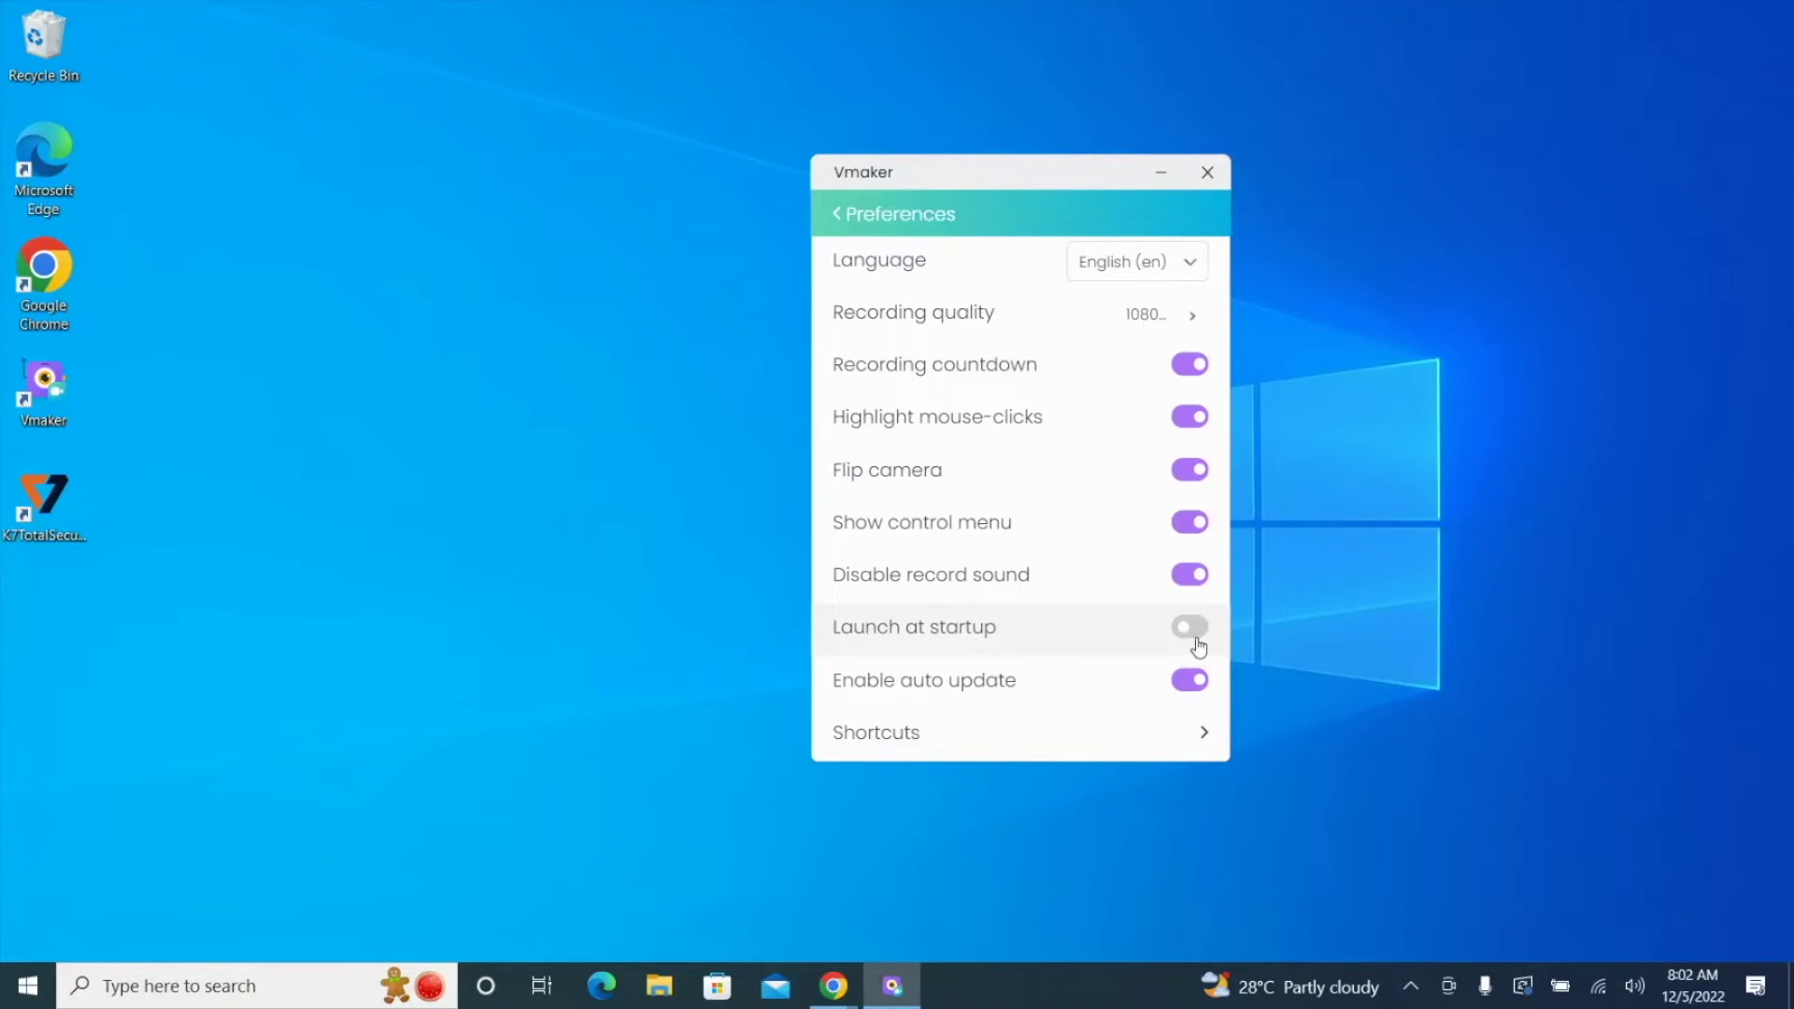
{"action": "left_click", "coordinate": [1197, 643]}
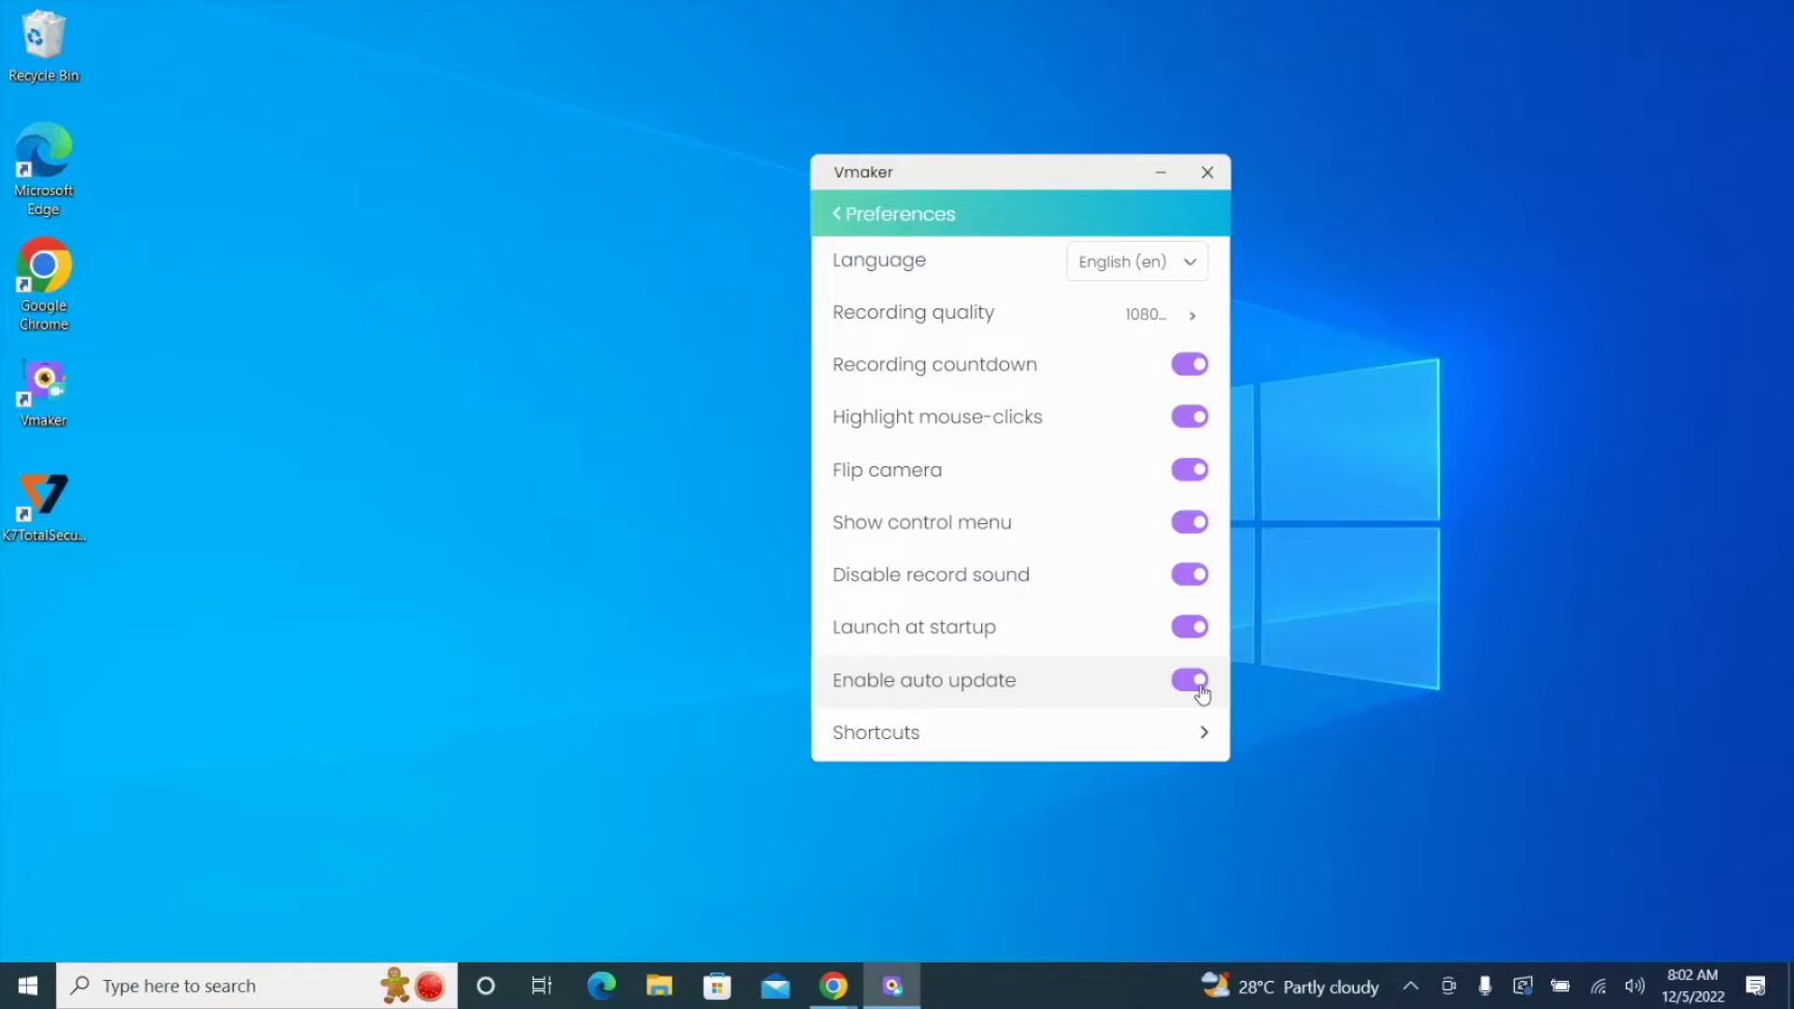
{"action": "left_click", "coordinate": [1199, 684]}
{"action": "left_click", "coordinate": [1199, 683]}
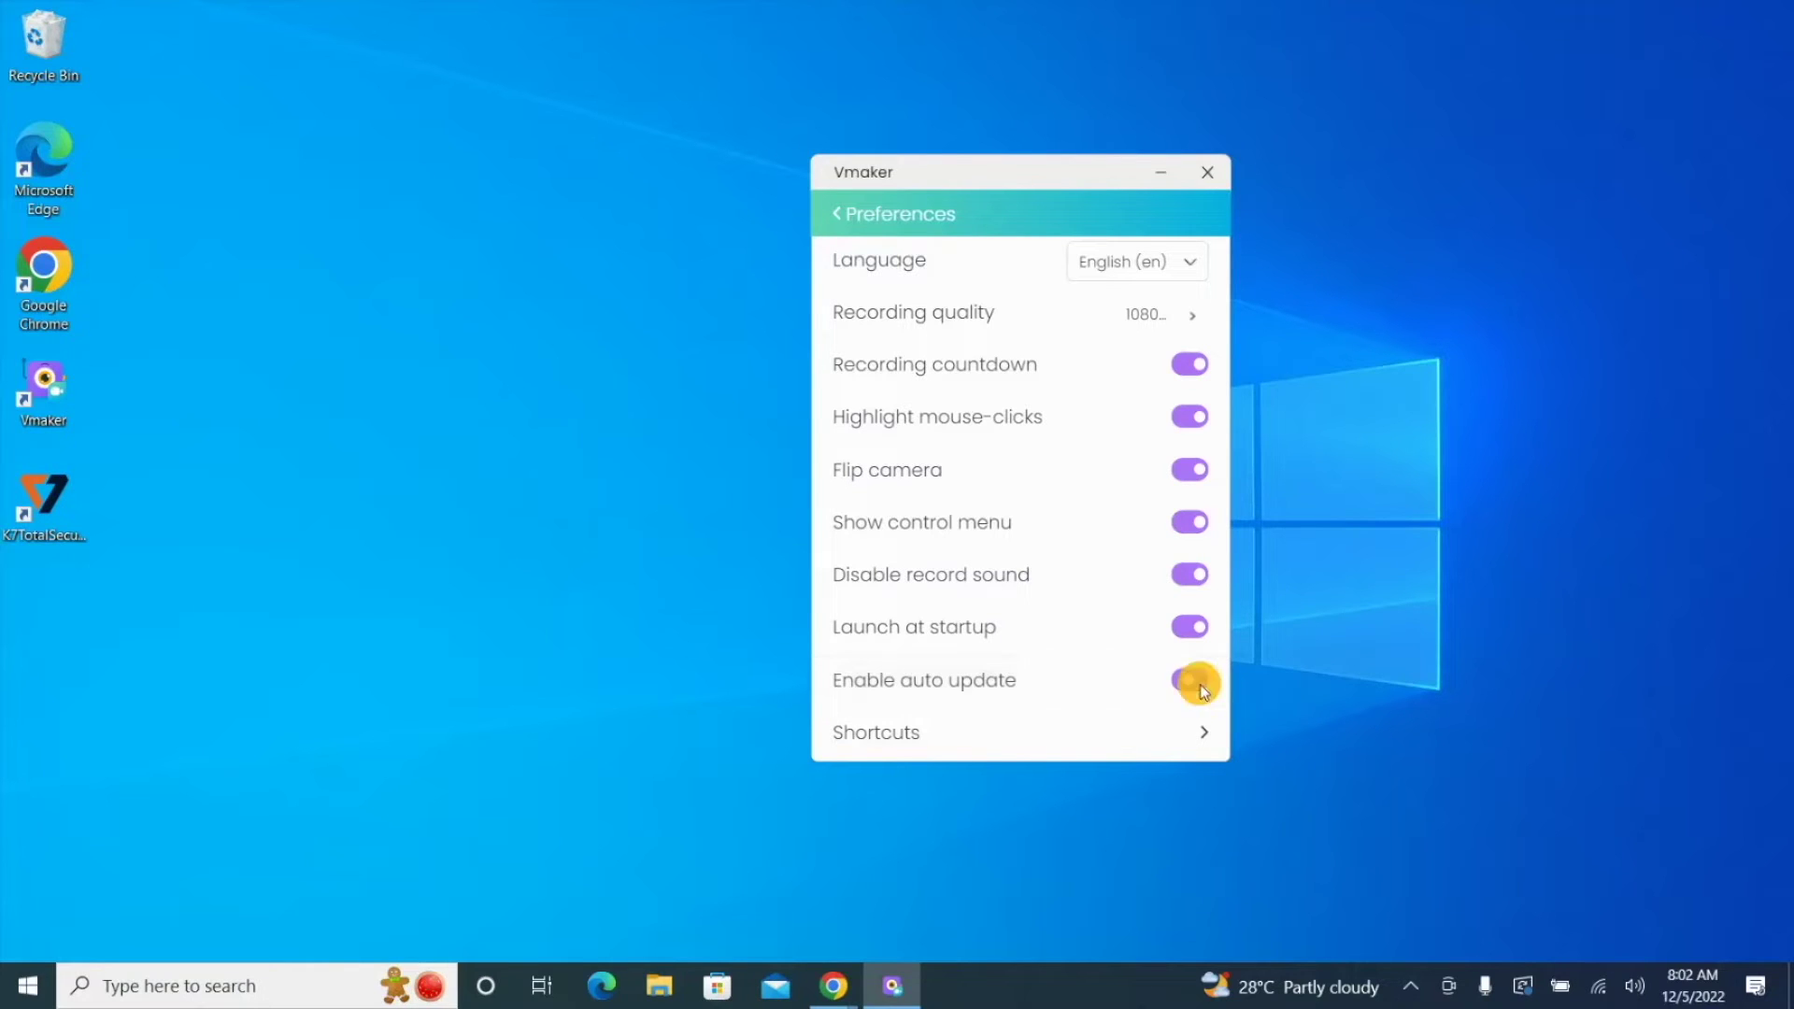
Step: Save T as the Cancel recording shortcut, then start recording the entire screen
{"action": "left_click", "coordinate": [1205, 732]}
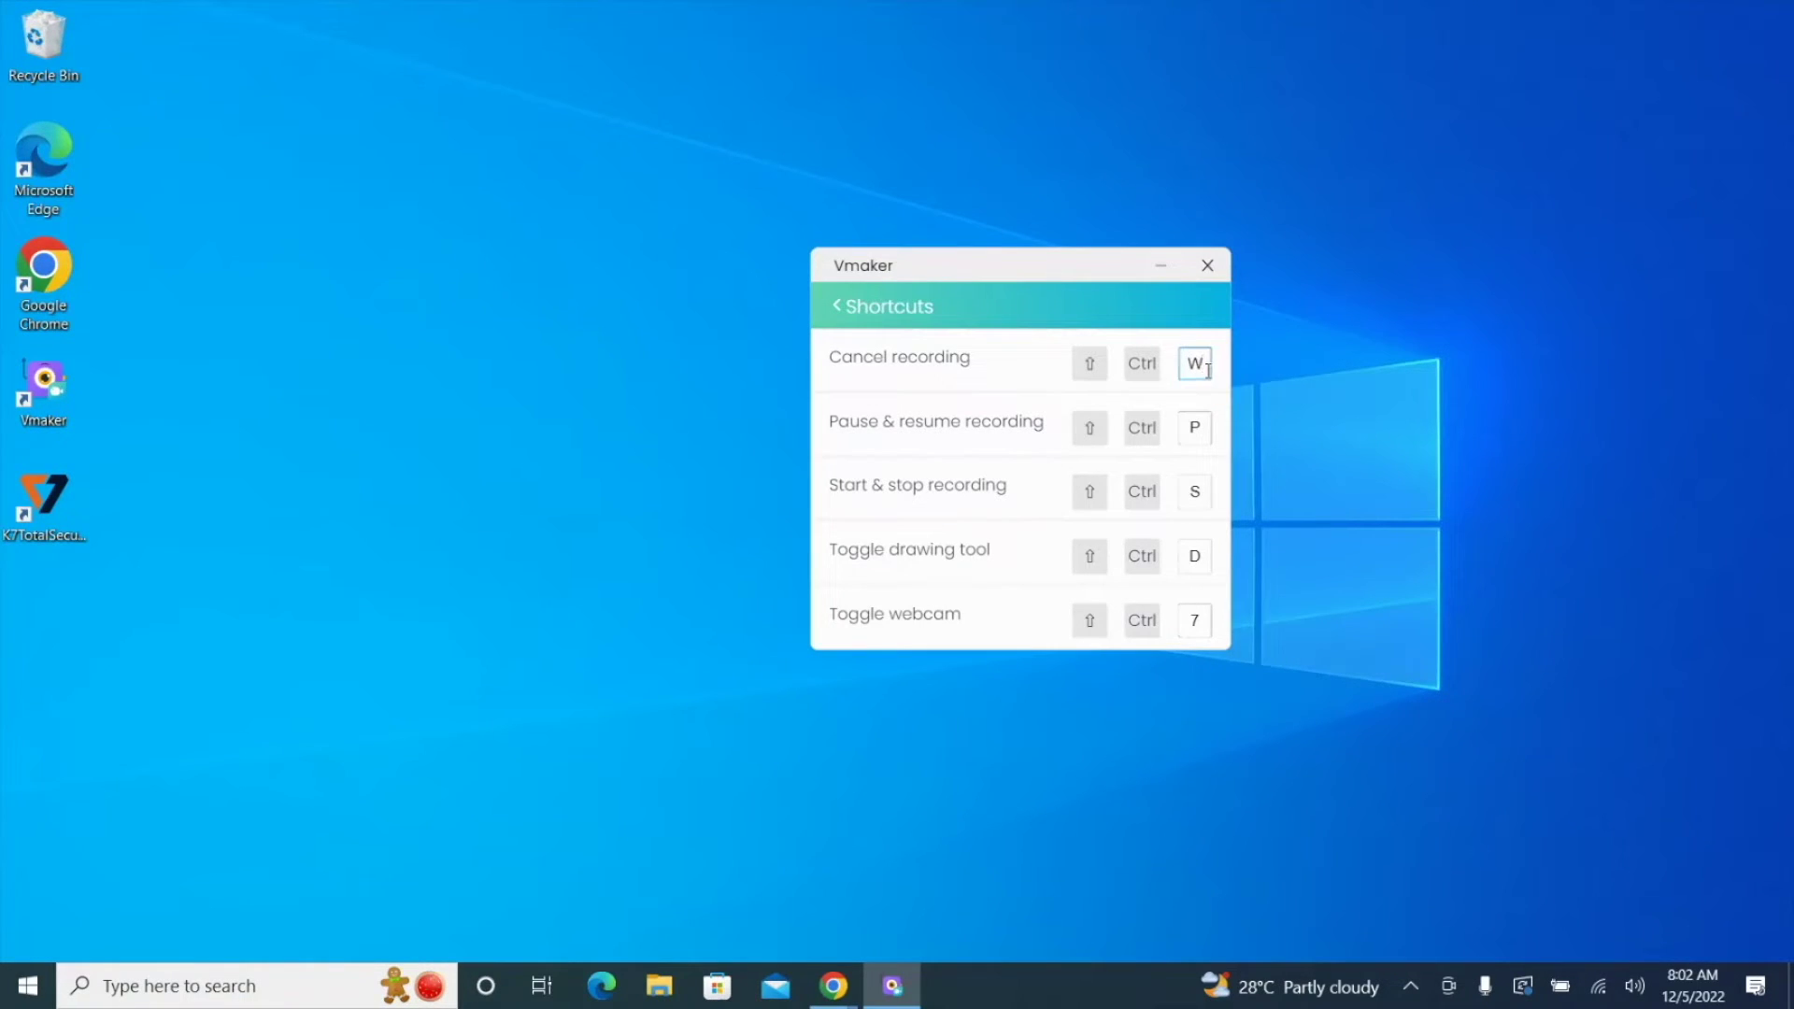
{"action": "type", "text": "T"}
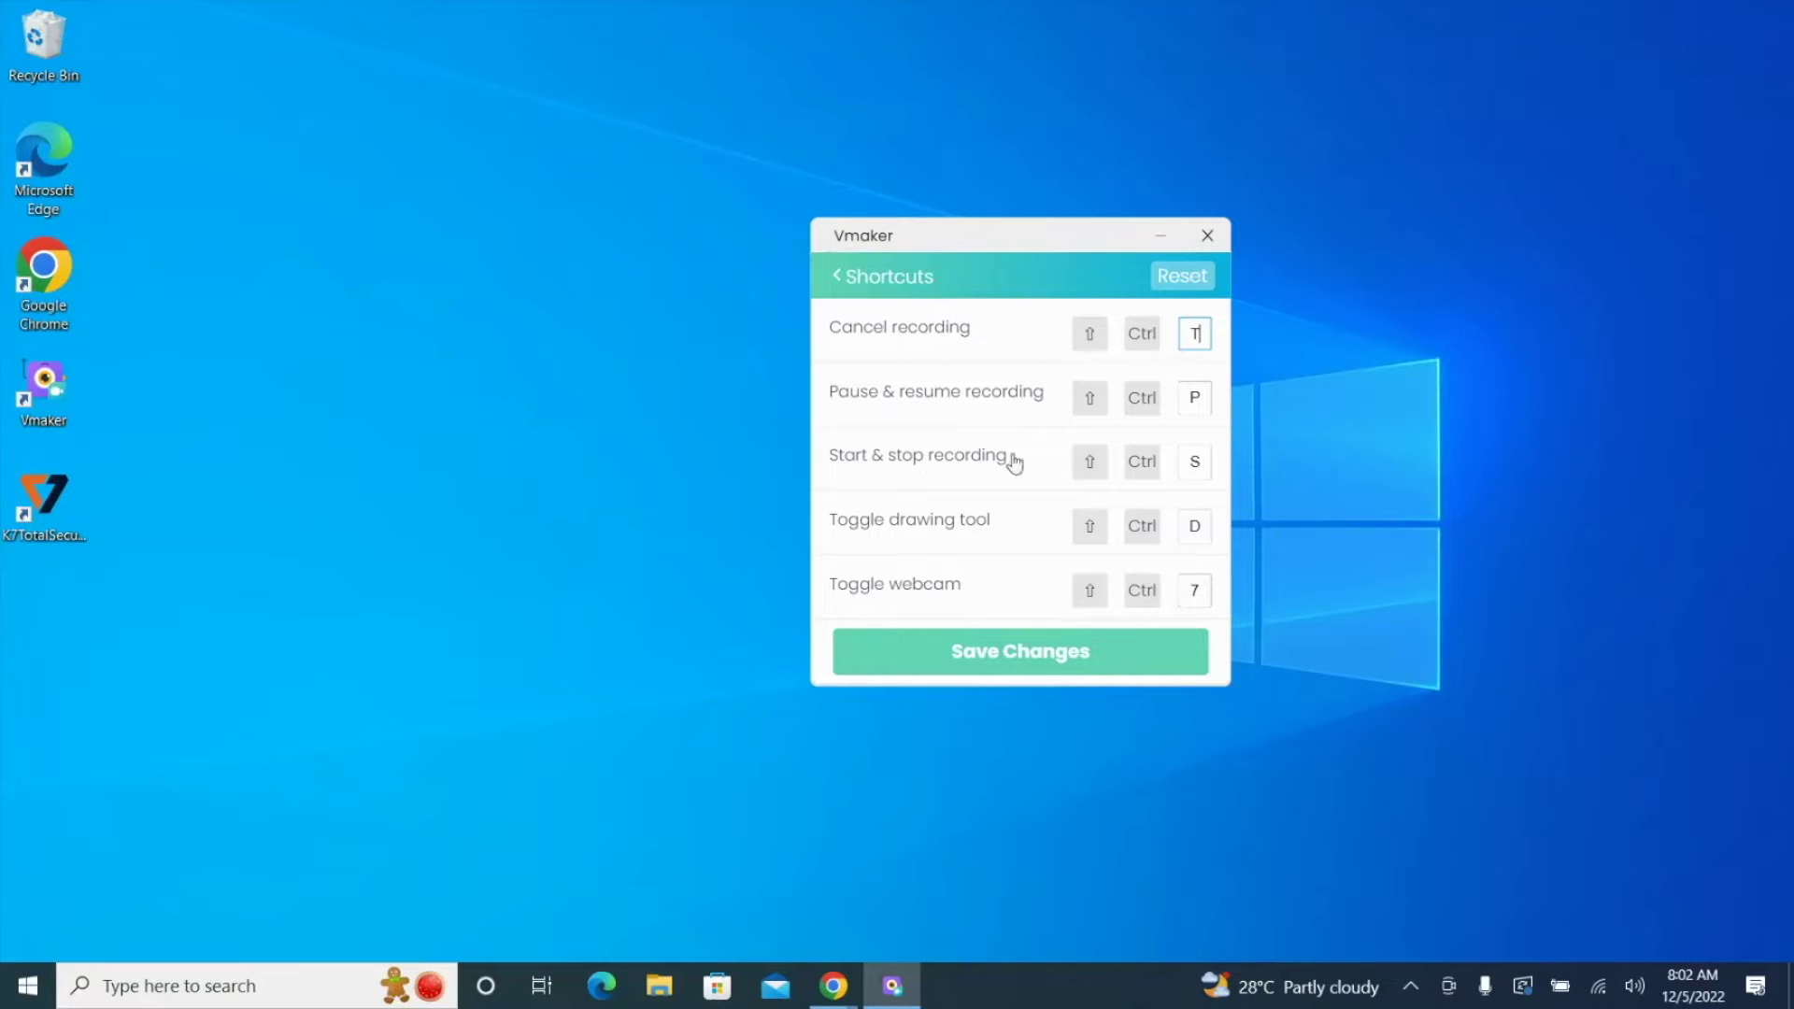
{"action": "left_click", "coordinate": [1041, 658]}
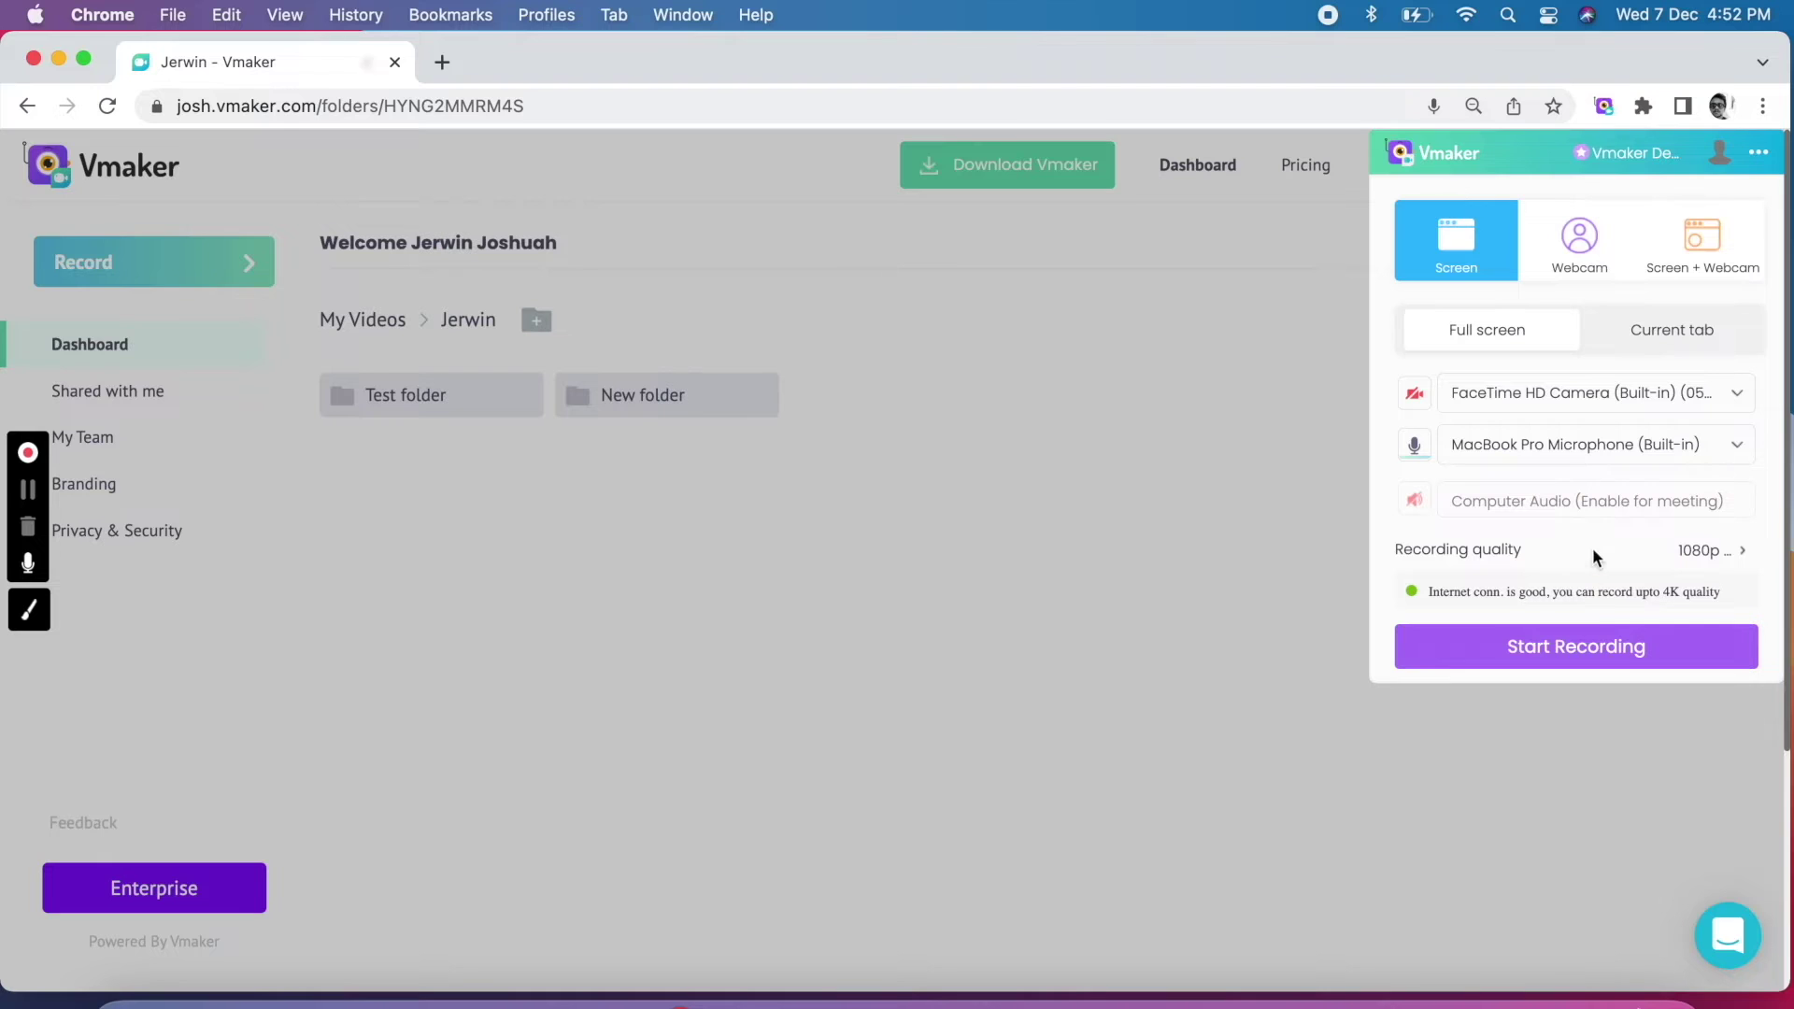
{"action": "left_click", "coordinate": [1588, 641]}
{"action": "left_click", "coordinate": [1230, 746]}
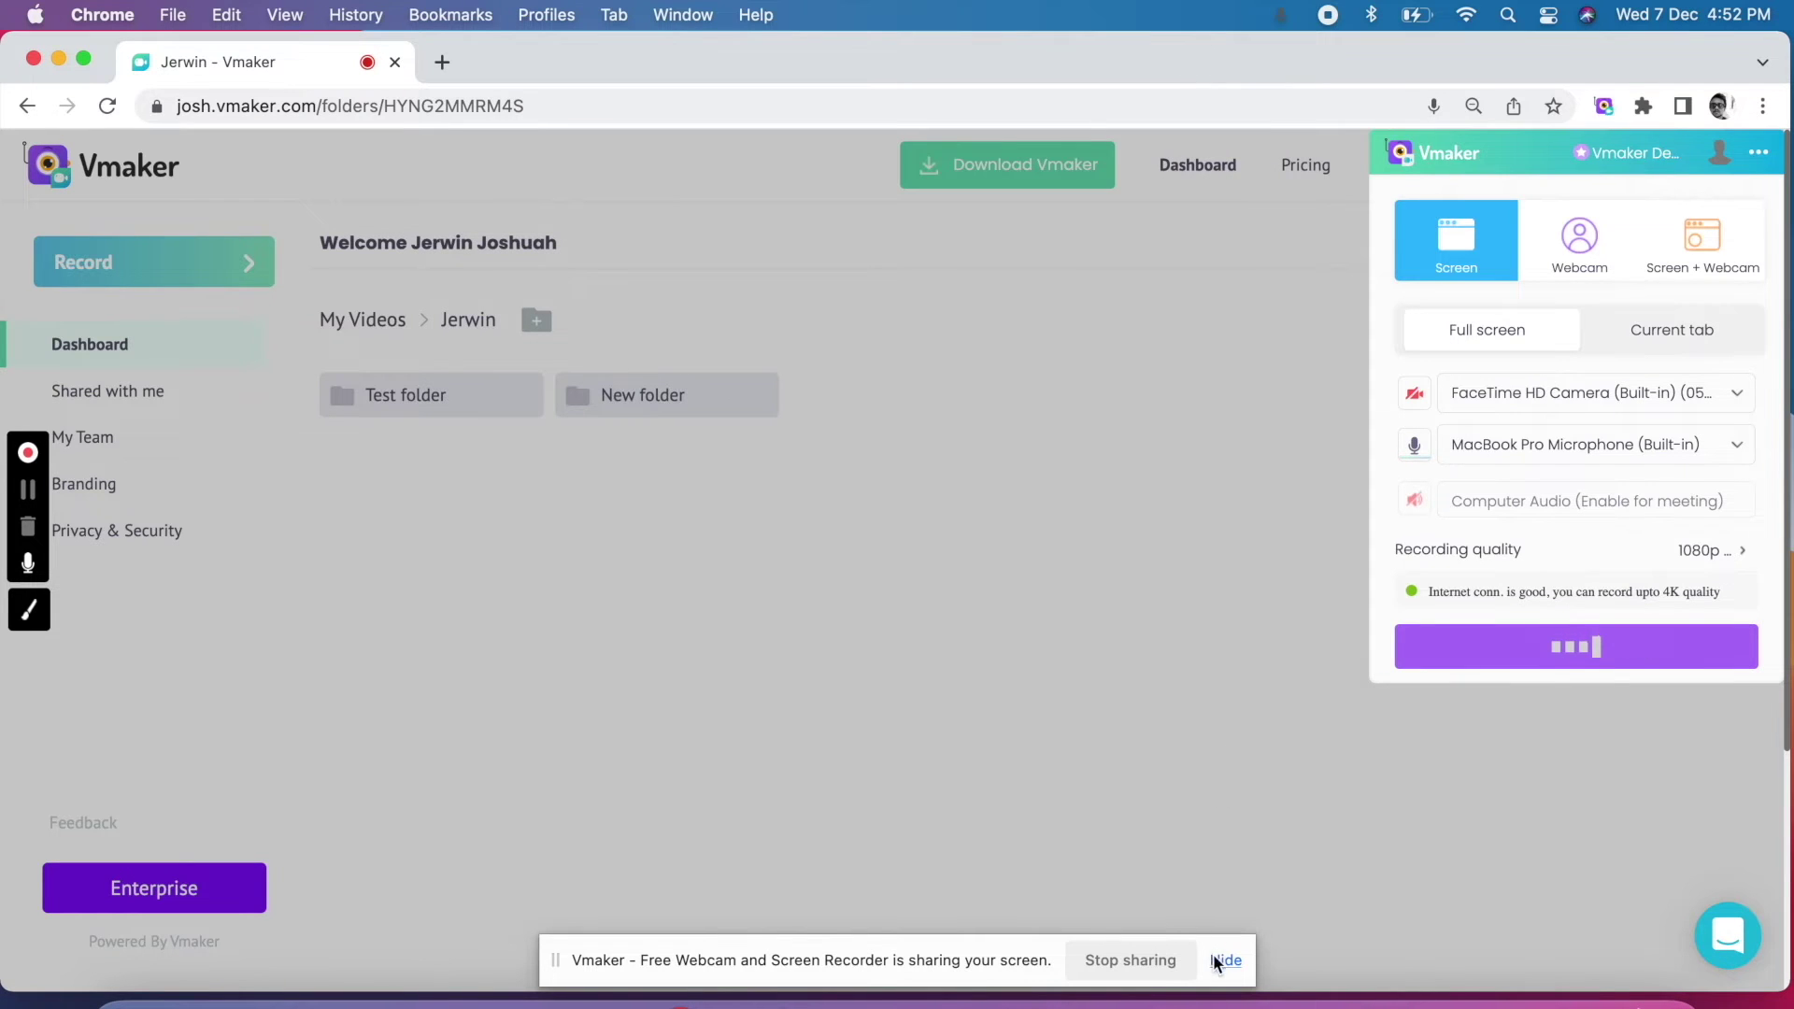
Step: Hide the screen-sharing notice and mute the microphone from the recording toolbar
{"action": "left_click", "coordinate": [1222, 960]}
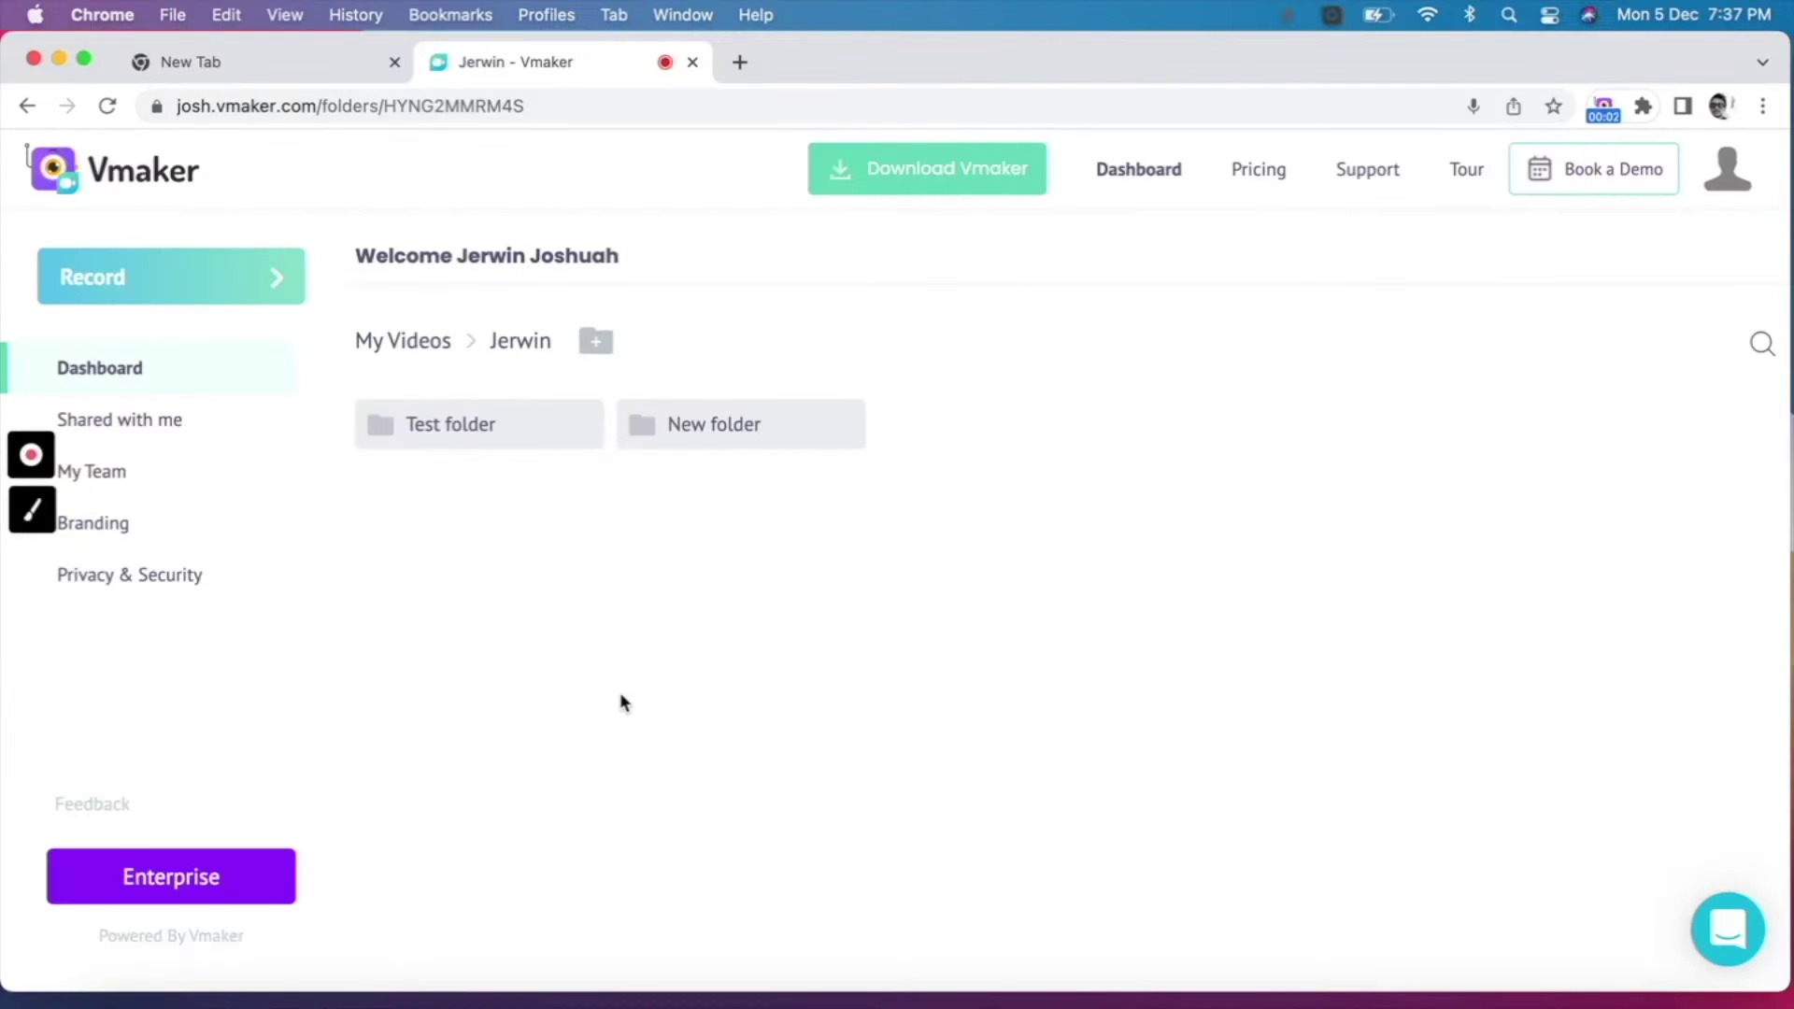
{"action": "mouse_move", "coordinate": [34, 458]}
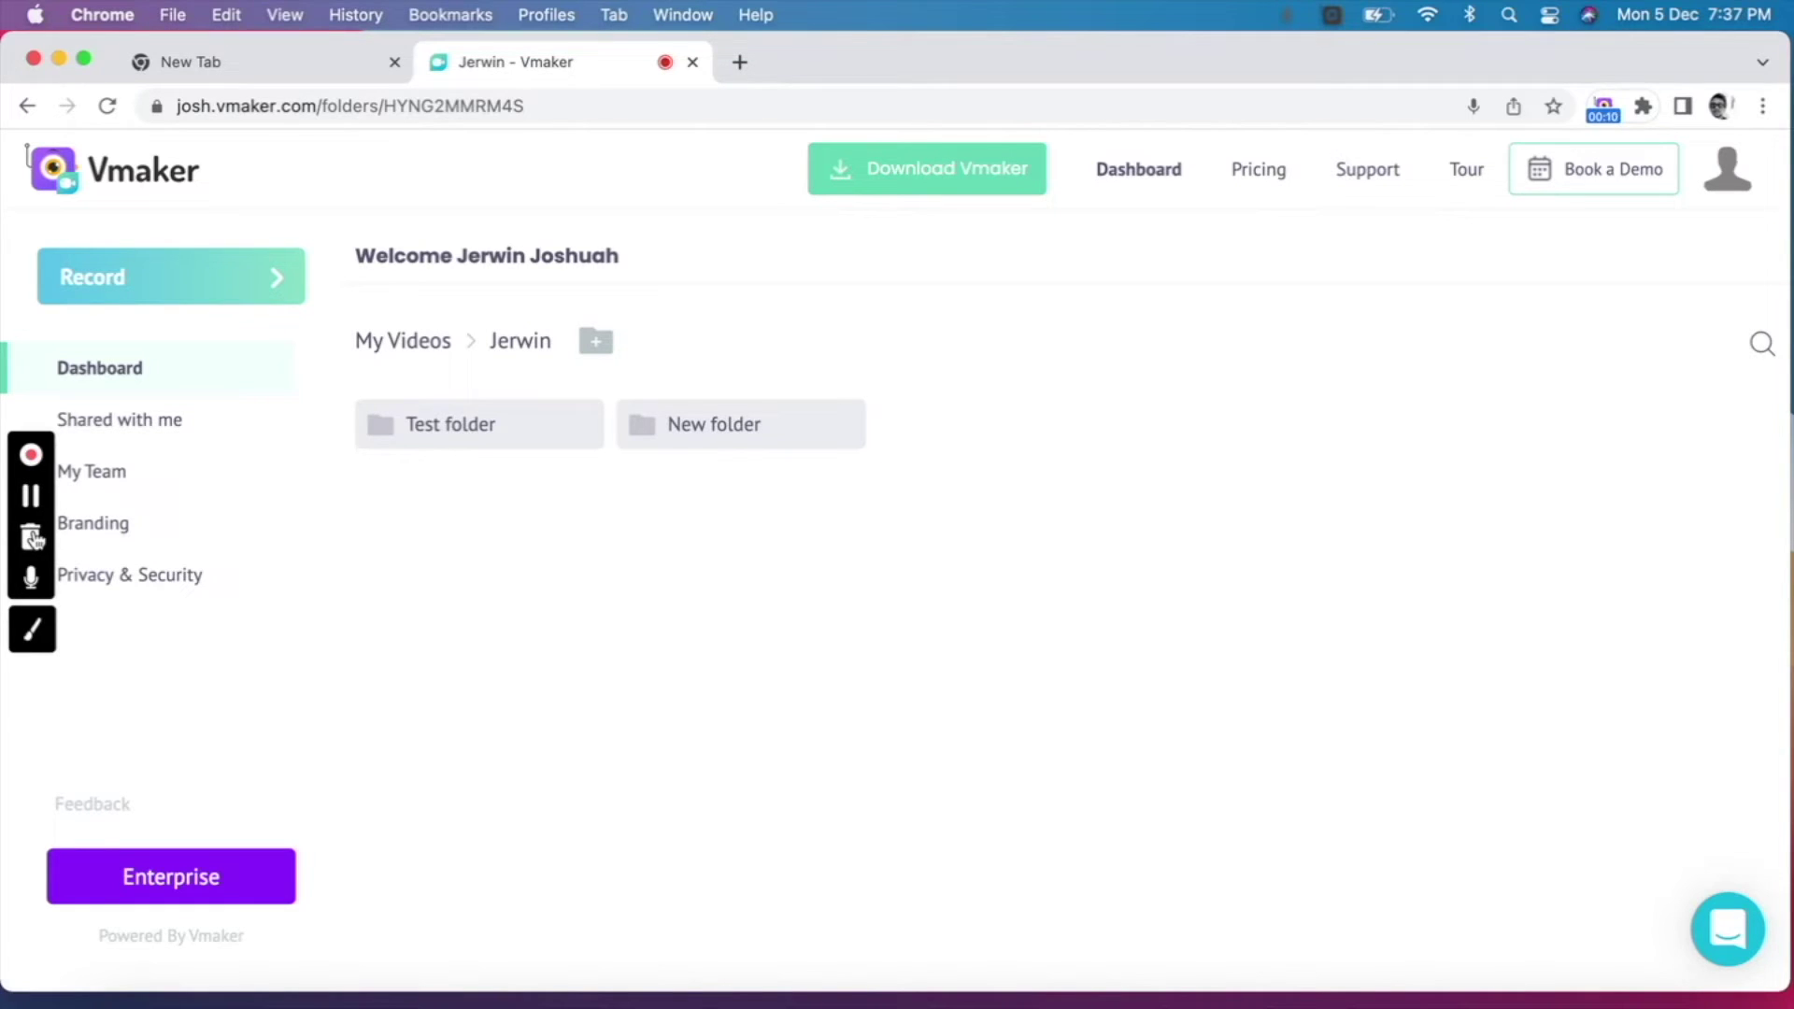
{"action": "left_click", "coordinate": [32, 580]}
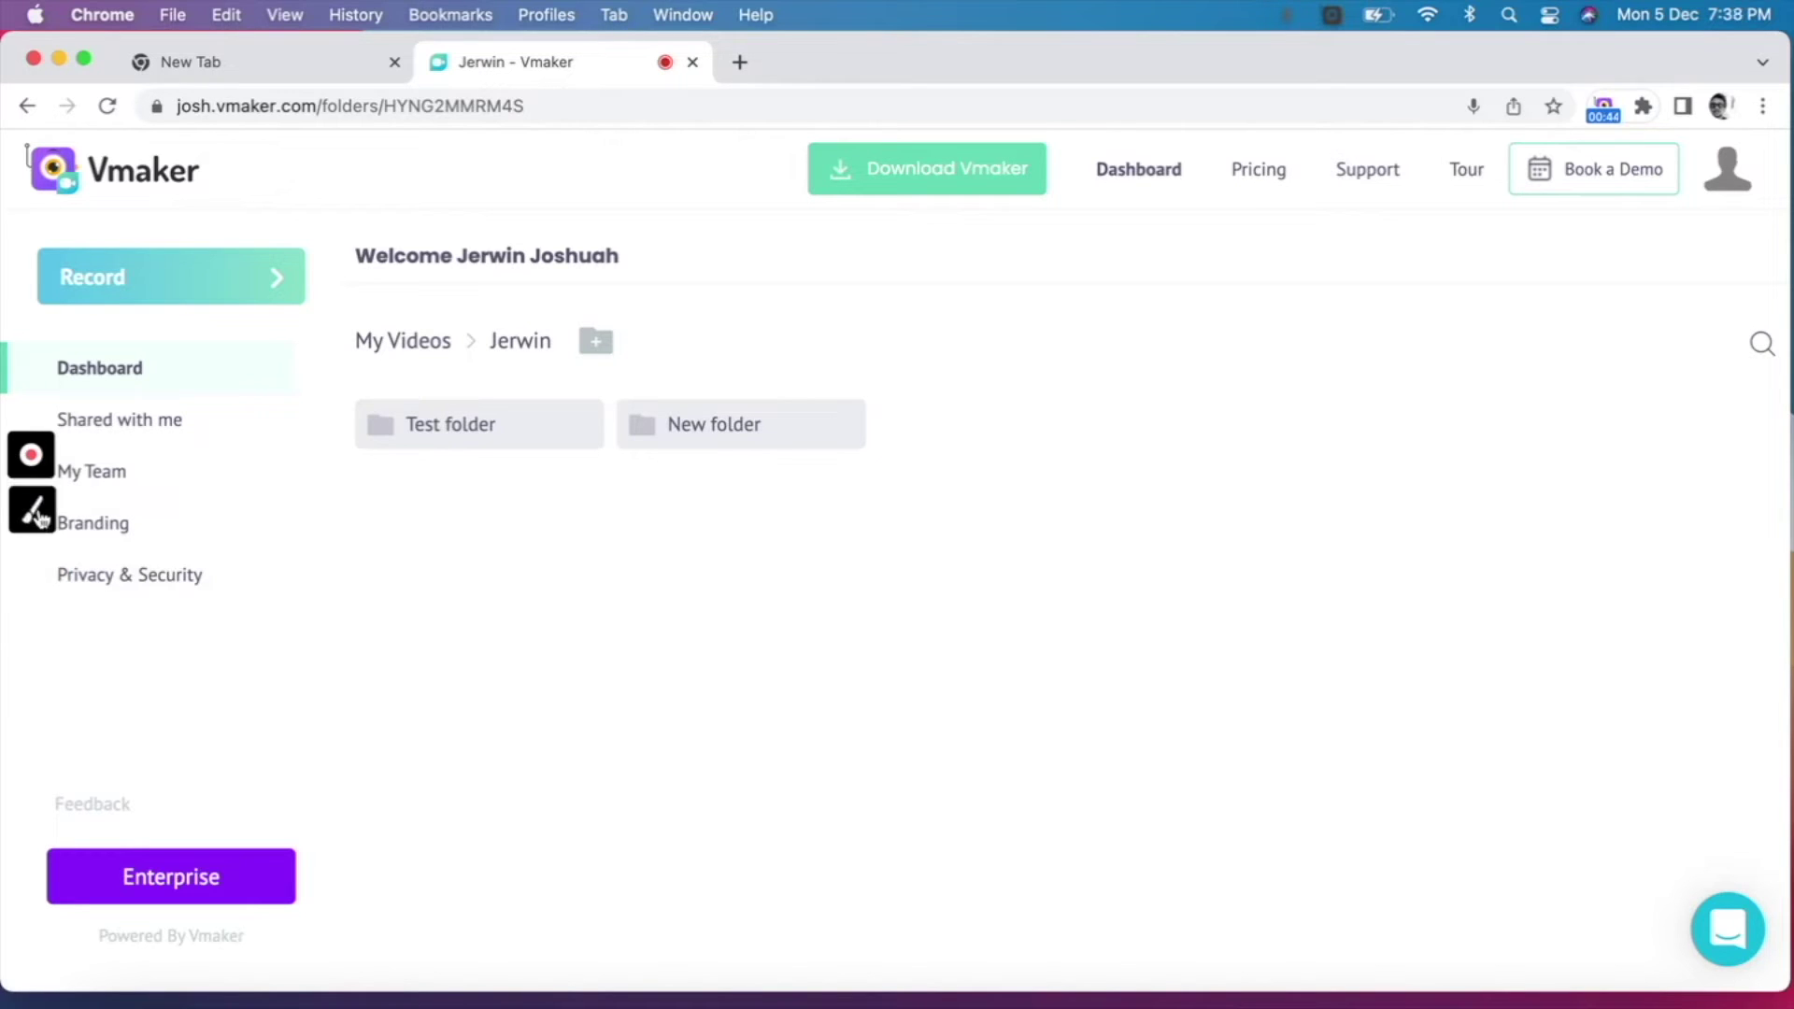
Step: Draw red underlines under Test folder, New folder and Book a Demo, plus a red checkmark
{"action": "left_click", "coordinate": [38, 517]}
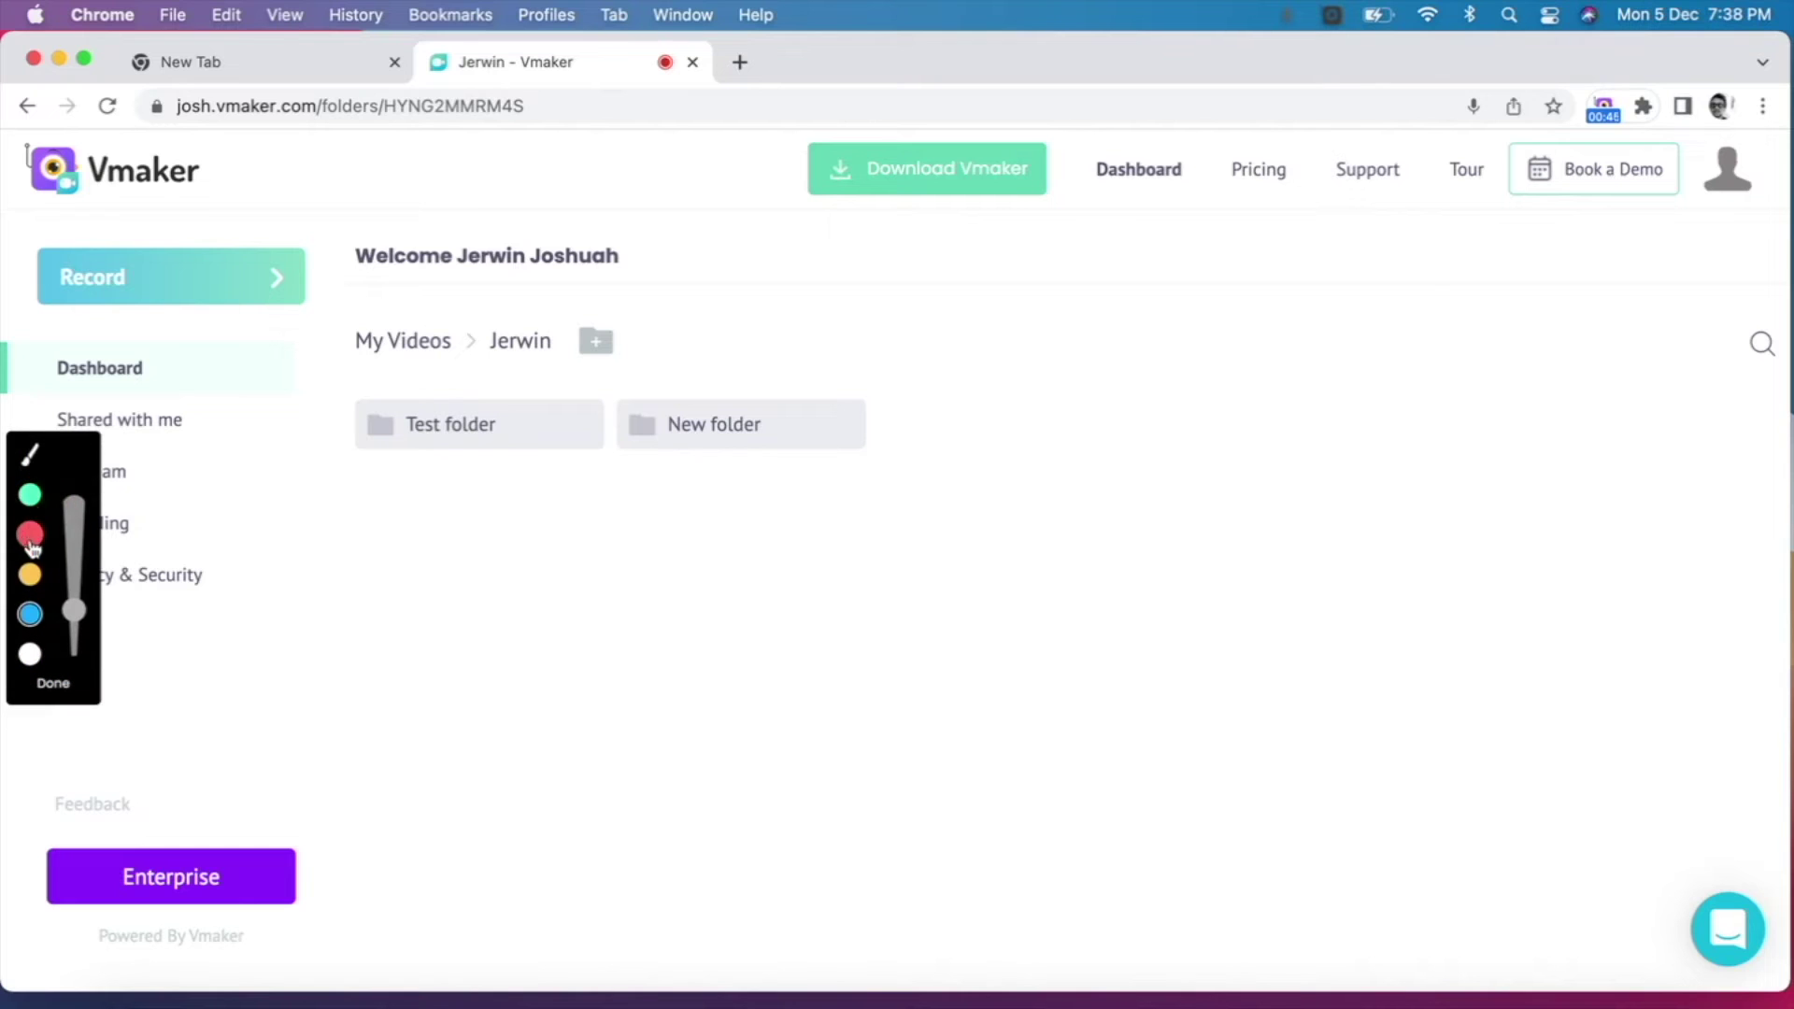
{"action": "left_click", "coordinate": [29, 537]}
{"action": "left_click_drag", "start_coordinate": [75, 611], "coordinate": [80, 602]}
{"action": "left_click_drag", "start_coordinate": [370, 474], "coordinate": [847, 470]}
{"action": "left_click_drag", "start_coordinate": [1523, 204], "coordinate": [1670, 207]}
{"action": "left_click_drag", "start_coordinate": [826, 373], "coordinate": [947, 309]}
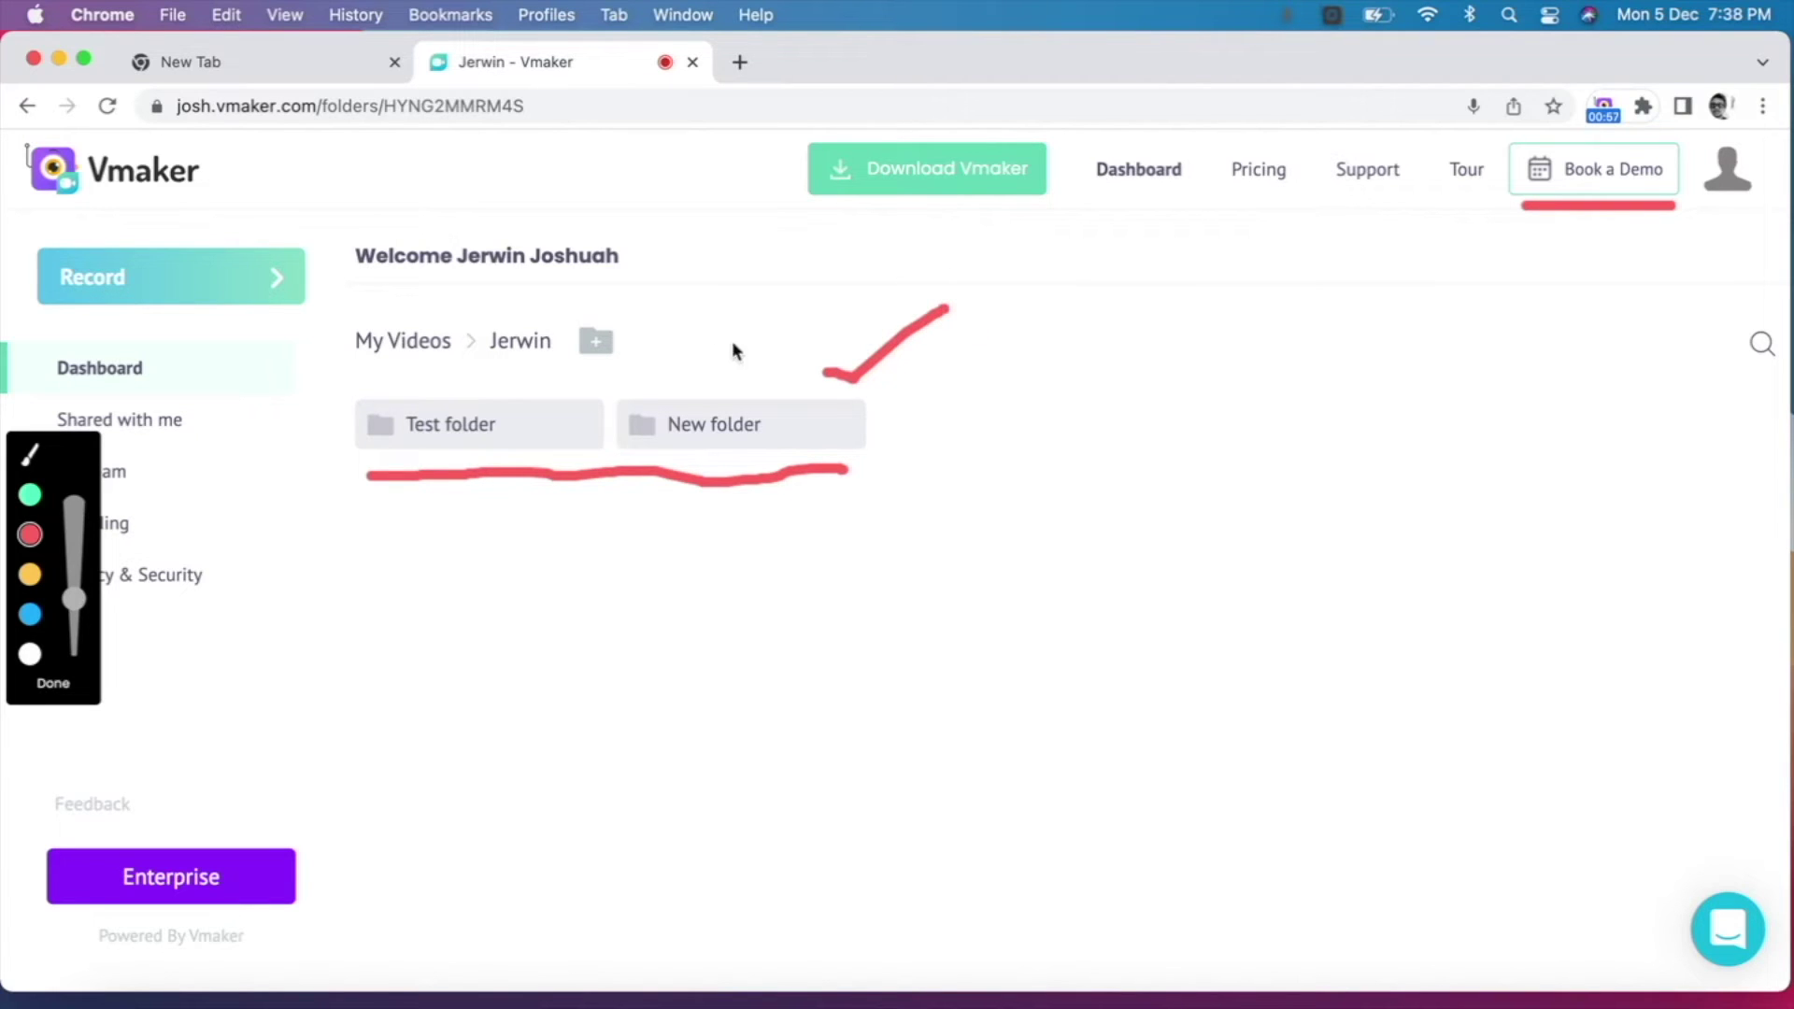
Step: Clear the annotations and stop recording, opening the 1:04 '01 December 2022 Recording' page
{"action": "left_click", "coordinate": [54, 682]}
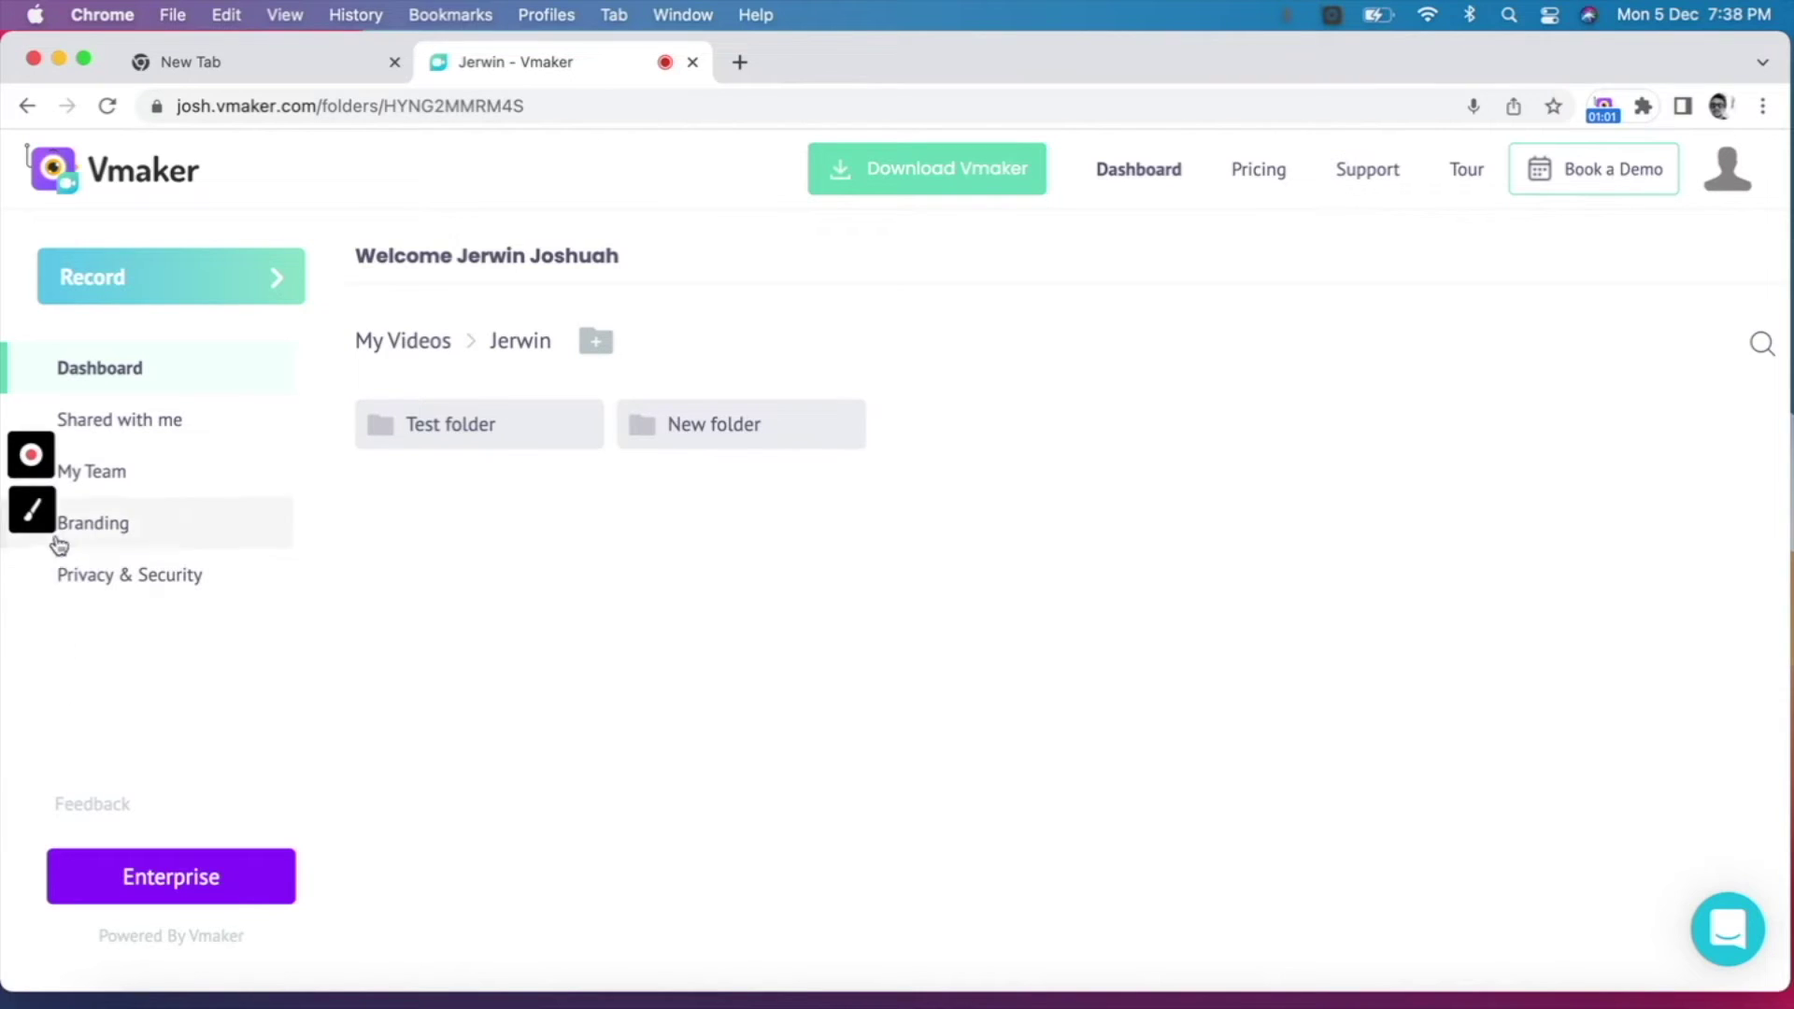
{"action": "mouse_move", "coordinate": [38, 460]}
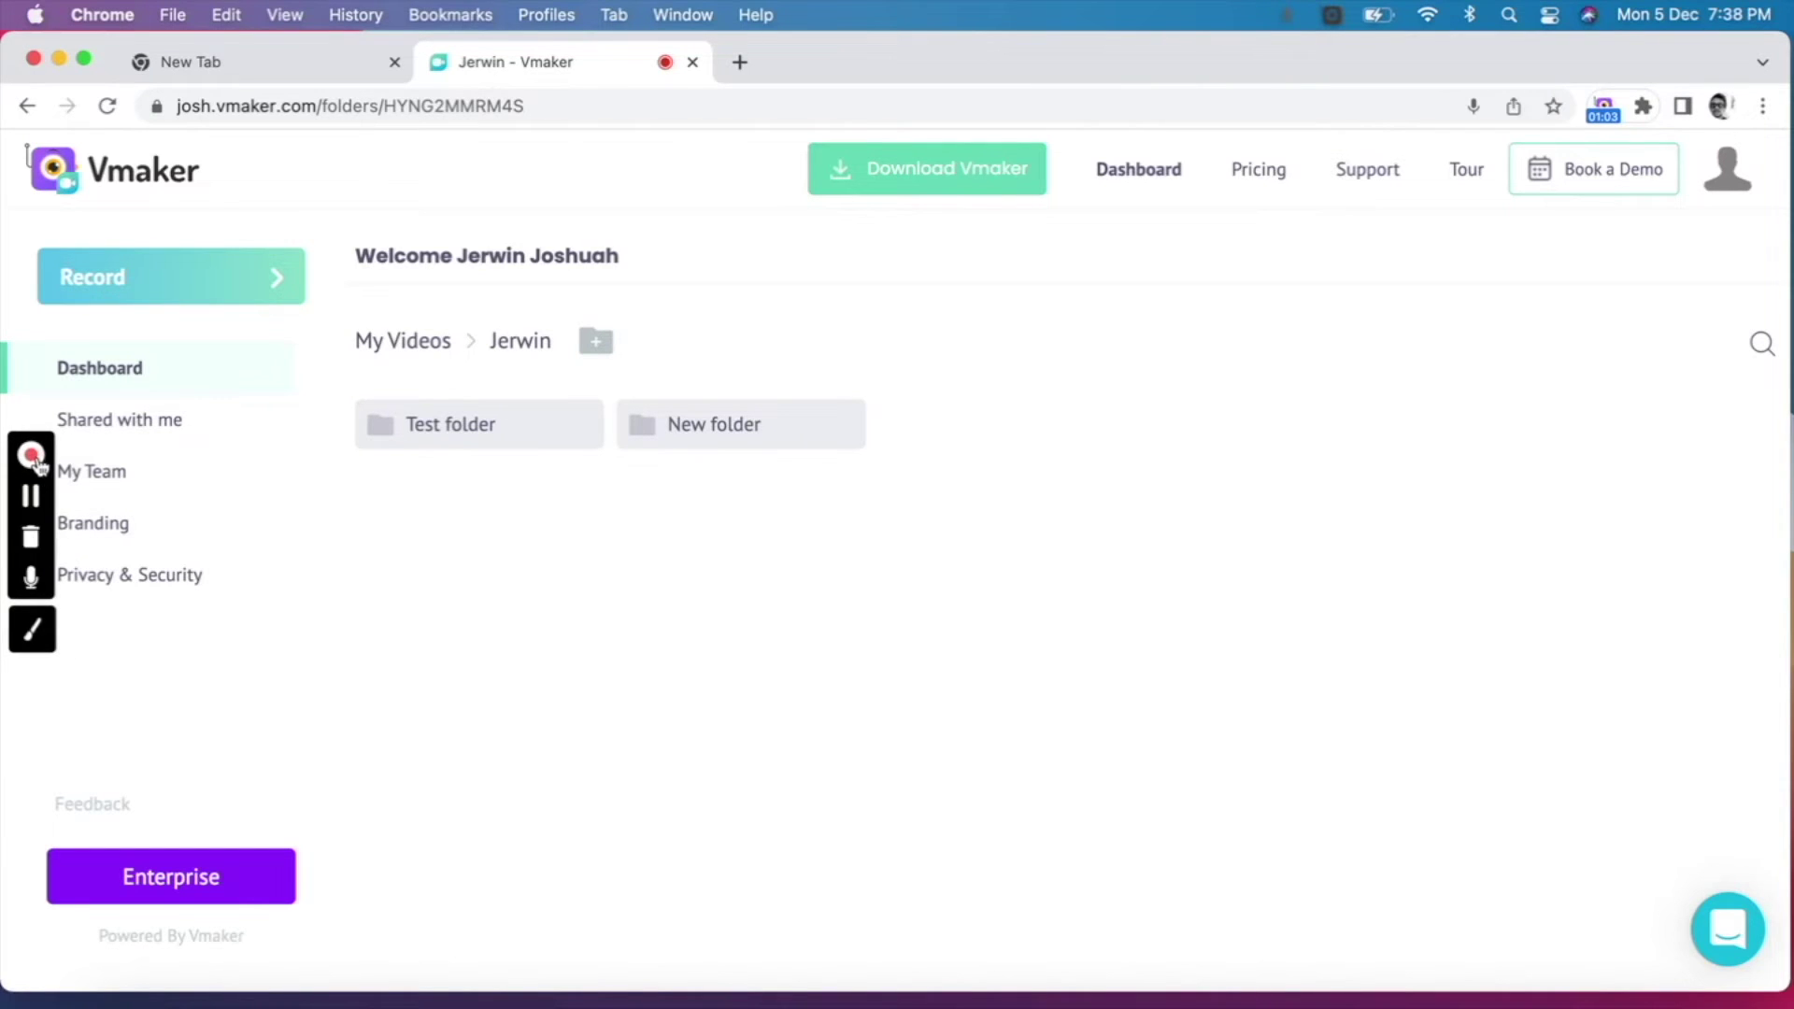
{"action": "left_click", "coordinate": [30, 456]}
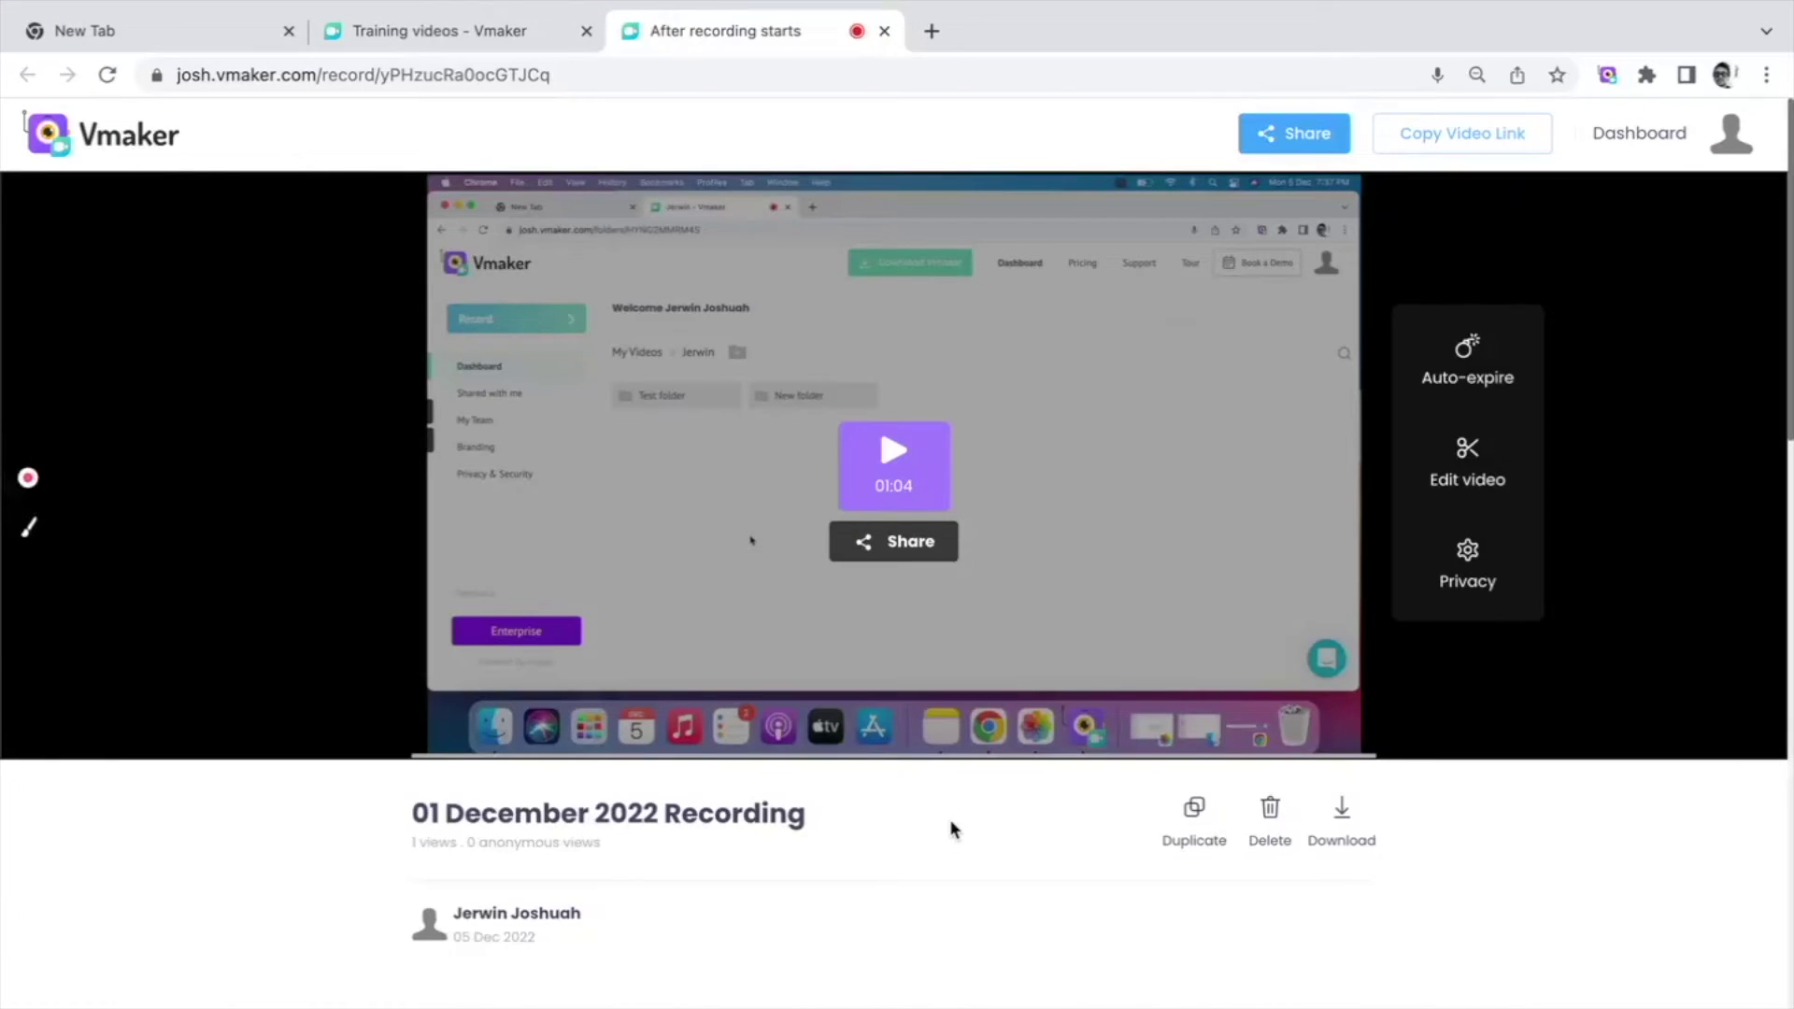
Step: Rename the video to 'Training video with instructions' and copy its video link
{"action": "left_click", "coordinate": [769, 811]}
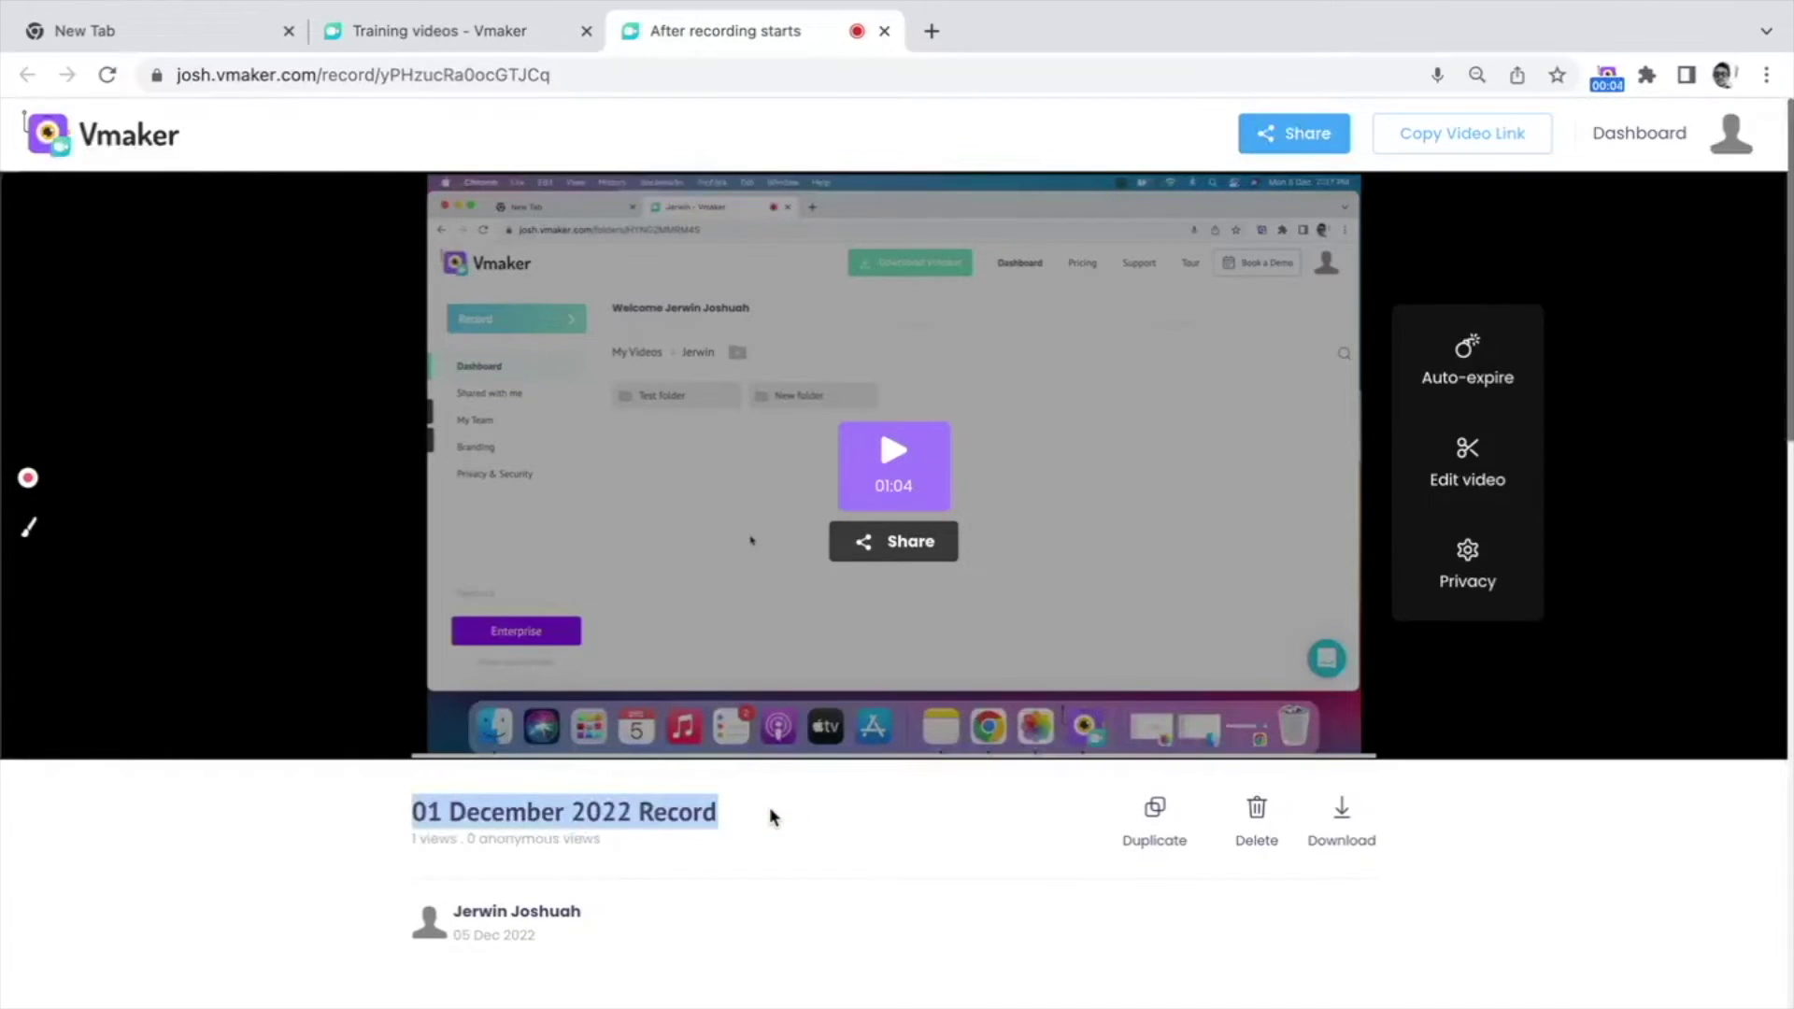
{"action": "type", "text": "Training"}
{"action": "type", "text": " video with "}
{"action": "type", "text": "instruction"}
{"action": "type", "text": "s"}
{"action": "left_click", "coordinate": [961, 863]}
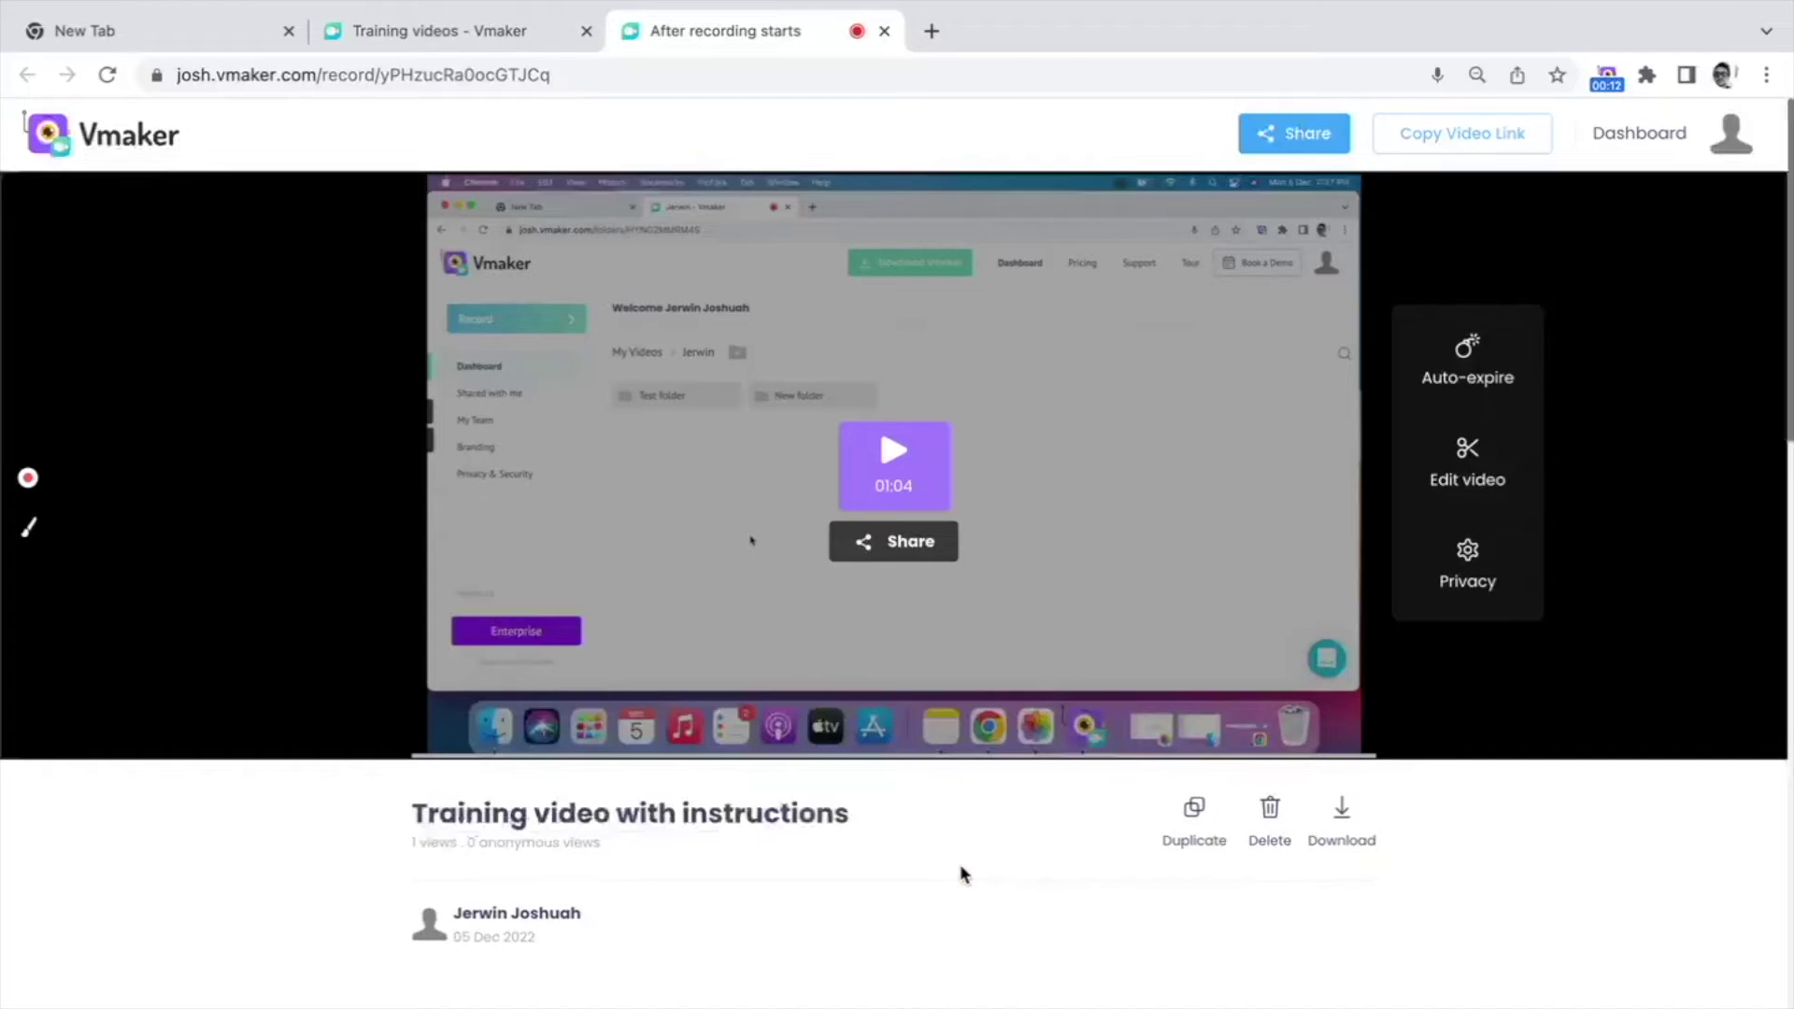
{"action": "left_click", "coordinate": [1456, 137]}
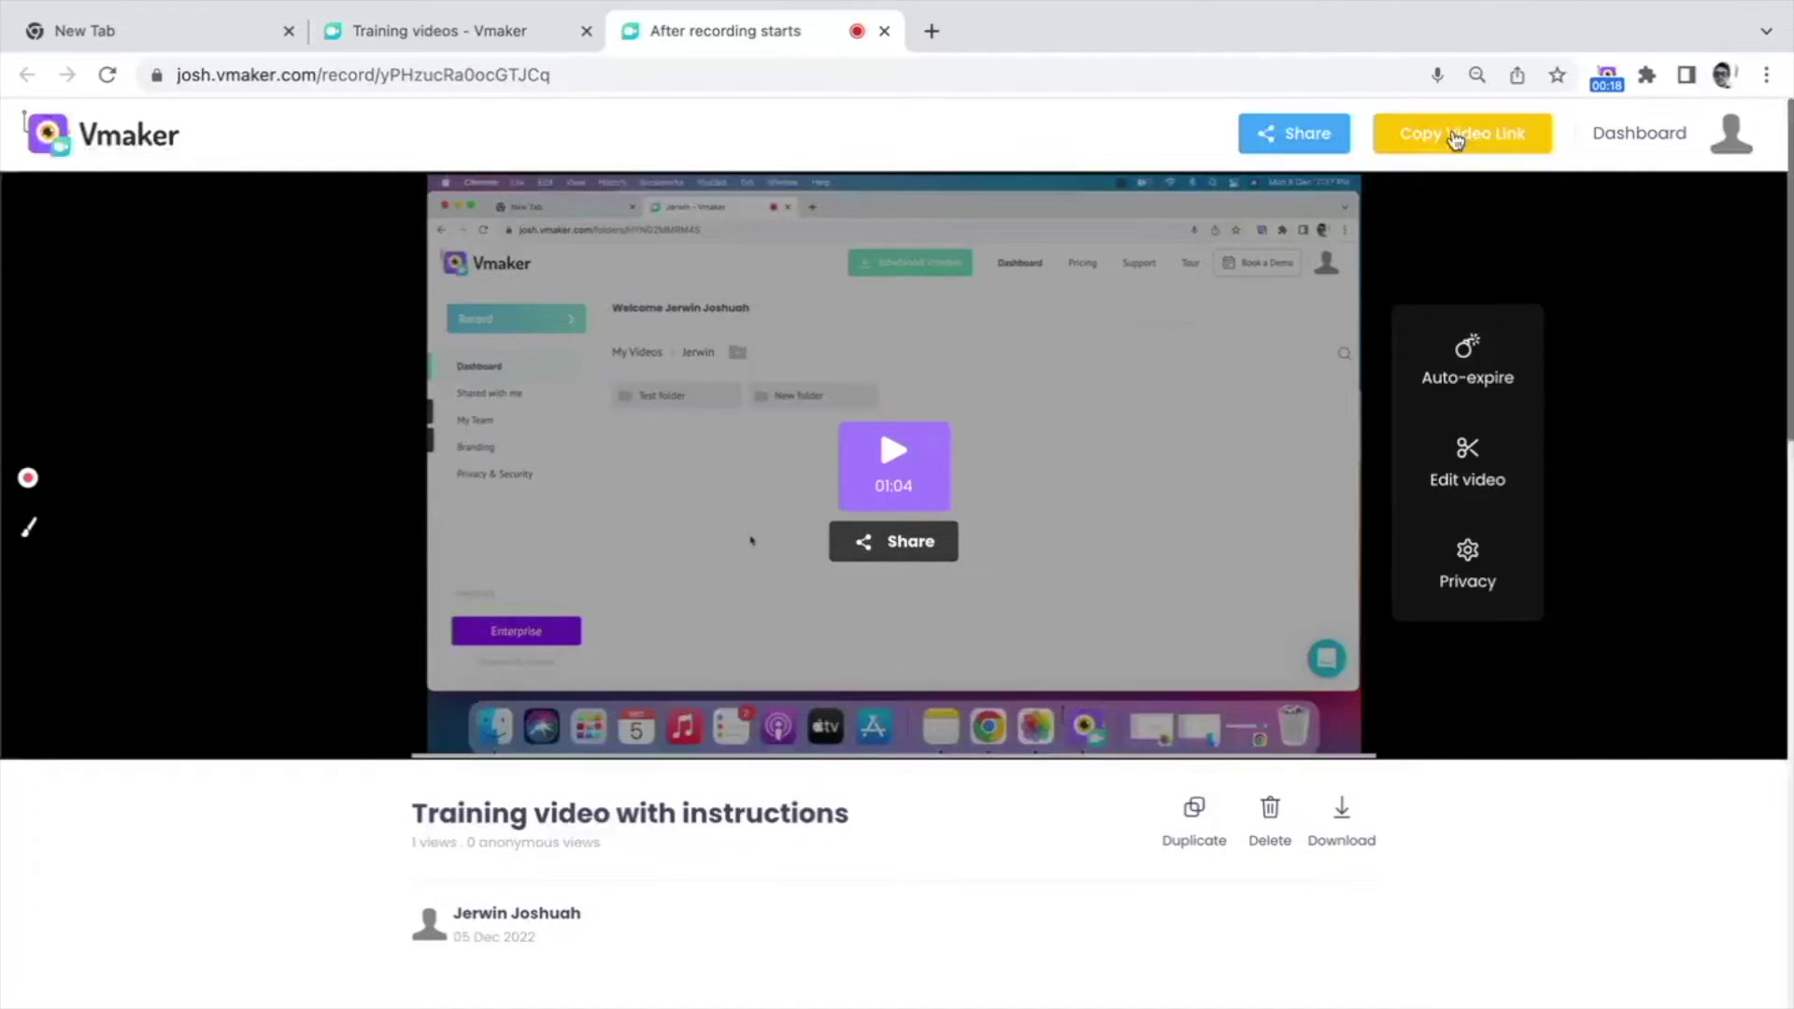
{"action": "left_click", "coordinate": [1326, 152]}
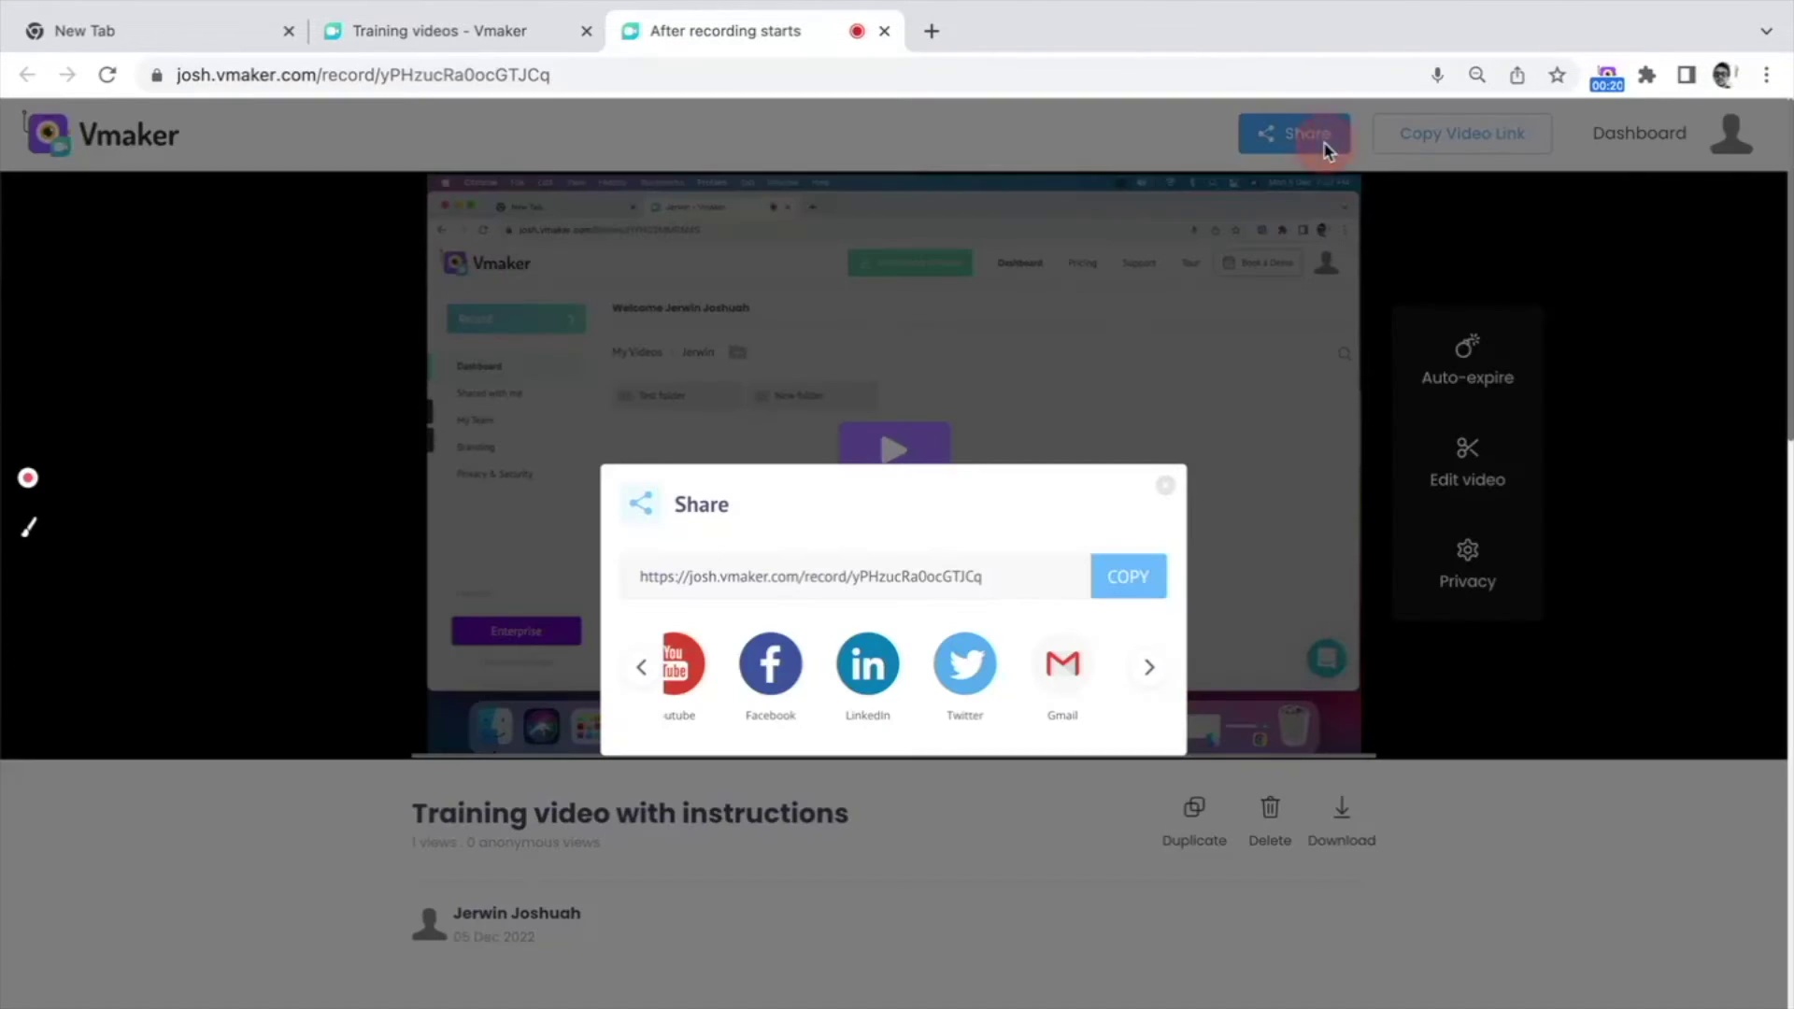
Step: Copy the share link and view the video's embed code
{"action": "left_click", "coordinate": [1149, 580]}
{"action": "left_click", "coordinate": [647, 666]}
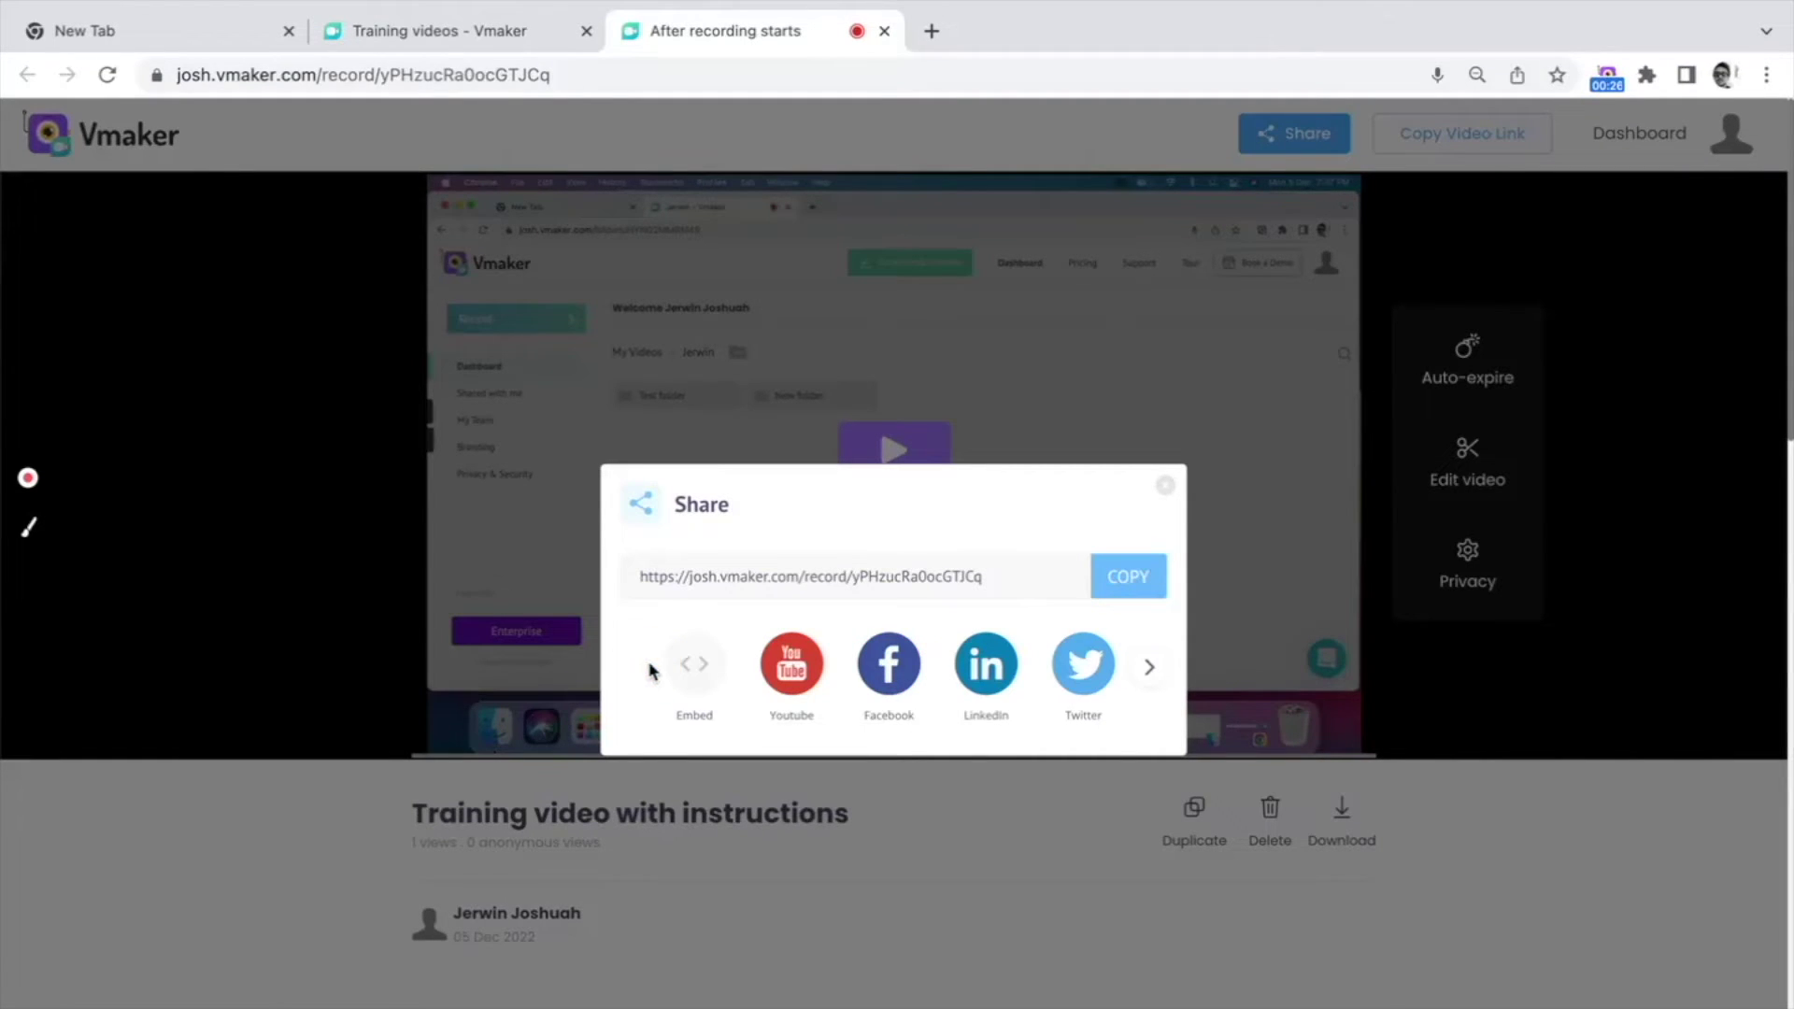
{"action": "left_click", "coordinate": [700, 666]}
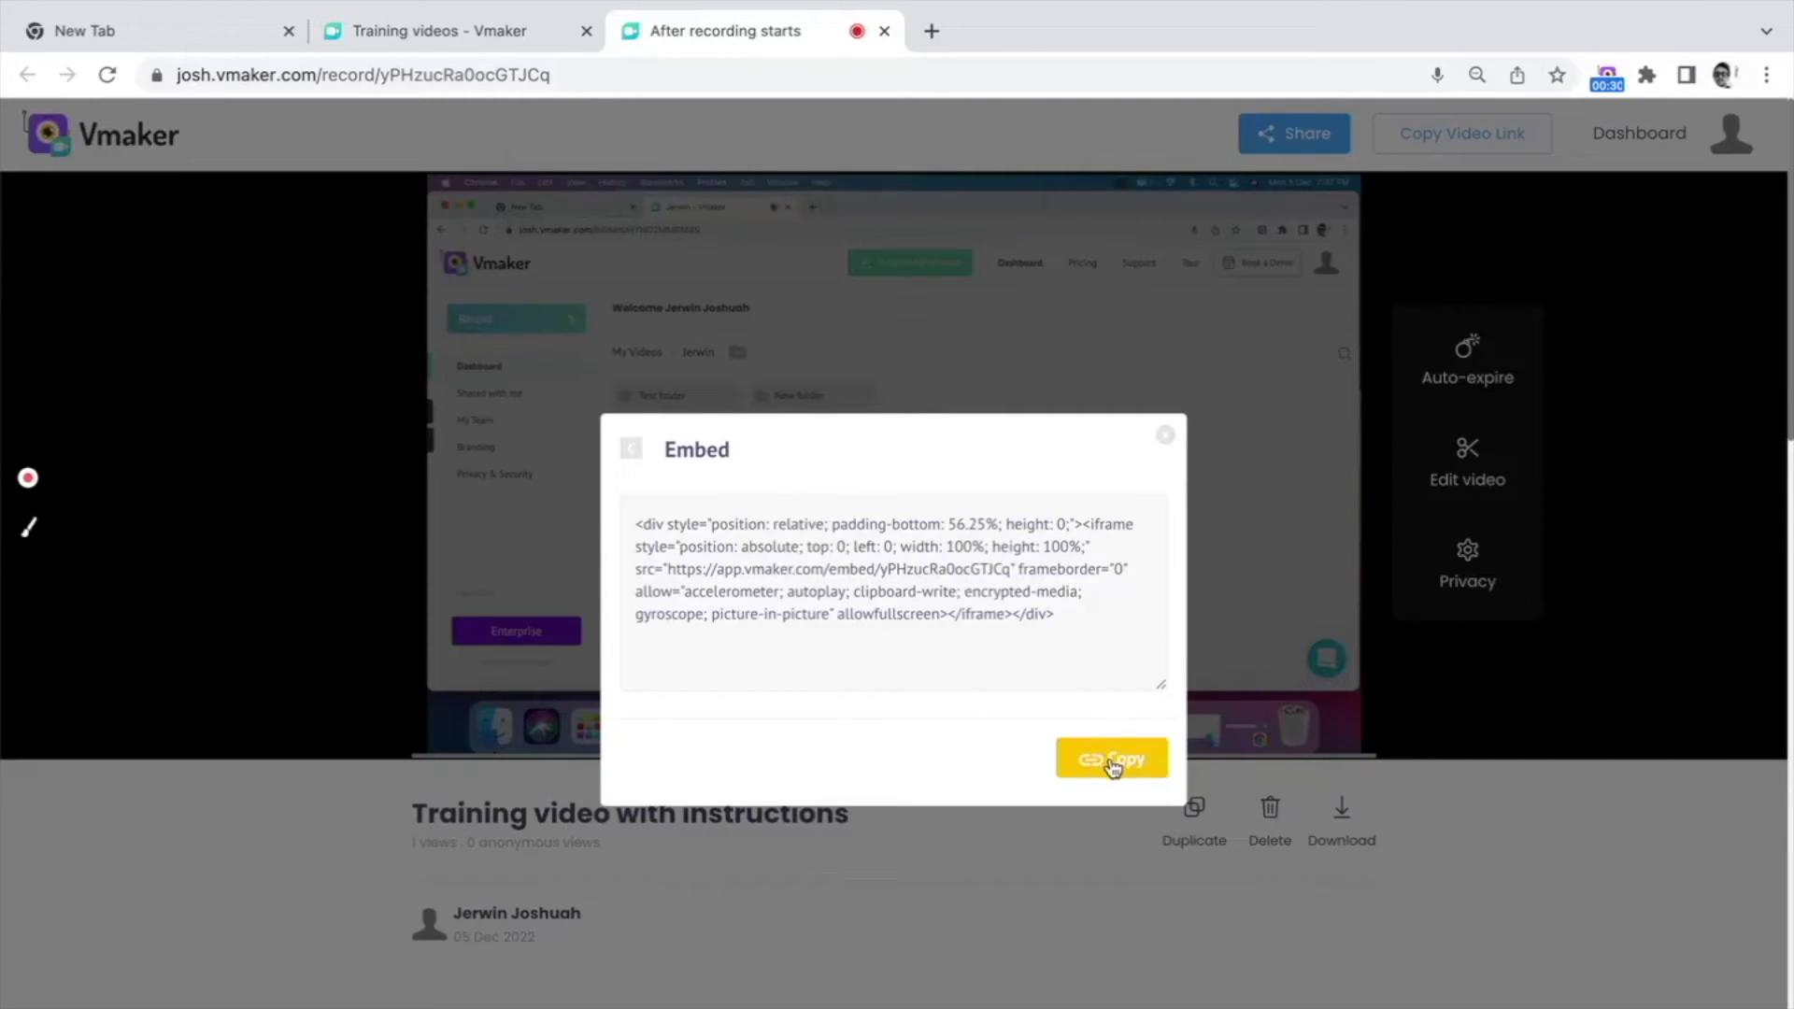
{"action": "left_click", "coordinate": [633, 450]}
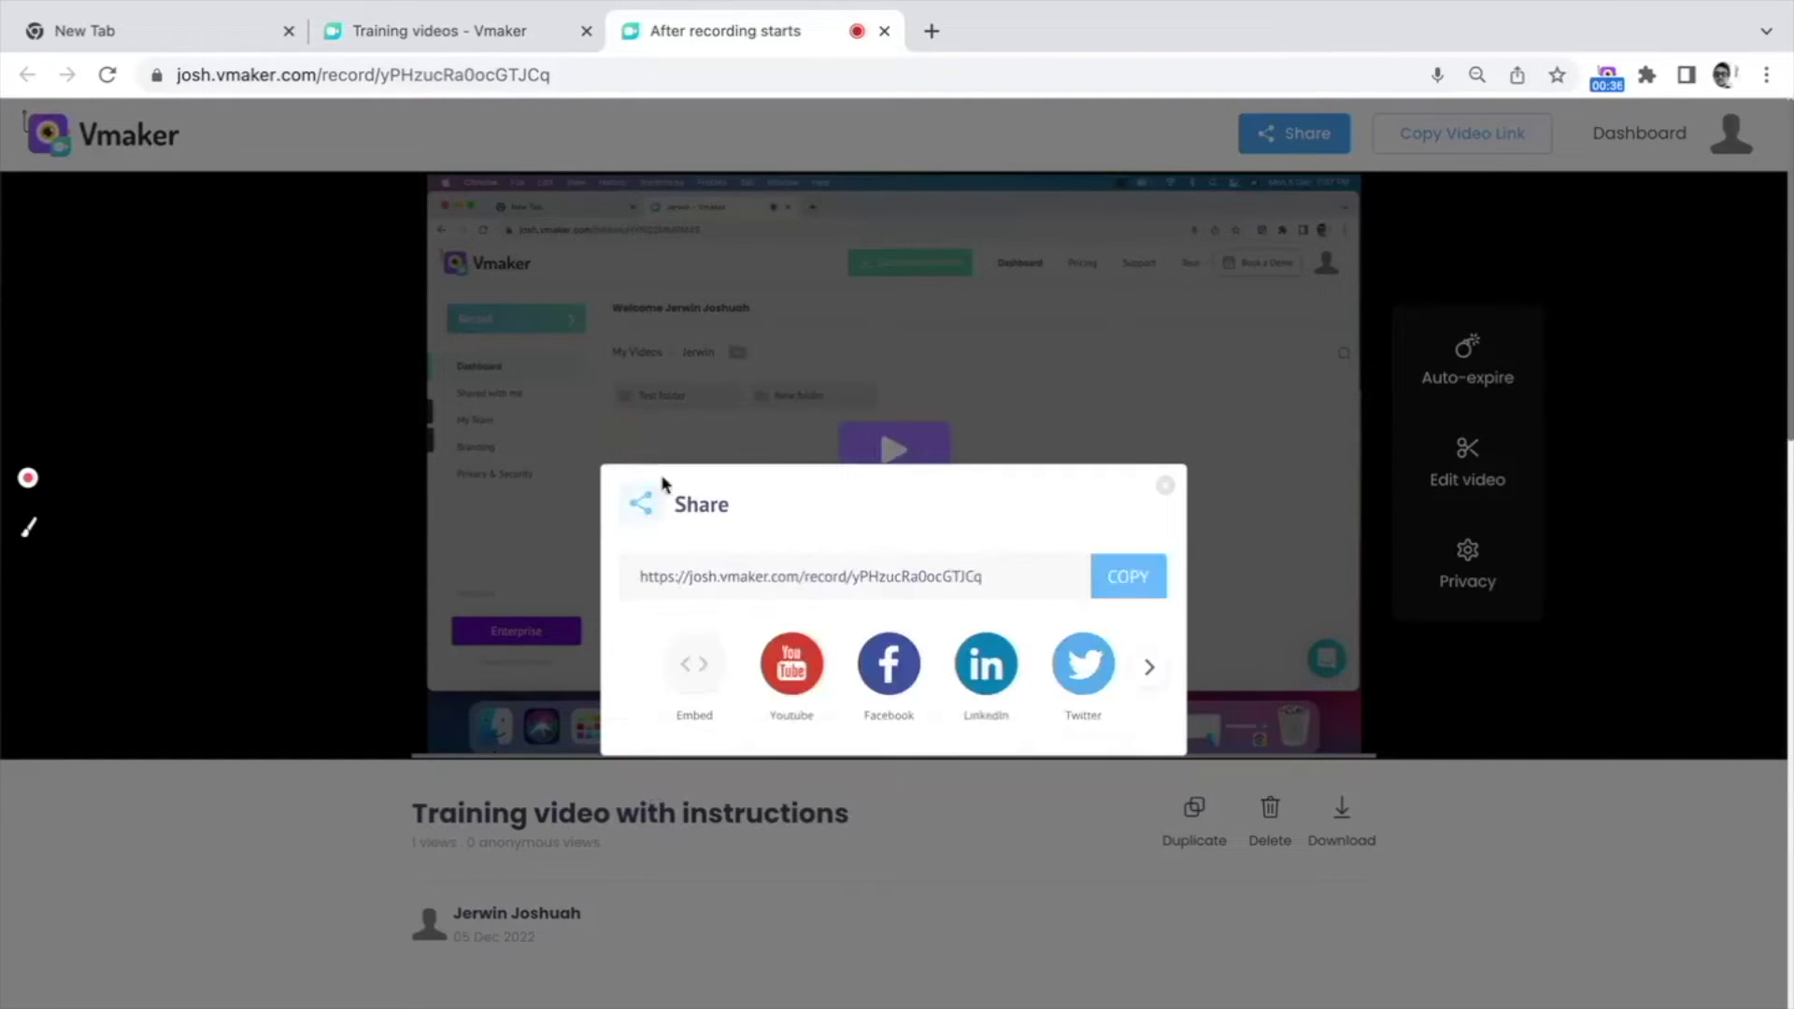
Step: Review the YouTube publishing form and other sharing destinations, then close the Share dialog
{"action": "left_click", "coordinate": [805, 662]}
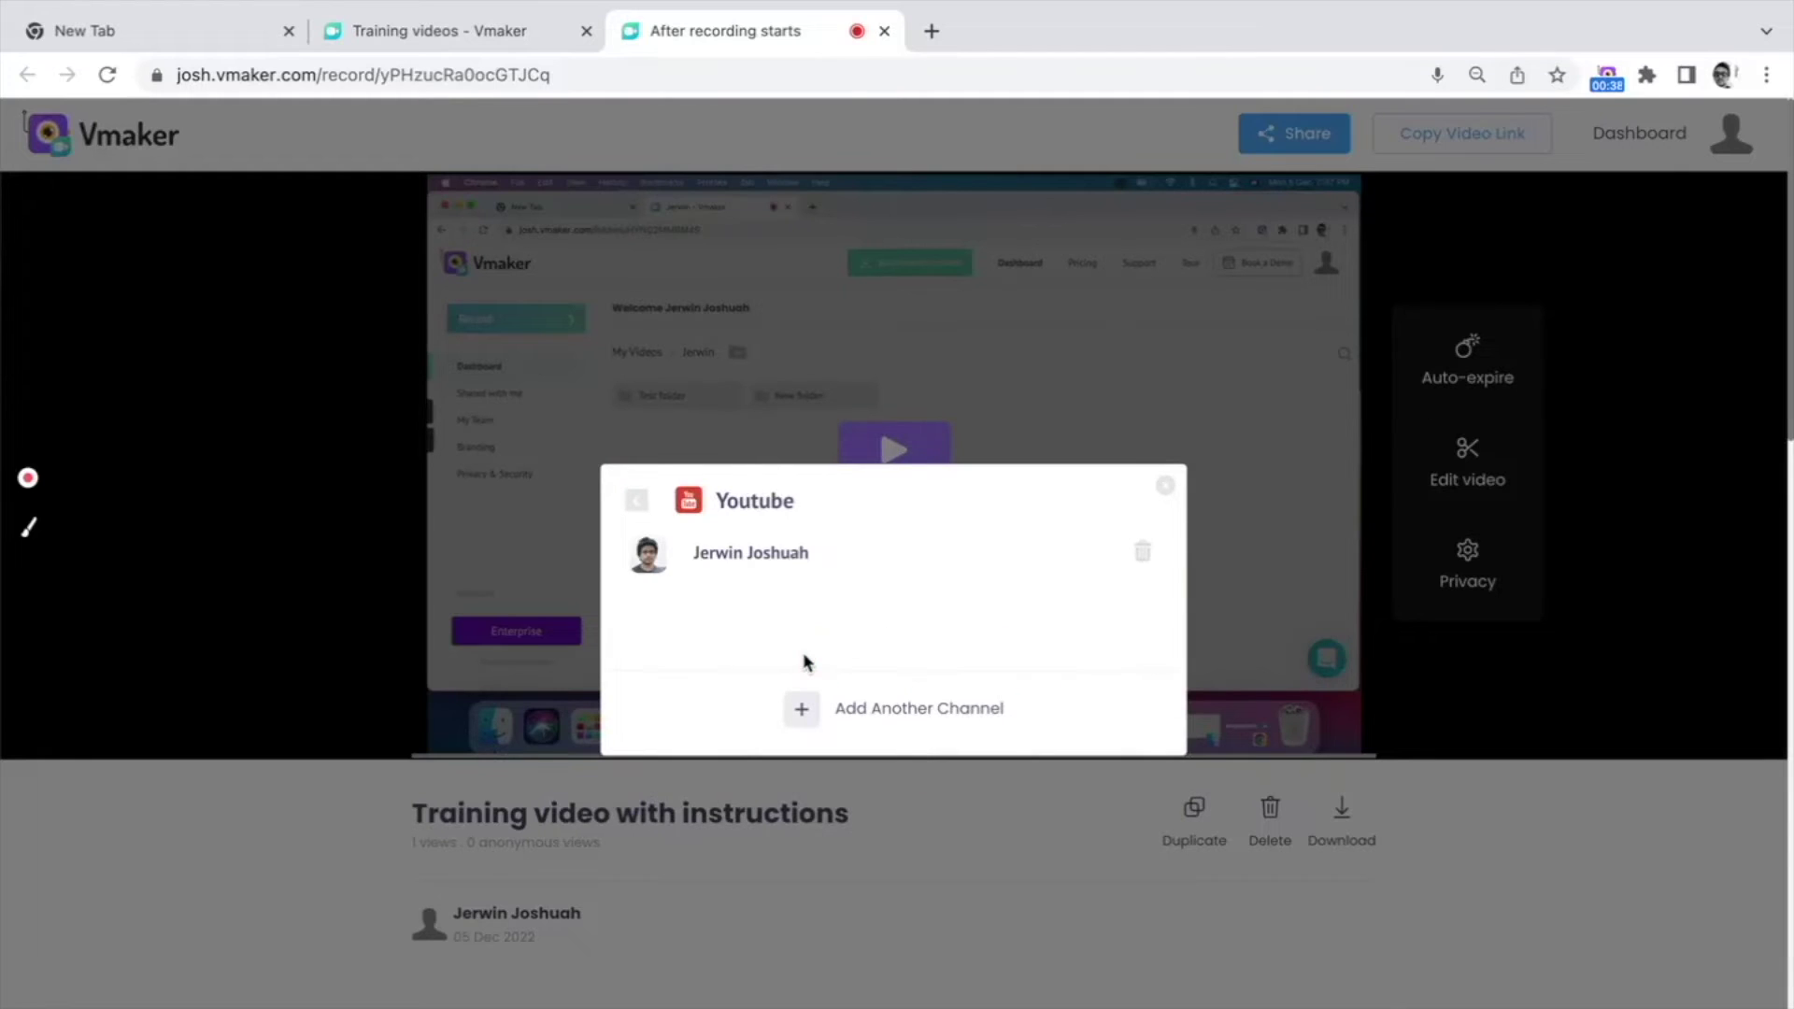
{"action": "left_click", "coordinate": [822, 566]}
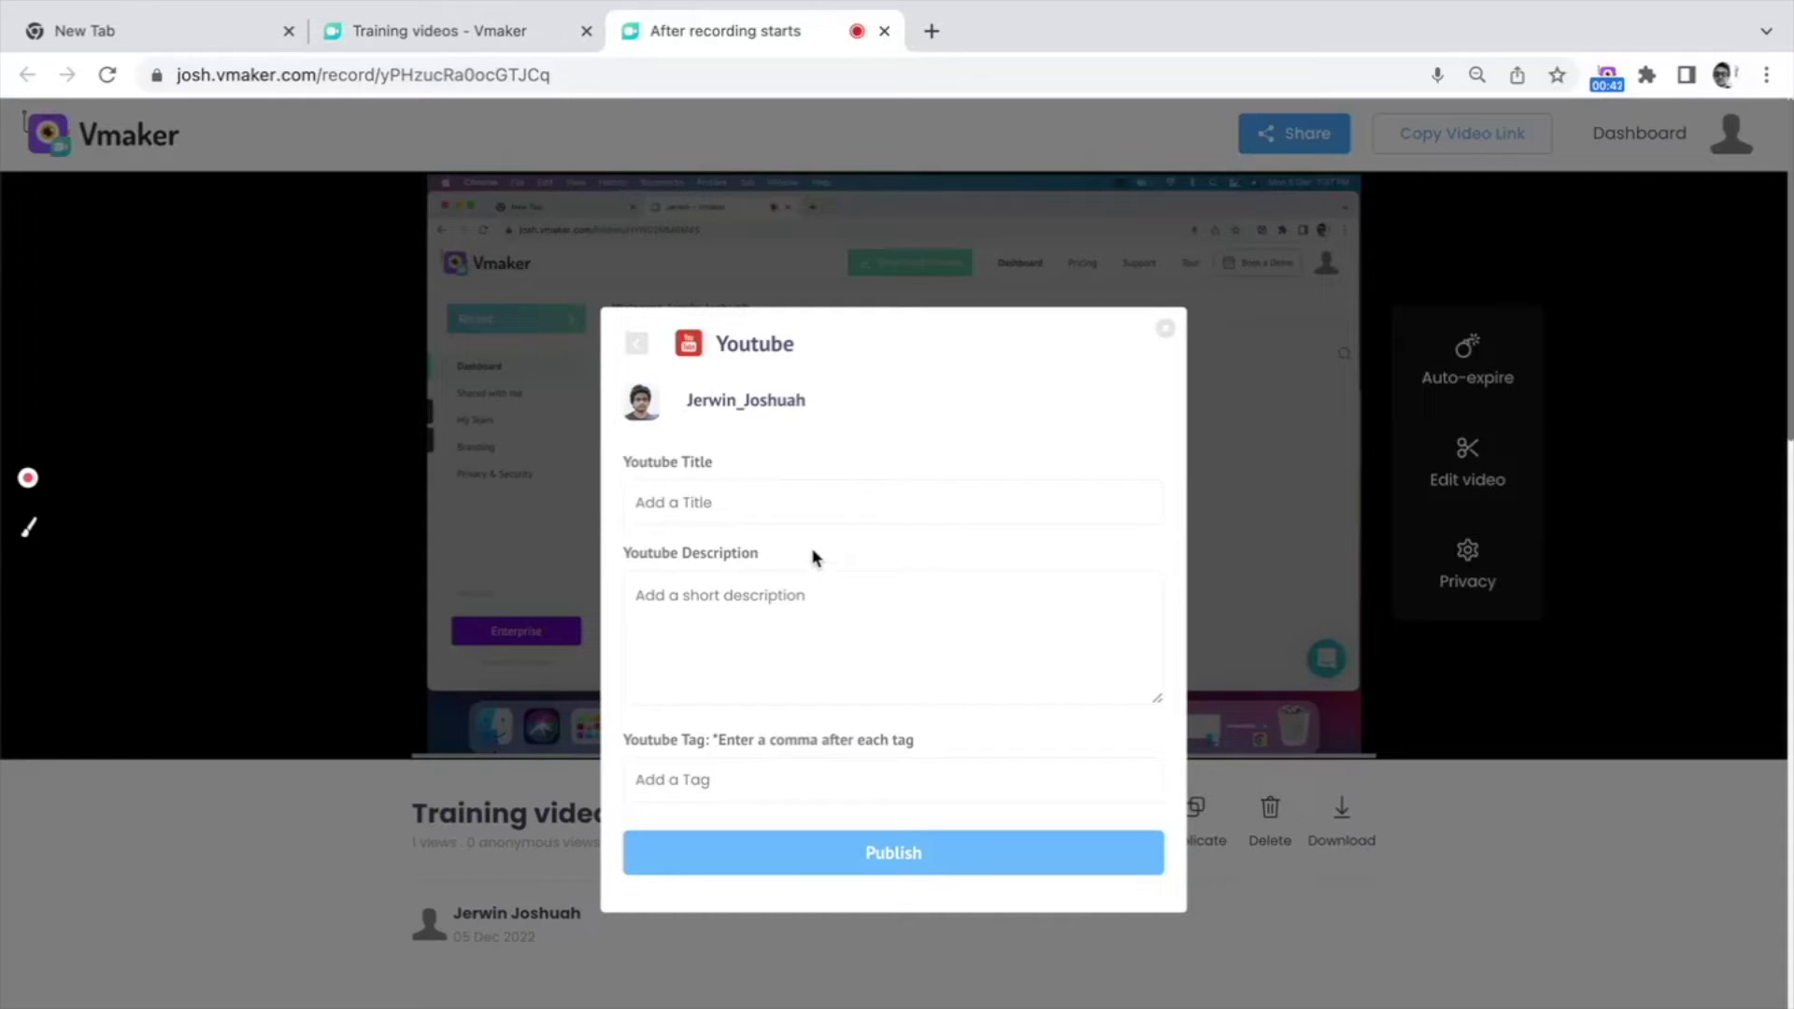
{"action": "left_click", "coordinate": [637, 343]}
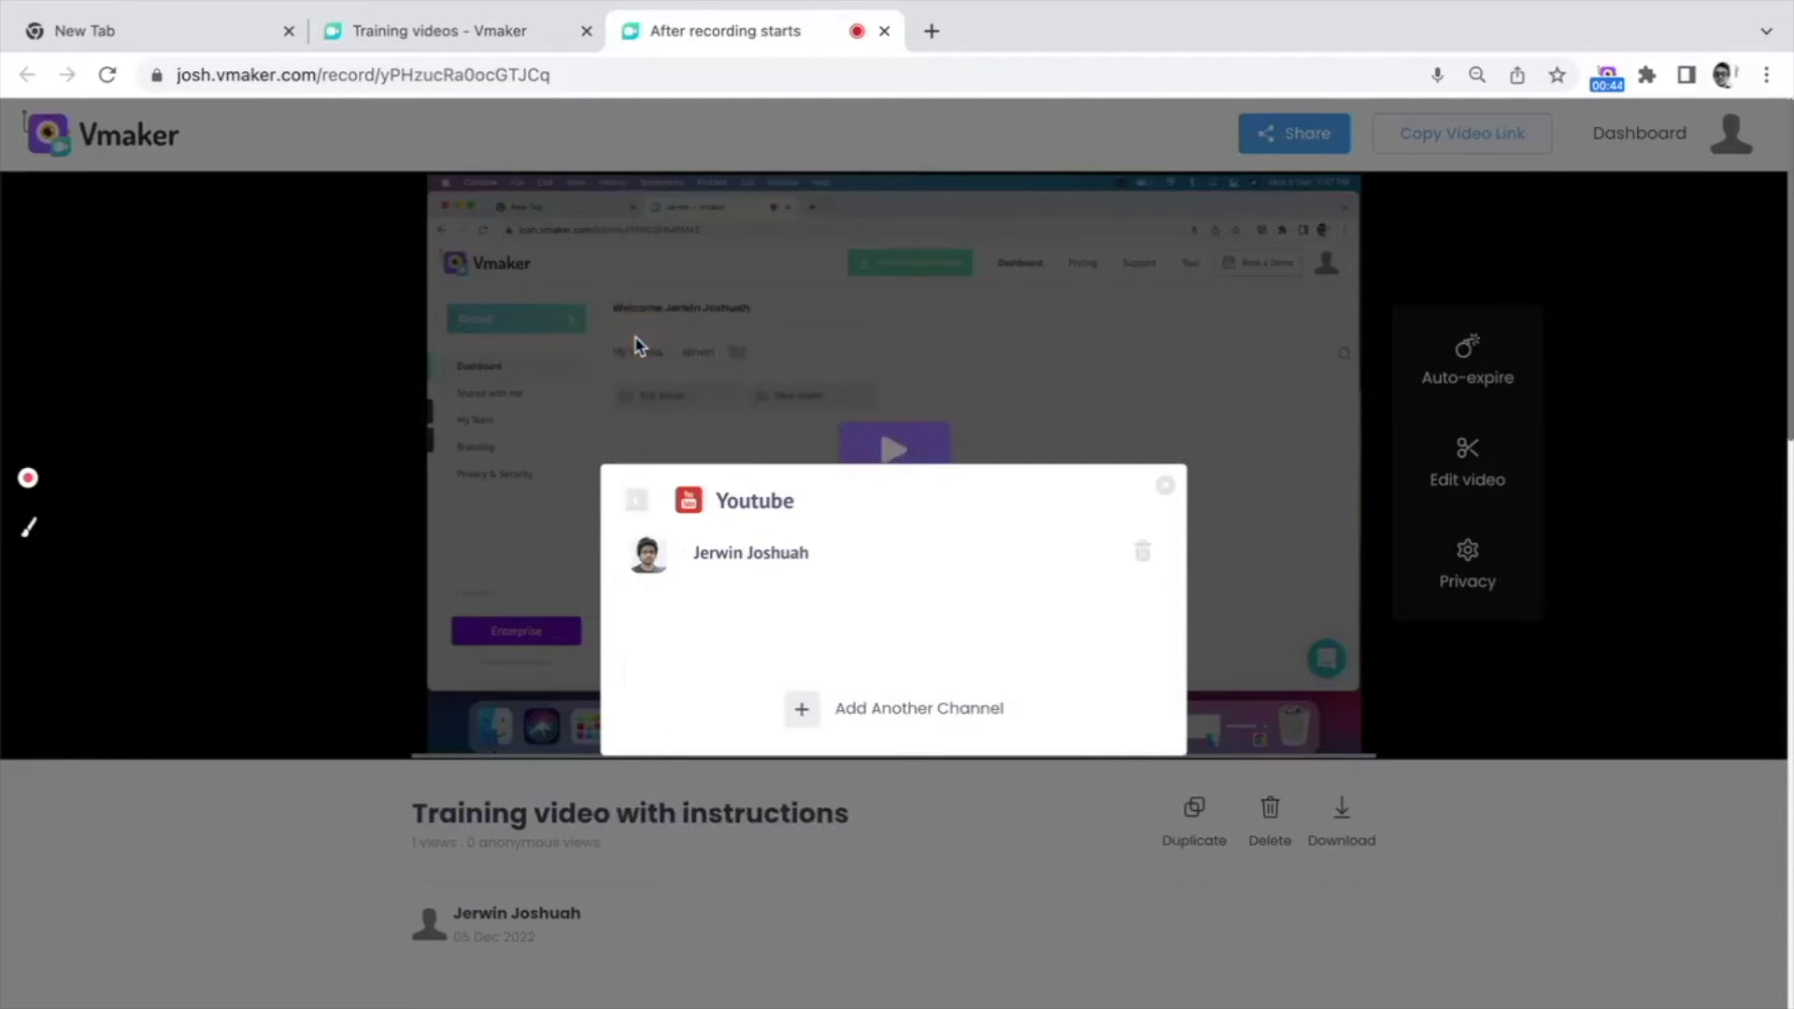
{"action": "left_click", "coordinate": [637, 500]}
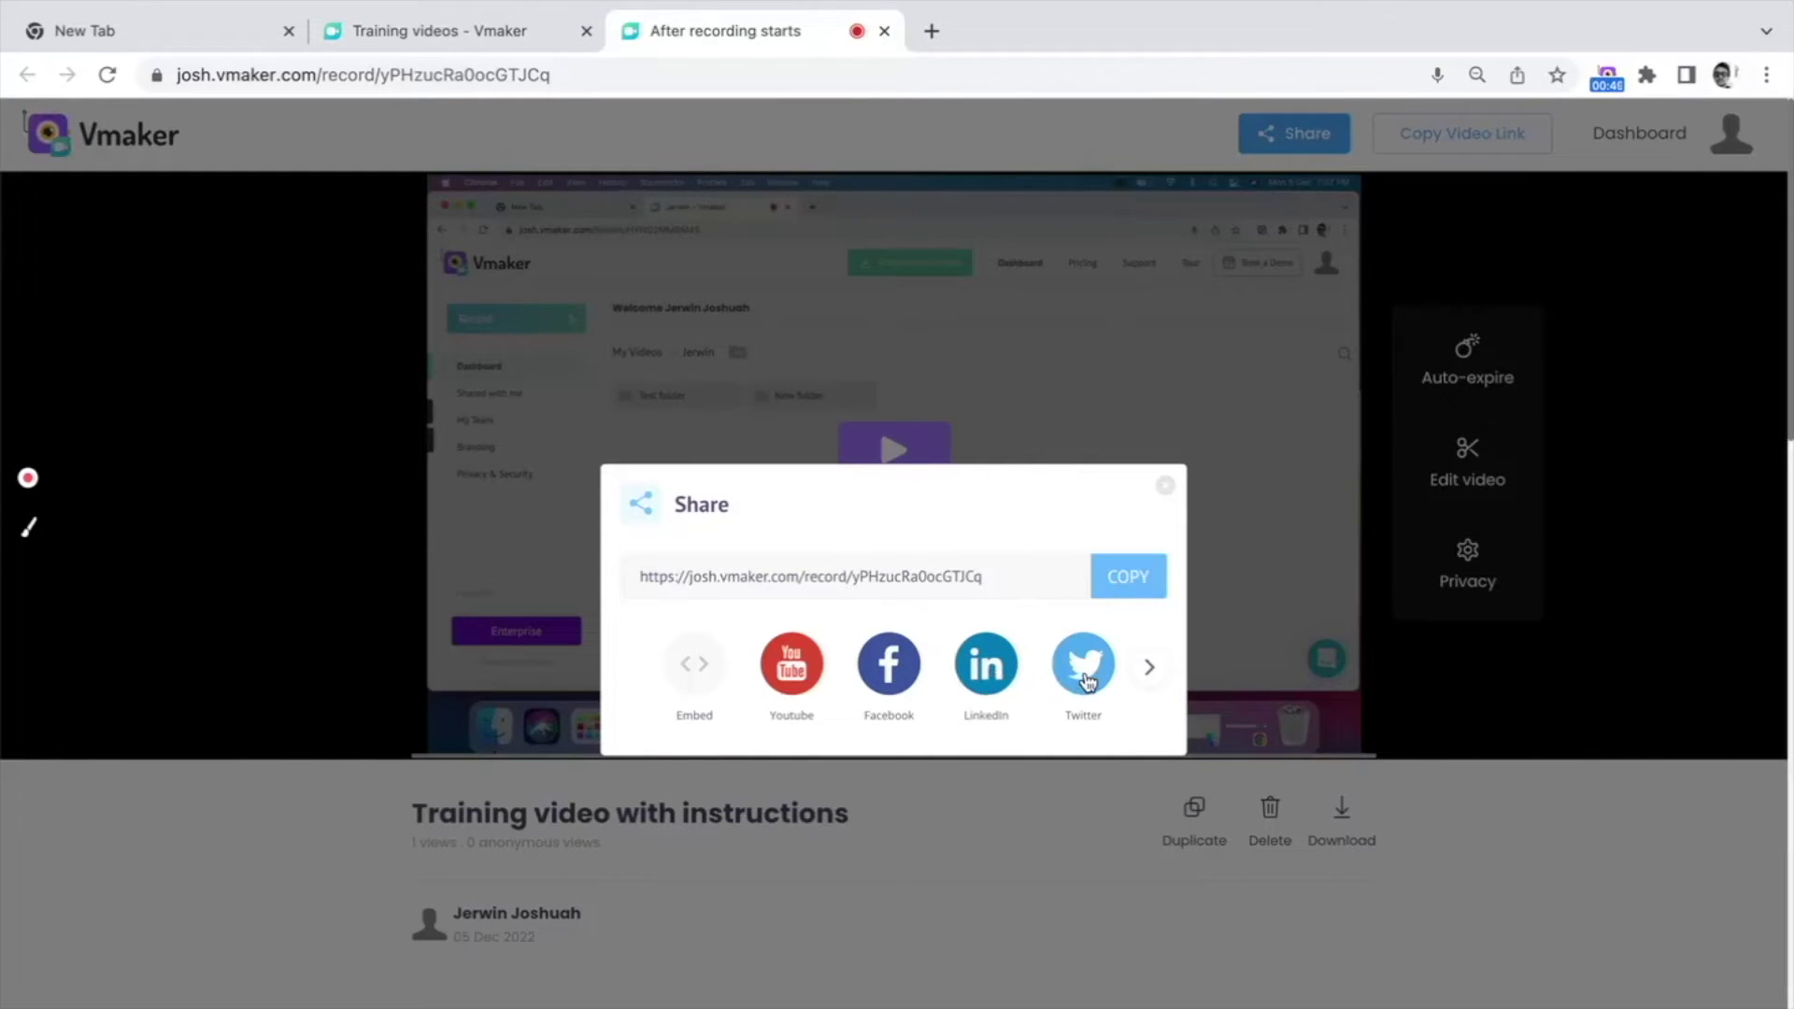
{"action": "left_click", "coordinate": [1143, 680]}
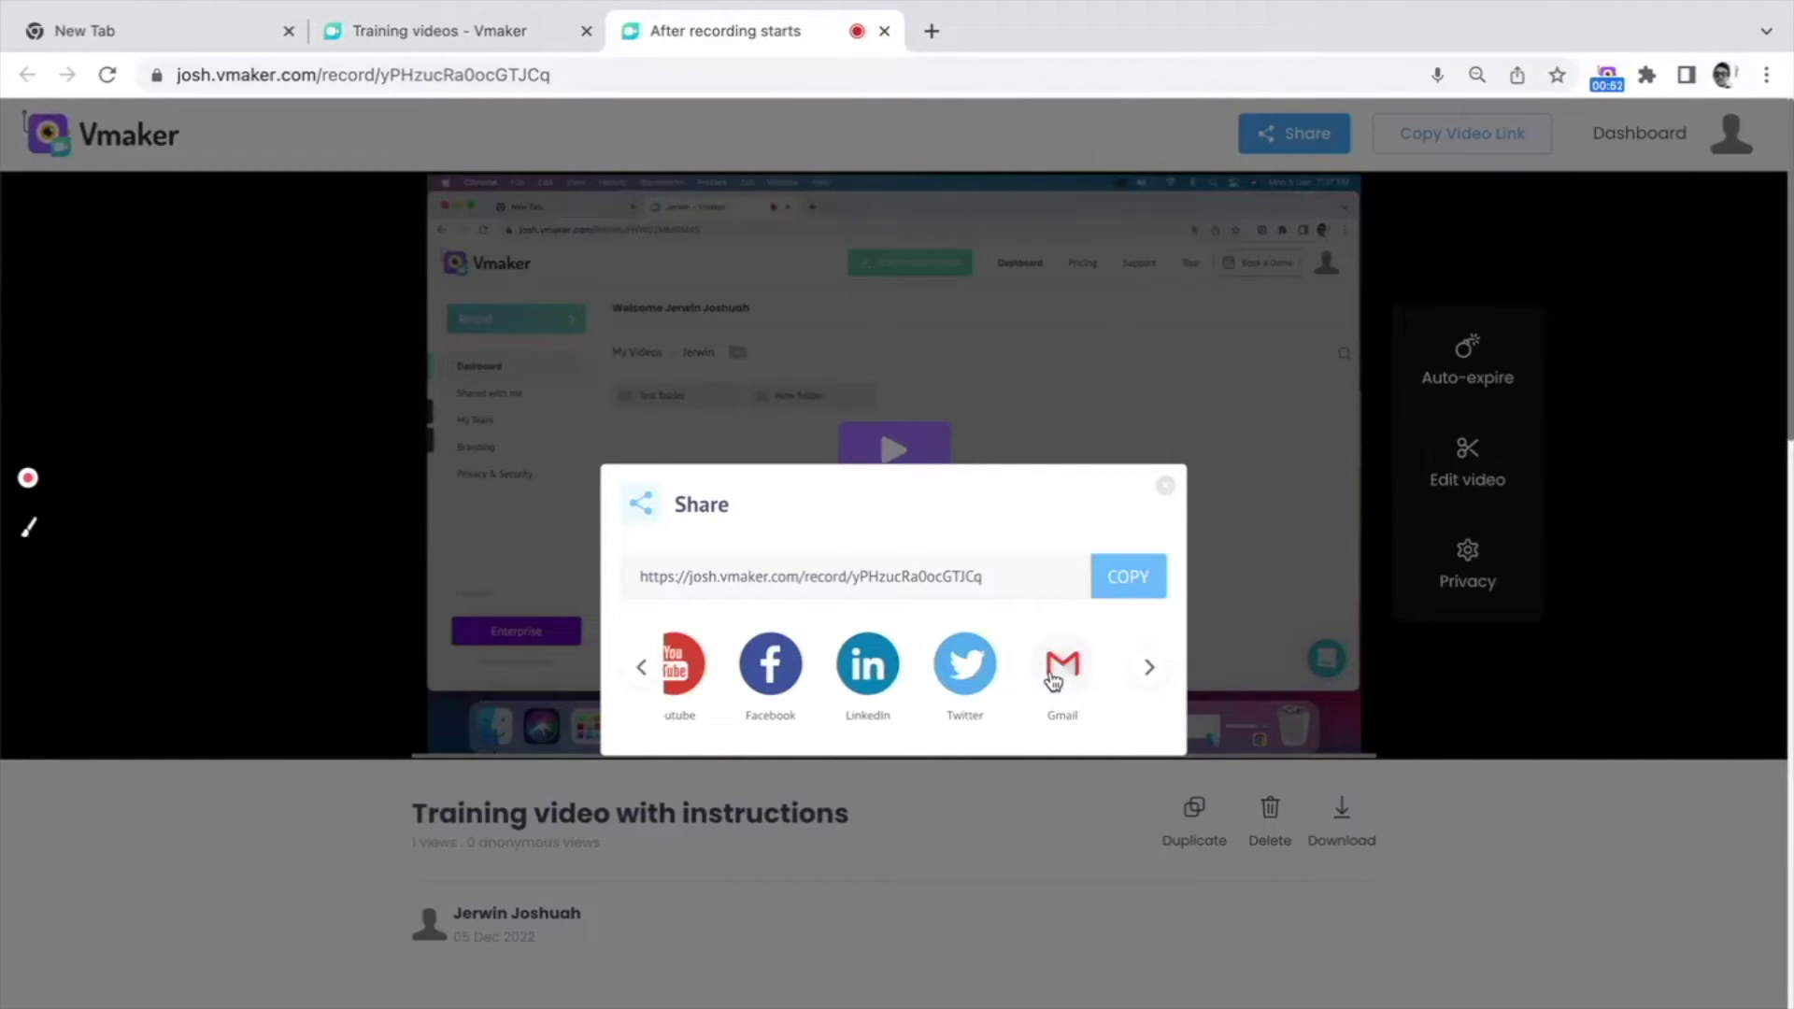
{"action": "left_click", "coordinate": [1162, 484]}
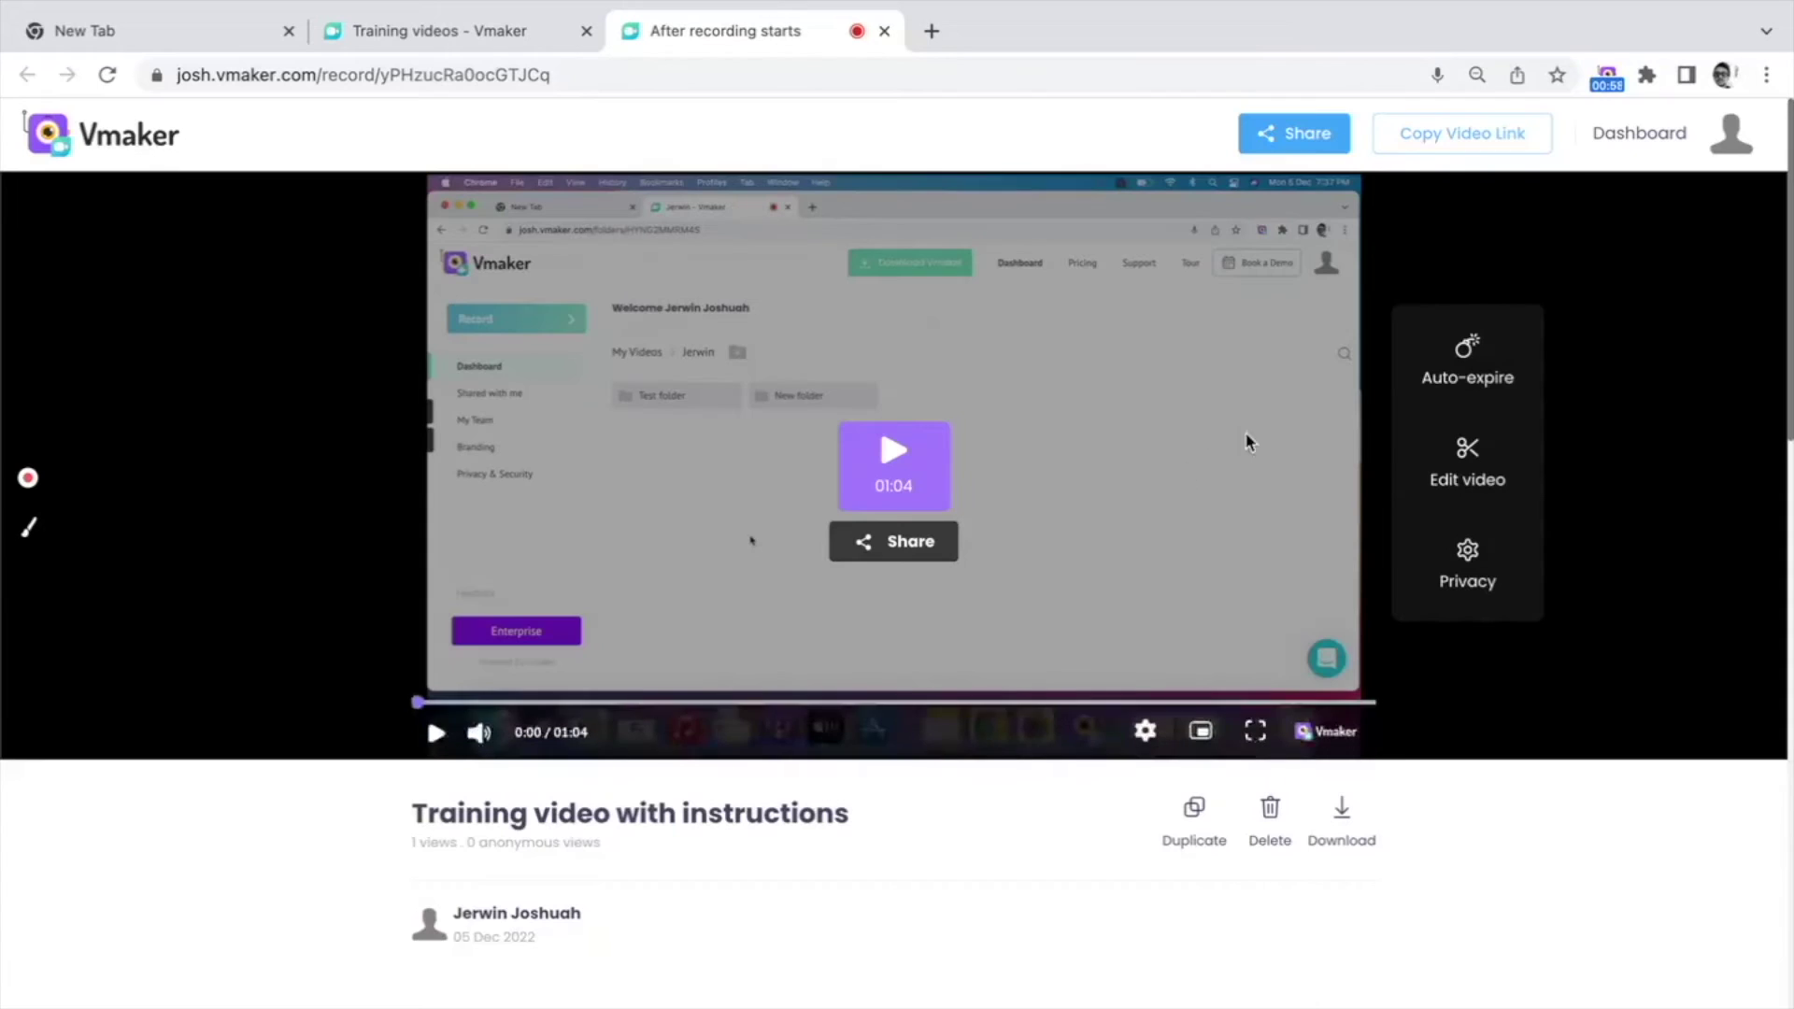
{"action": "left_click", "coordinate": [1457, 366]}
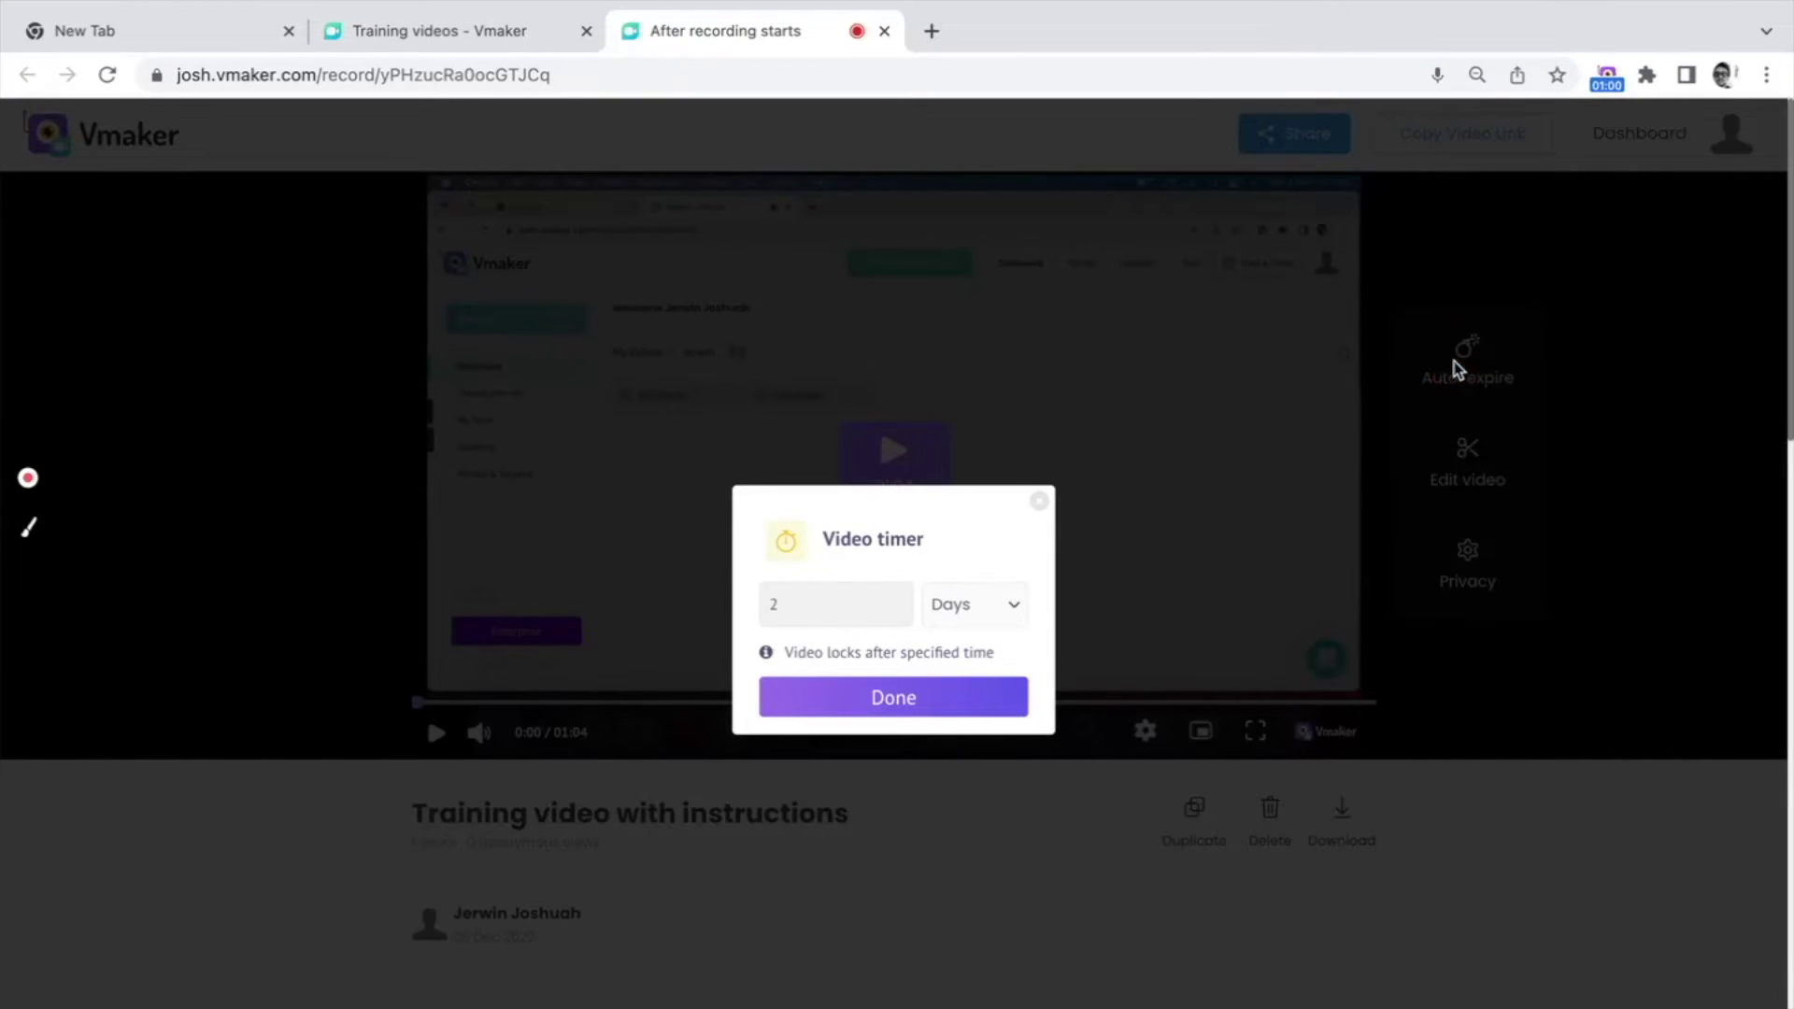
Step: Set the video's auto-expire timer to 10 Hours and save it
{"action": "left_click", "coordinate": [1012, 596]}
{"action": "left_click", "coordinate": [1009, 600]}
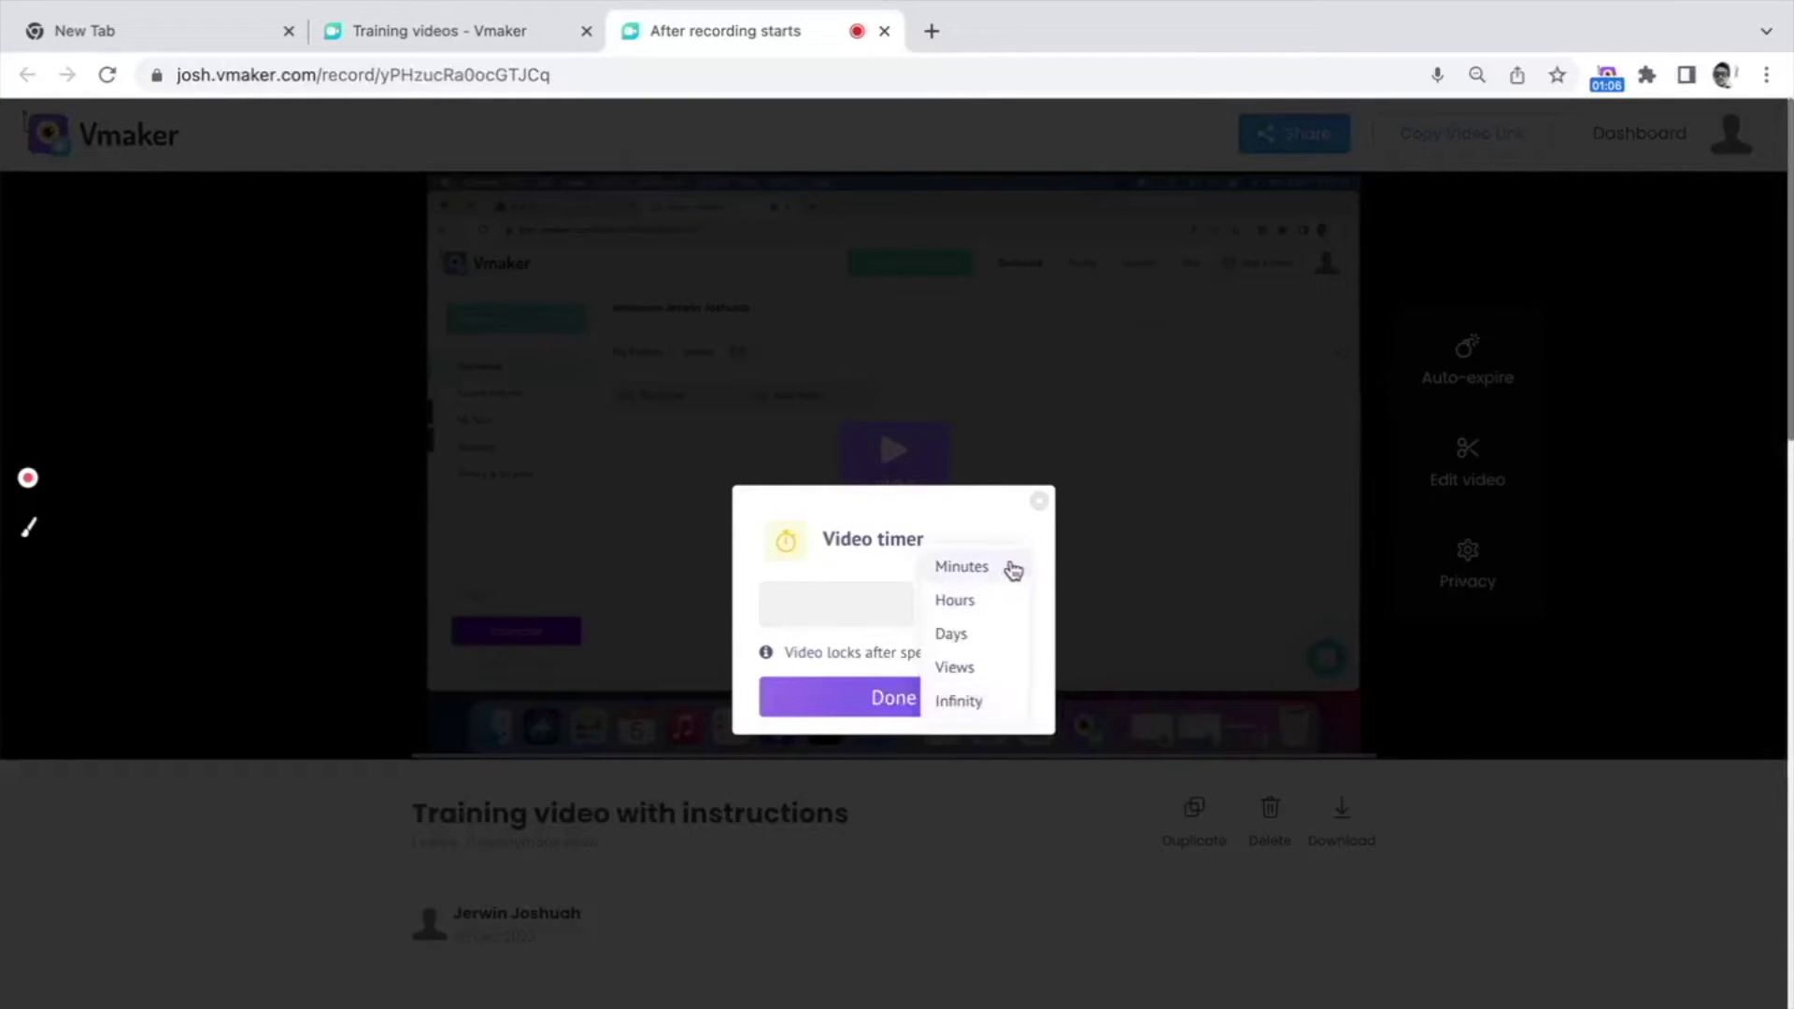
{"action": "left_click", "coordinate": [1009, 600]}
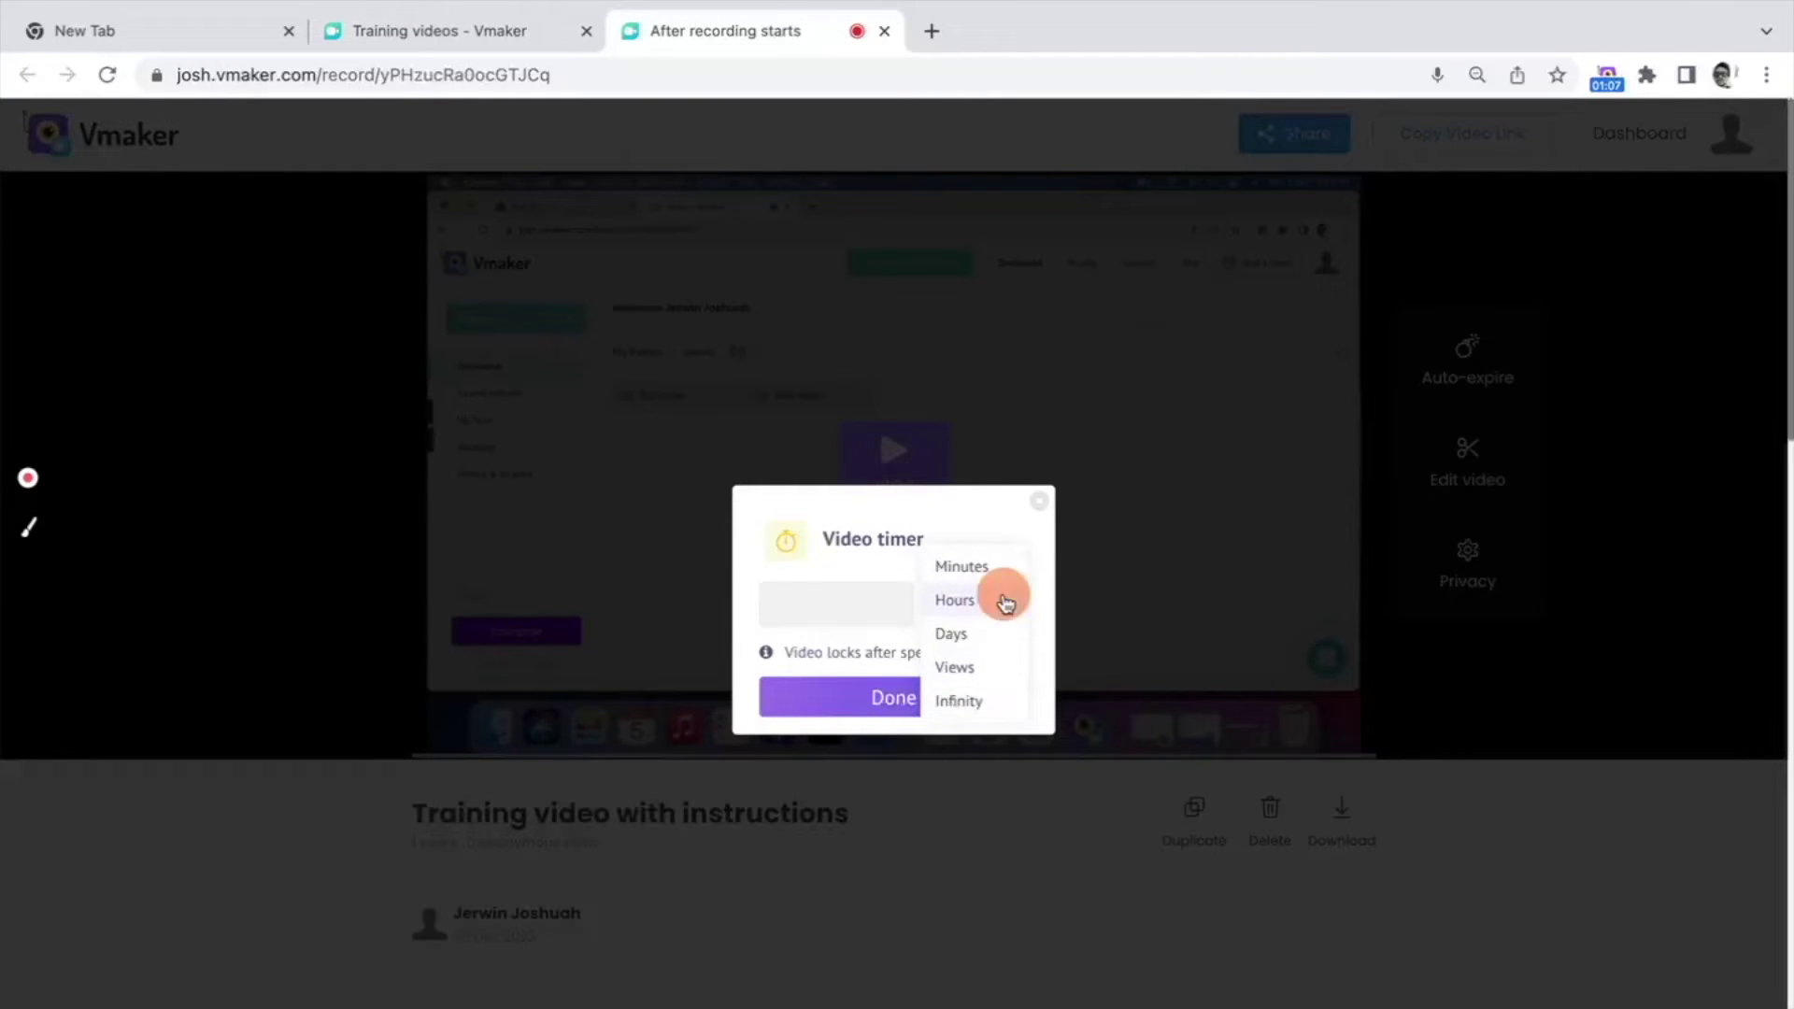
{"action": "left_click", "coordinate": [804, 591]}
{"action": "type", "text": "10"}
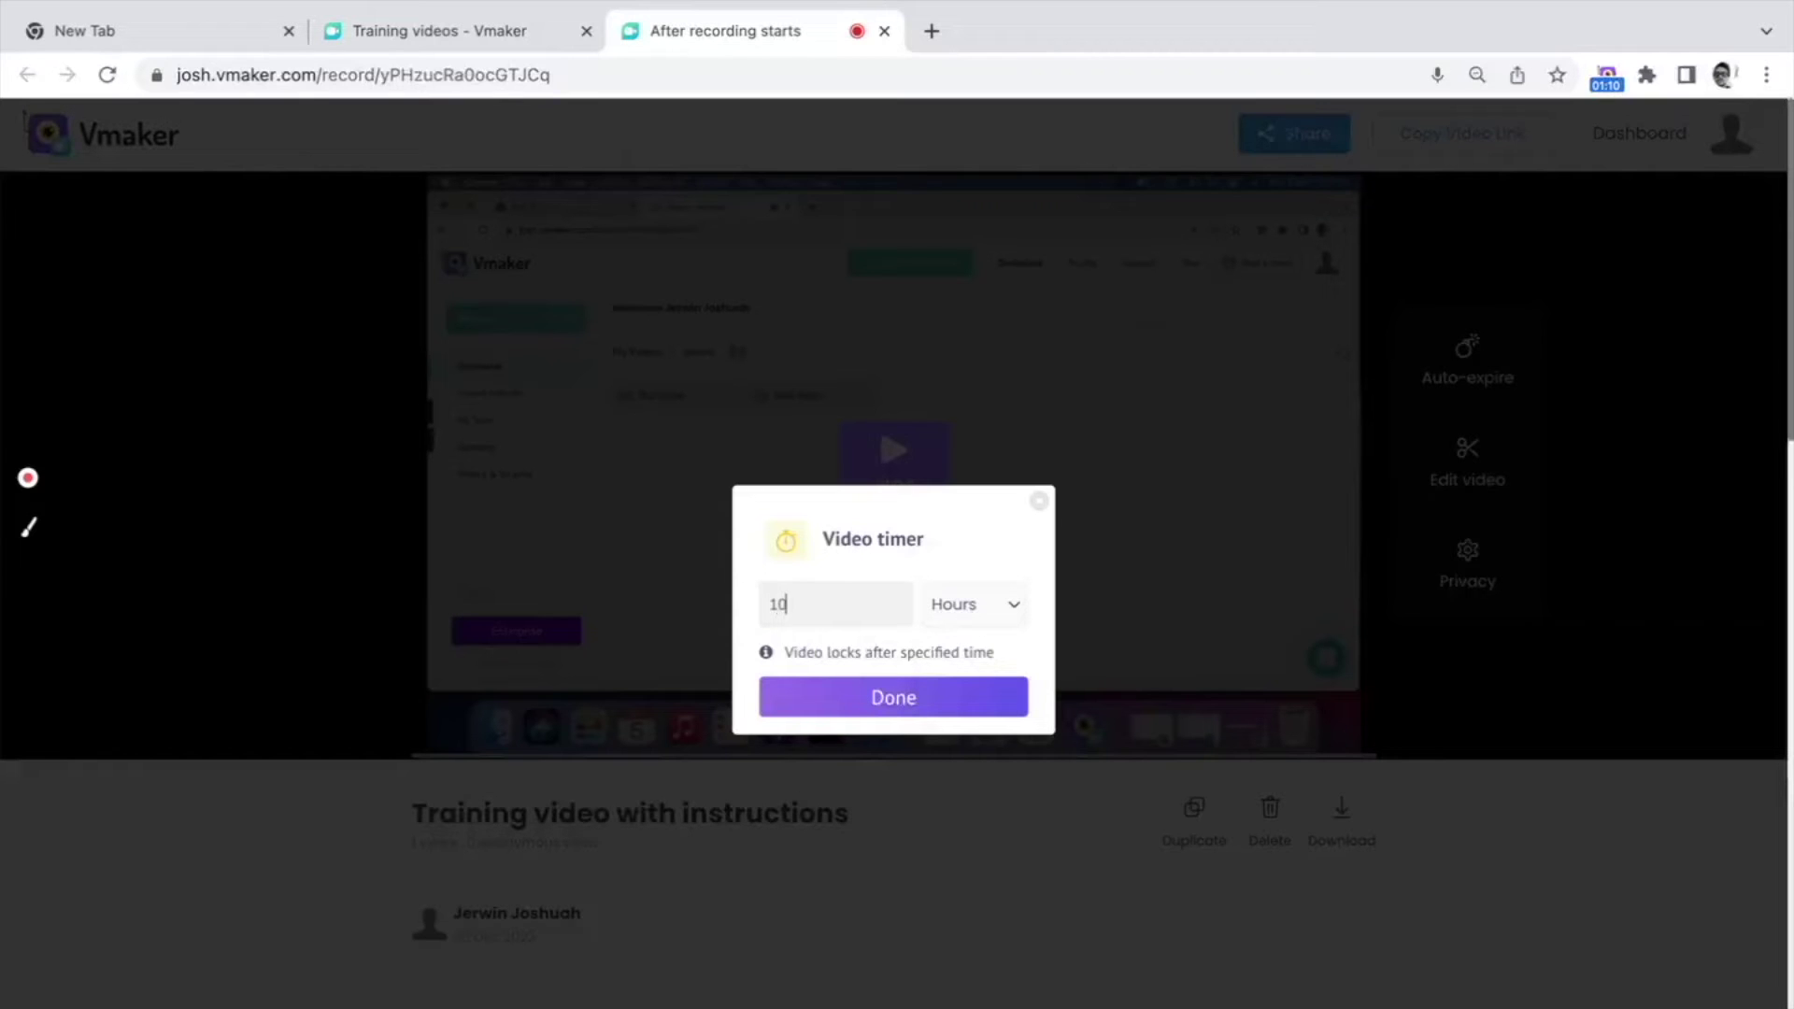
{"action": "left_click", "coordinate": [852, 708]}
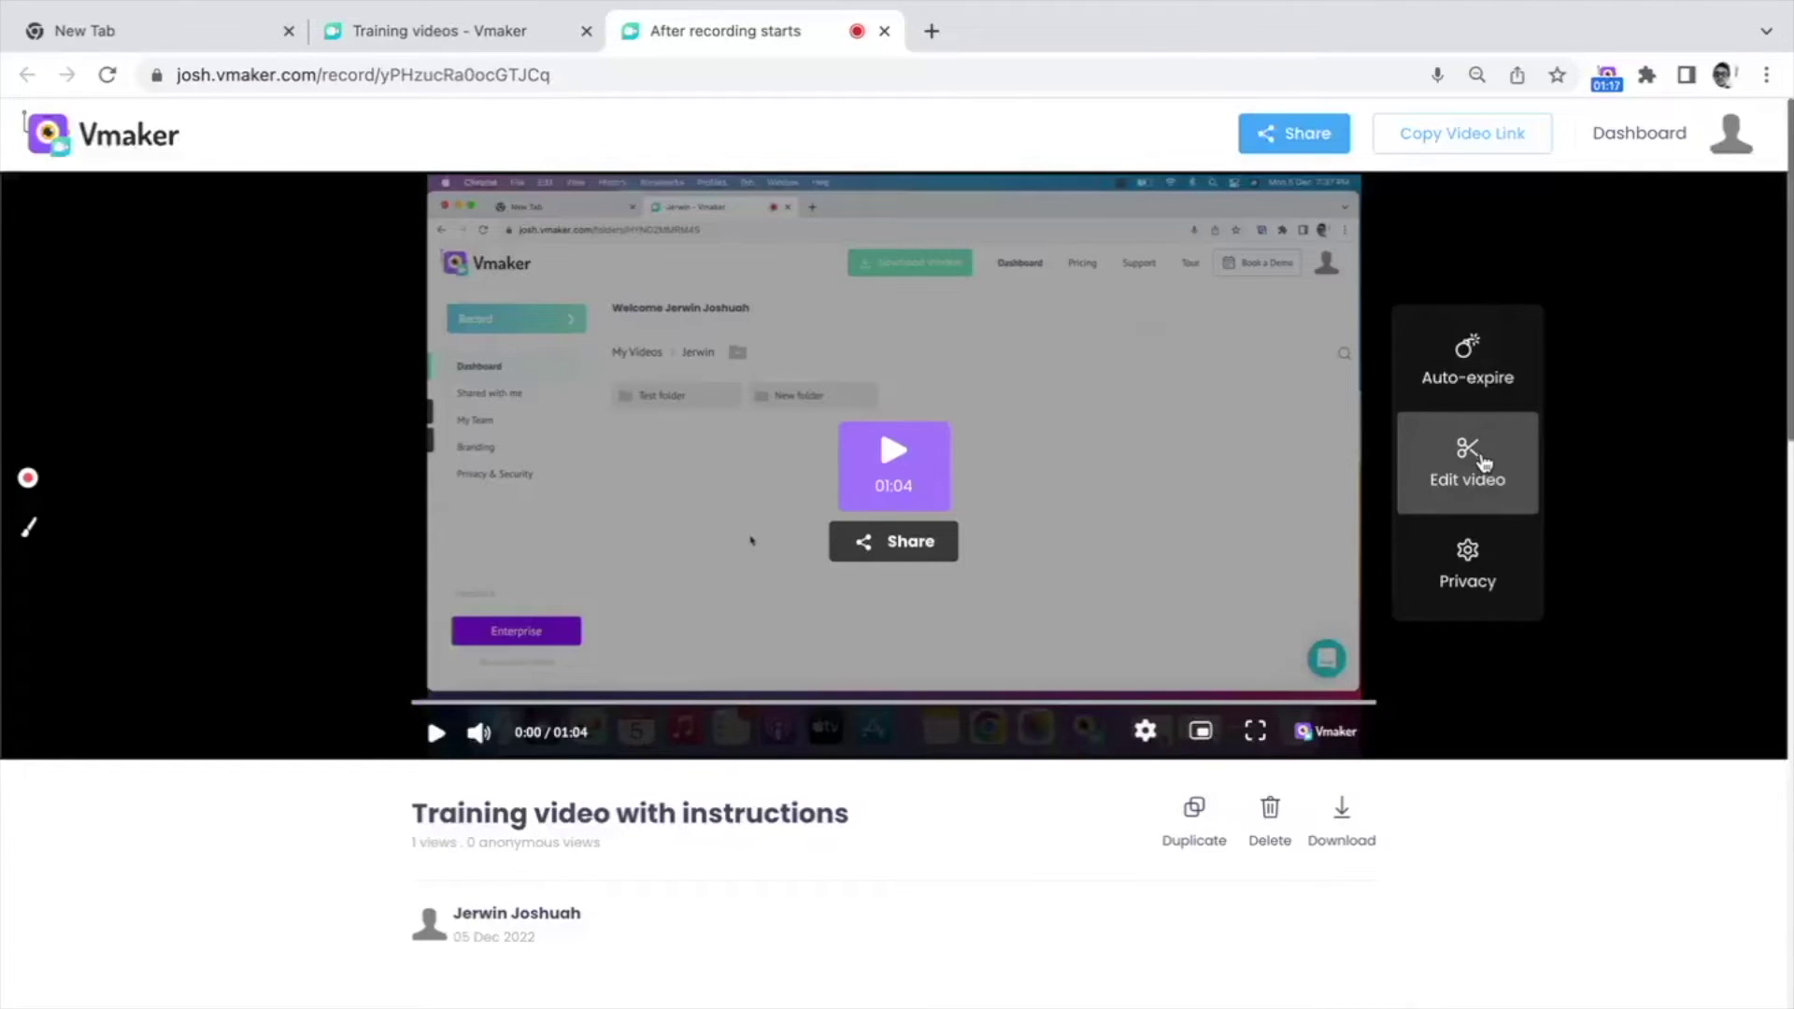
Step: Turn on search engine indexing, hide the download button, and make the video private
{"action": "left_click", "coordinate": [1480, 572]}
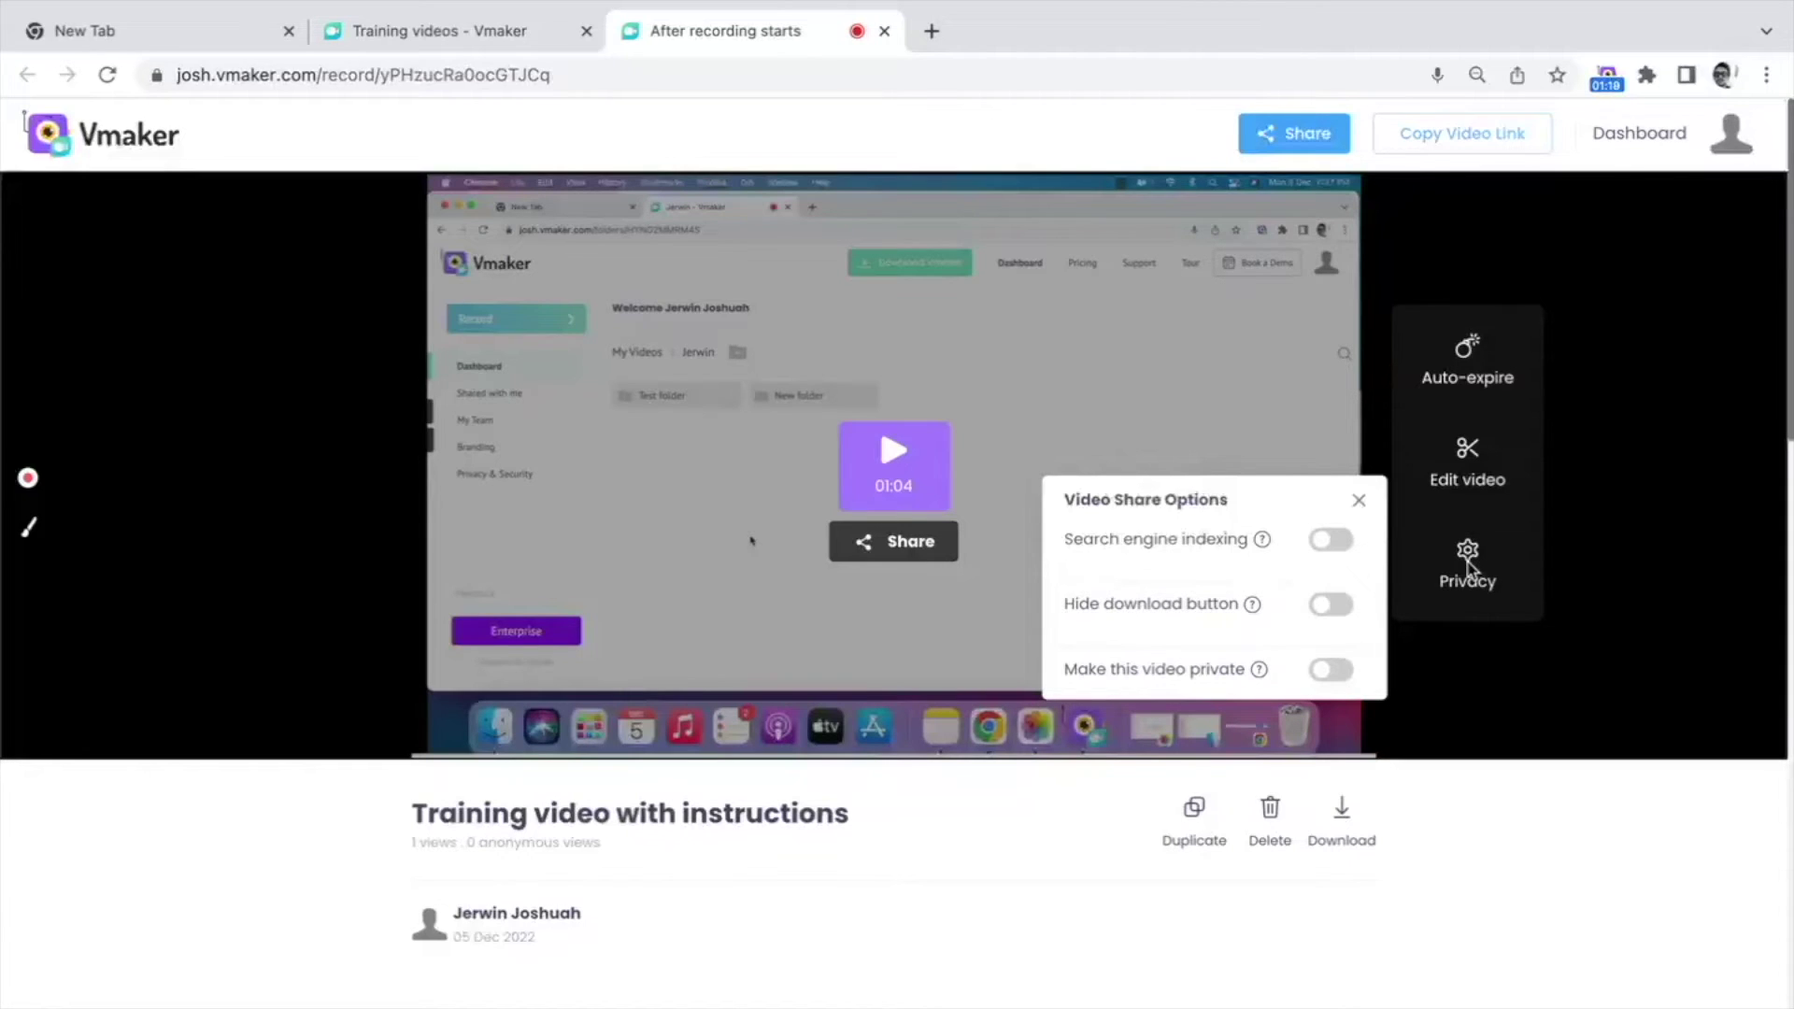
{"action": "mouse_move", "coordinate": [1258, 545]}
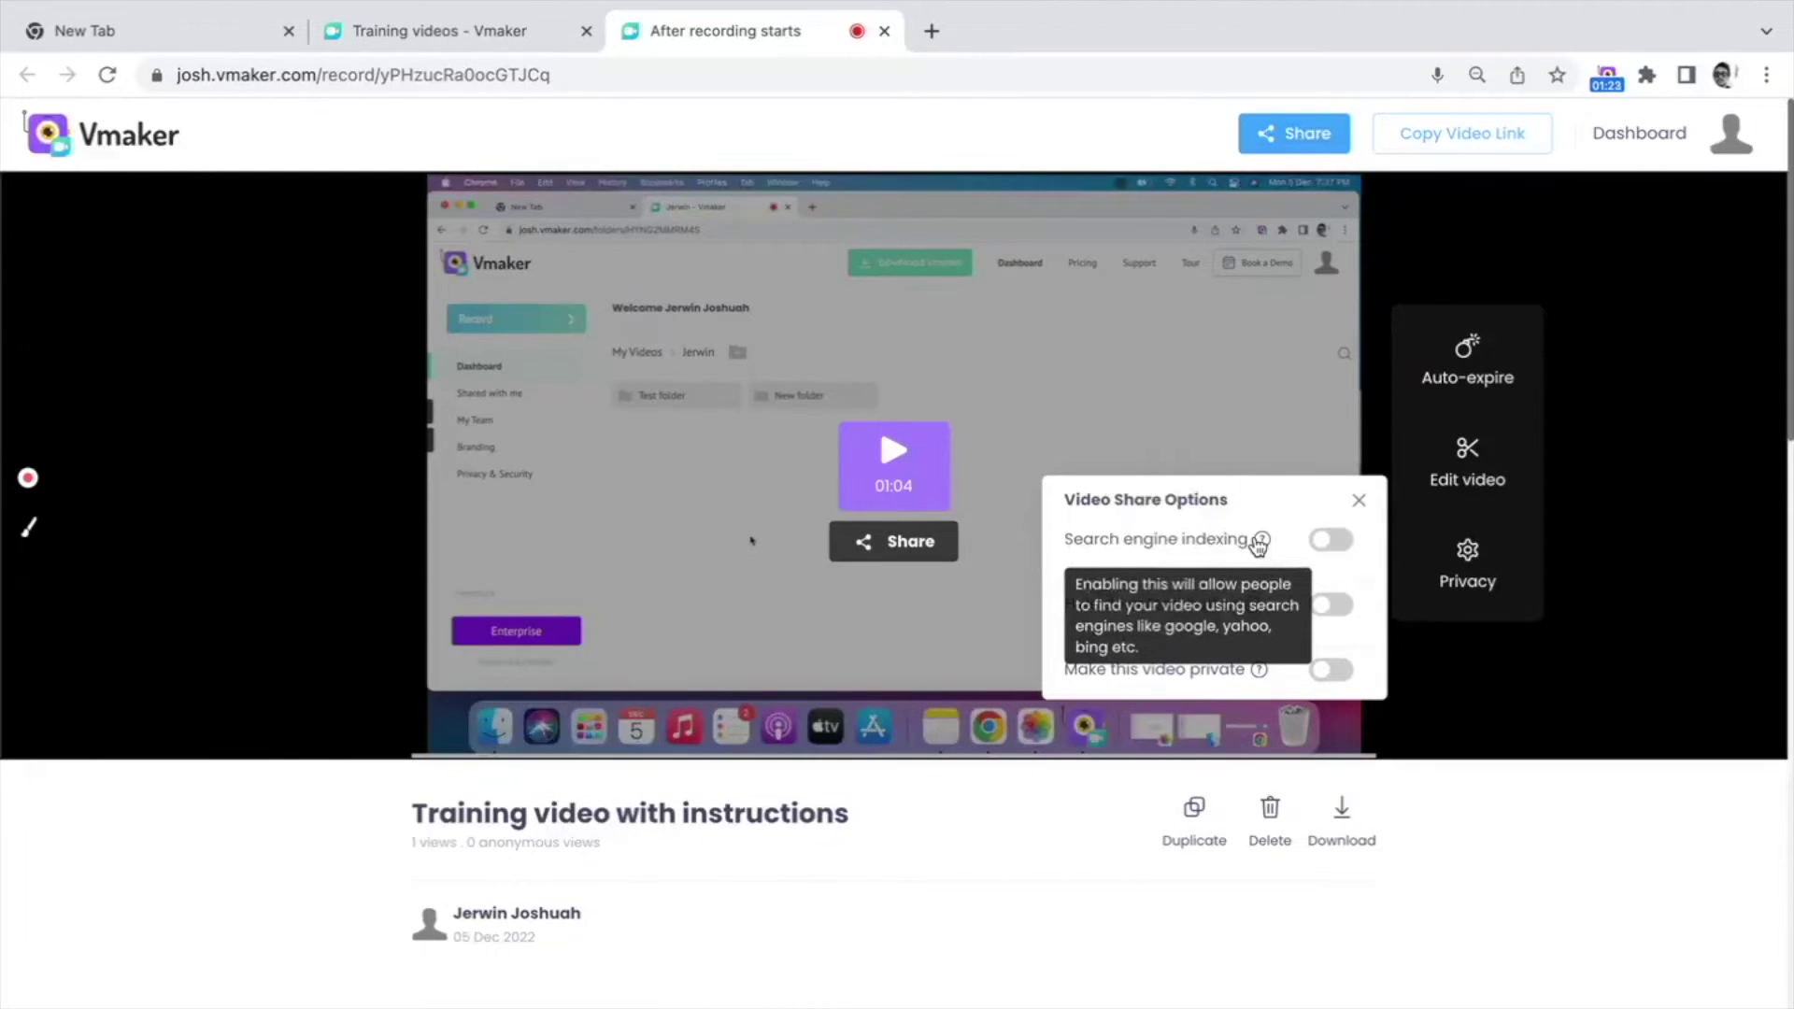
{"action": "left_click", "coordinate": [1329, 540]}
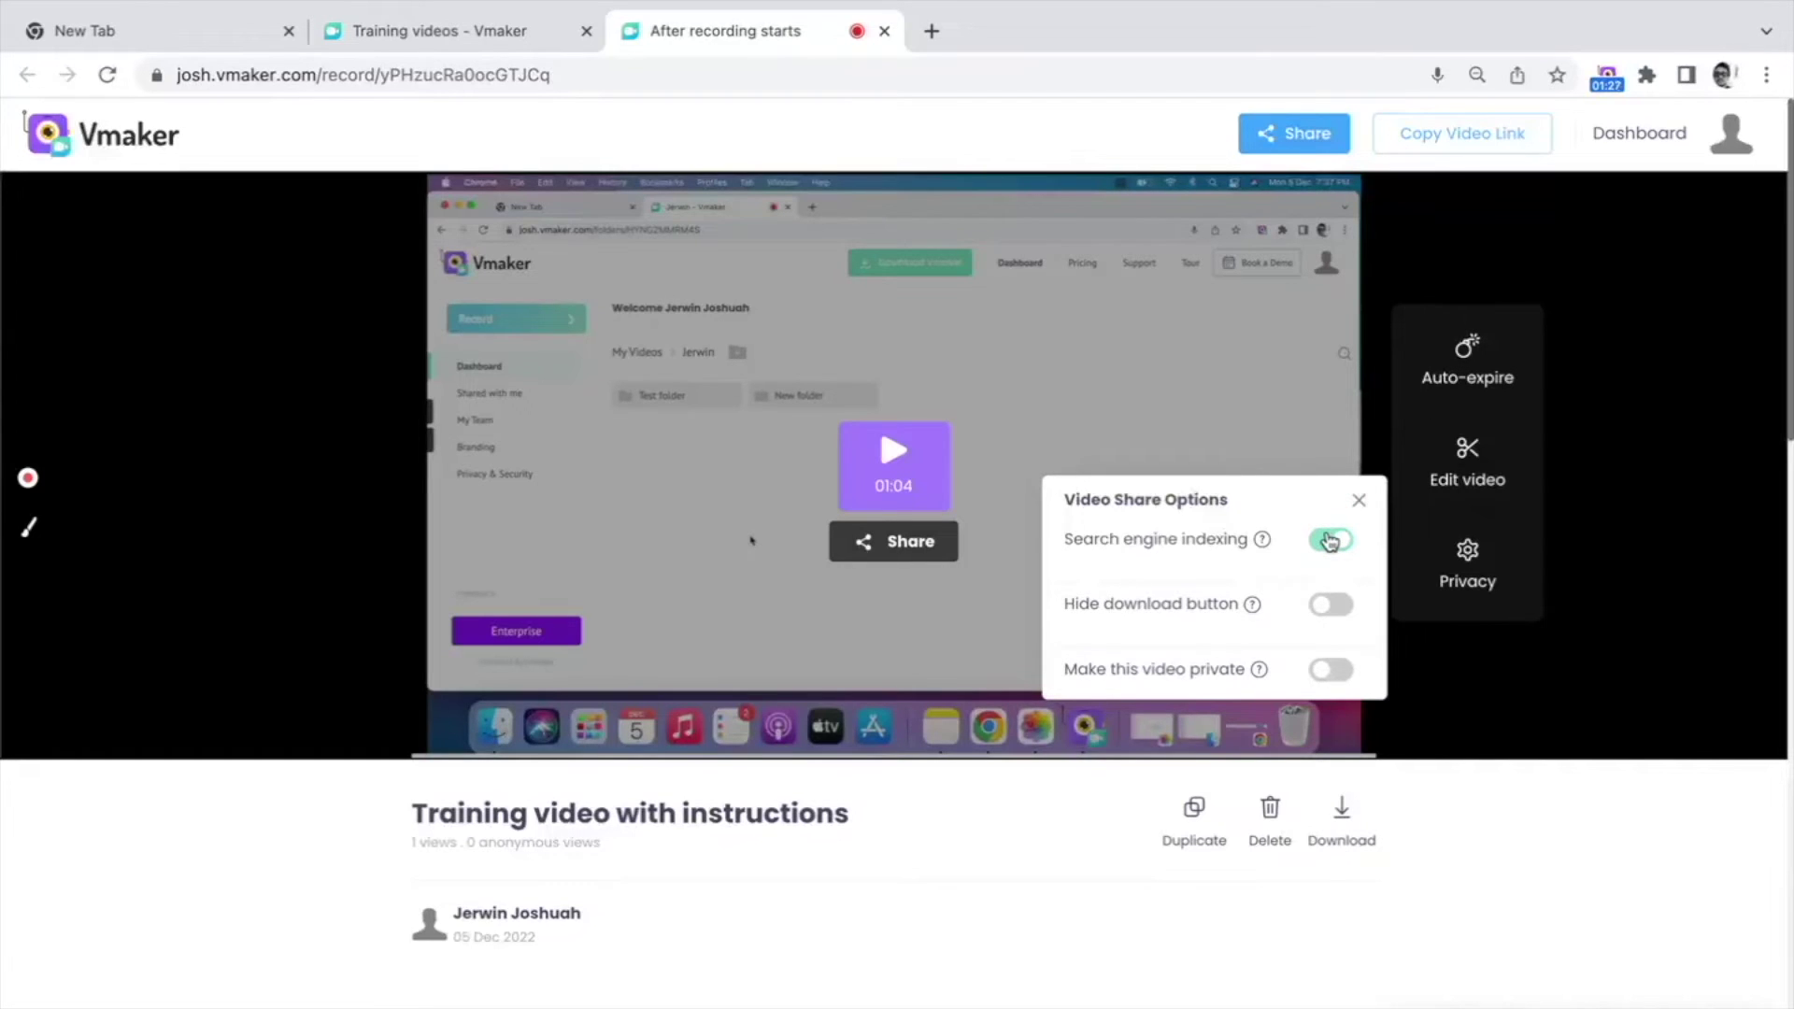
{"action": "mouse_move", "coordinate": [1252, 615]}
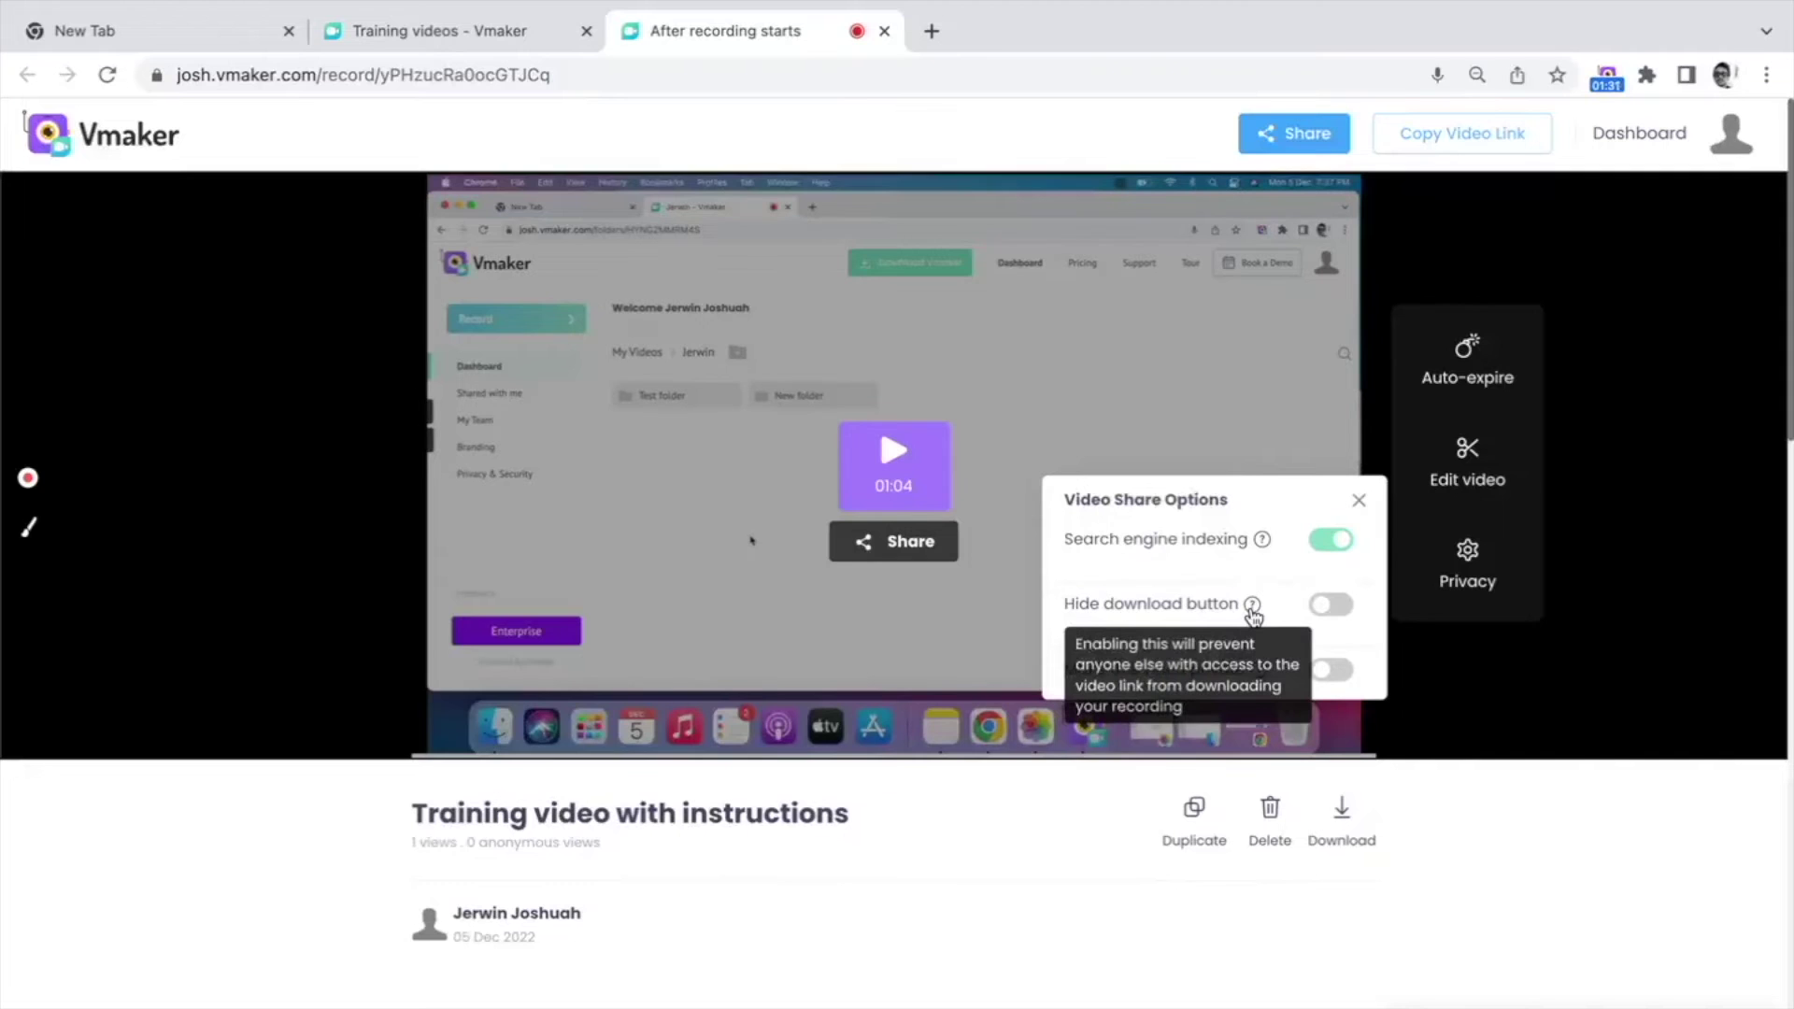
{"action": "left_click", "coordinate": [1328, 608]}
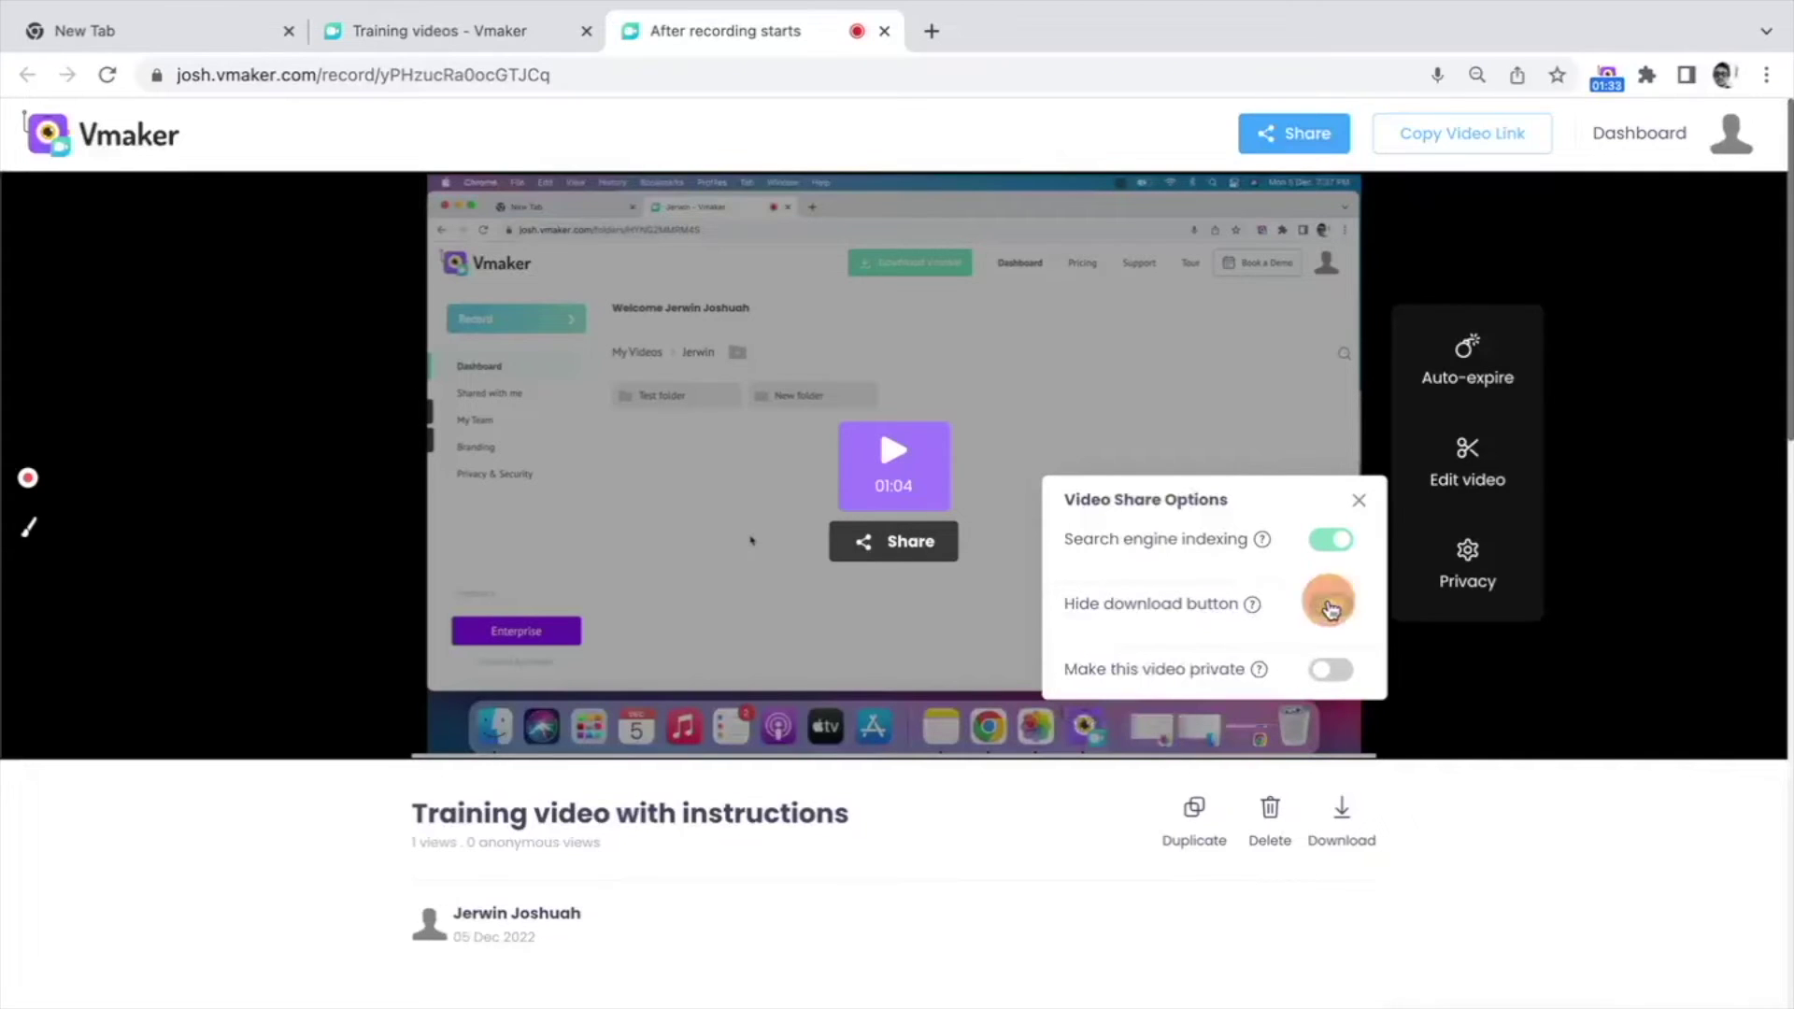
{"action": "mouse_move", "coordinate": [1259, 677]}
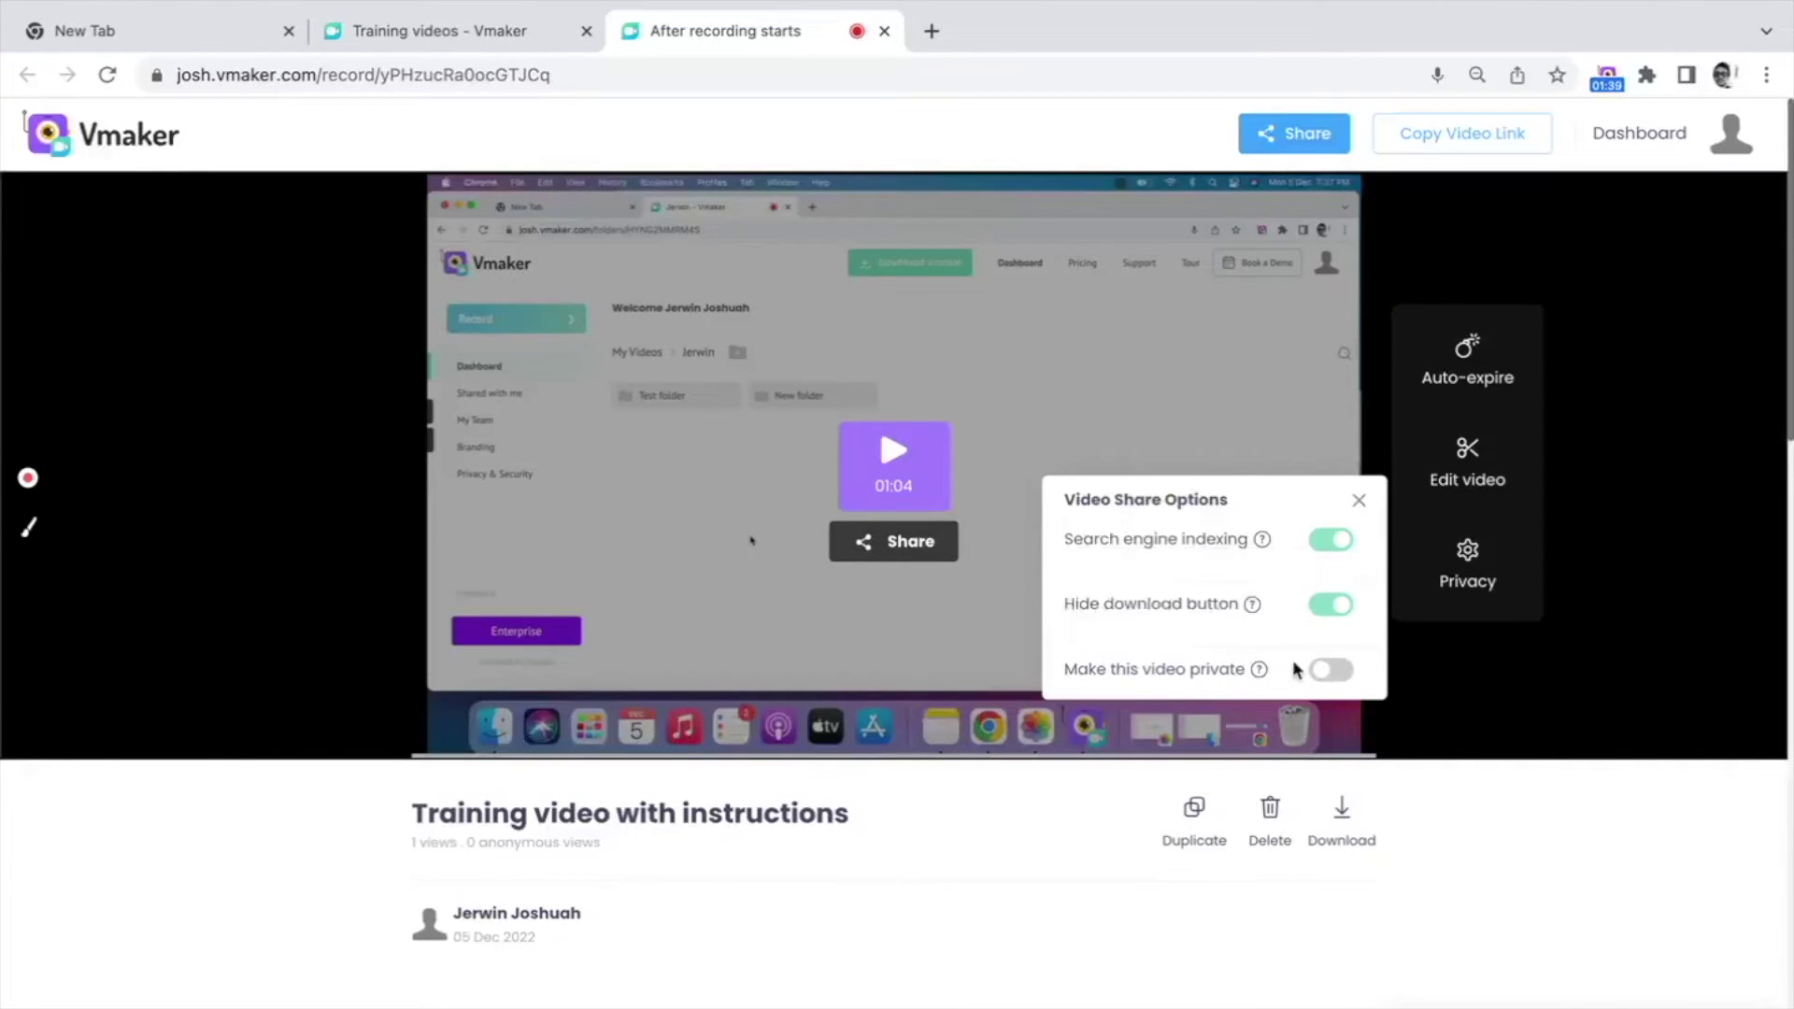
{"action": "left_click", "coordinate": [1326, 669]}
{"action": "left_click", "coordinate": [1356, 502]}
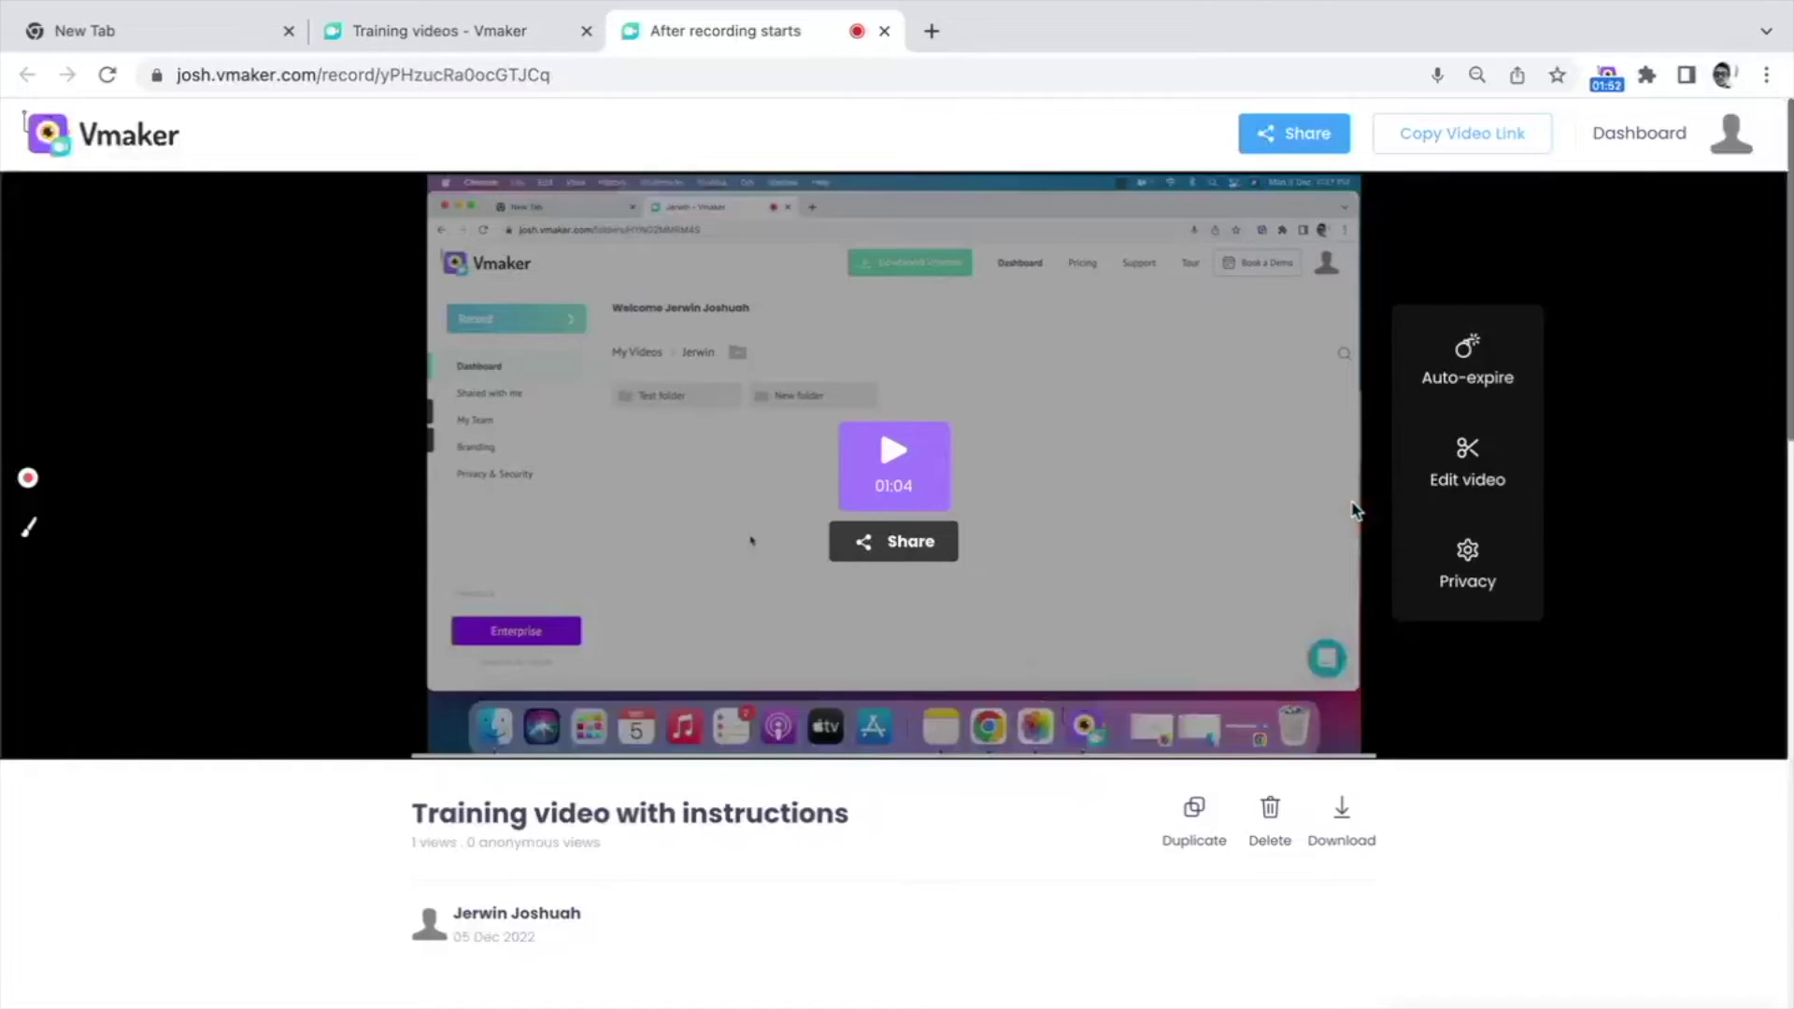
Step: Cancel the Duplicate and Delete prompts, download the recording, and return to the Dashboard
{"action": "left_click", "coordinate": [1192, 809]}
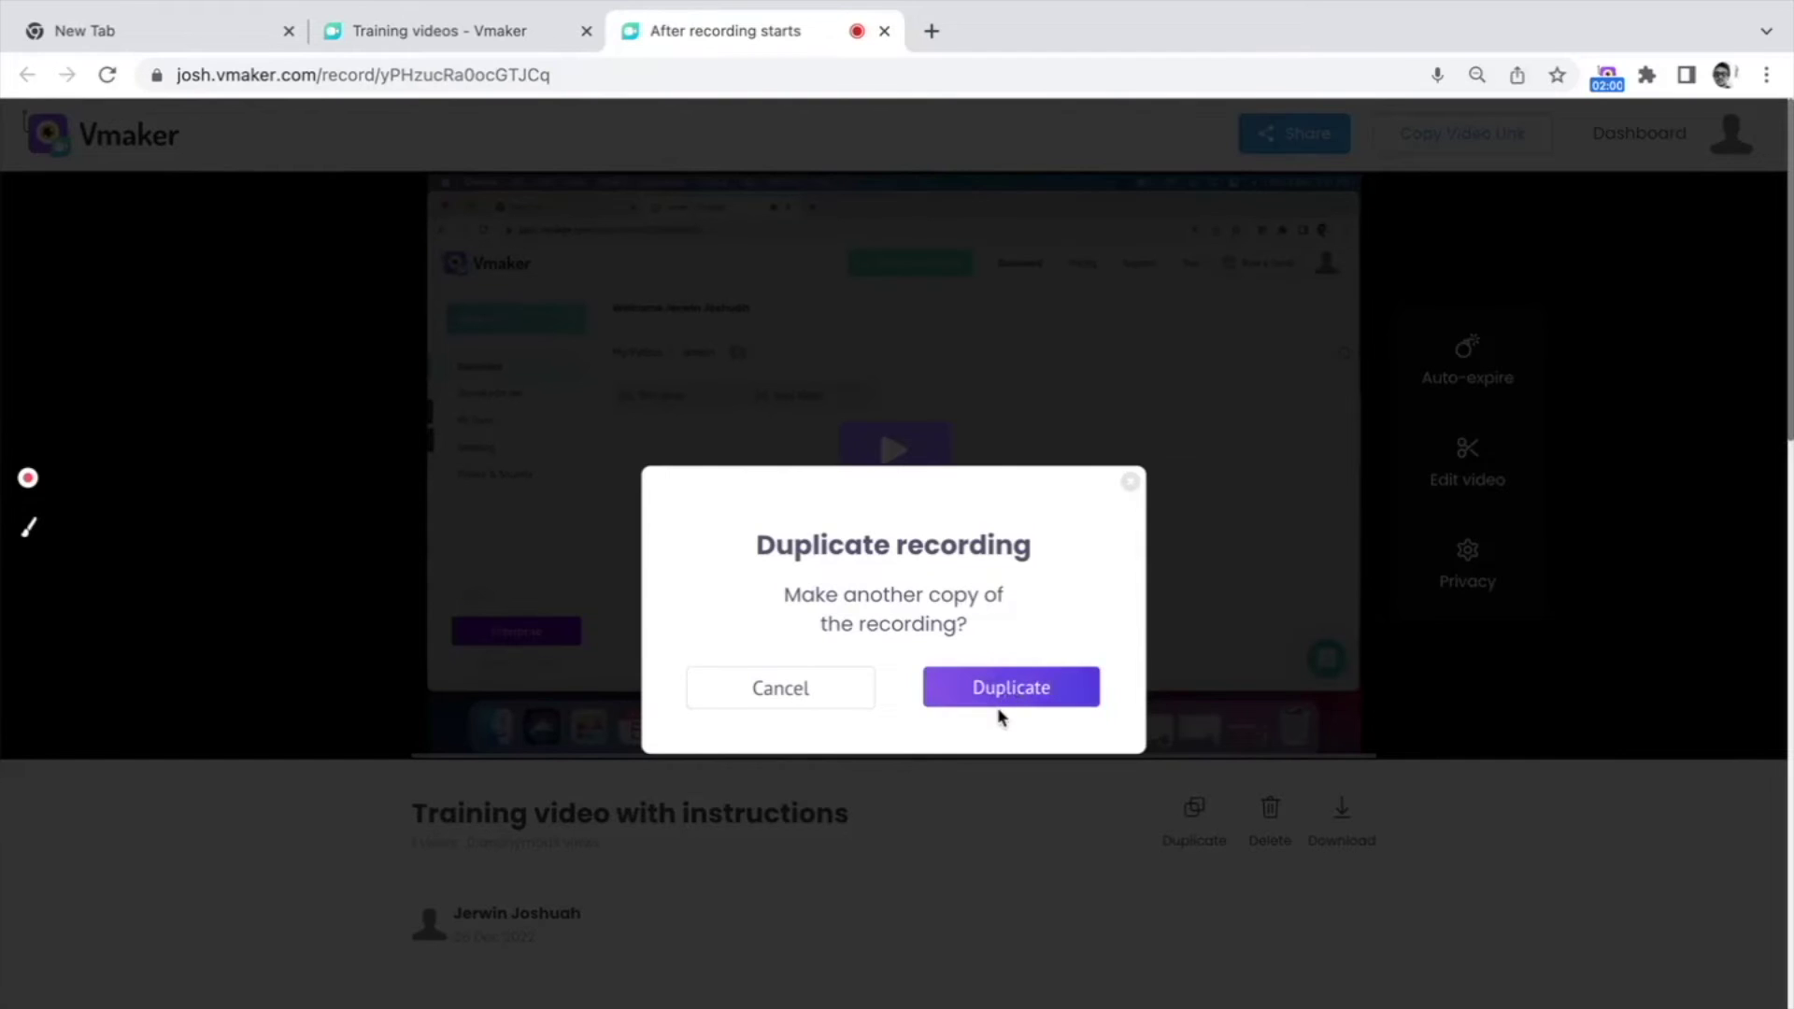
{"action": "left_click", "coordinate": [836, 696]}
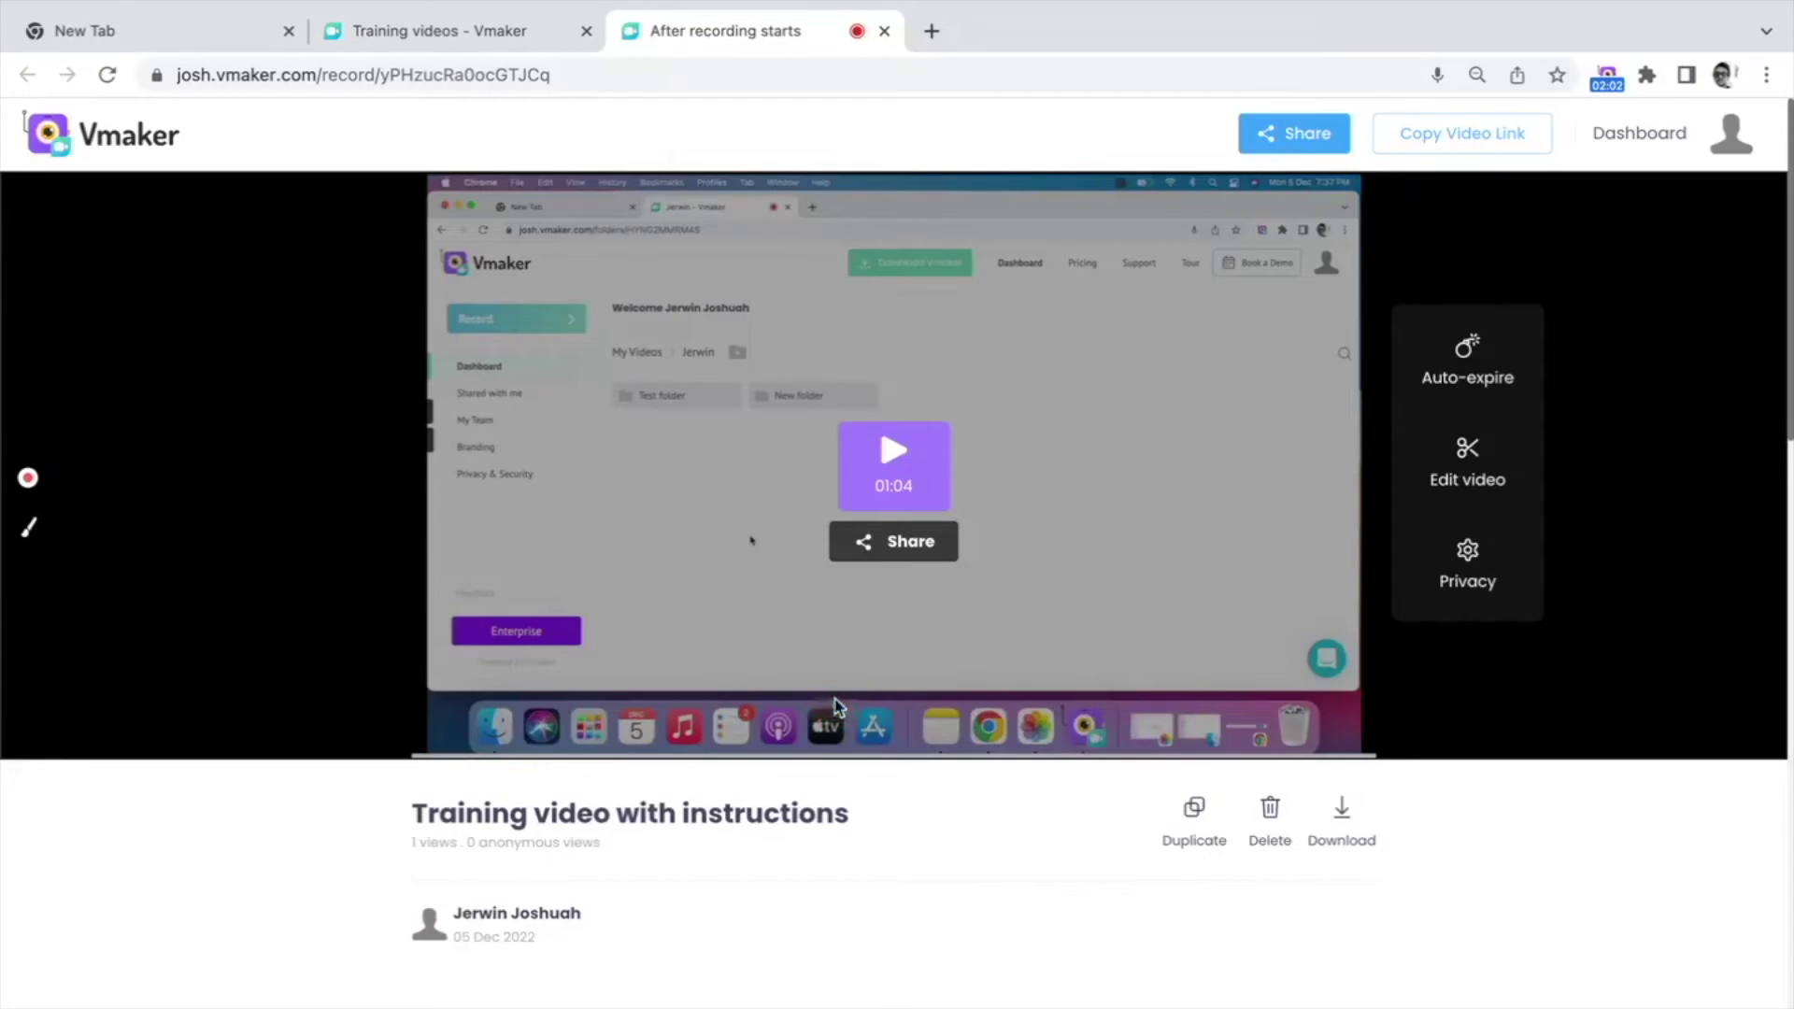
{"action": "left_click", "coordinate": [1266, 811]}
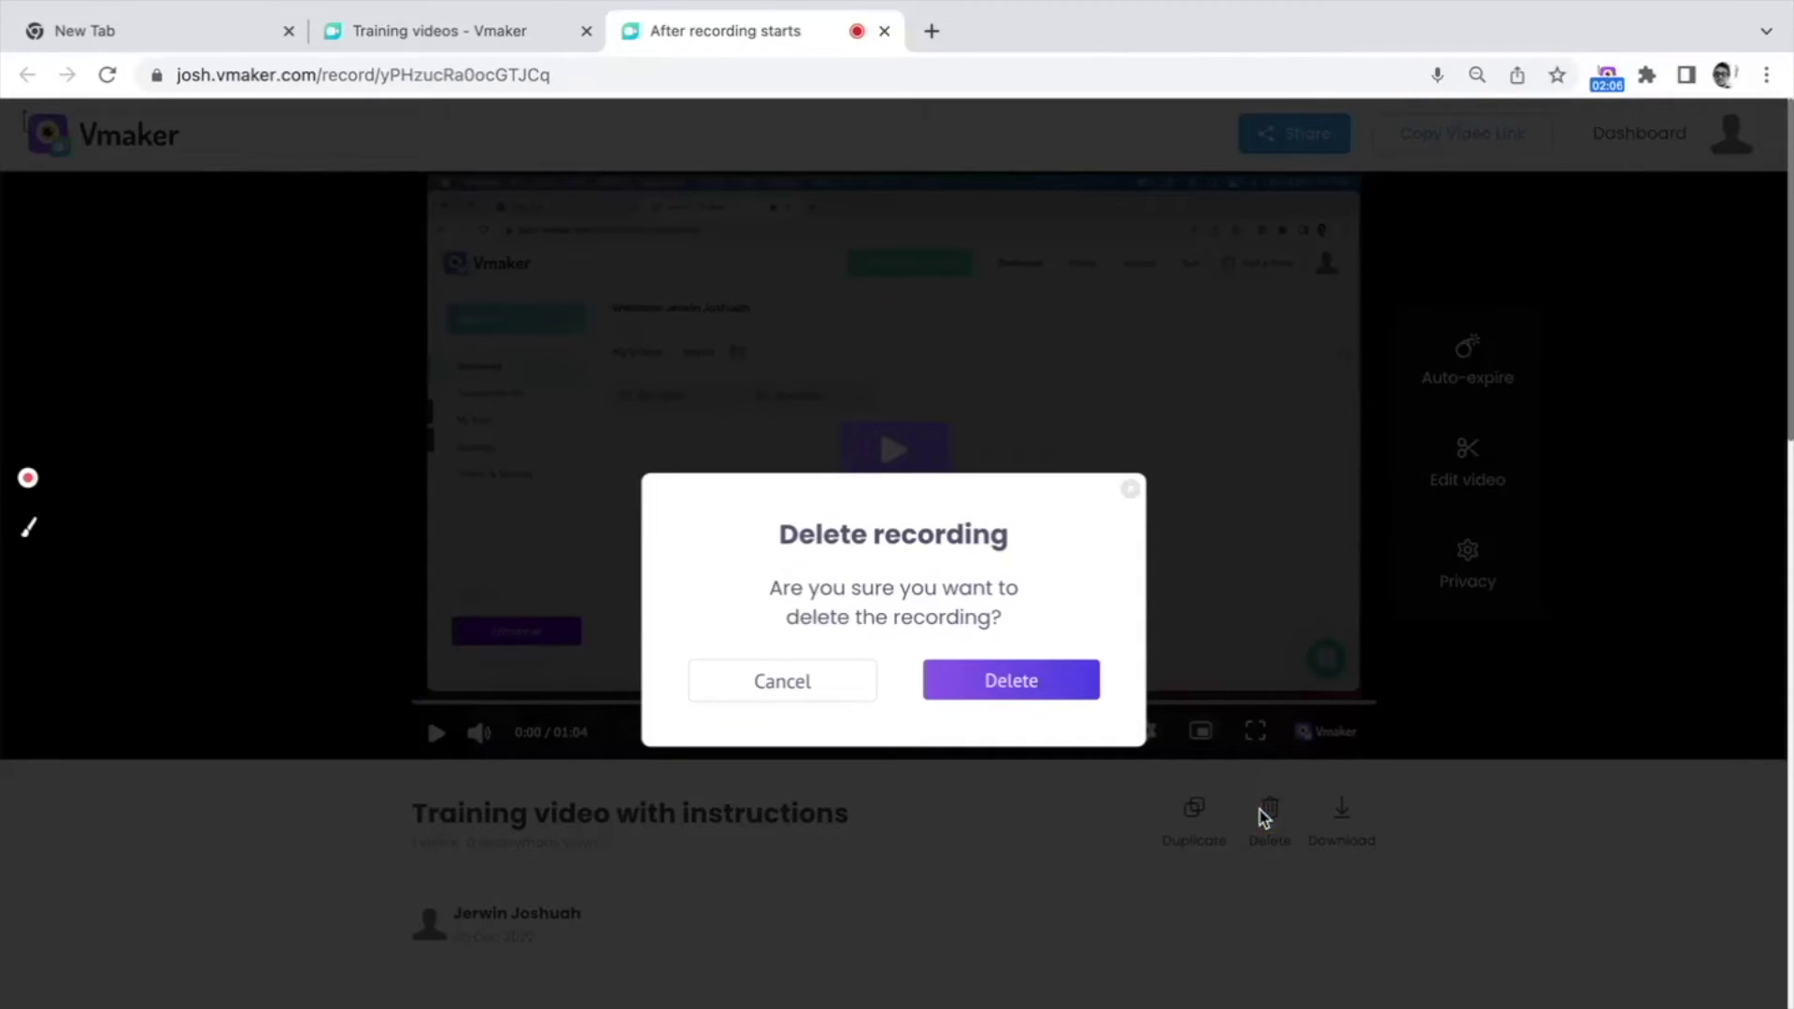
{"action": "left_click", "coordinate": [1130, 488]}
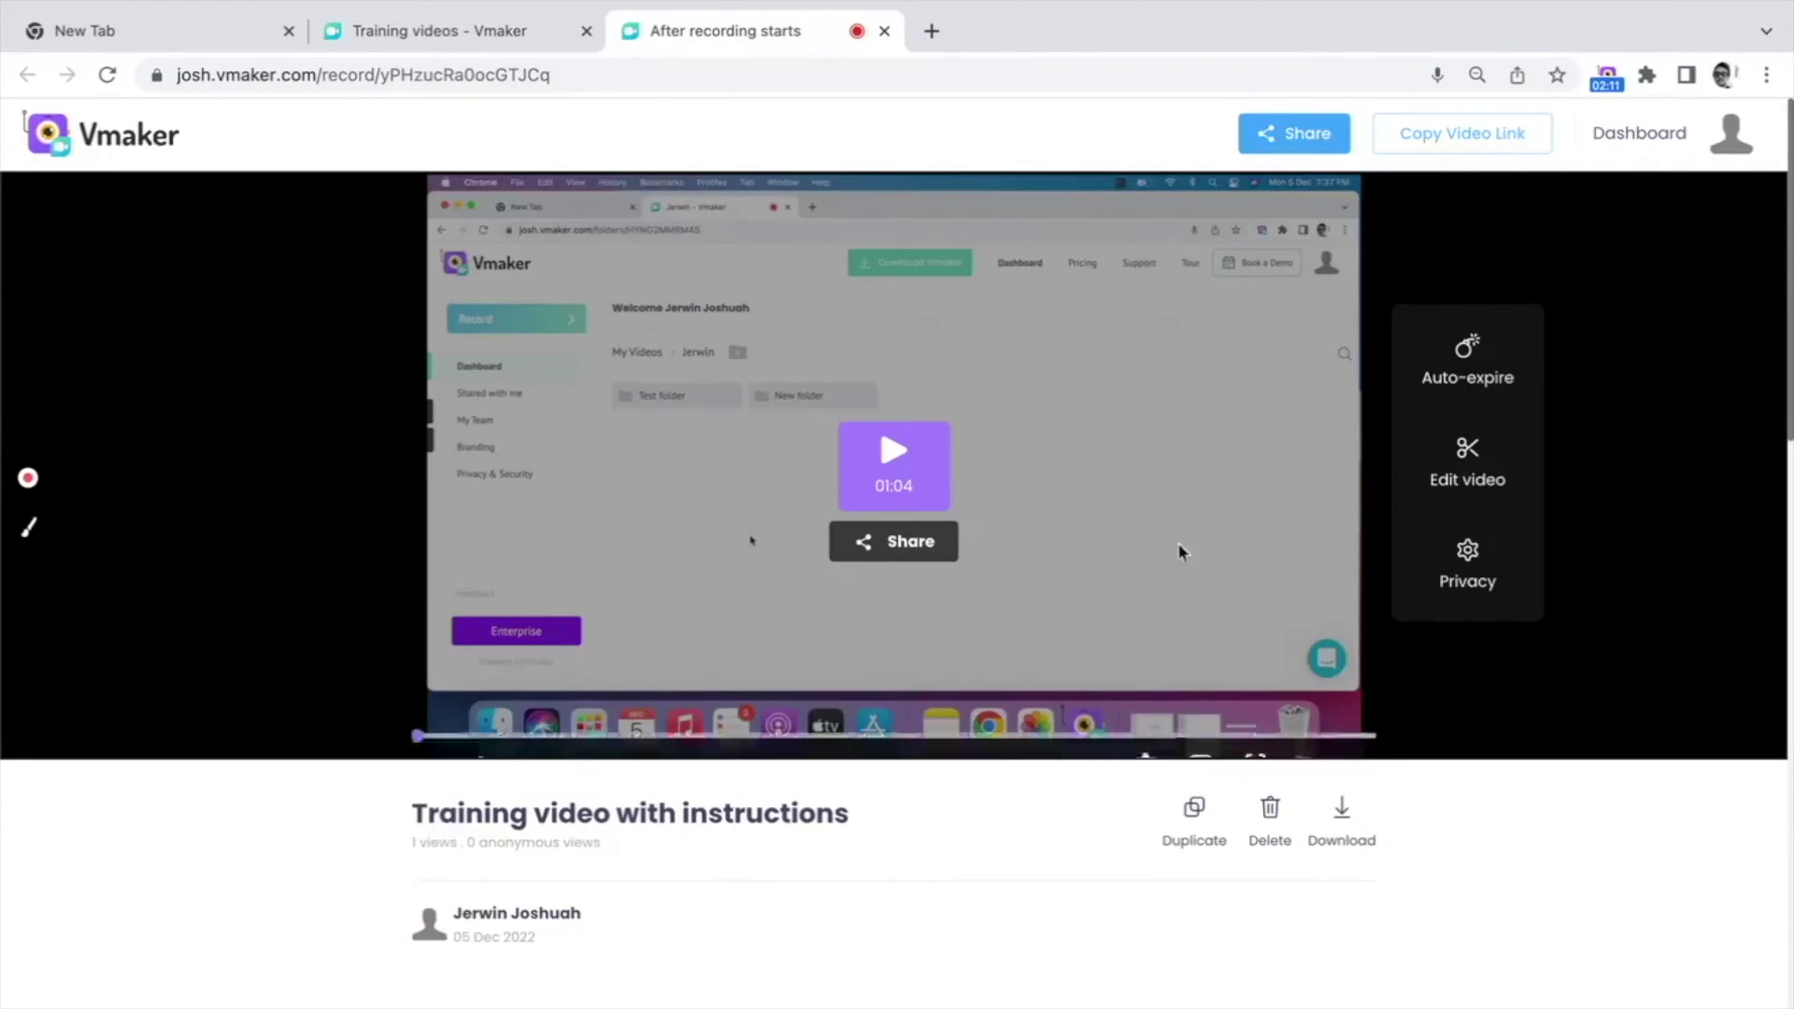
{"action": "left_click", "coordinate": [1350, 820]}
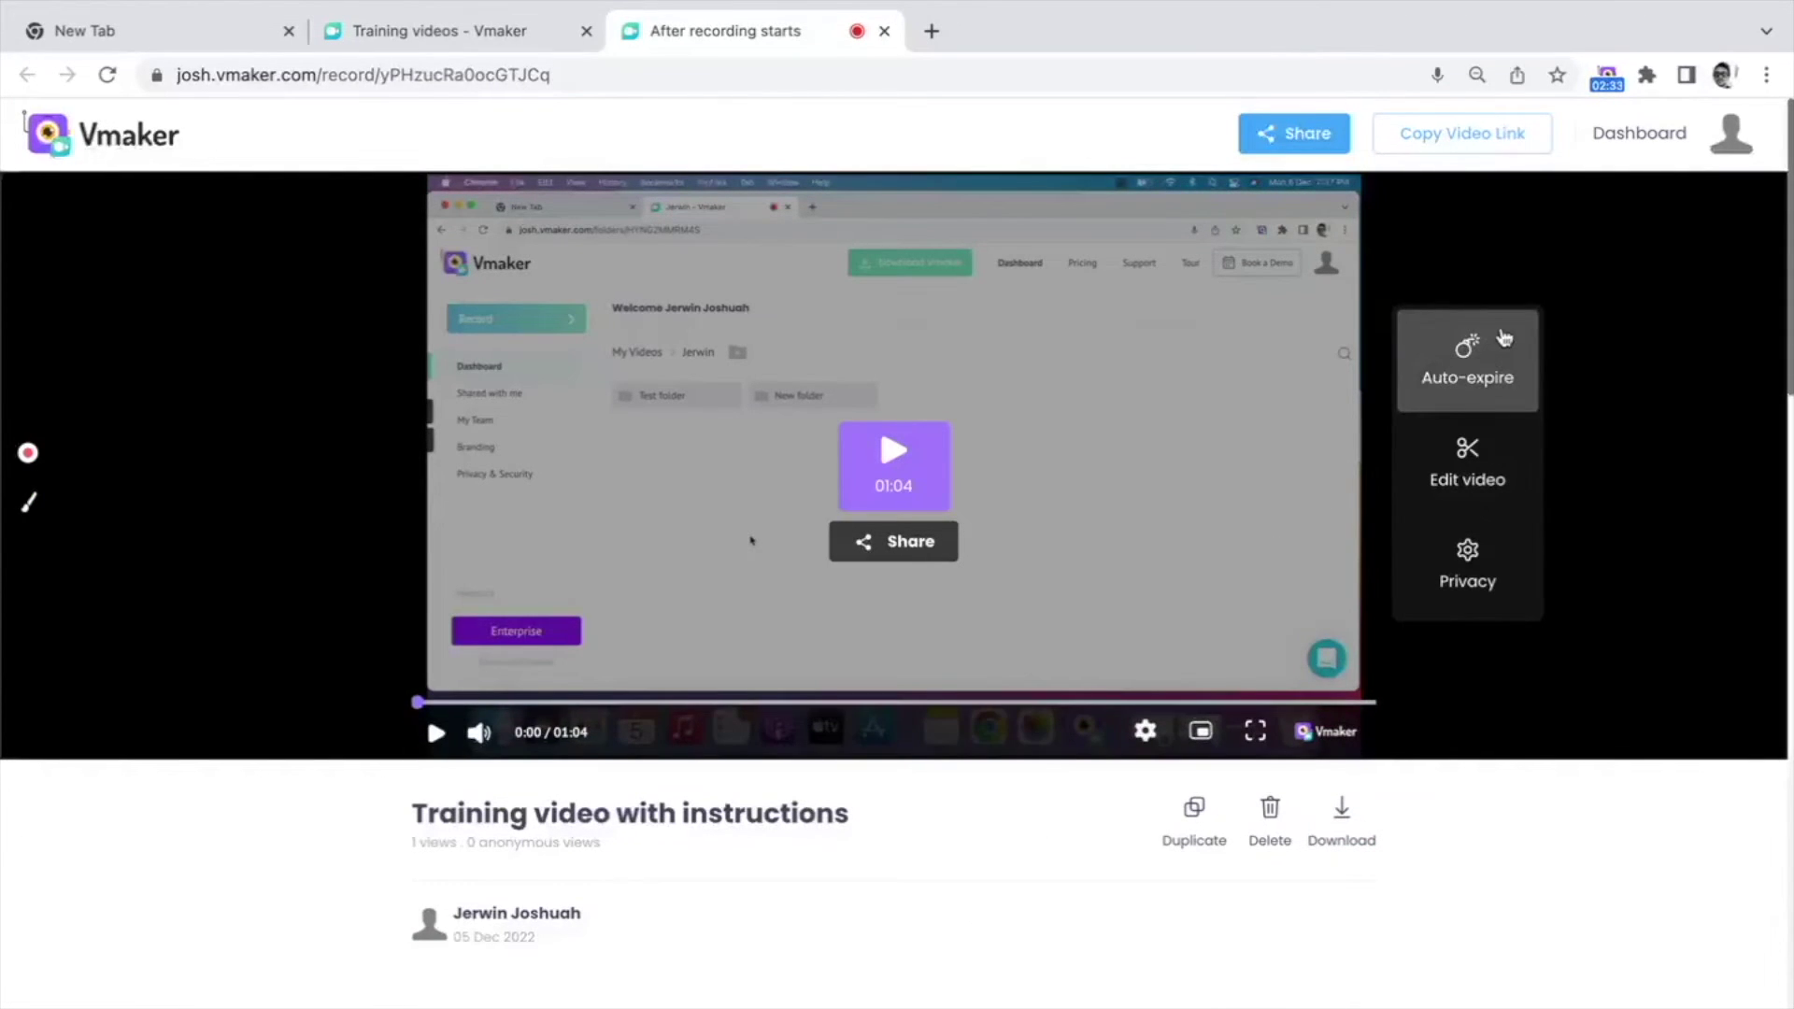
{"action": "left_click", "coordinate": [1654, 140]}
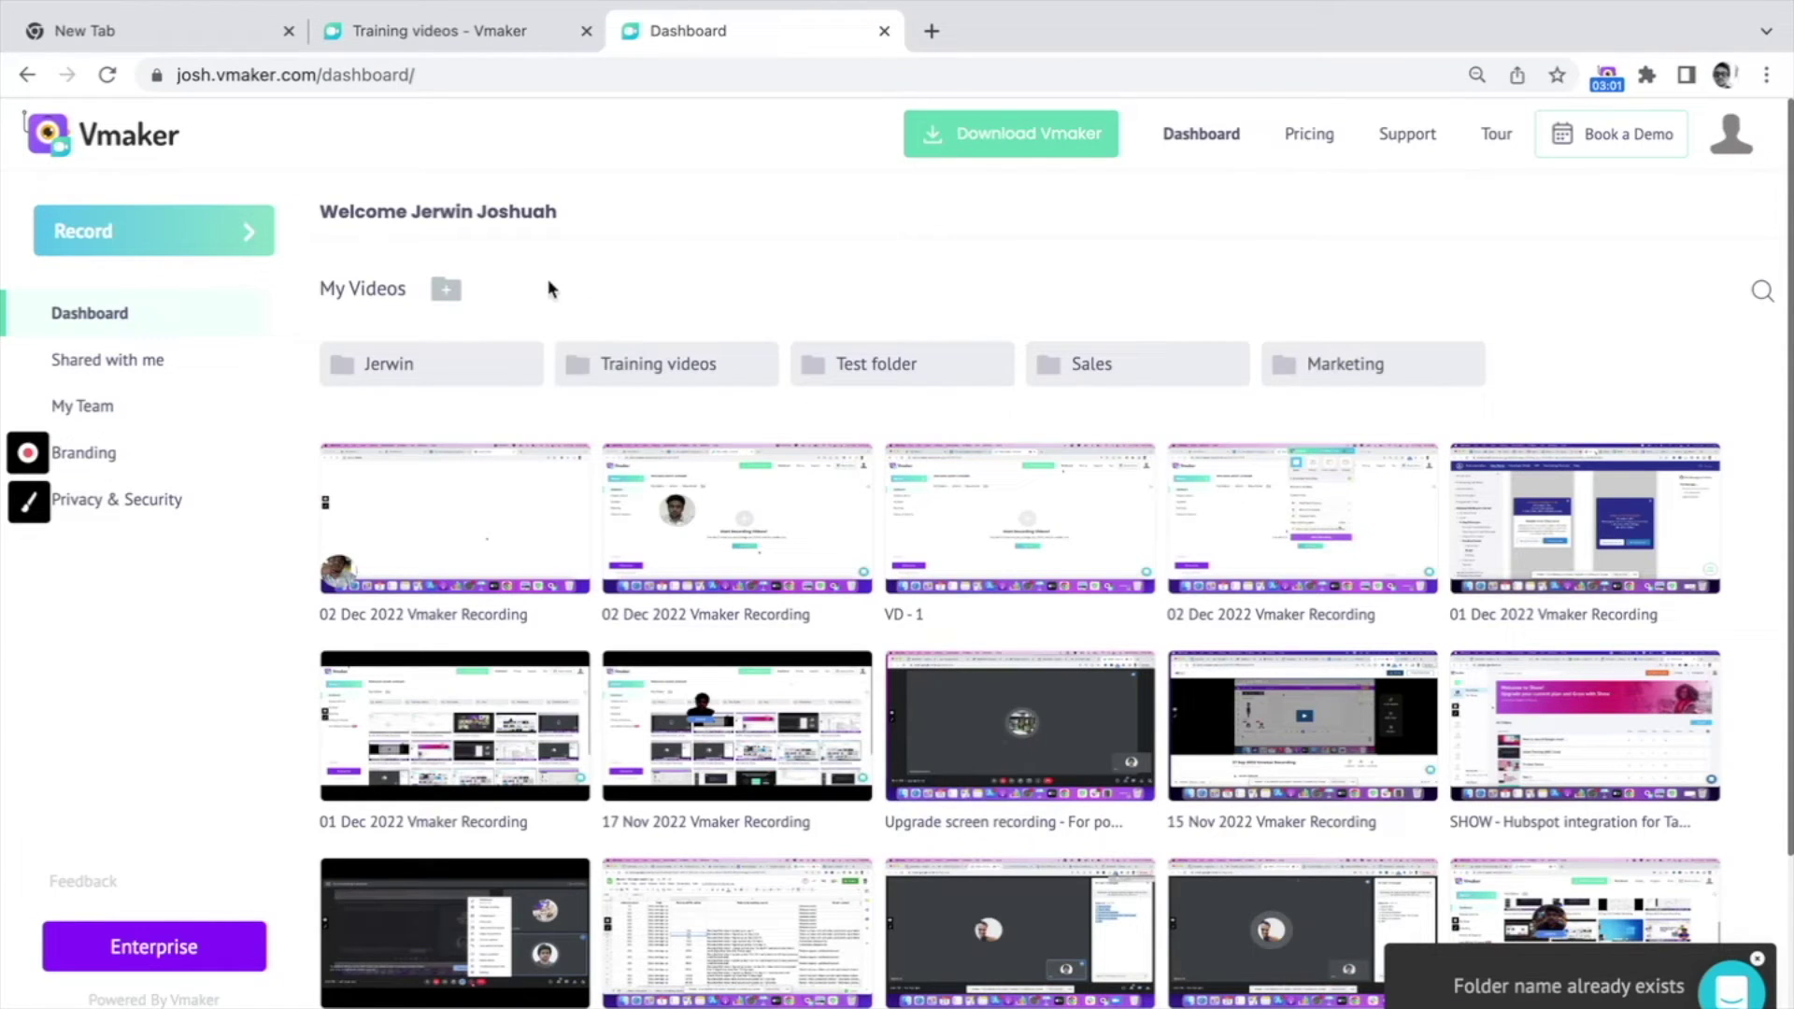
Step: Create a new folder named 'Important videos'
{"action": "left_click", "coordinate": [446, 285]}
{"action": "key", "text": "BackSpace"}
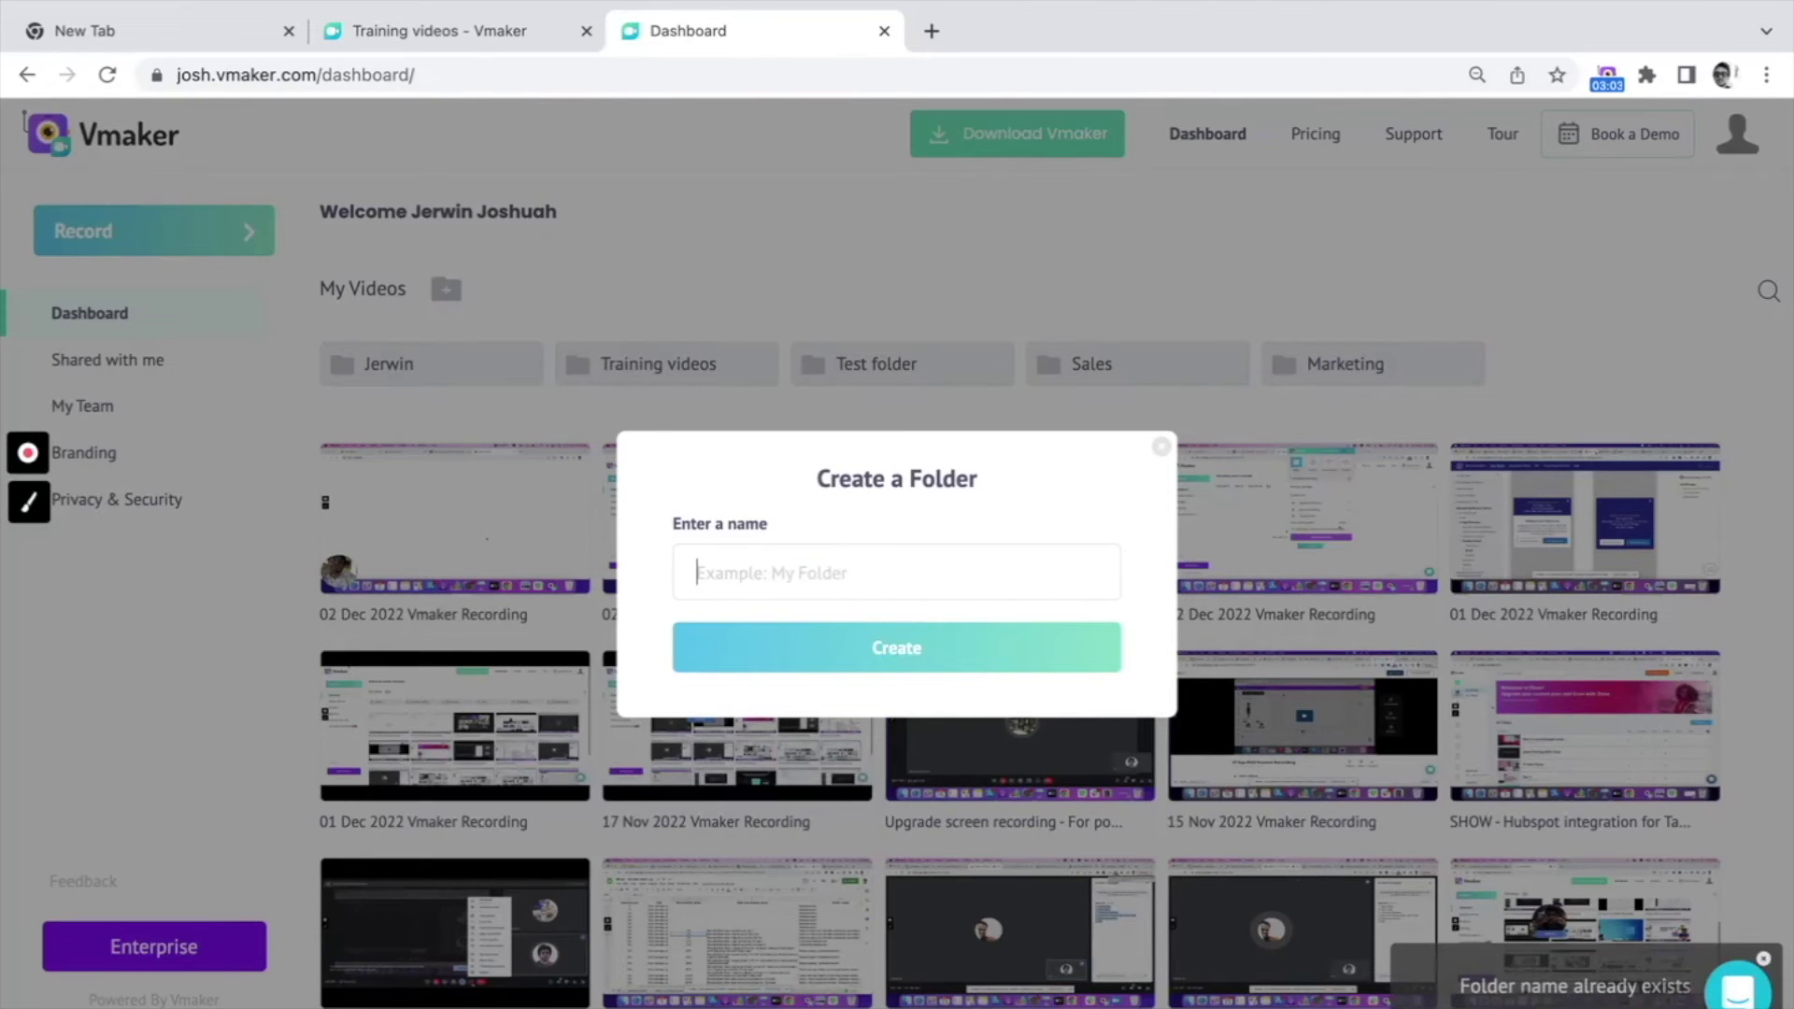
{"action": "type", "text": "Important "}
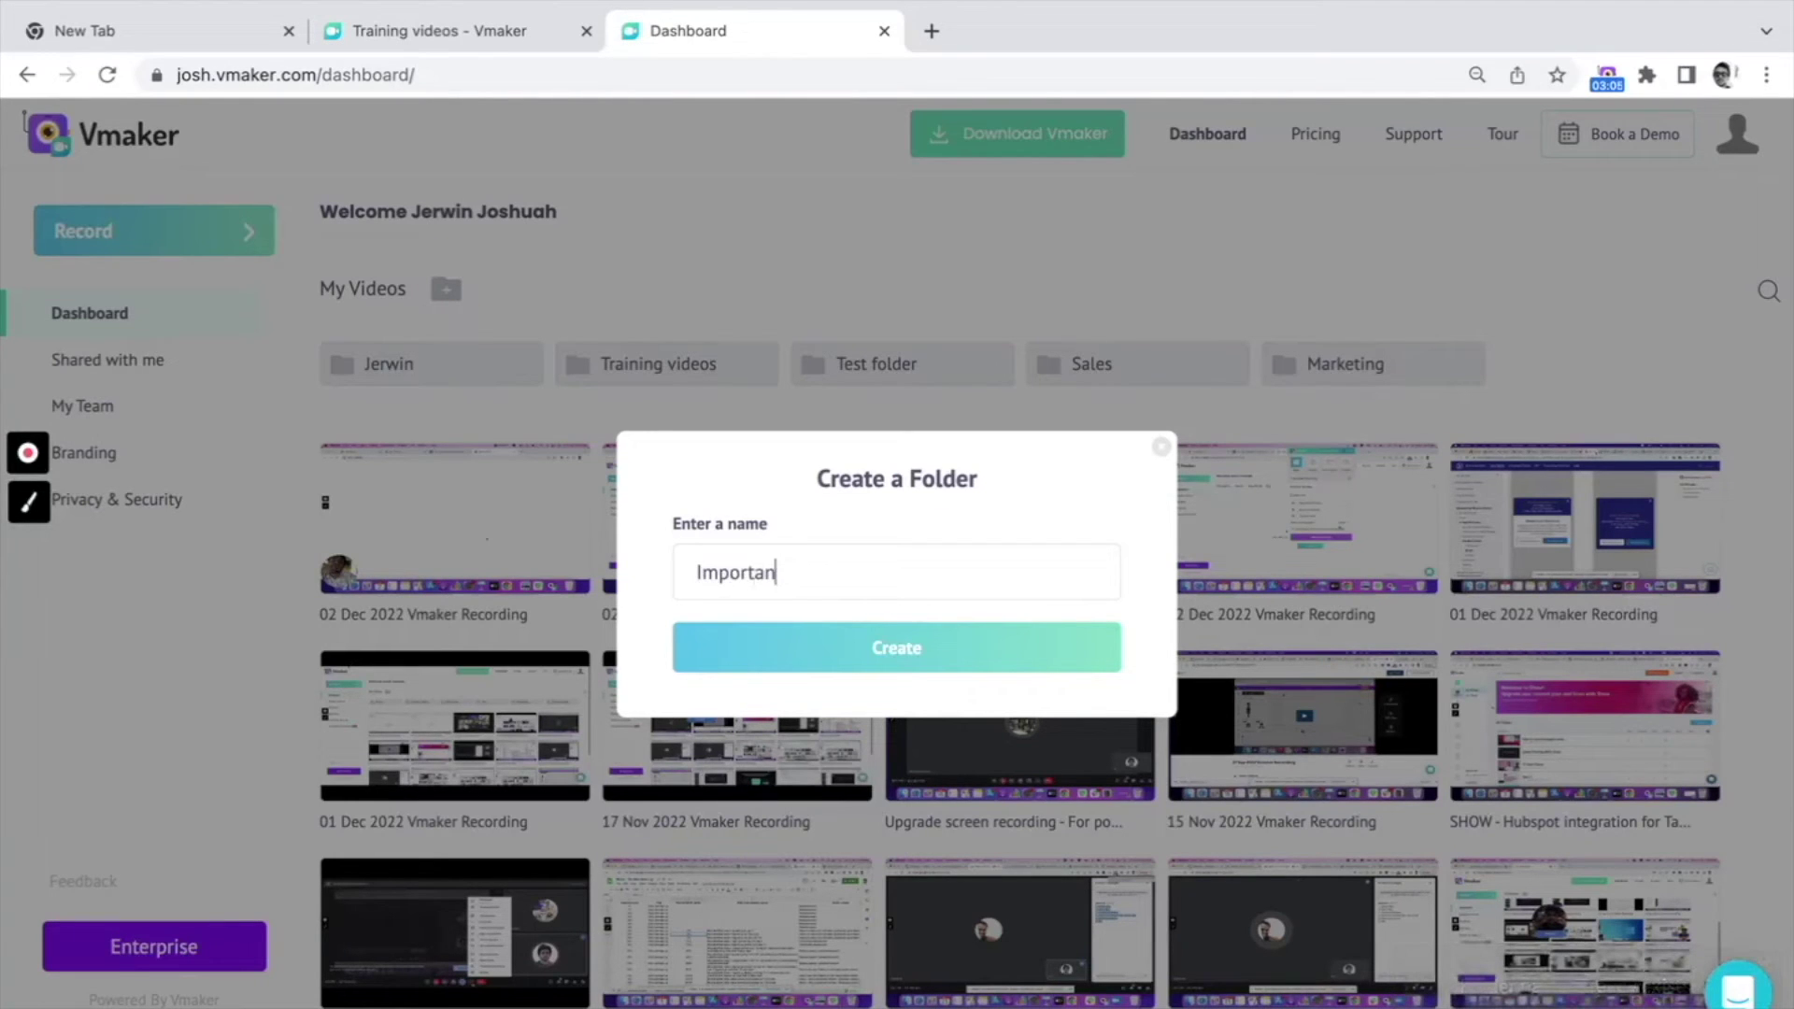
{"action": "type", "text": "videos"}
{"action": "key", "text": "Return"}
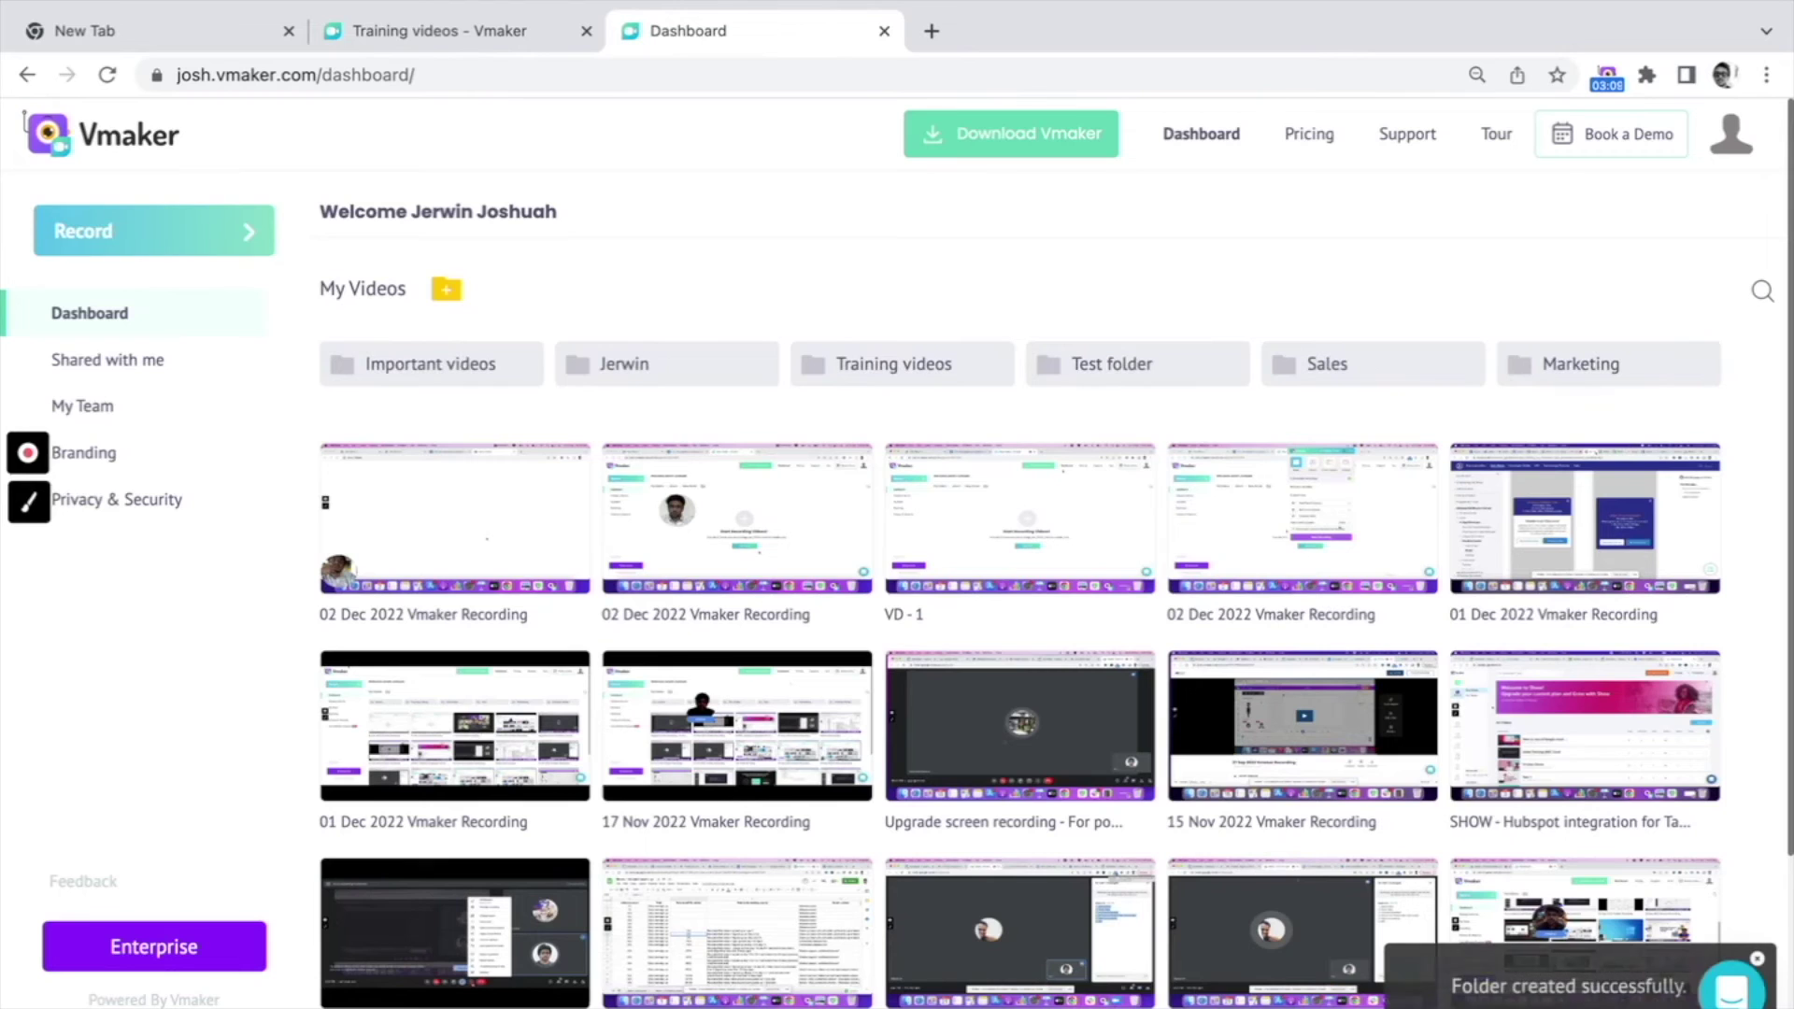
Step: Move three selected videos, including VD - 1, into the Important videos folder
{"action": "left_click", "coordinate": [624, 467]}
{"action": "left_click", "coordinate": [906, 510]}
{"action": "left_click", "coordinate": [1185, 506]}
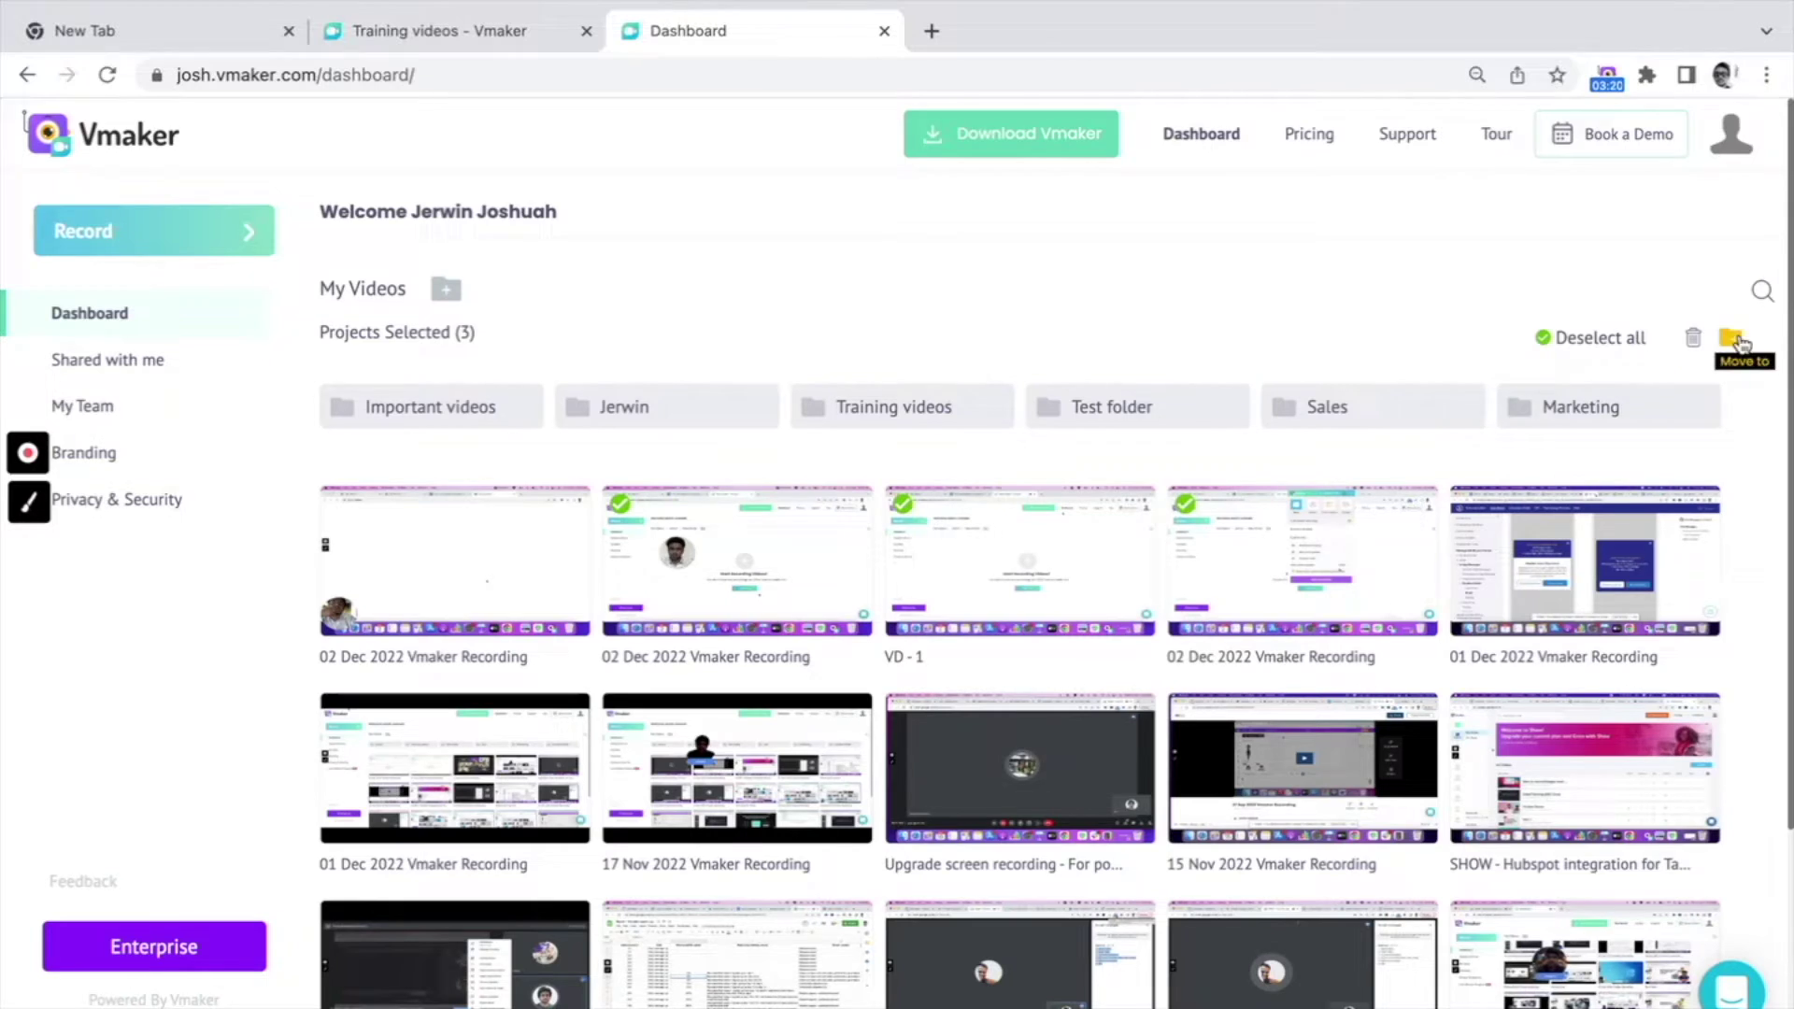
{"action": "left_click", "coordinate": [1732, 339]}
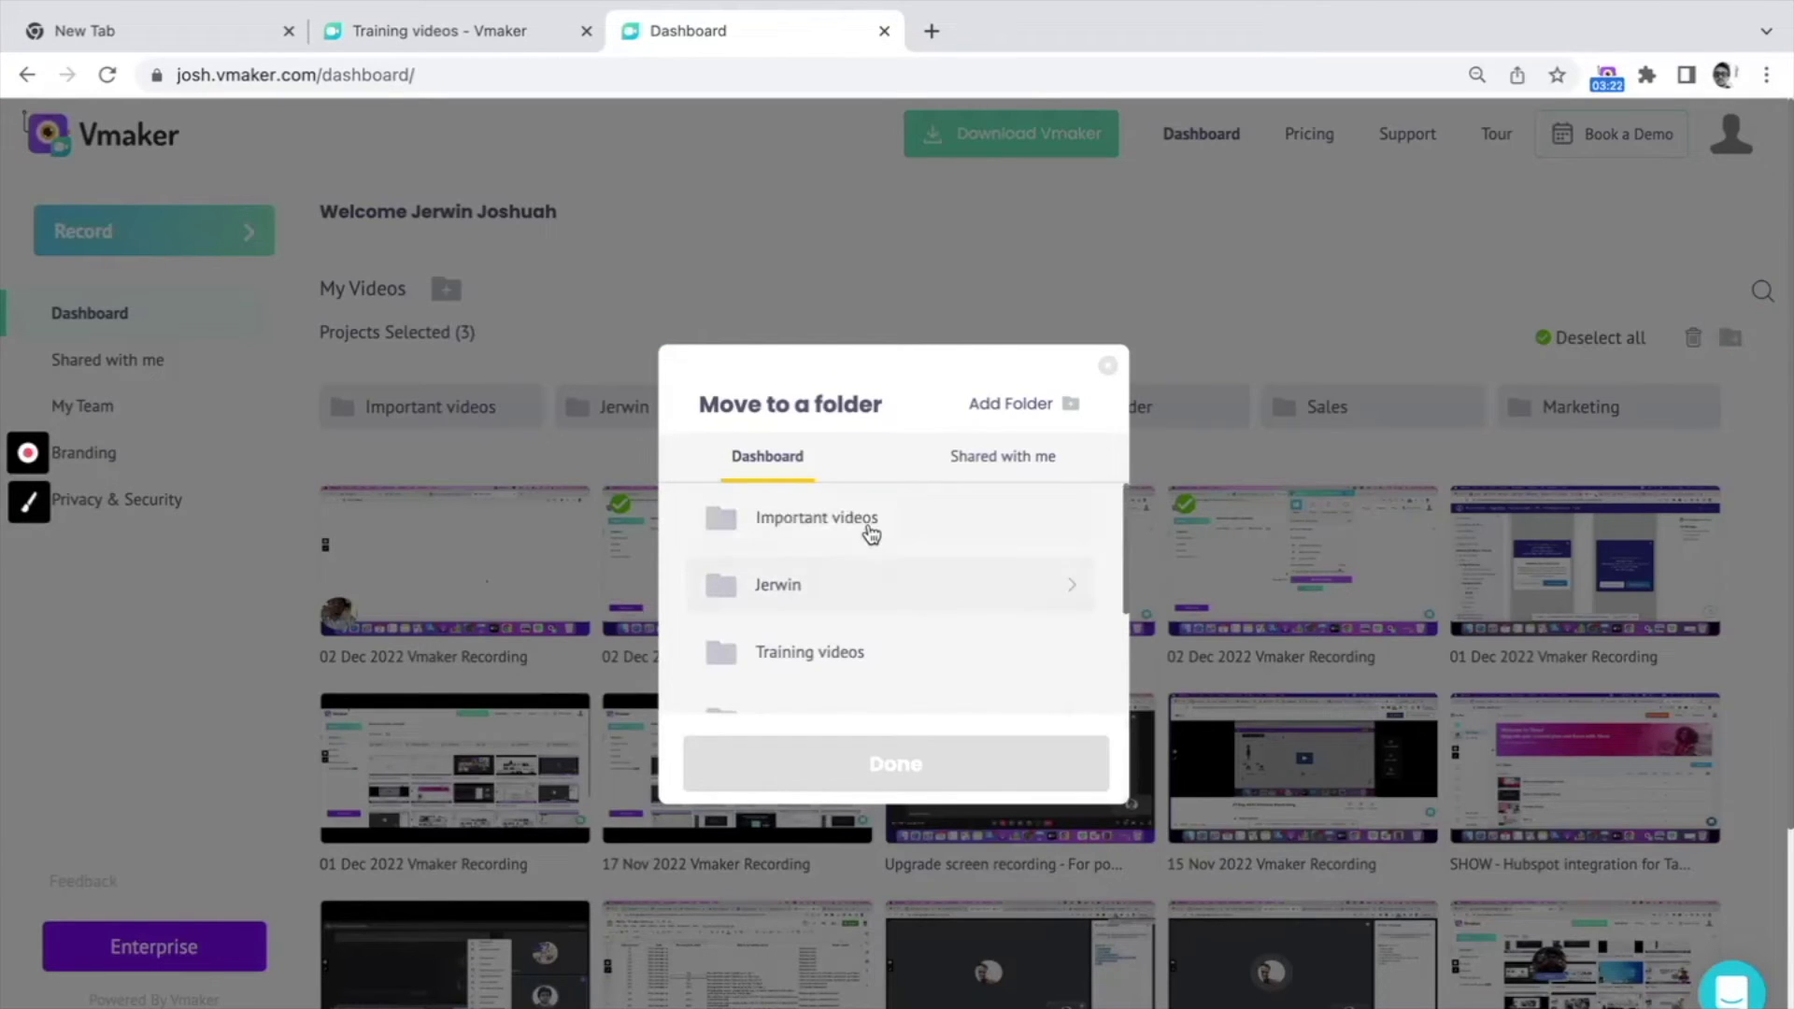
{"action": "left_click", "coordinate": [867, 525]}
{"action": "left_click", "coordinate": [908, 754]}
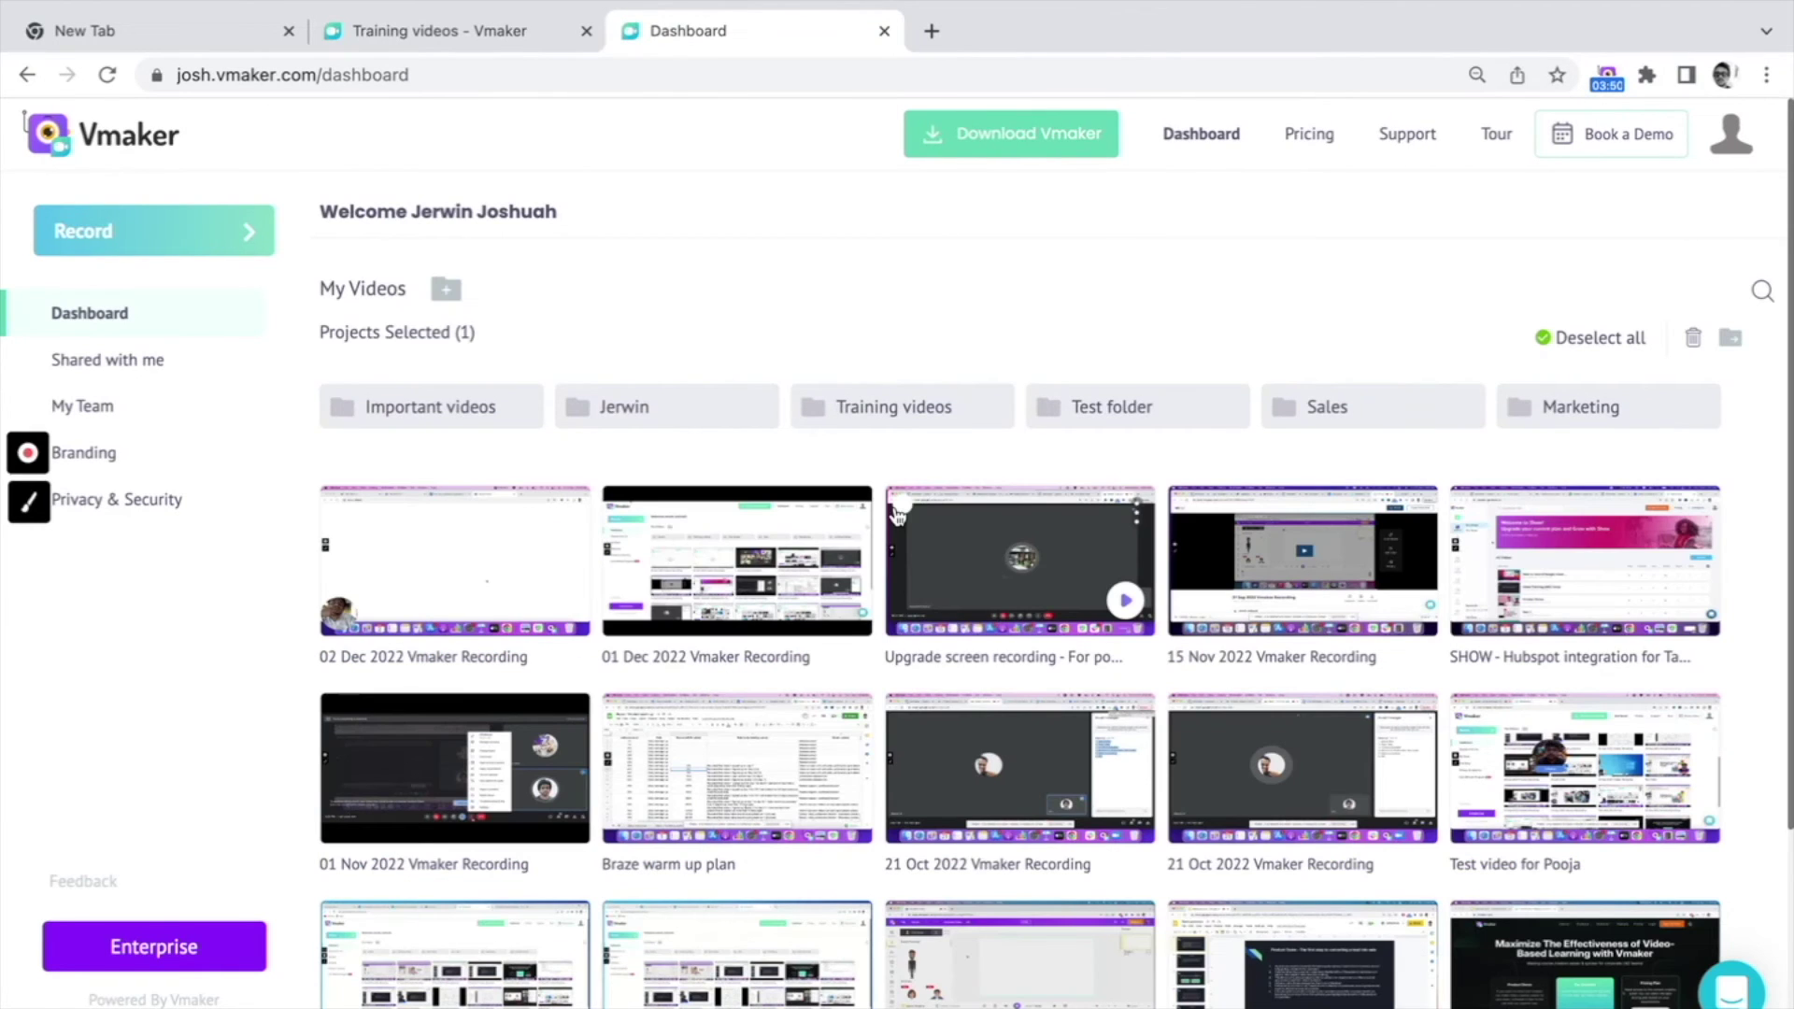
Step: Delete four recordings, including the 01 Dec 2022, 15 Nov 2022 and upgrade screen recordings
{"action": "right_click", "coordinate": [897, 512]}
{"action": "left_click", "coordinate": [619, 504]}
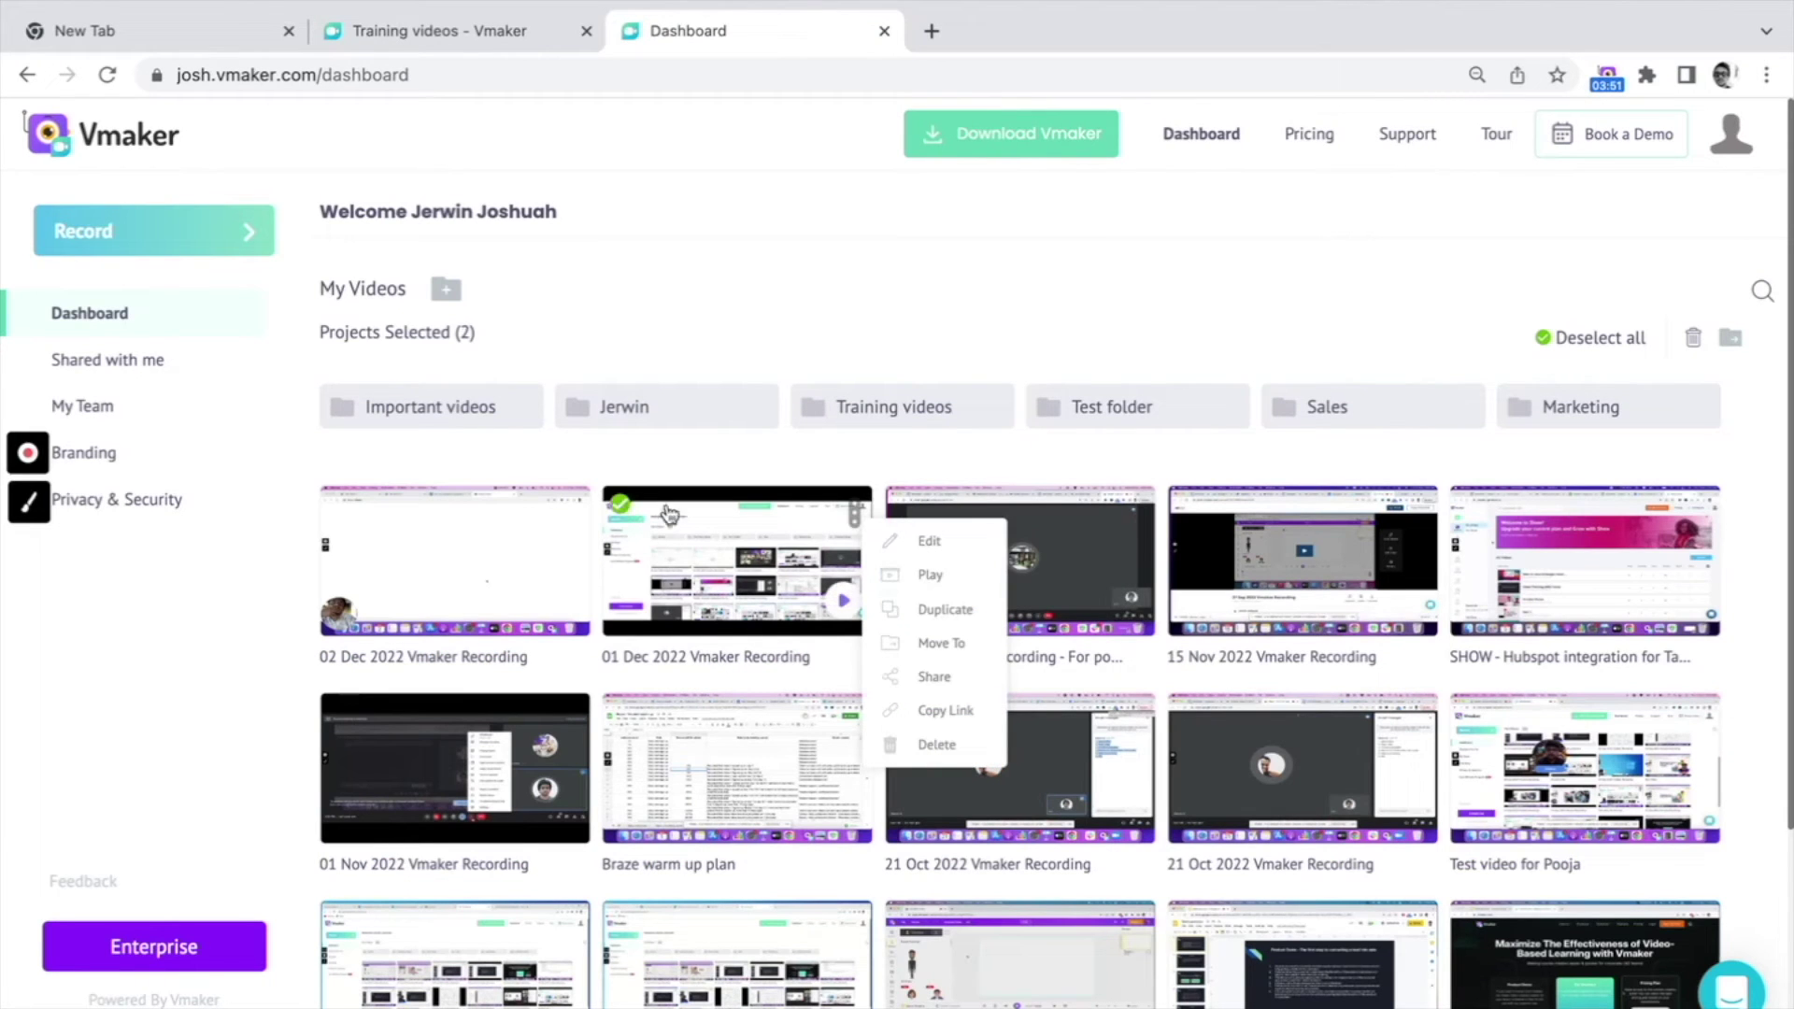
{"action": "left_click", "coordinate": [901, 505]}
{"action": "left_click", "coordinate": [1187, 506]}
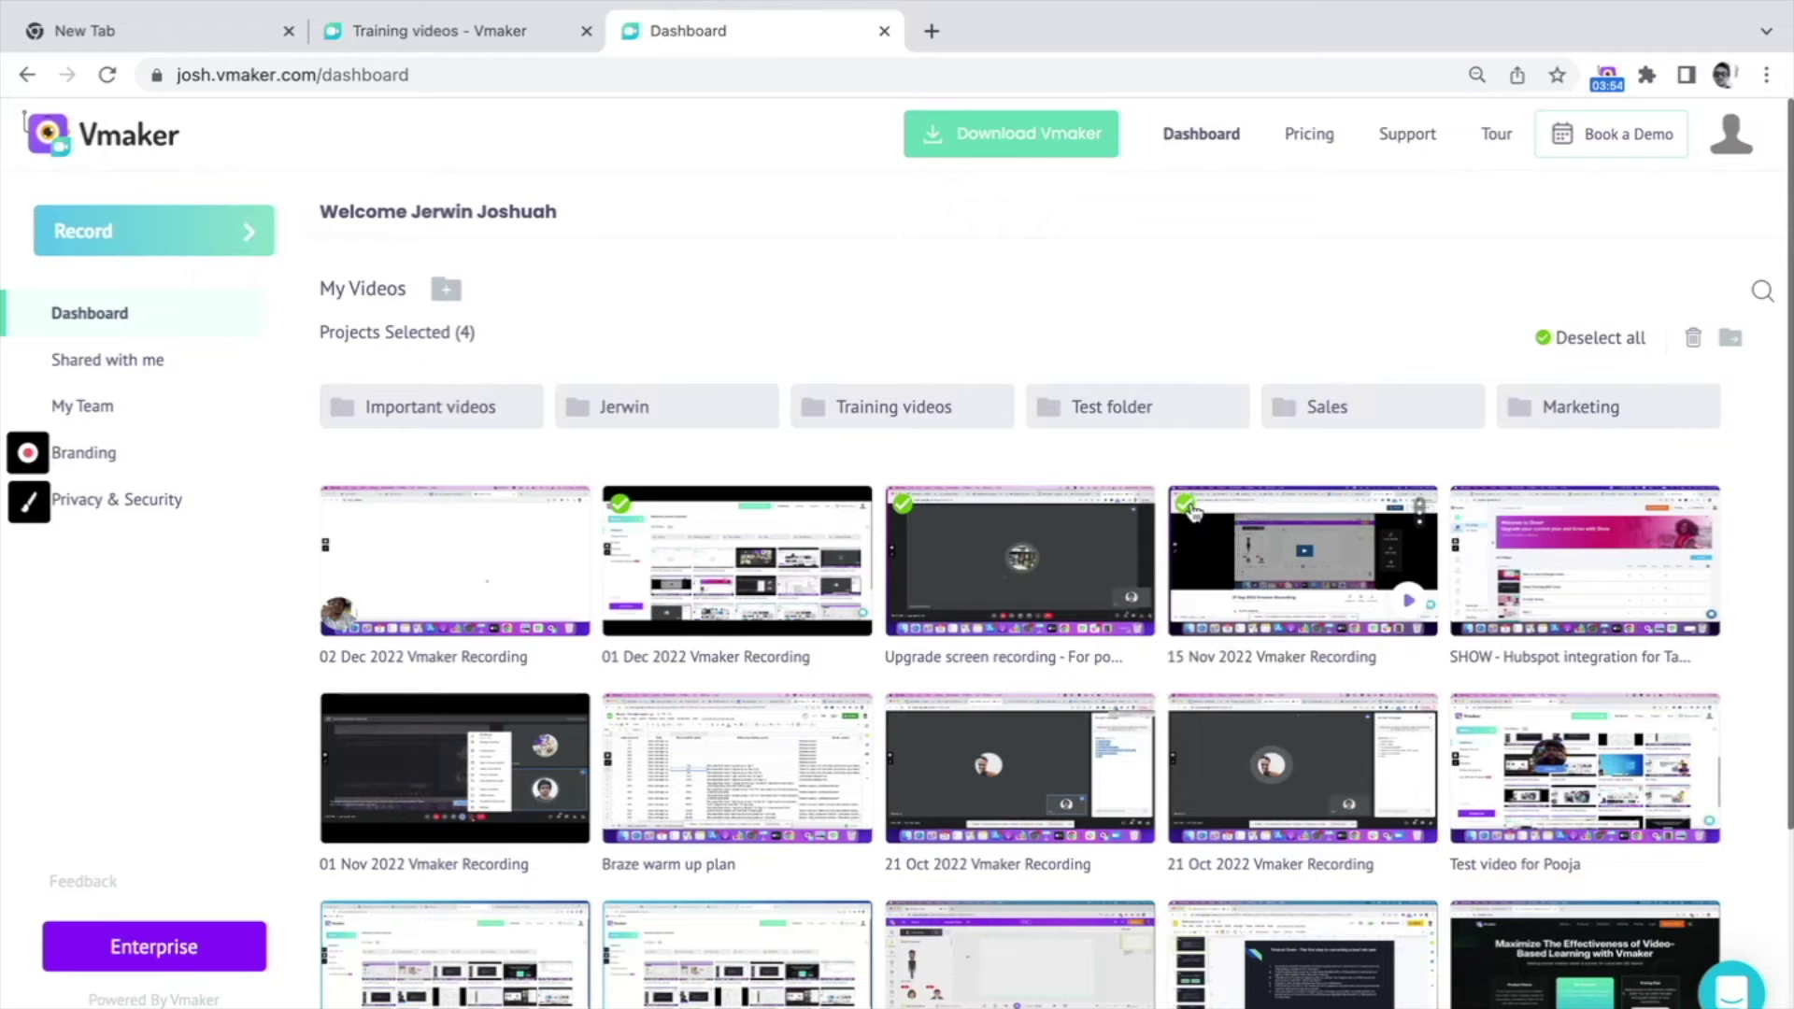
{"action": "left_click", "coordinate": [1692, 337]}
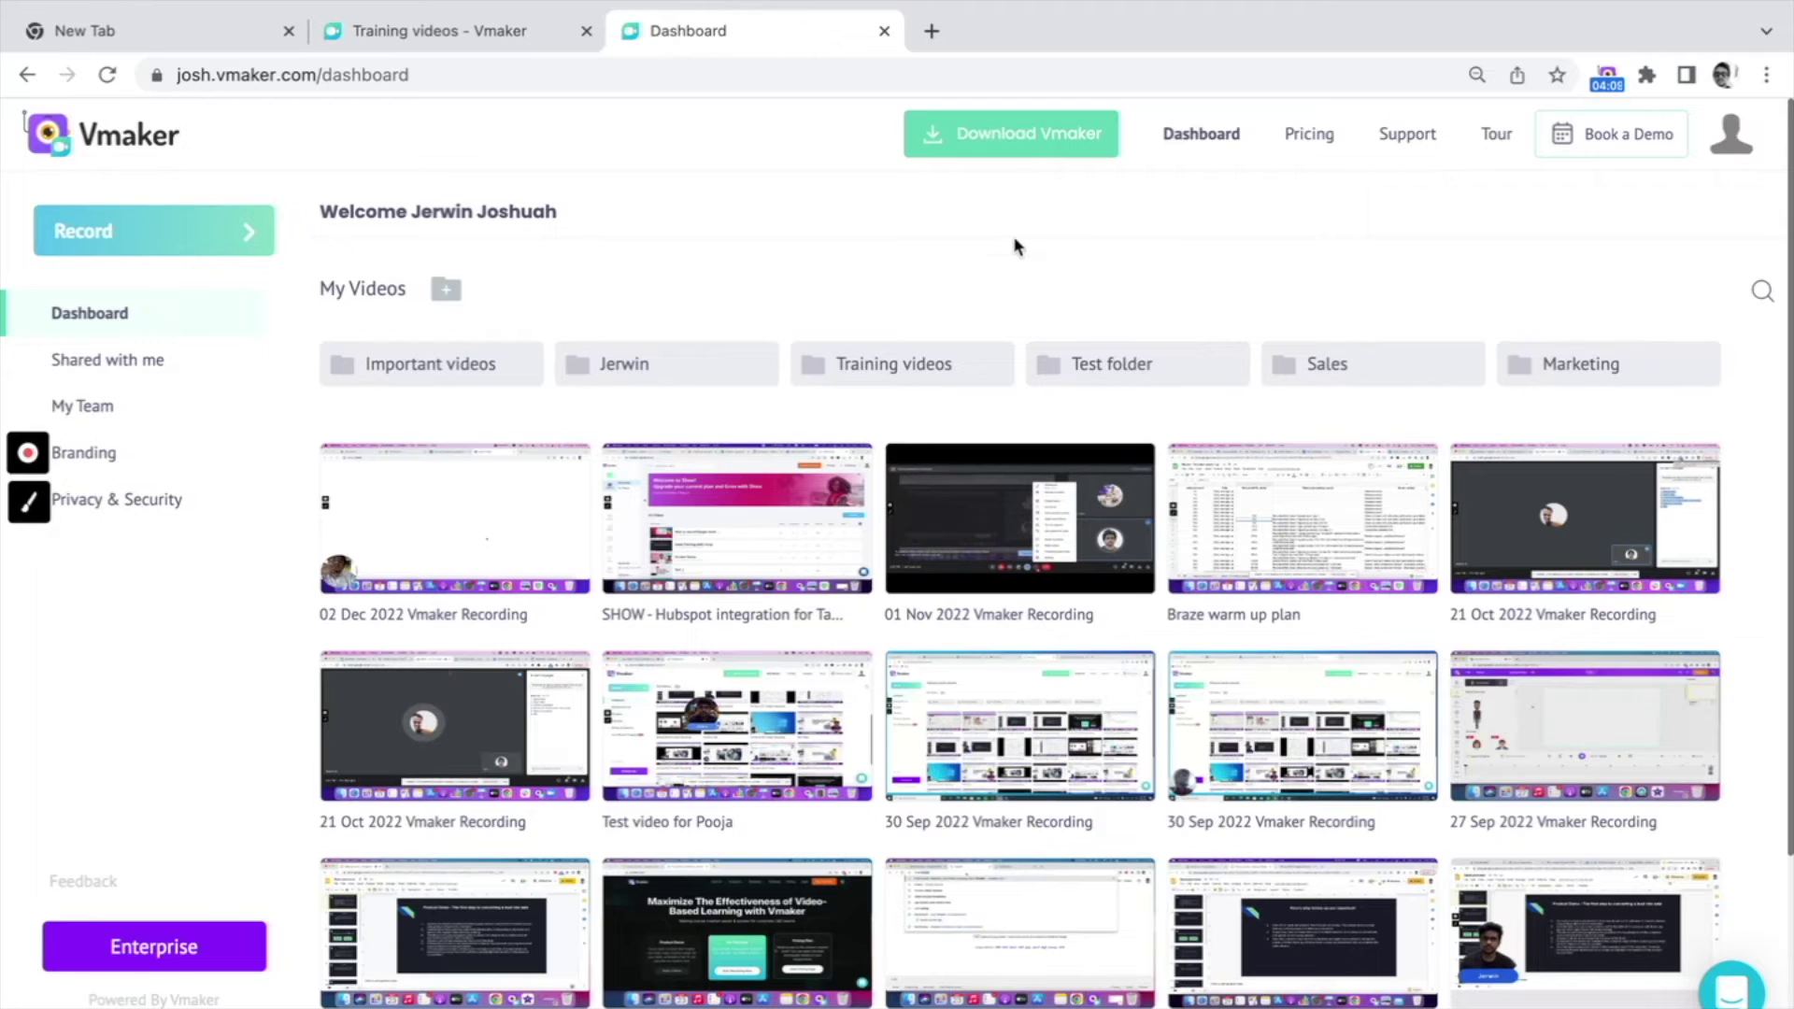
Step: Browse the dashboard's recordings and open the options menu for the 02 Dec 2022 recording
{"action": "left_click", "coordinate": [855, 470]}
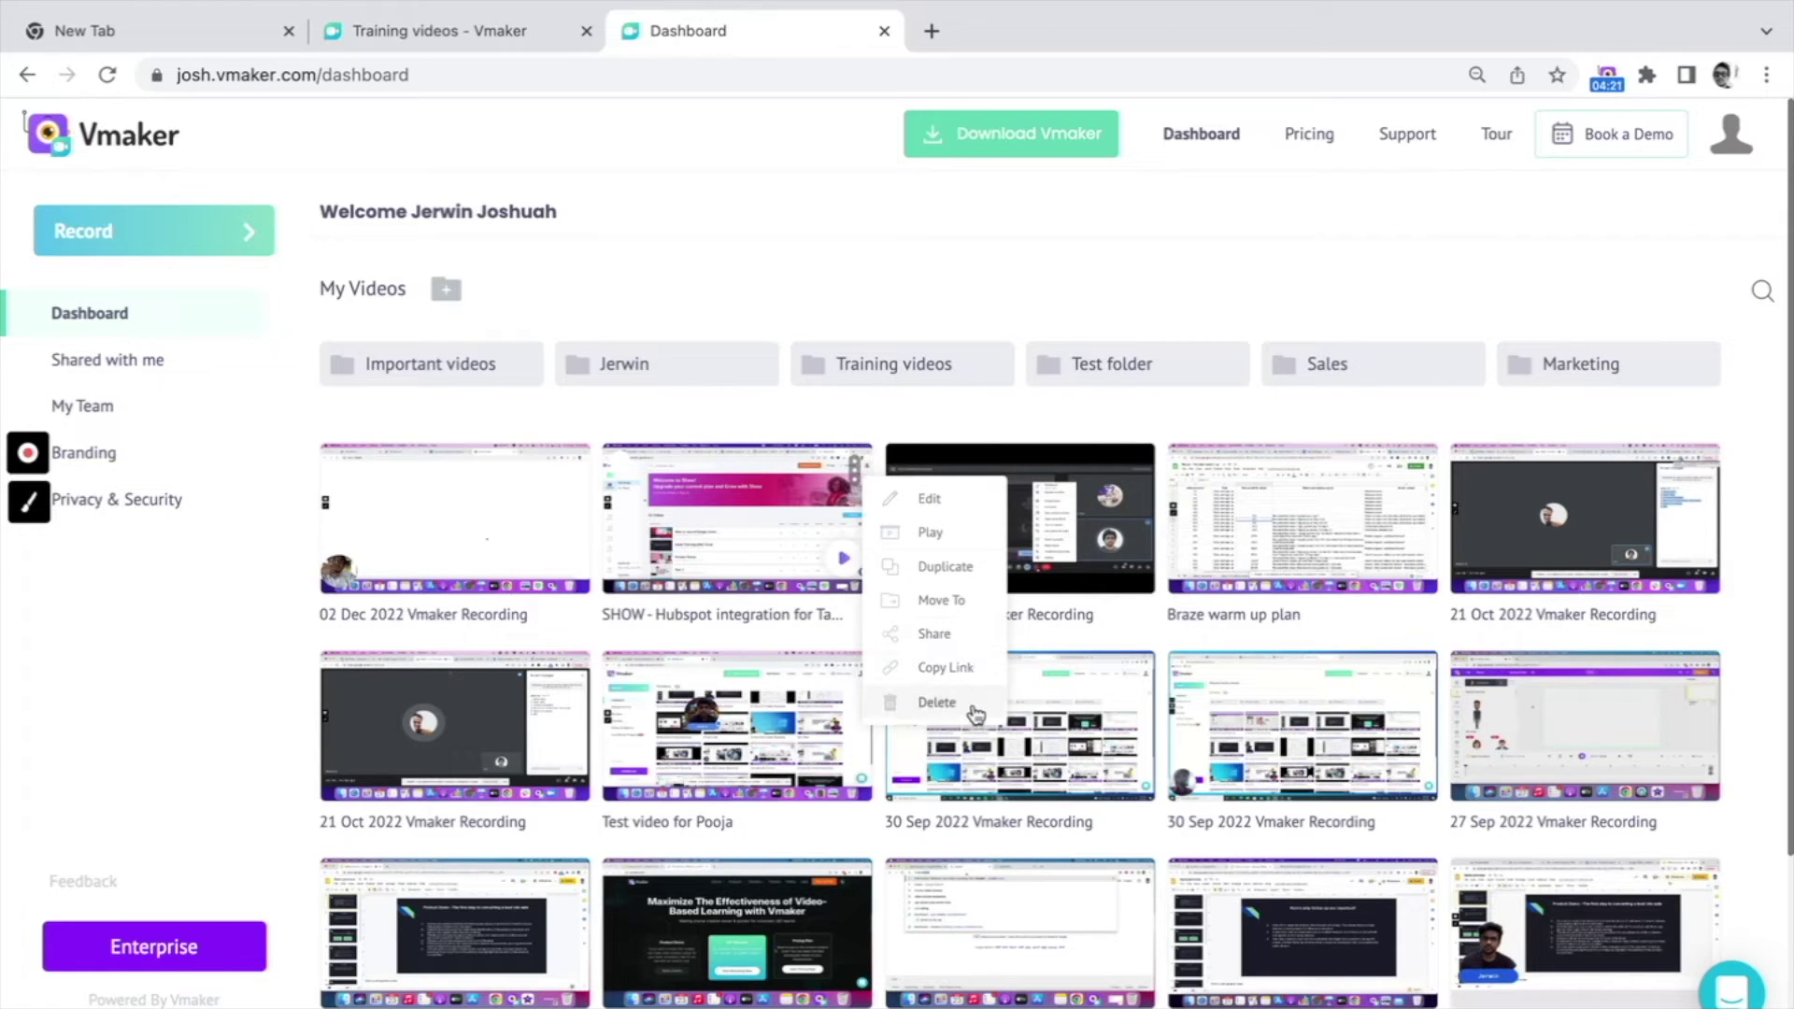
{"action": "left_click", "coordinate": [723, 277]}
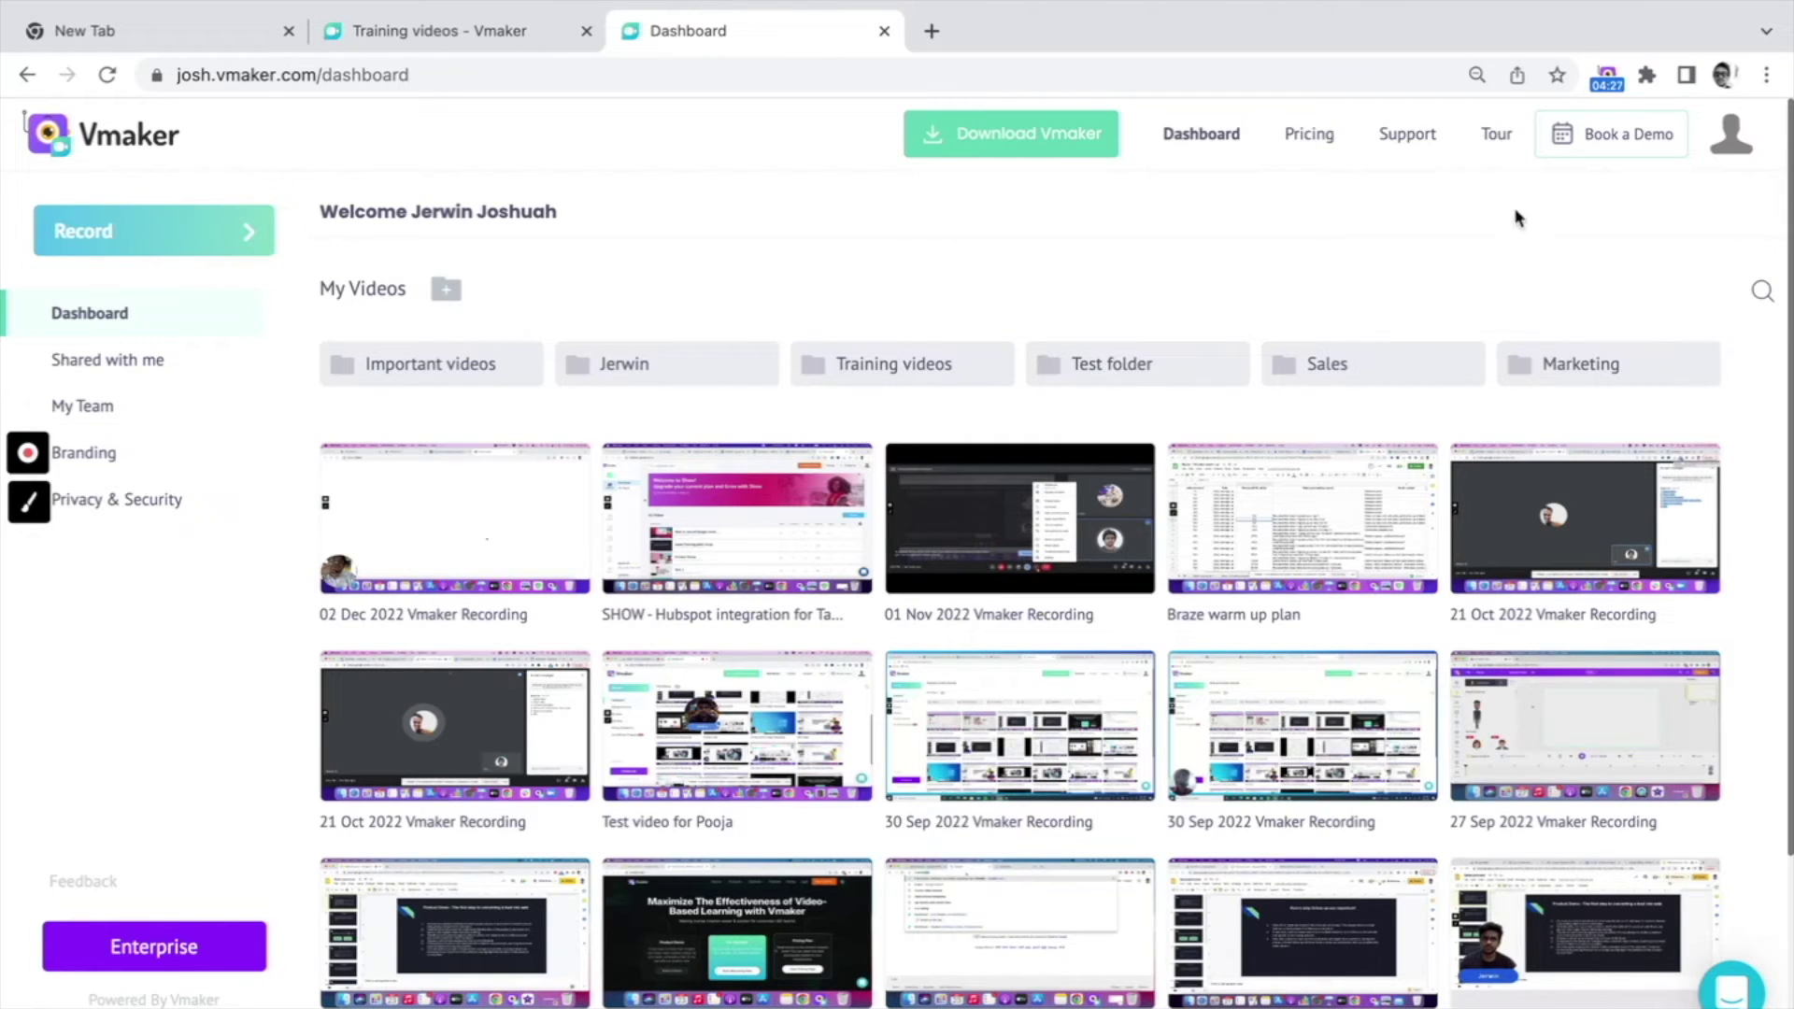
{"action": "left_click", "coordinate": [1761, 291]}
{"action": "scroll", "coordinate": [1720, 280], "scroll_direction": "up", "scroll_amount": 5}
{"action": "scroll", "coordinate": [1720, 280], "scroll_direction": "up", "scroll_amount": 1}
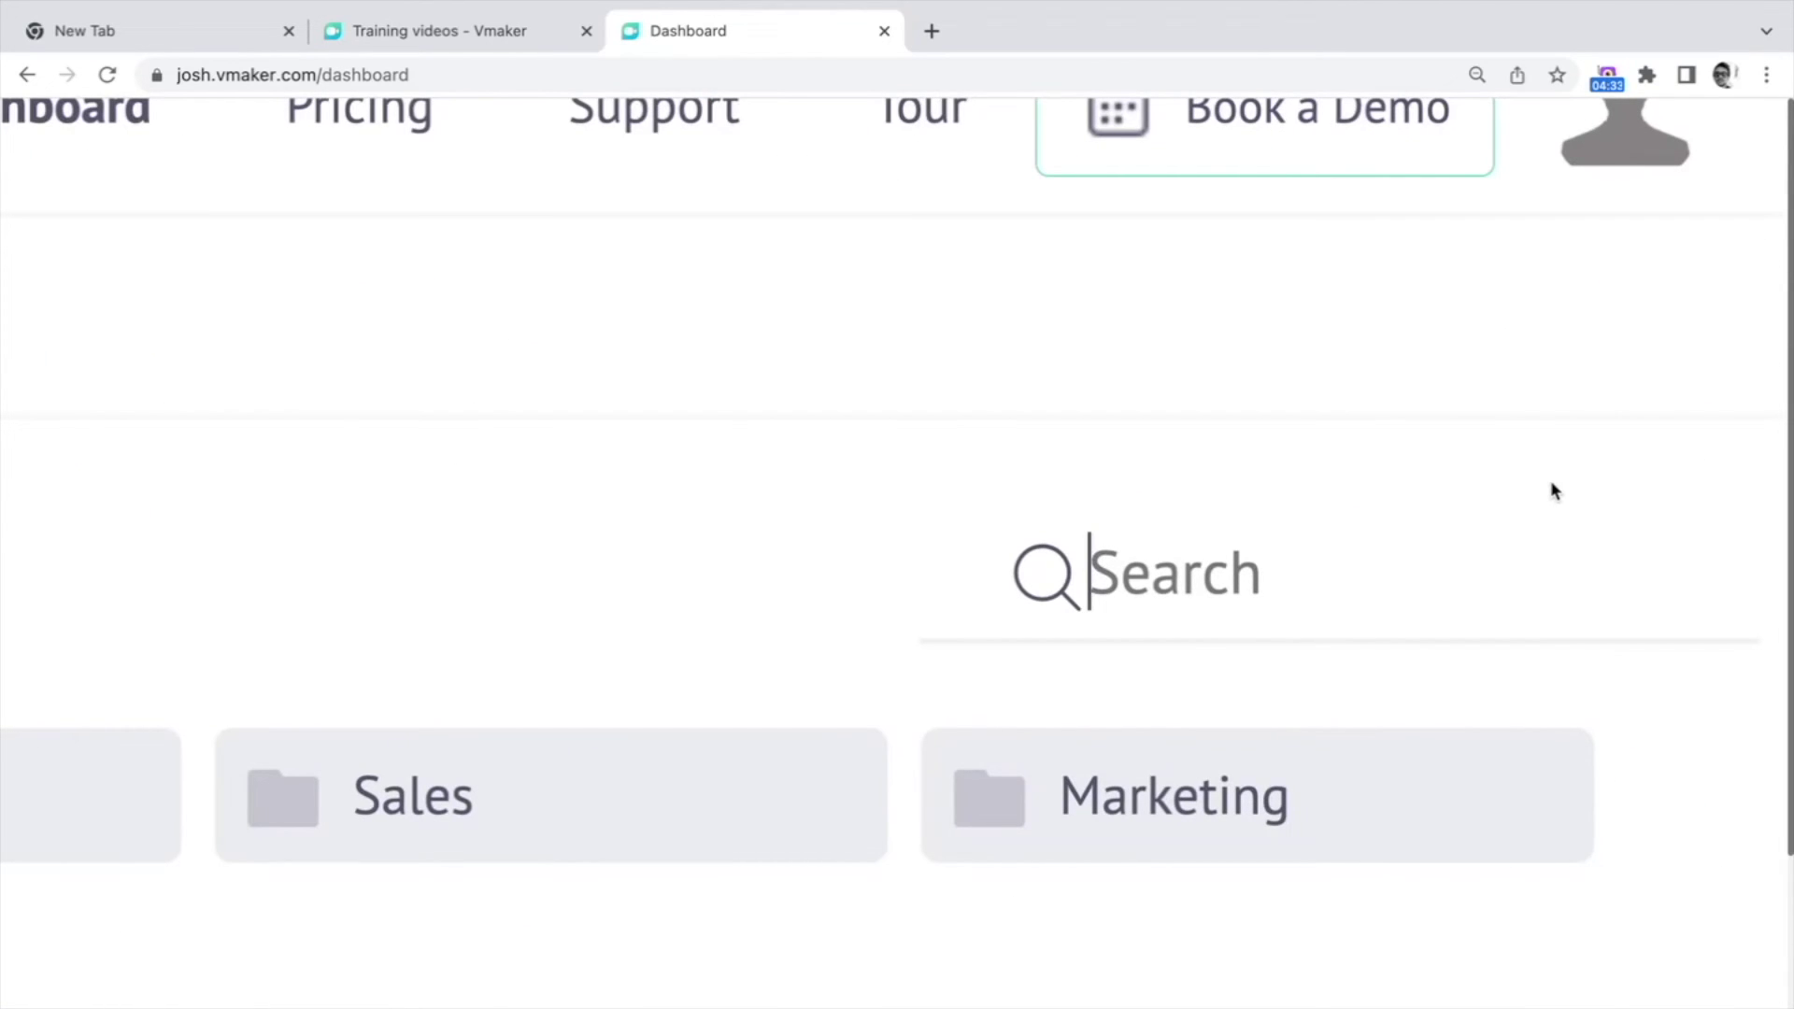
{"action": "scroll", "coordinate": [1550, 480], "scroll_direction": "down", "scroll_amount": 5}
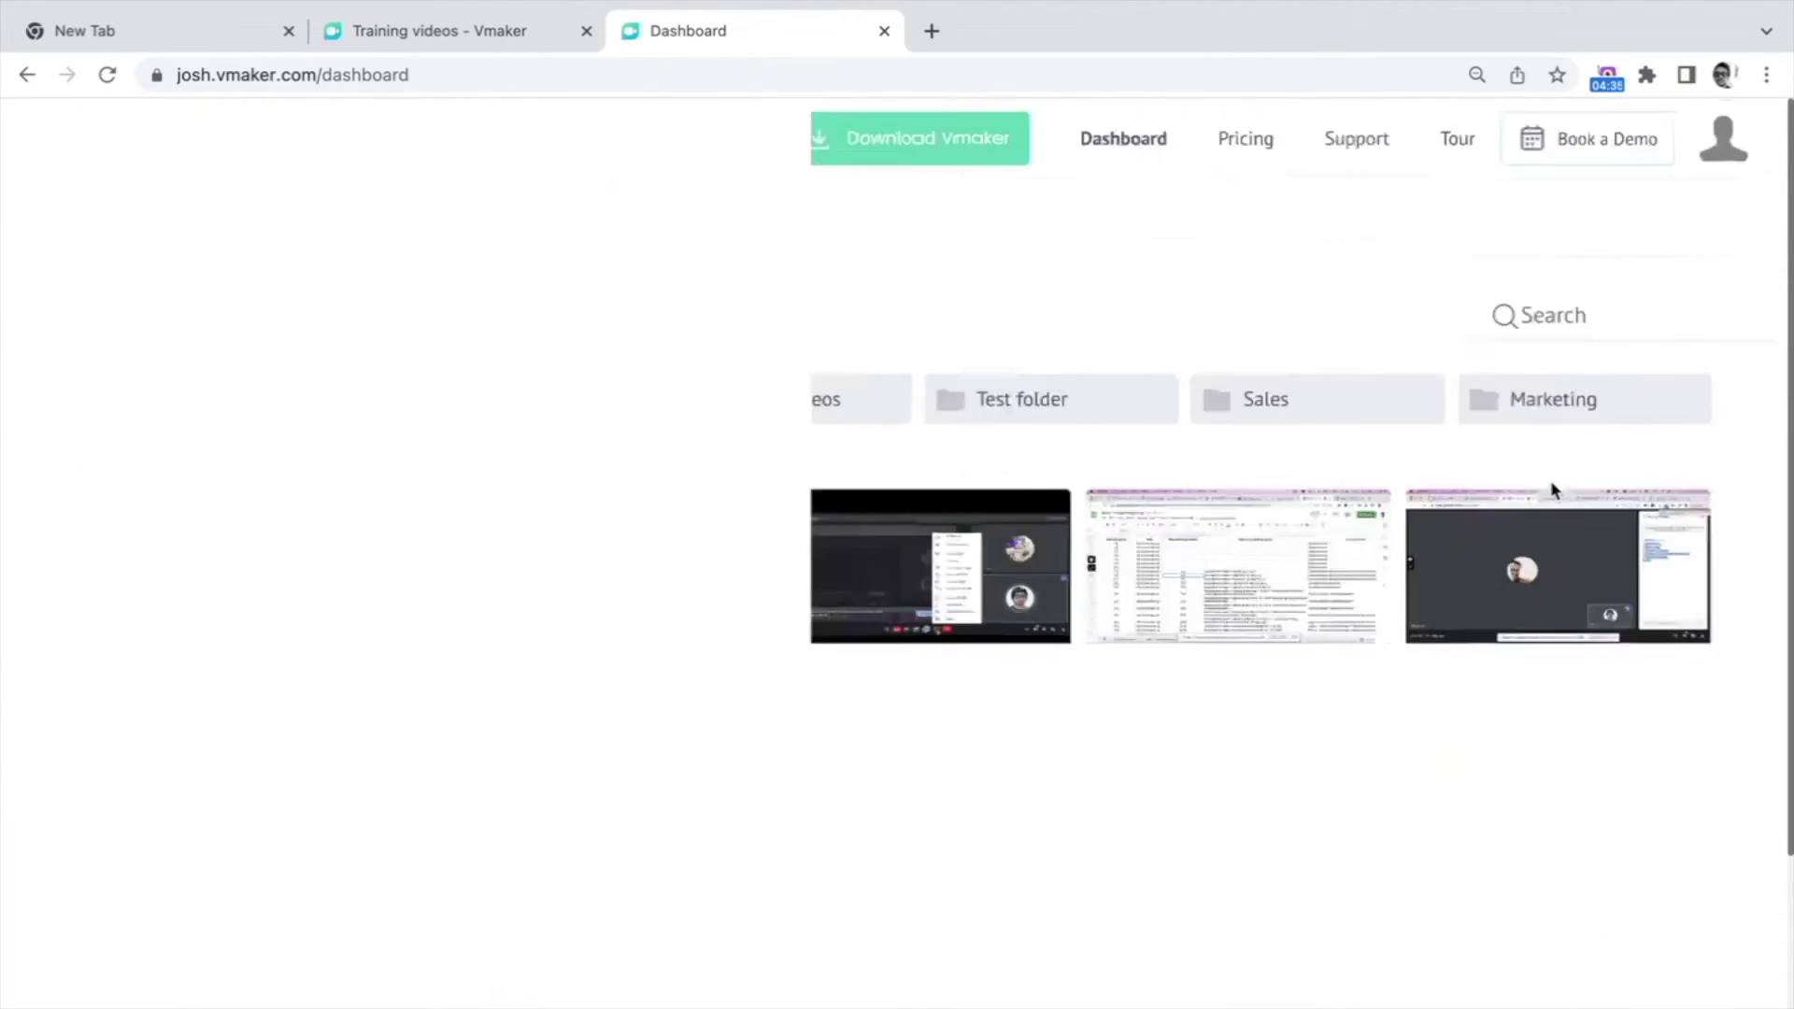
{"action": "scroll", "coordinate": [1550, 480], "scroll_direction": "down", "scroll_amount": 3}
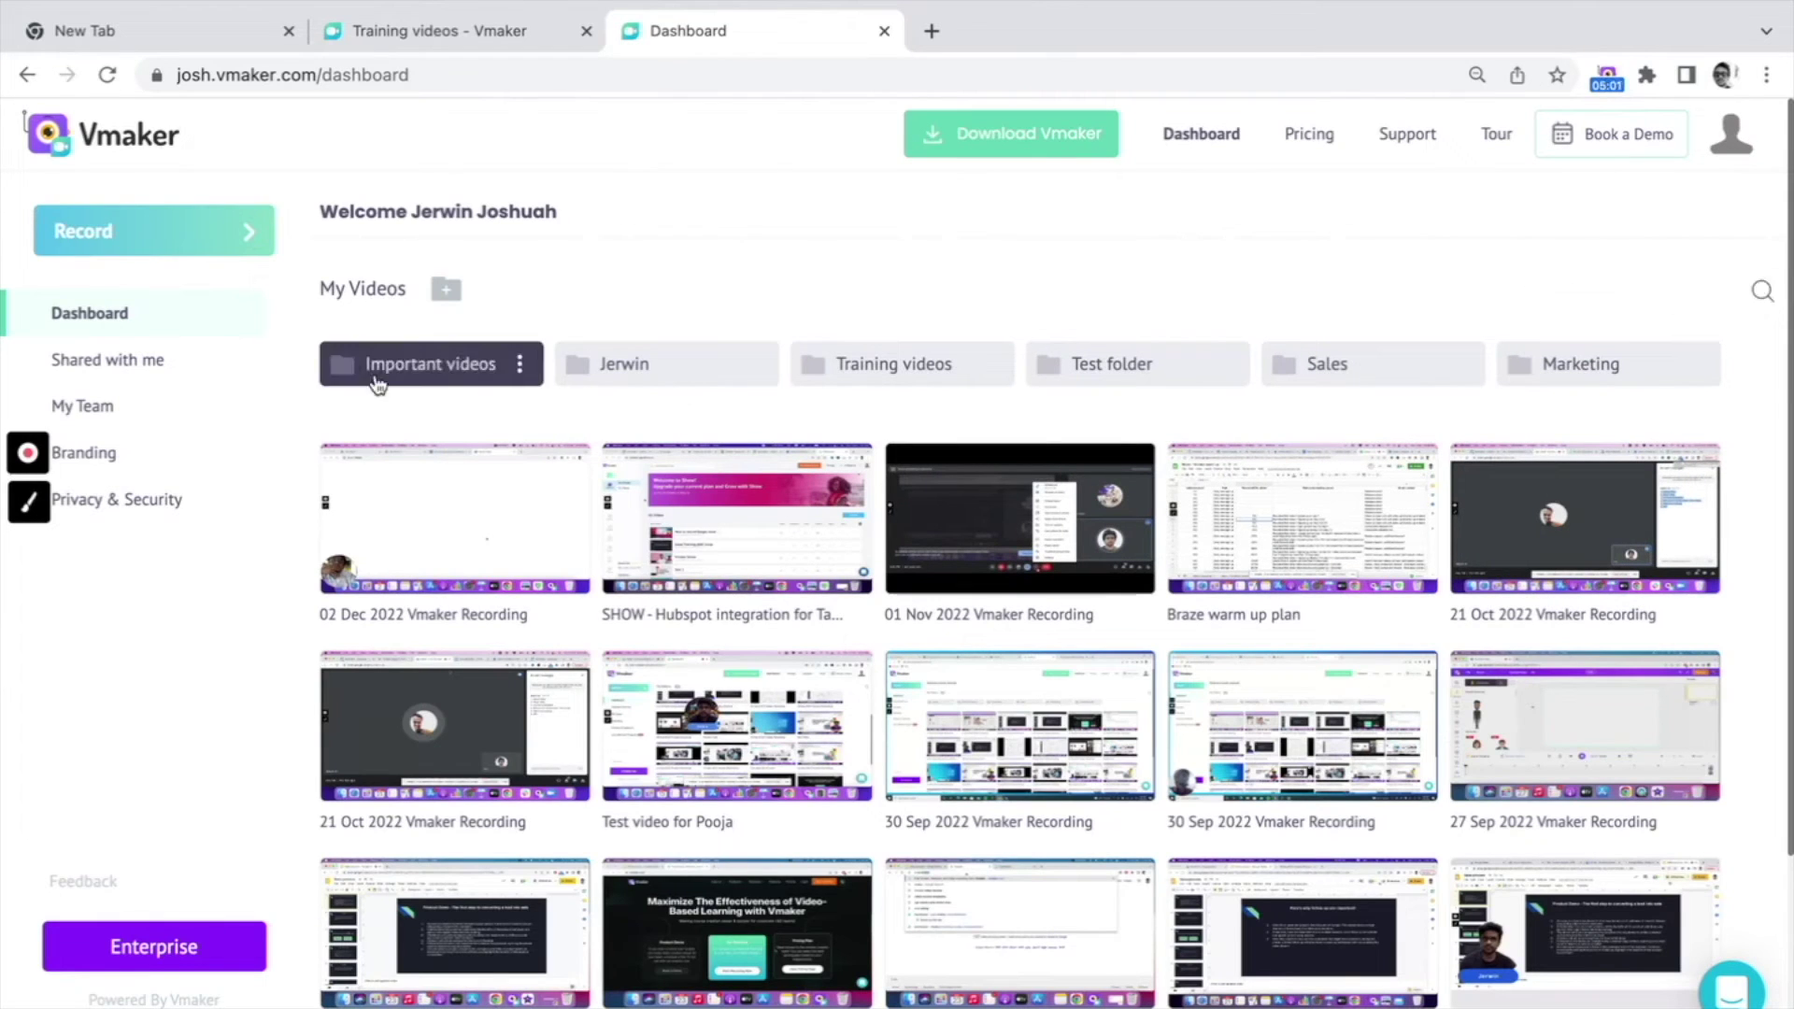
{"action": "left_click", "coordinate": [574, 469]}
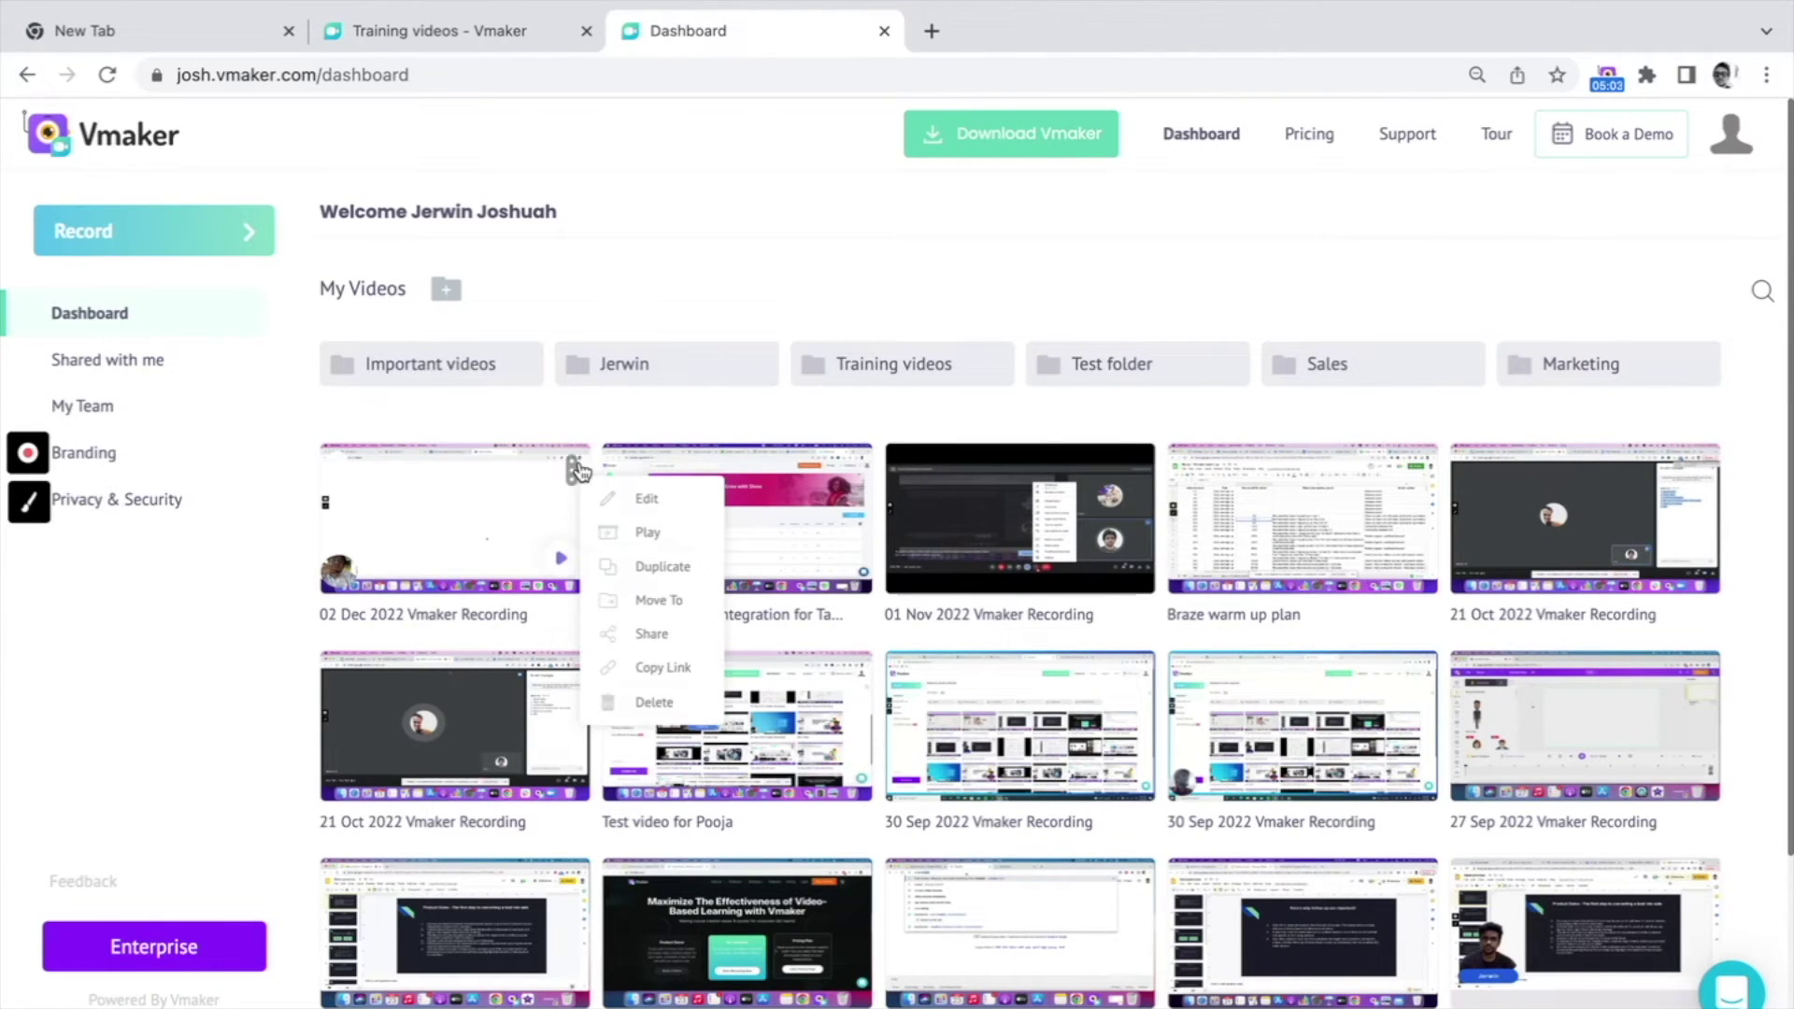
Step: Share the 02 Dec 2022 recording to a colleague's e-mail as an edit link, then view Shared with me
{"action": "left_click", "coordinate": [682, 636]}
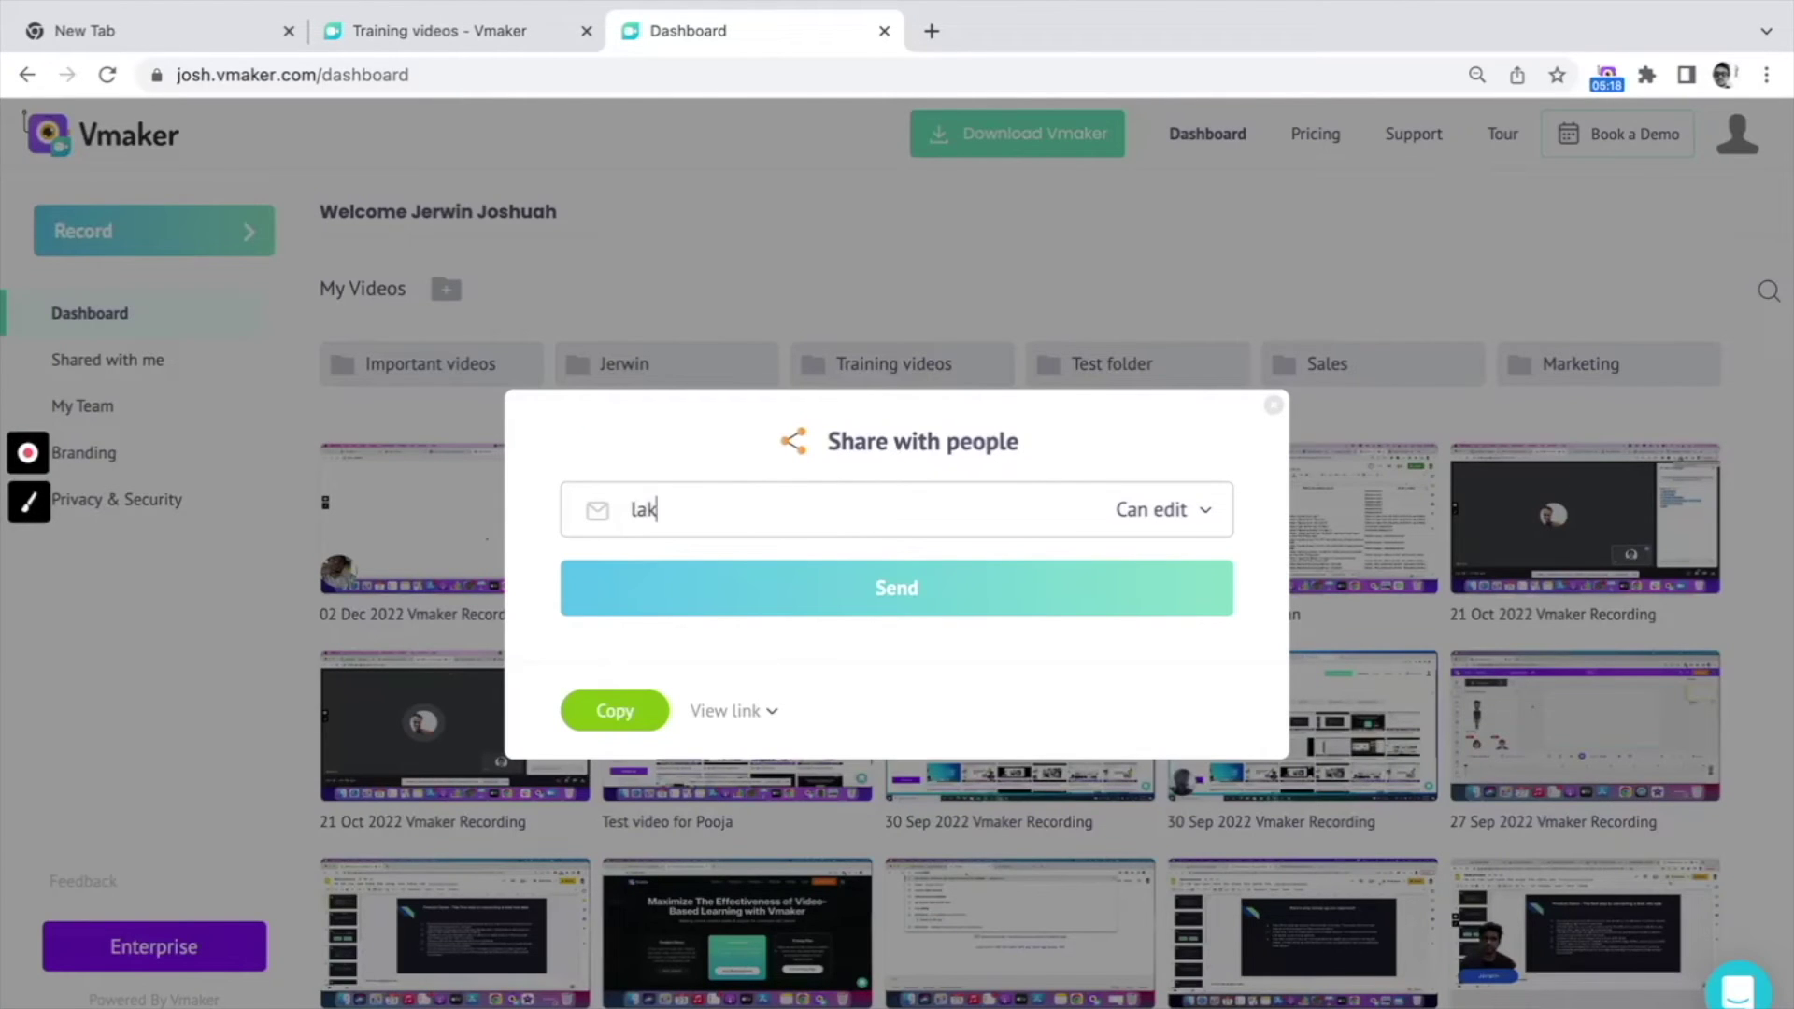
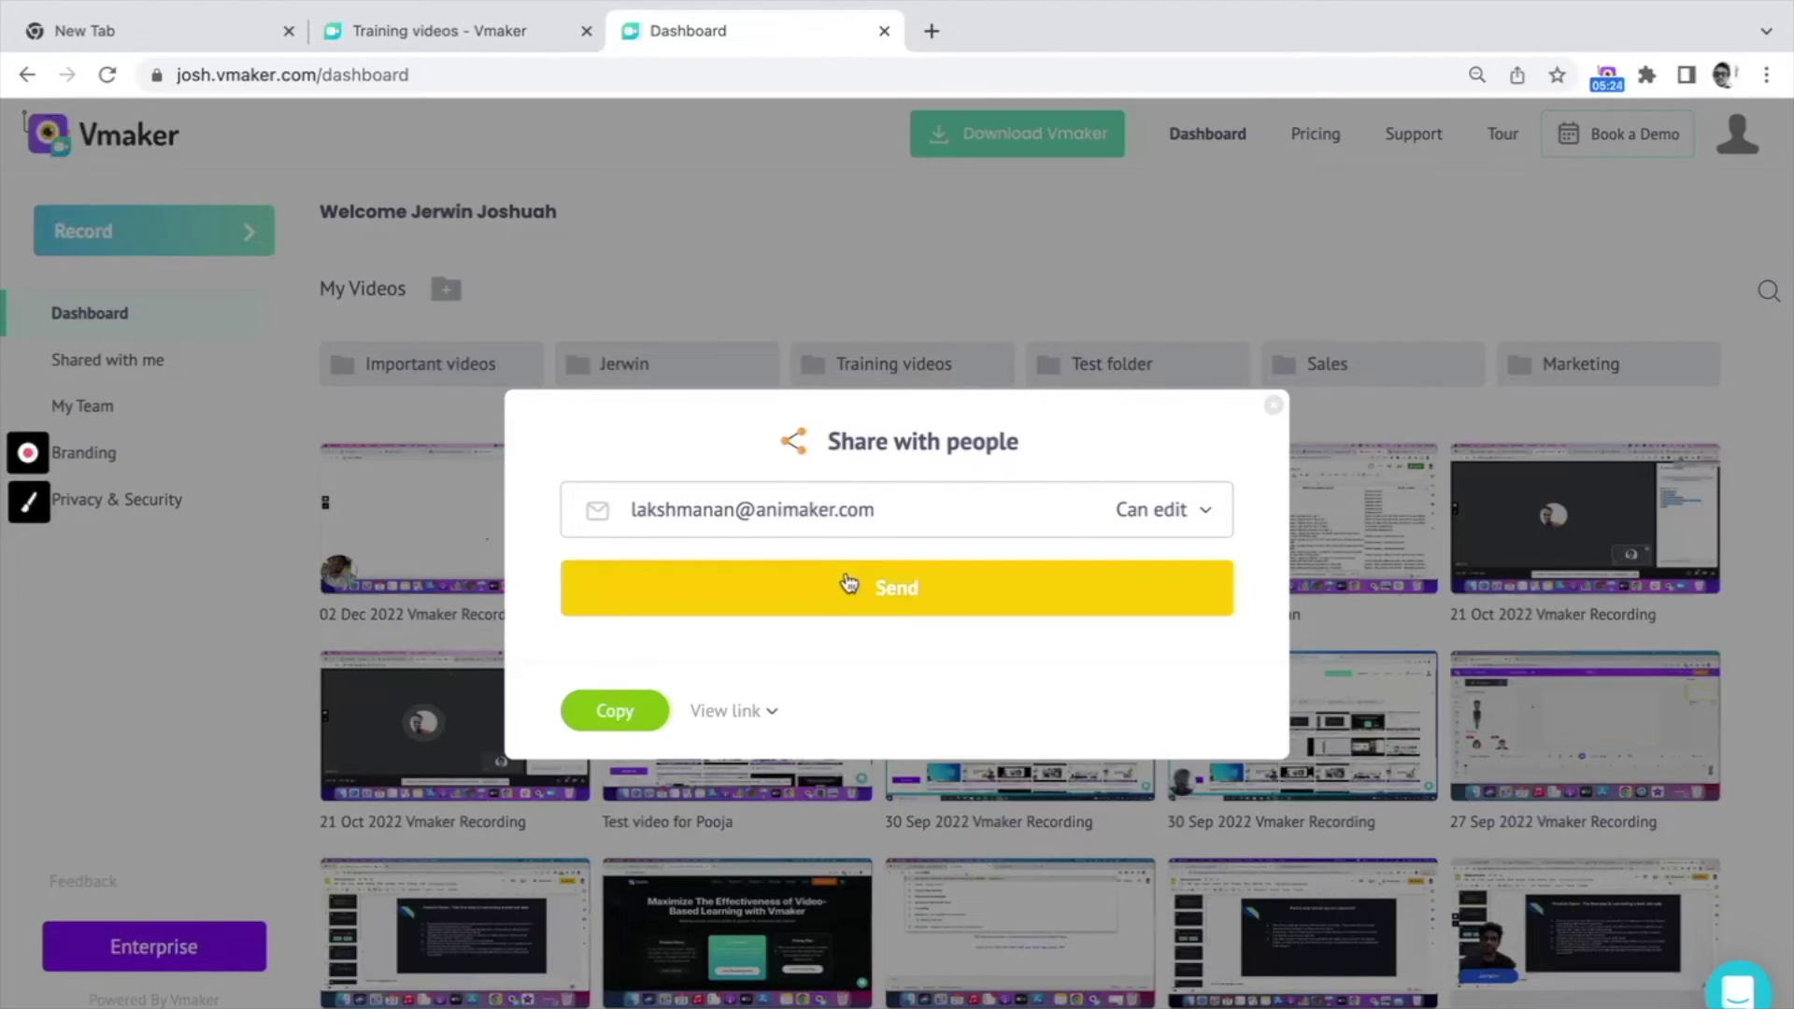
{"action": "left_click", "coordinate": [749, 712]}
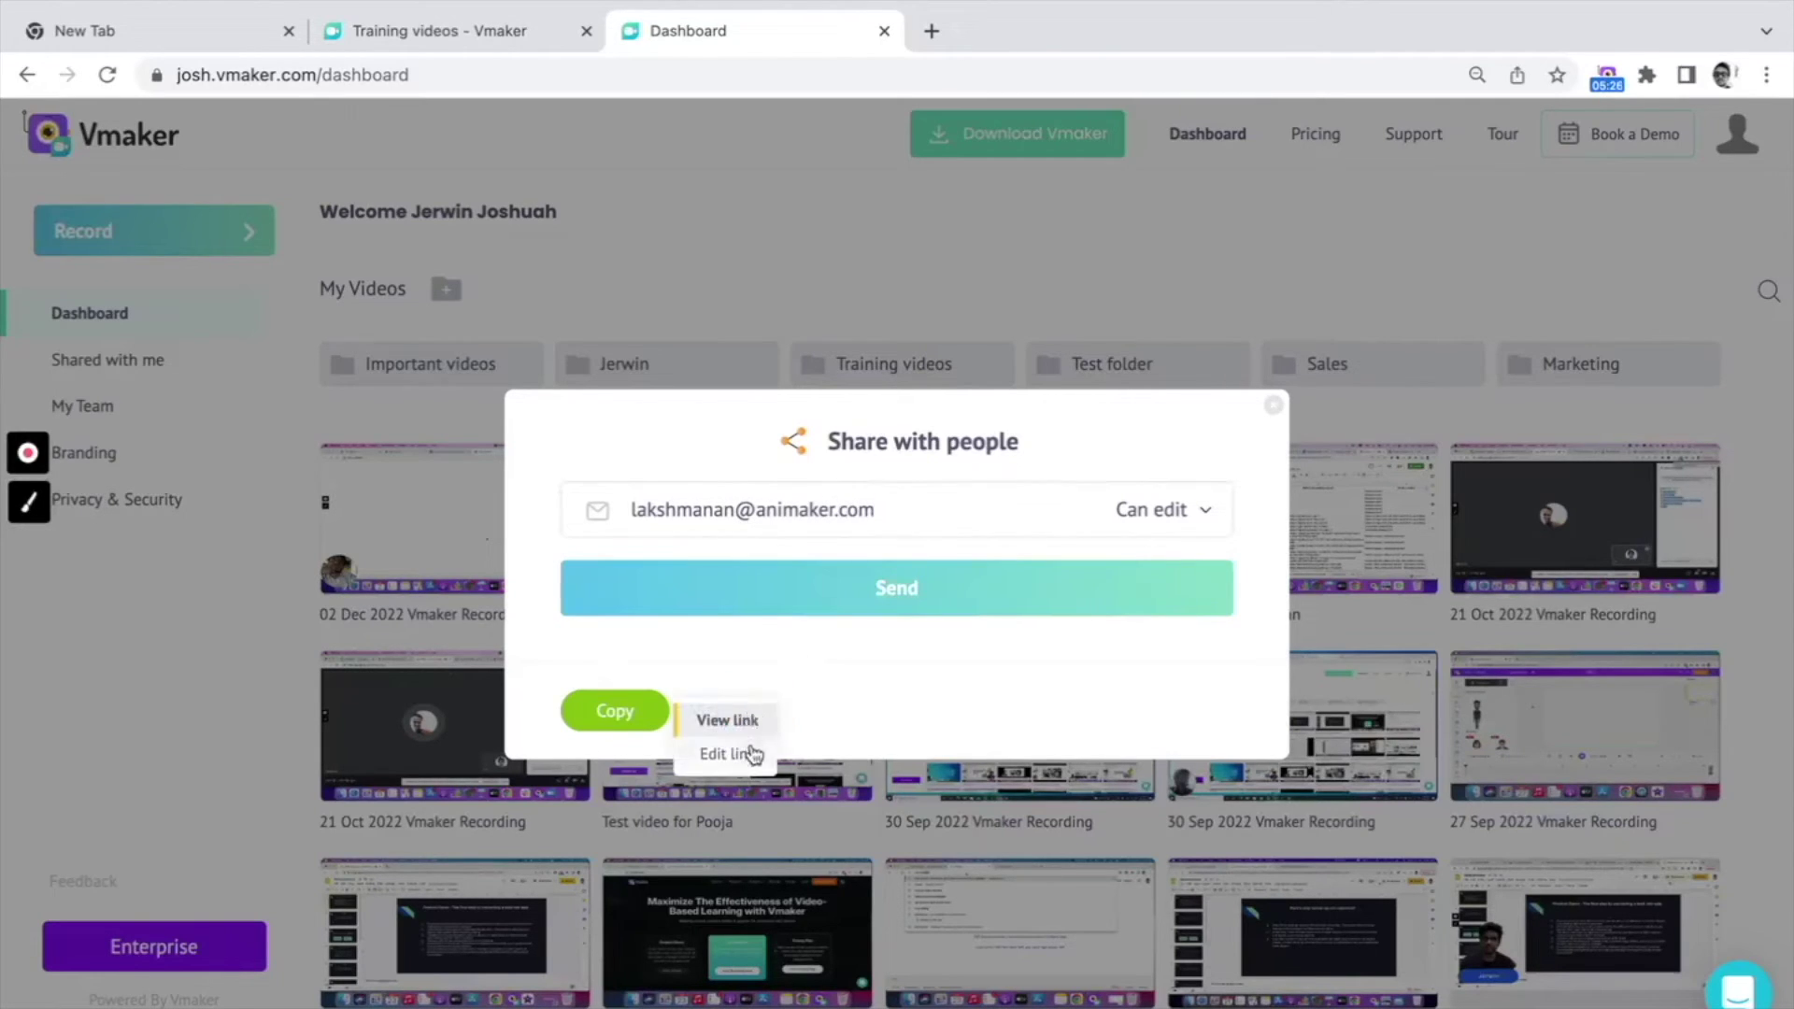
{"action": "left_click", "coordinate": [739, 753]}
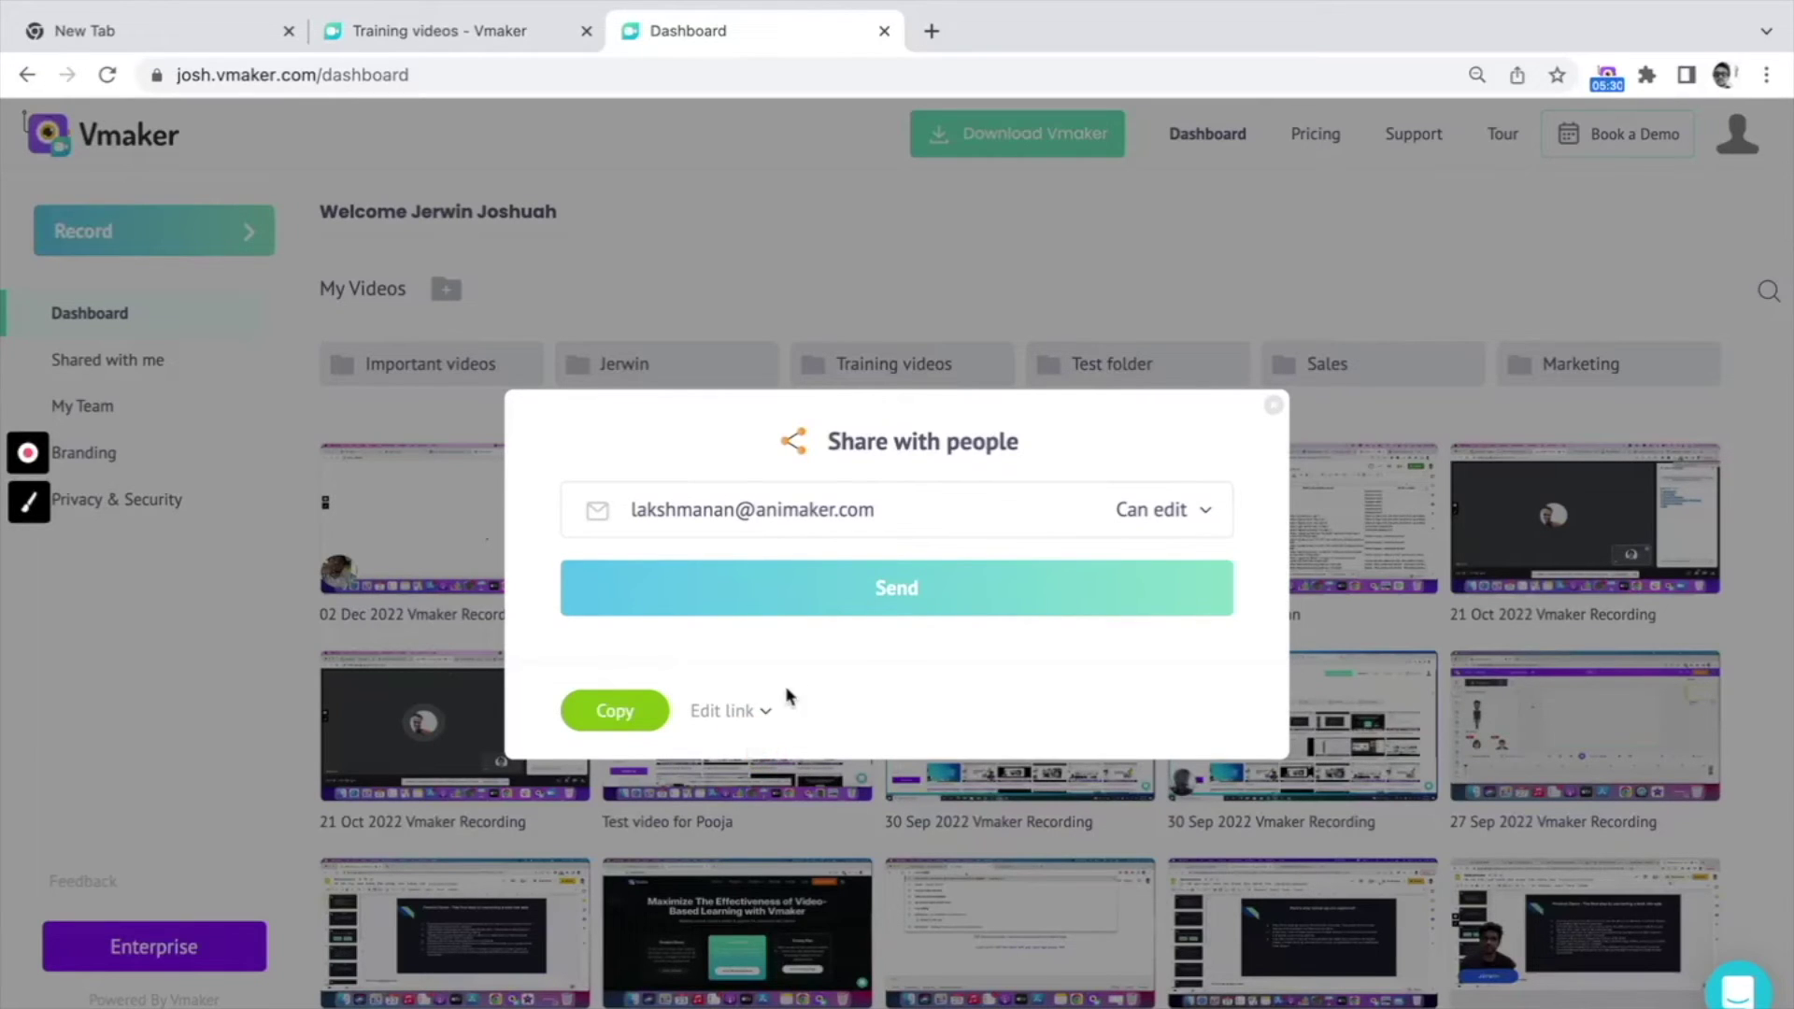
{"action": "left_click", "coordinate": [846, 612]}
{"action": "left_click", "coordinate": [119, 358]}
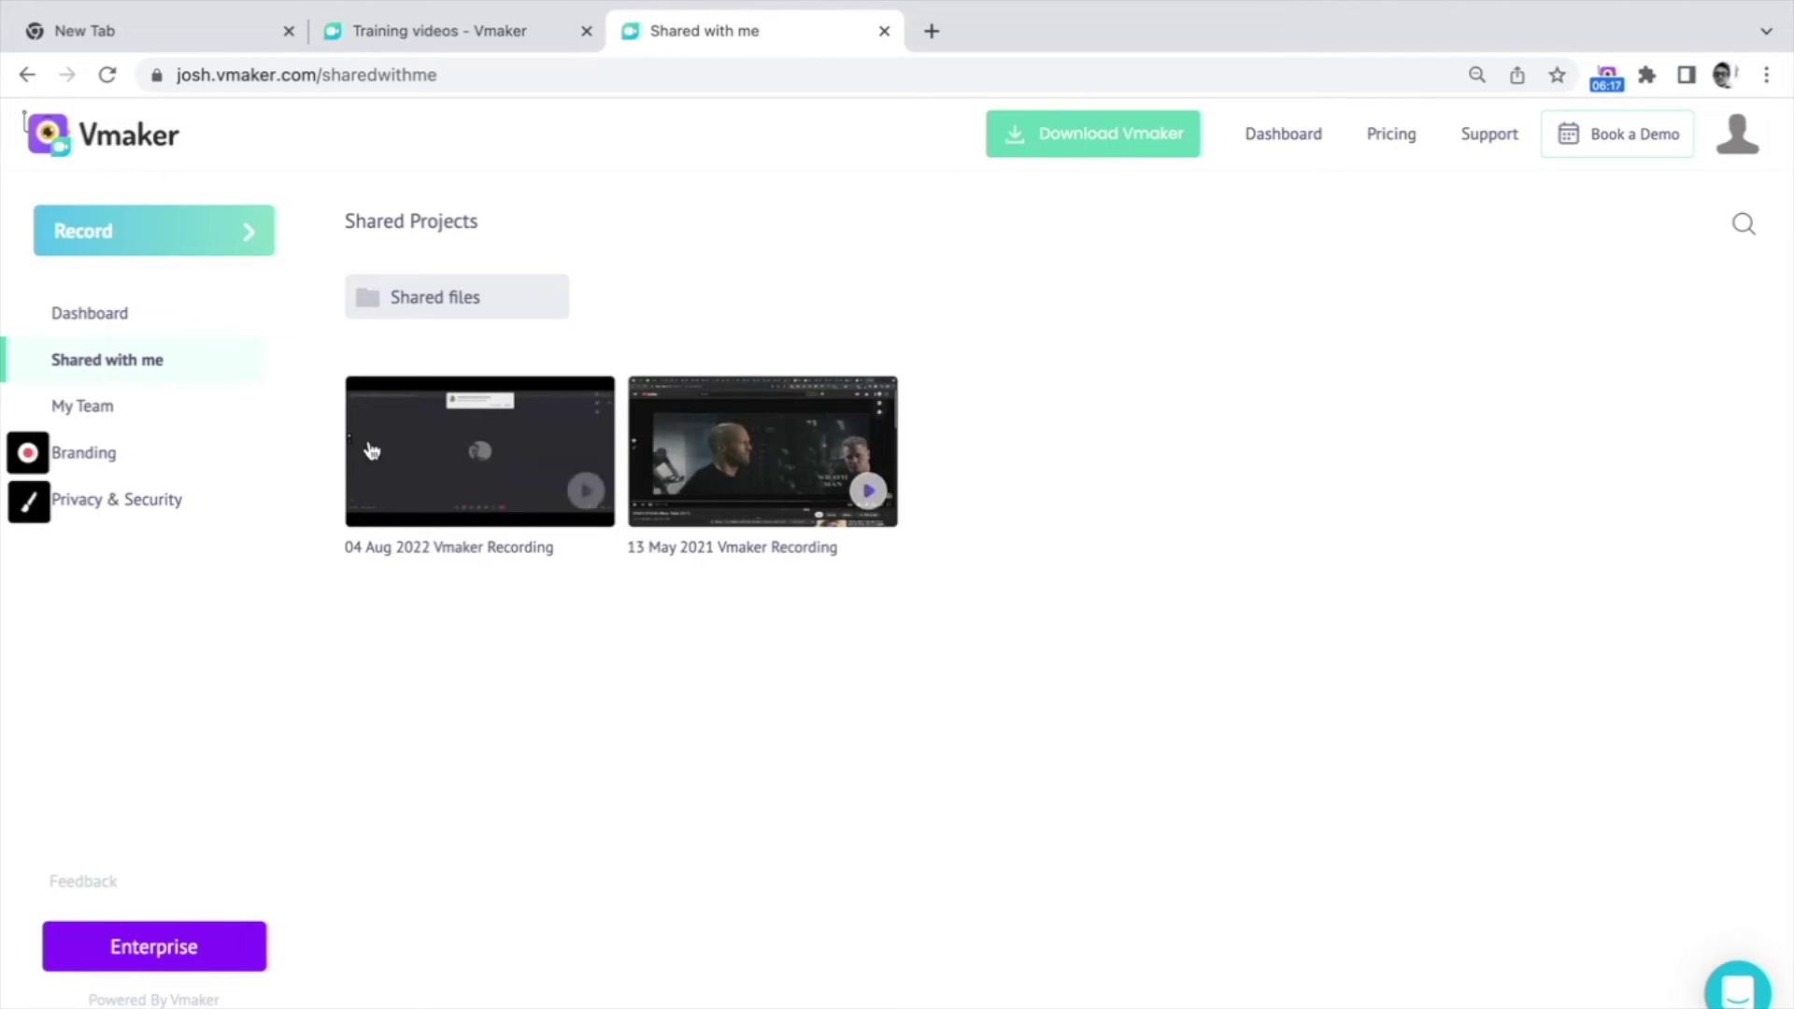
{"action": "left_click", "coordinate": [214, 422]}
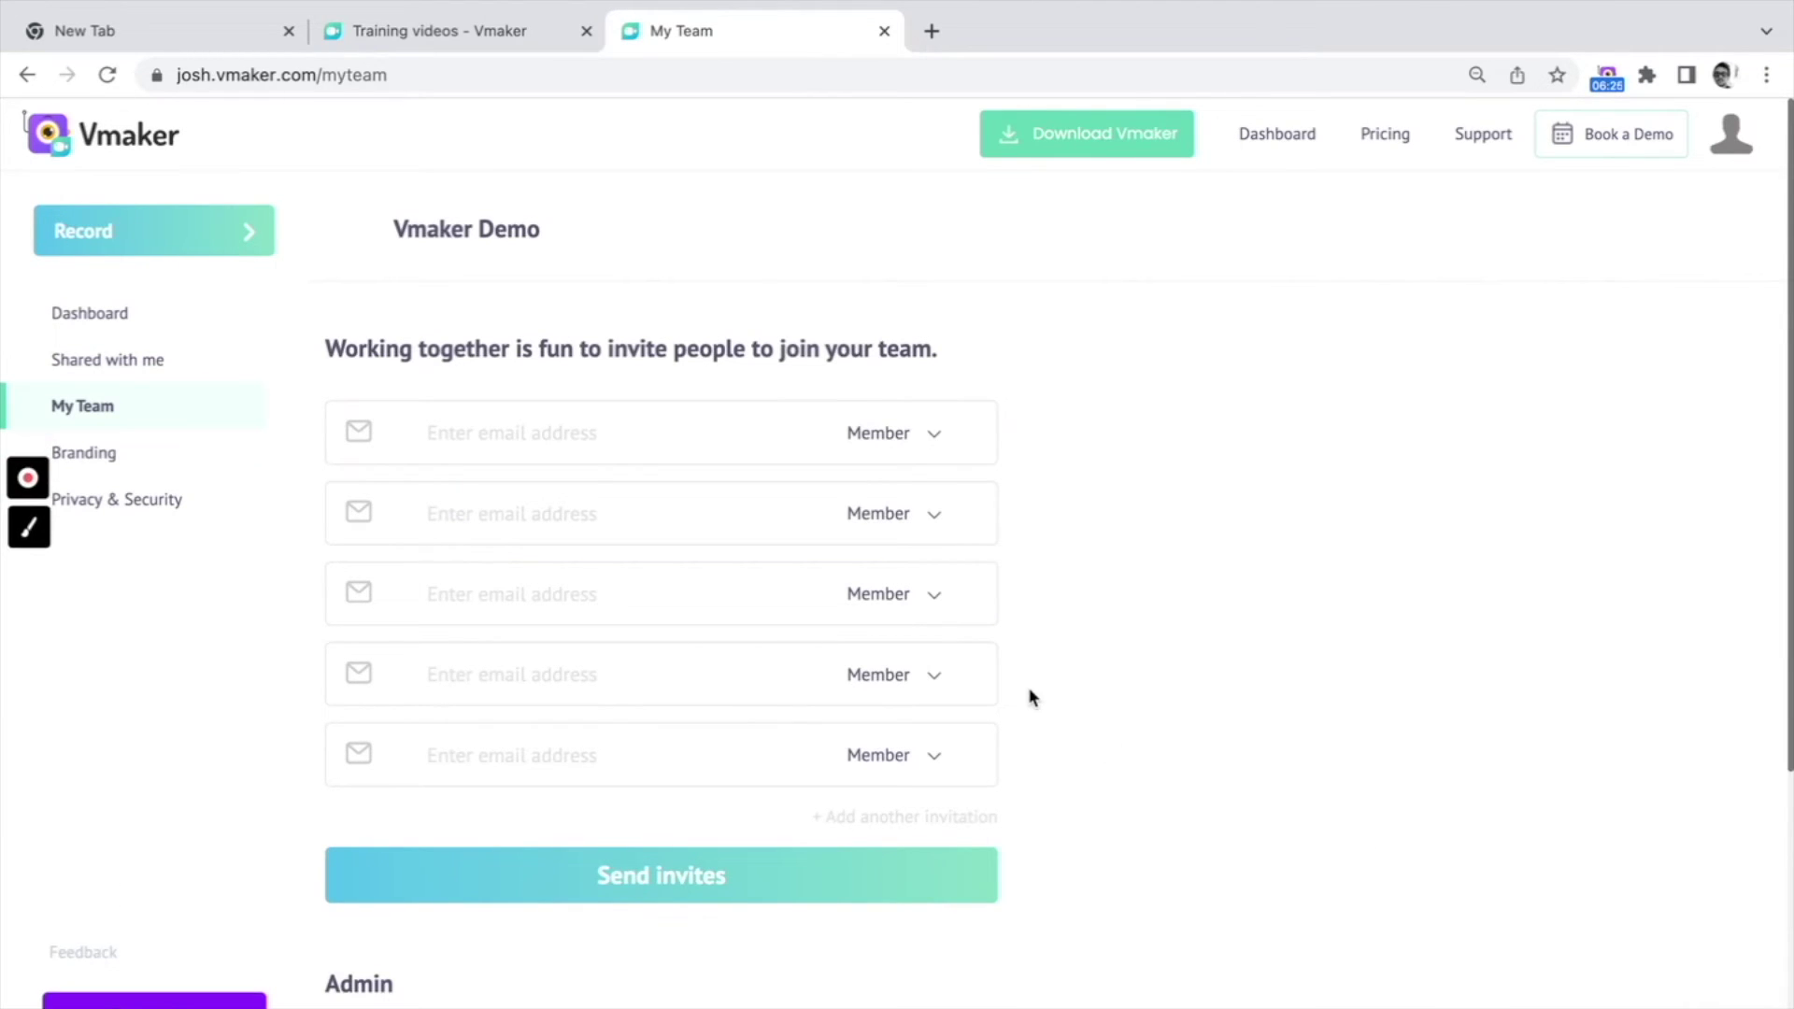
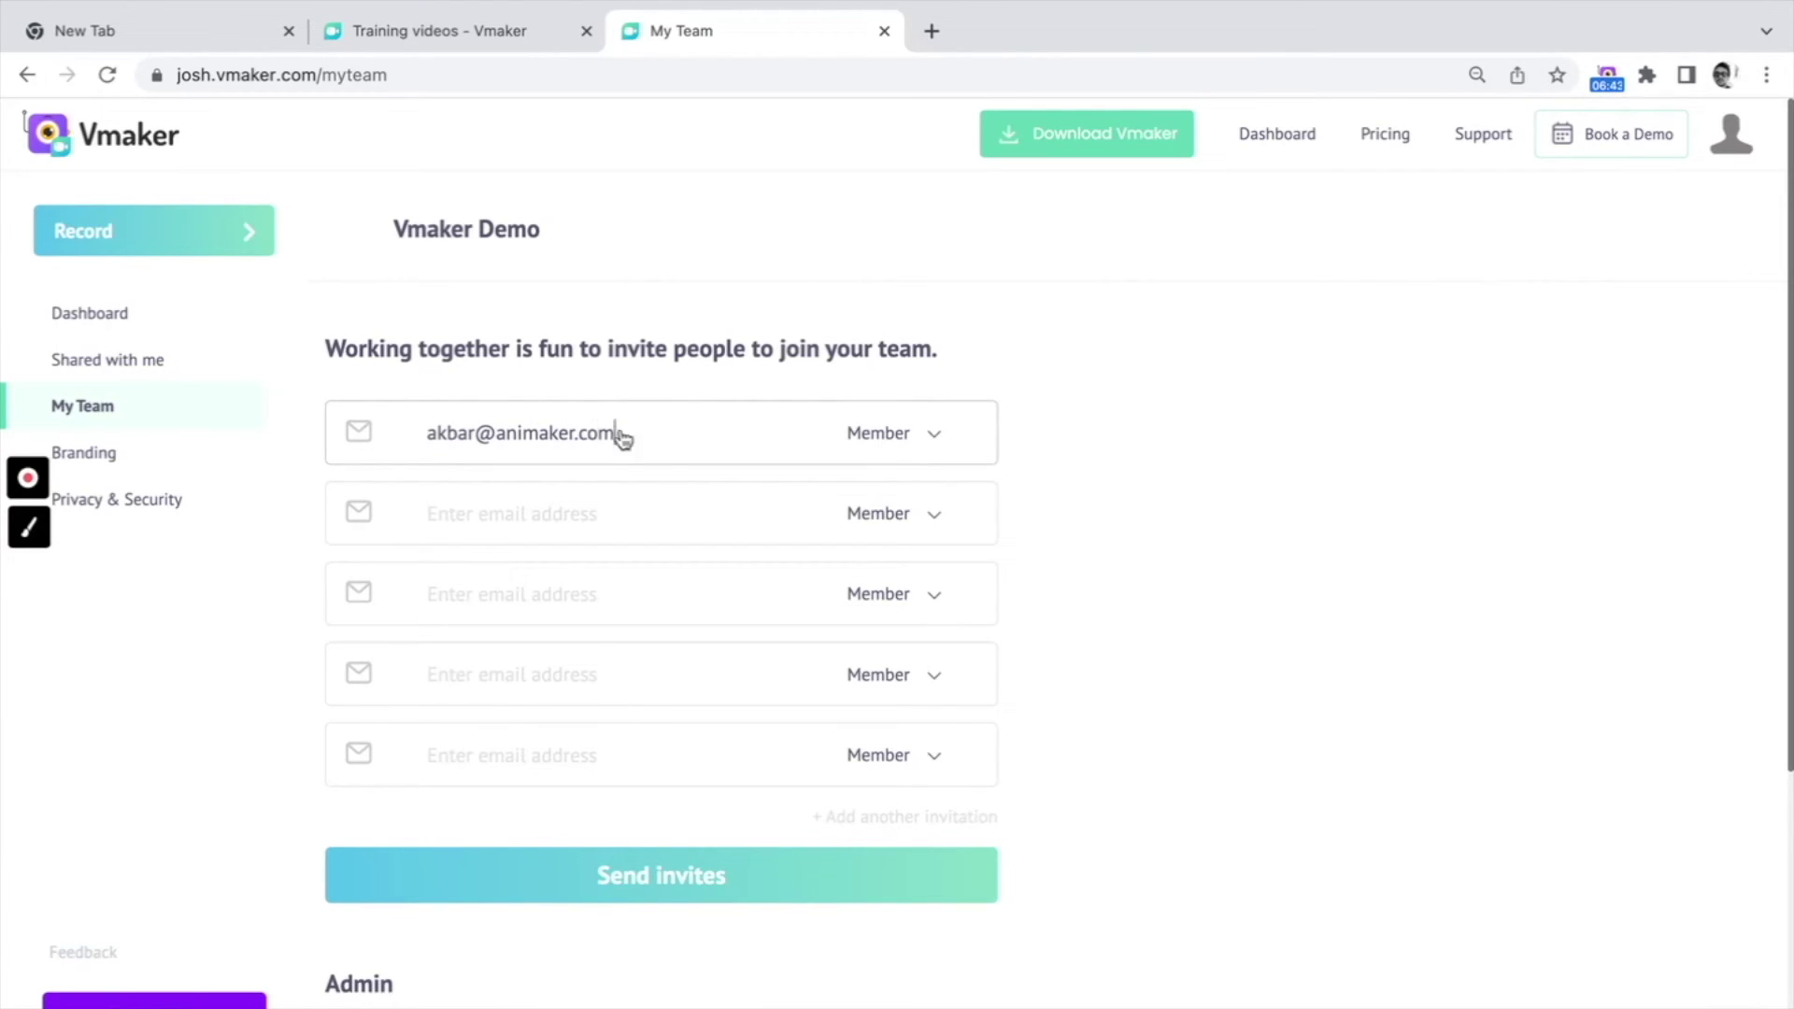
Step: Invite a colleague's e-mail to the team with the Member role and send the invites
{"action": "left_click", "coordinate": [937, 436]}
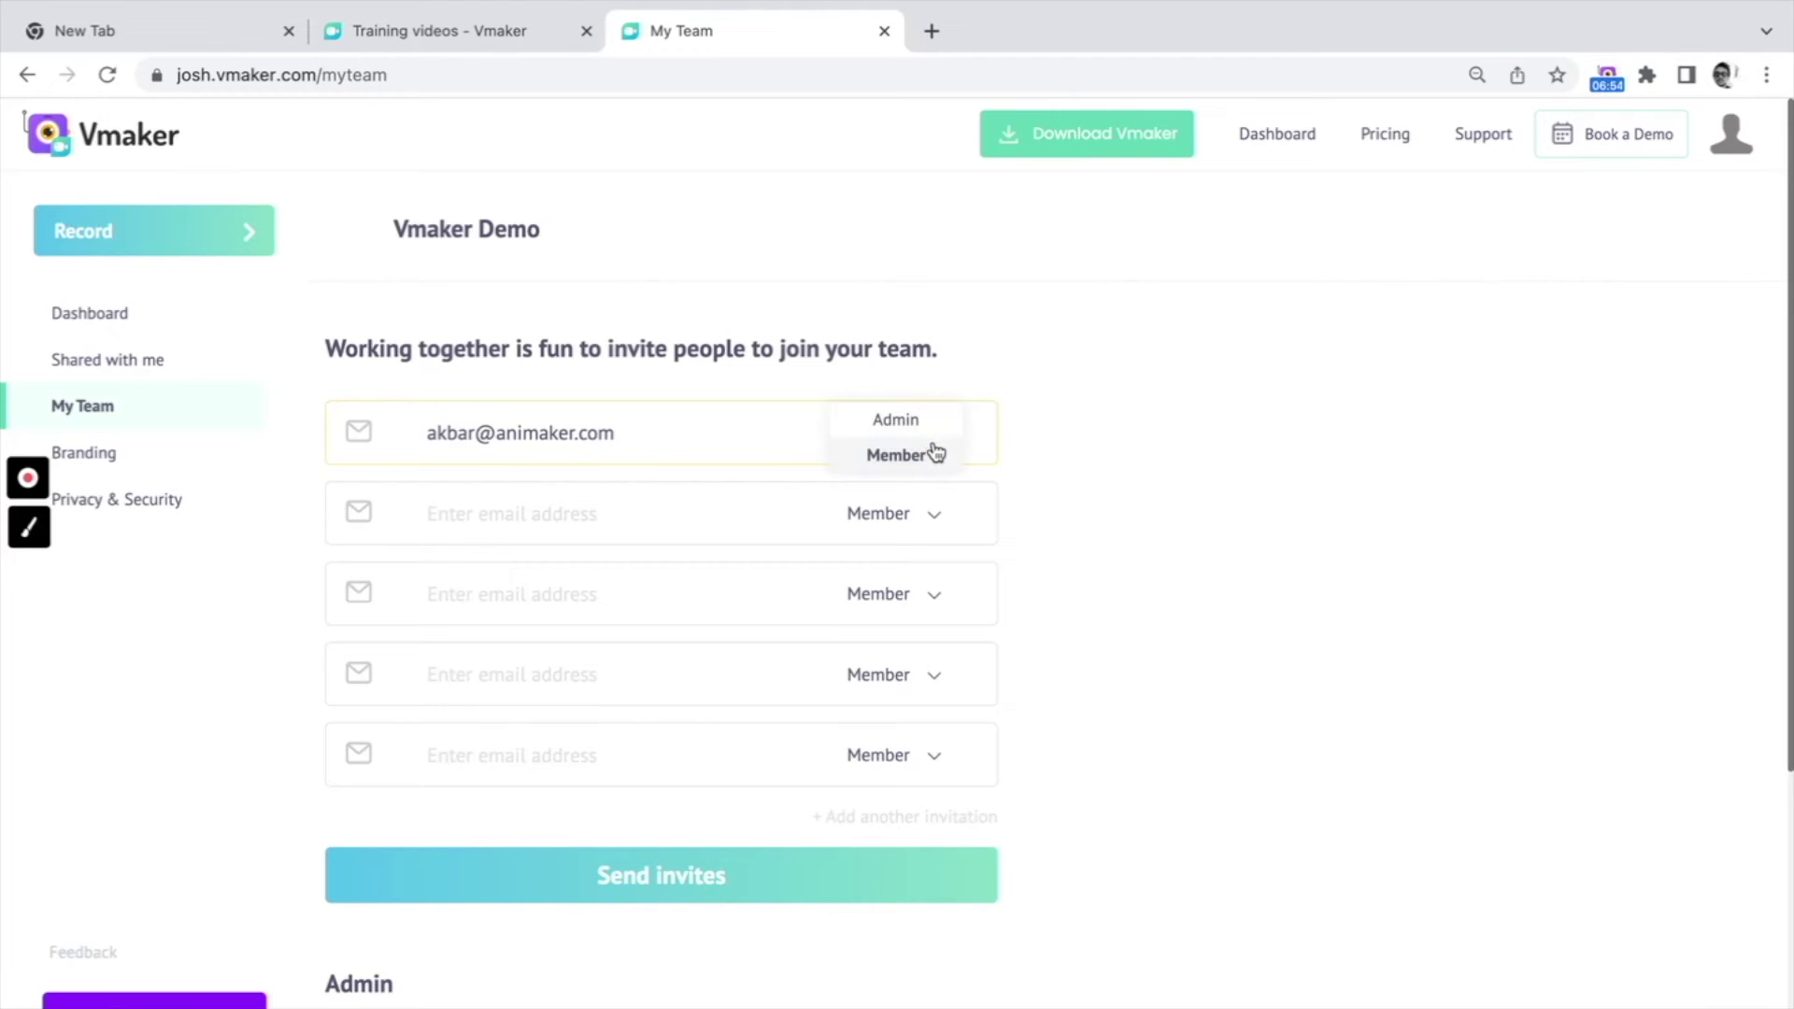
{"action": "left_click", "coordinate": [935, 453]}
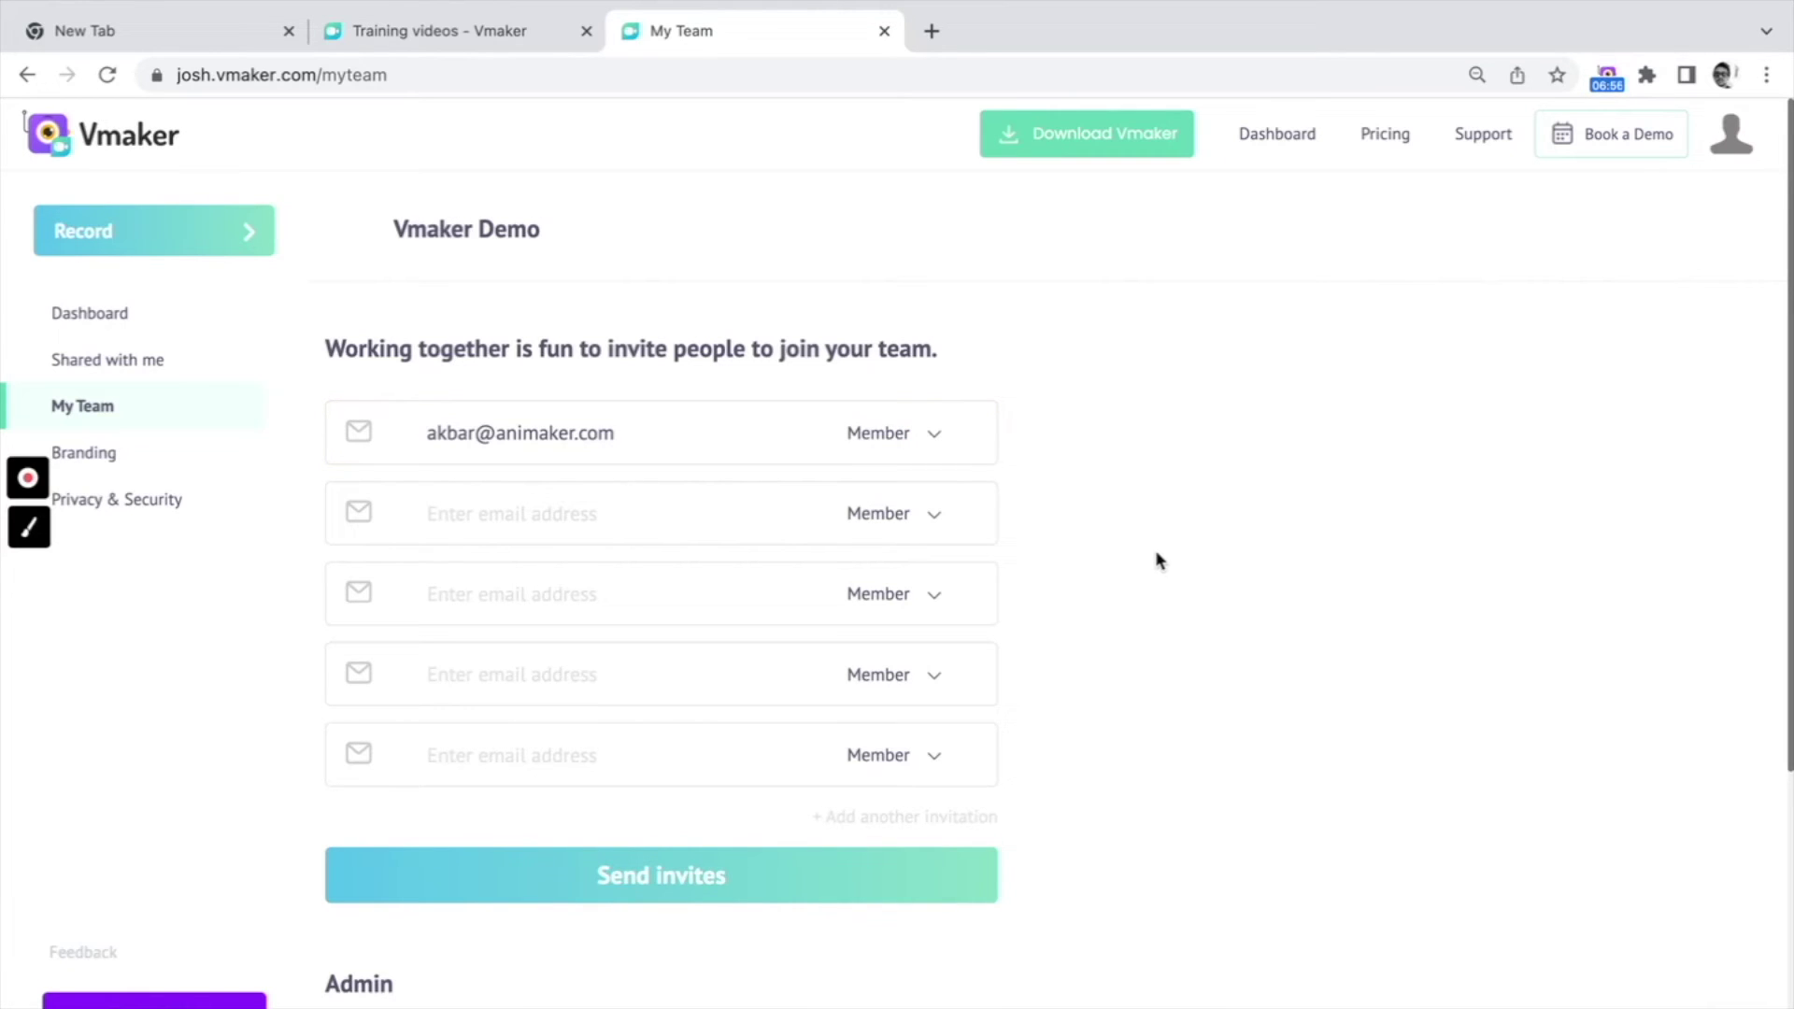
{"action": "left_click", "coordinate": [728, 512]}
{"action": "left_click", "coordinate": [703, 587]}
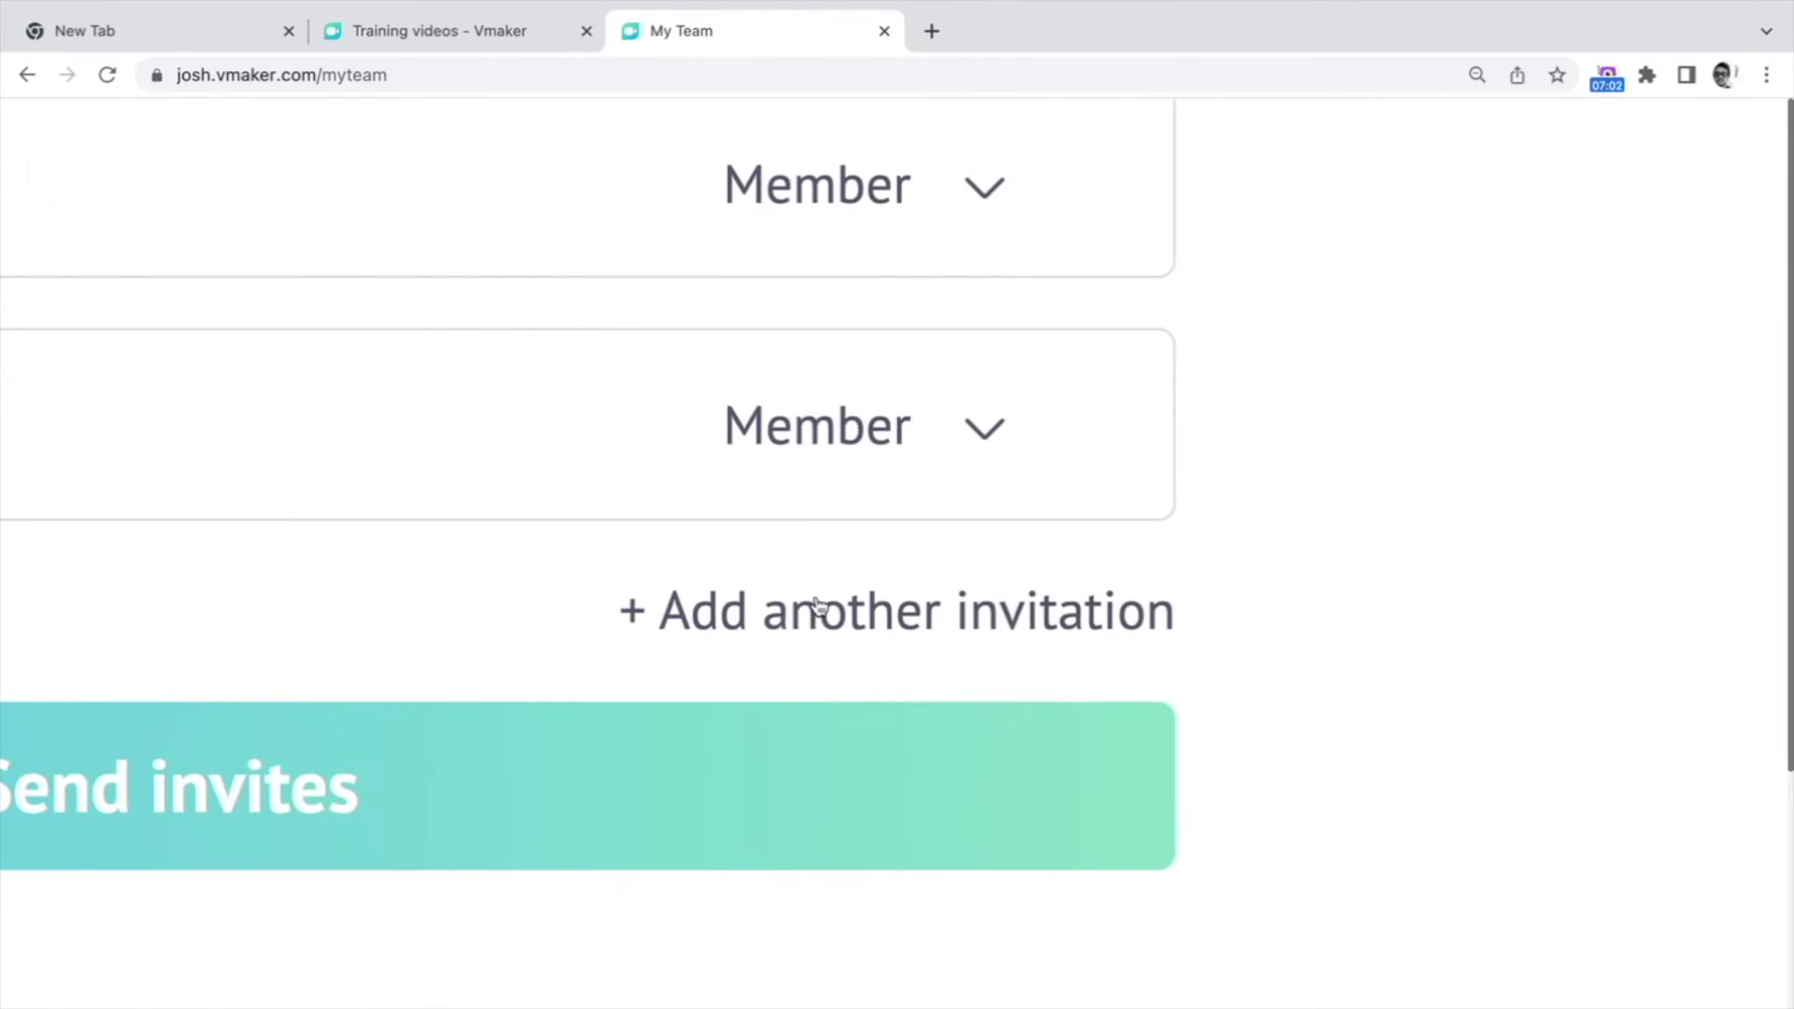
{"action": "left_click", "coordinate": [821, 608]}
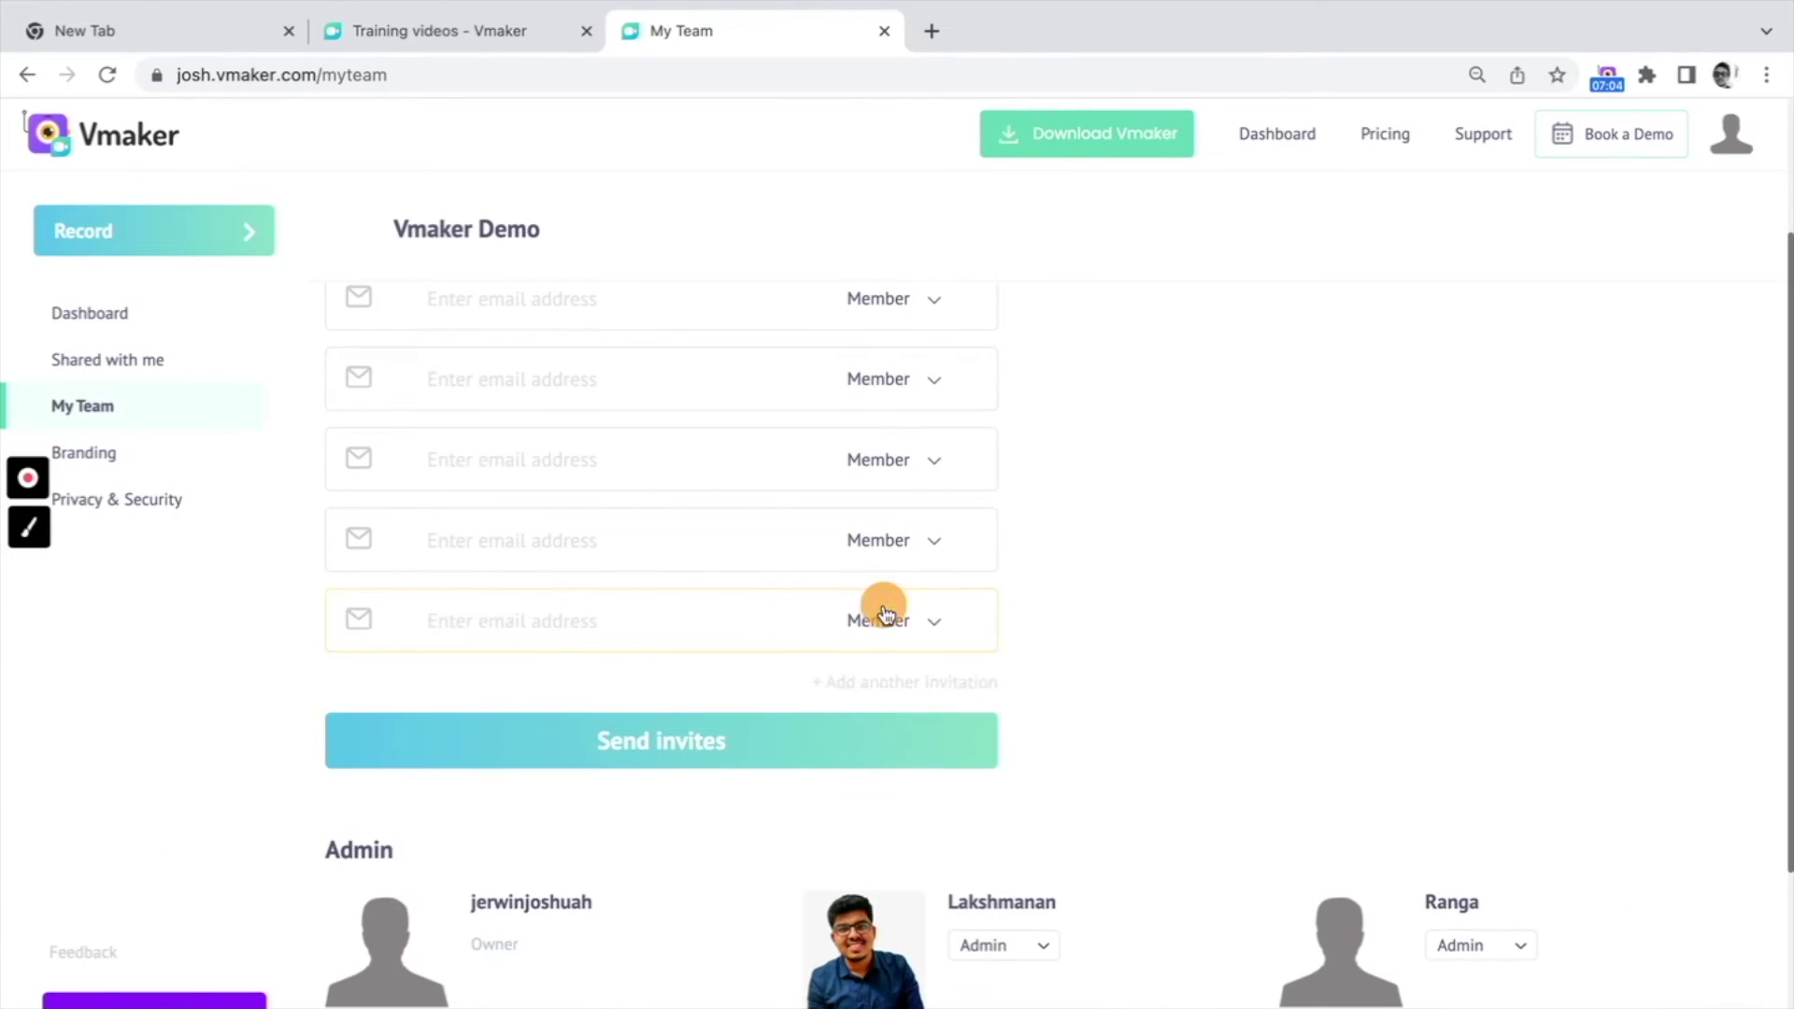
{"action": "left_click", "coordinate": [904, 681]}
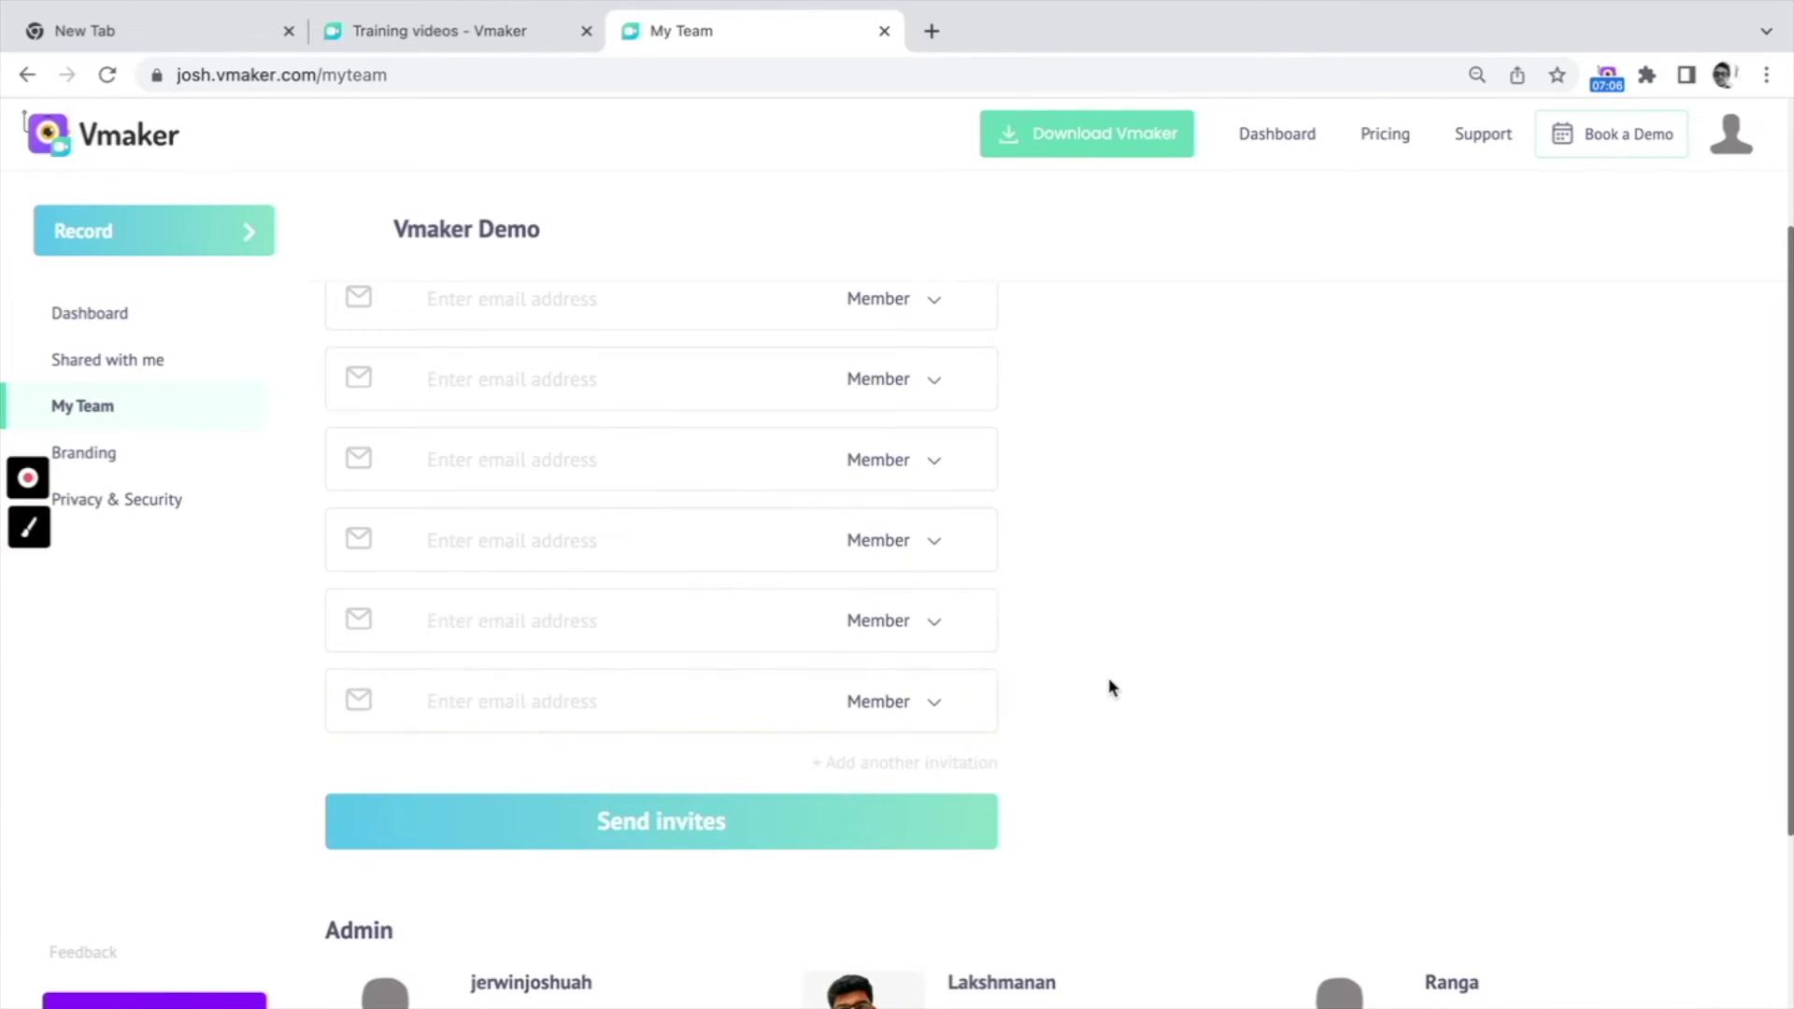
{"action": "scroll", "coordinate": [1110, 688], "scroll_direction": "up", "scroll_amount": 2}
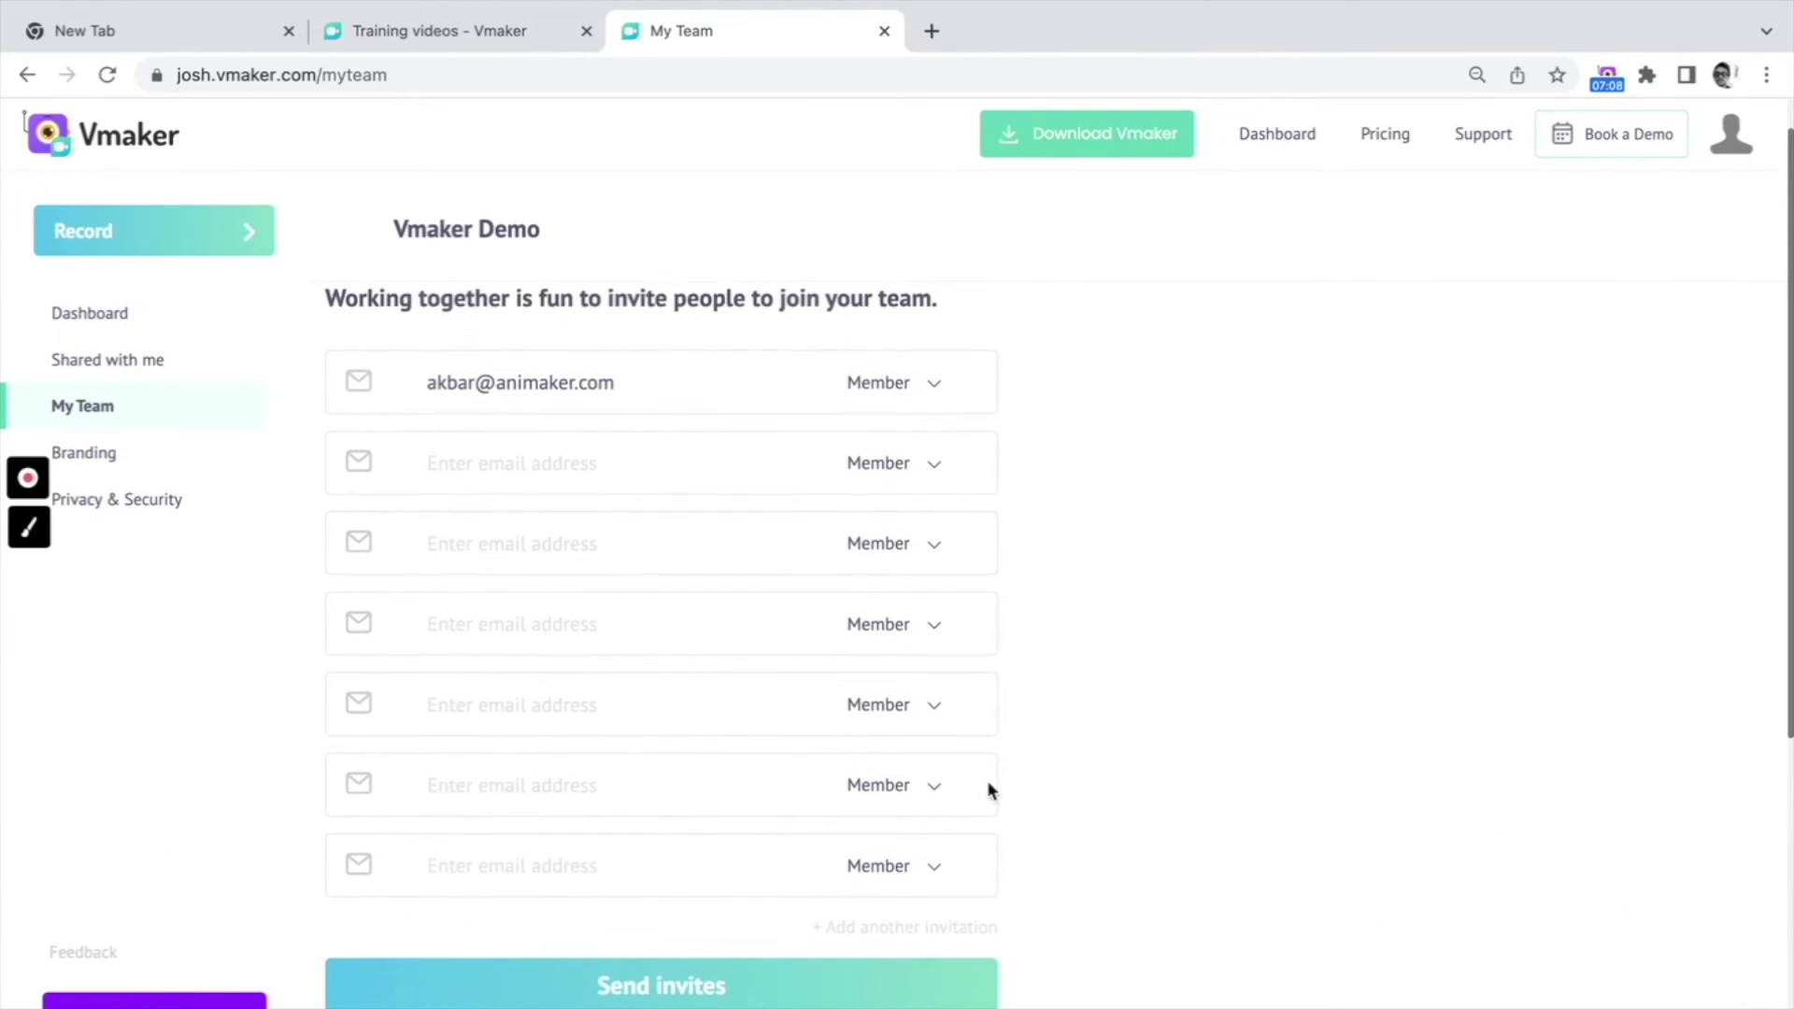
{"action": "left_click", "coordinate": [741, 1000]}
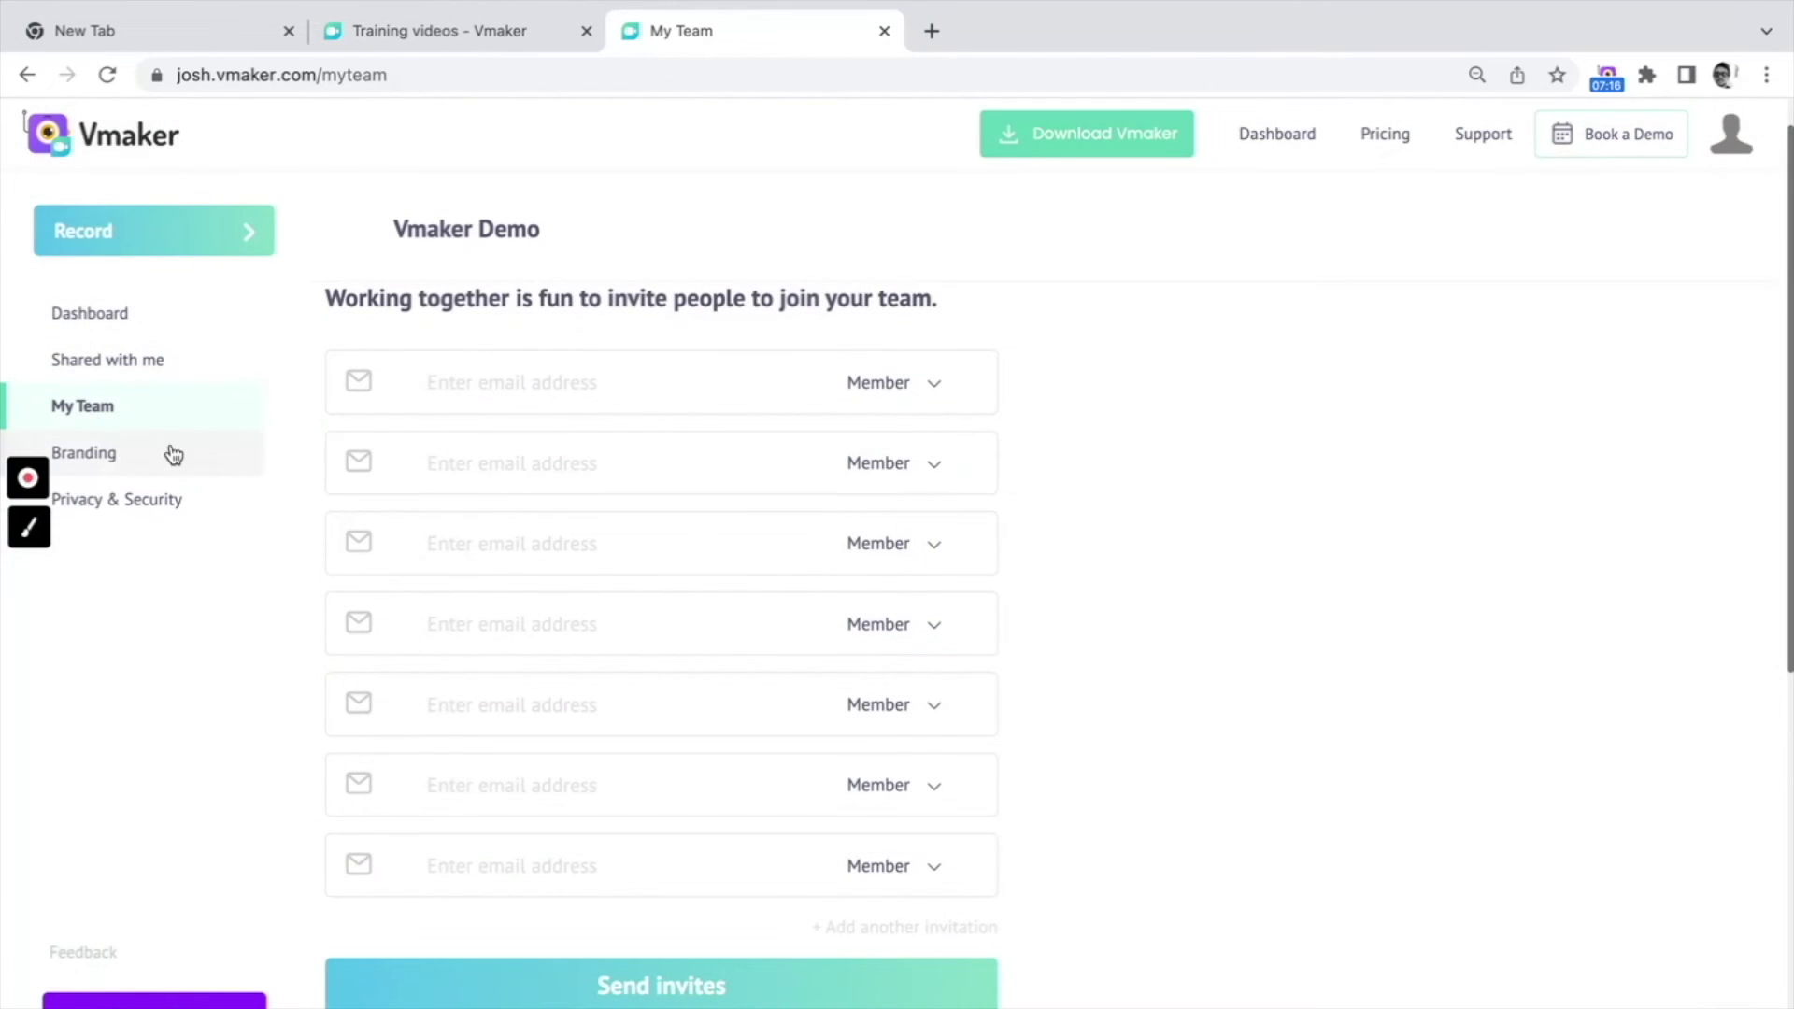
{"action": "left_click", "coordinate": [174, 455]}
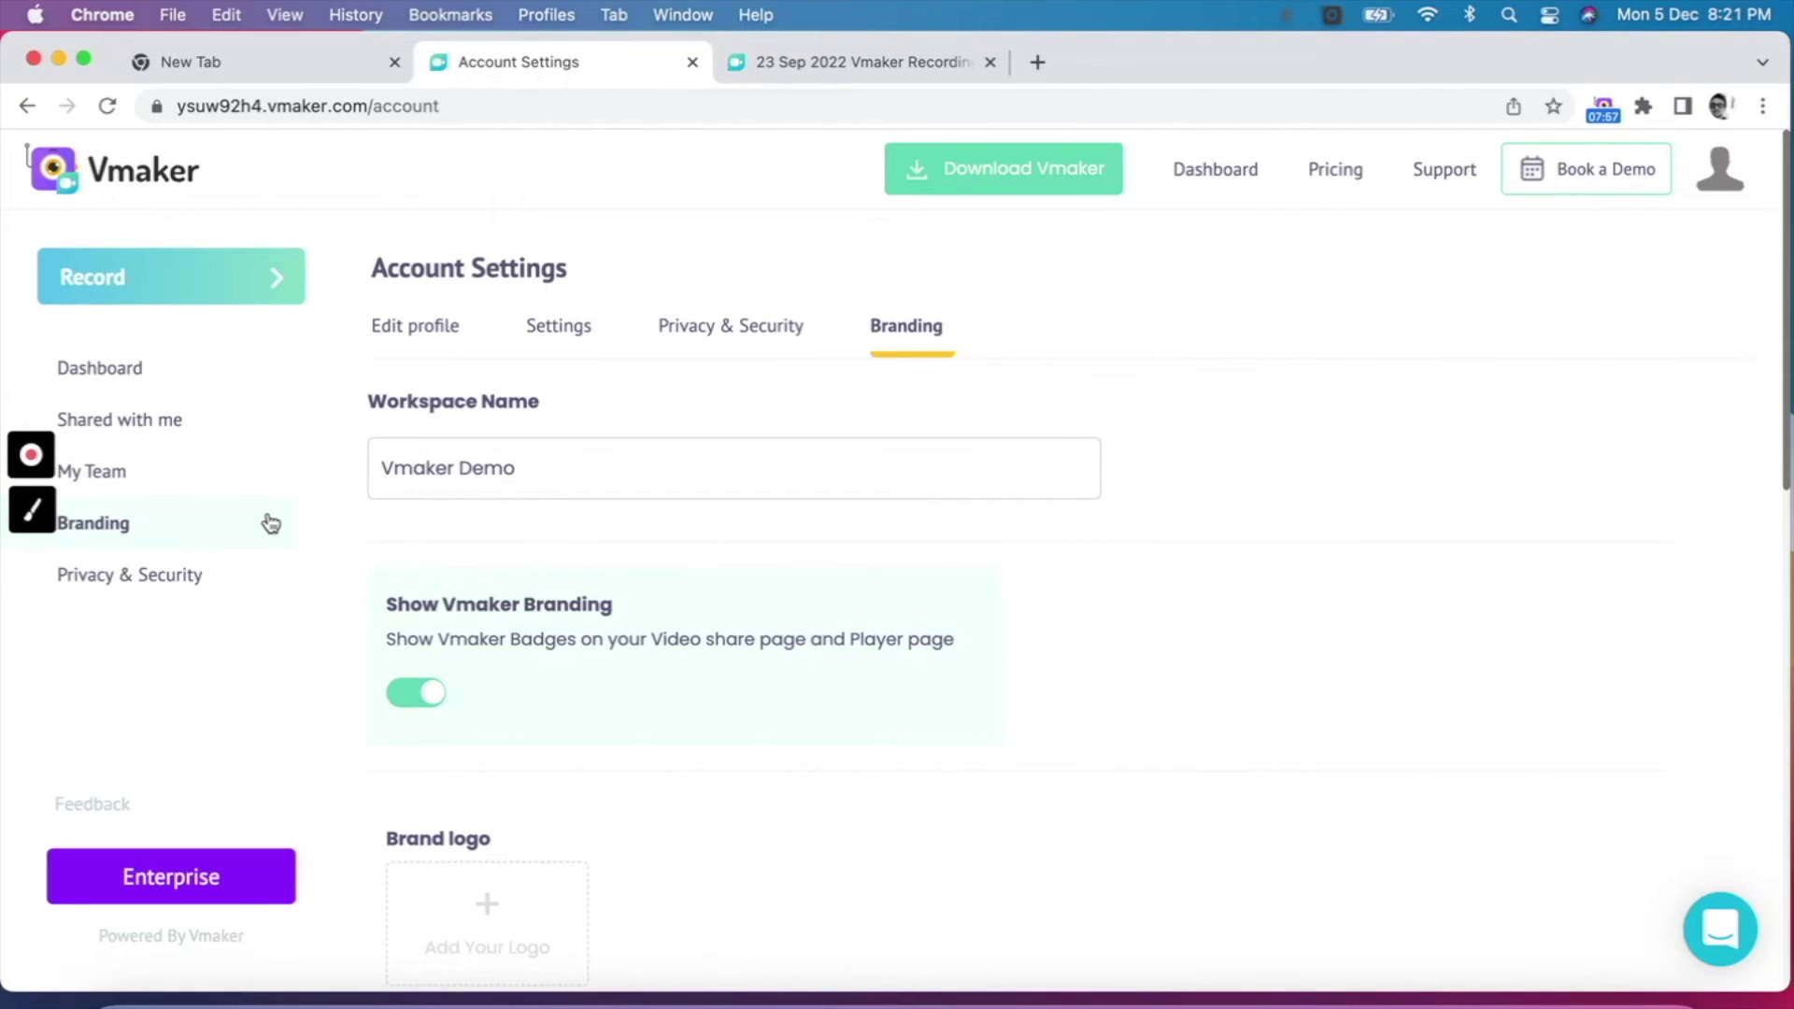
Step: Switch off Show Vmaker Branding on shared videos
{"action": "left_click", "coordinate": [272, 522]}
{"action": "scroll", "coordinate": [604, 592], "scroll_direction": "down", "scroll_amount": 3}
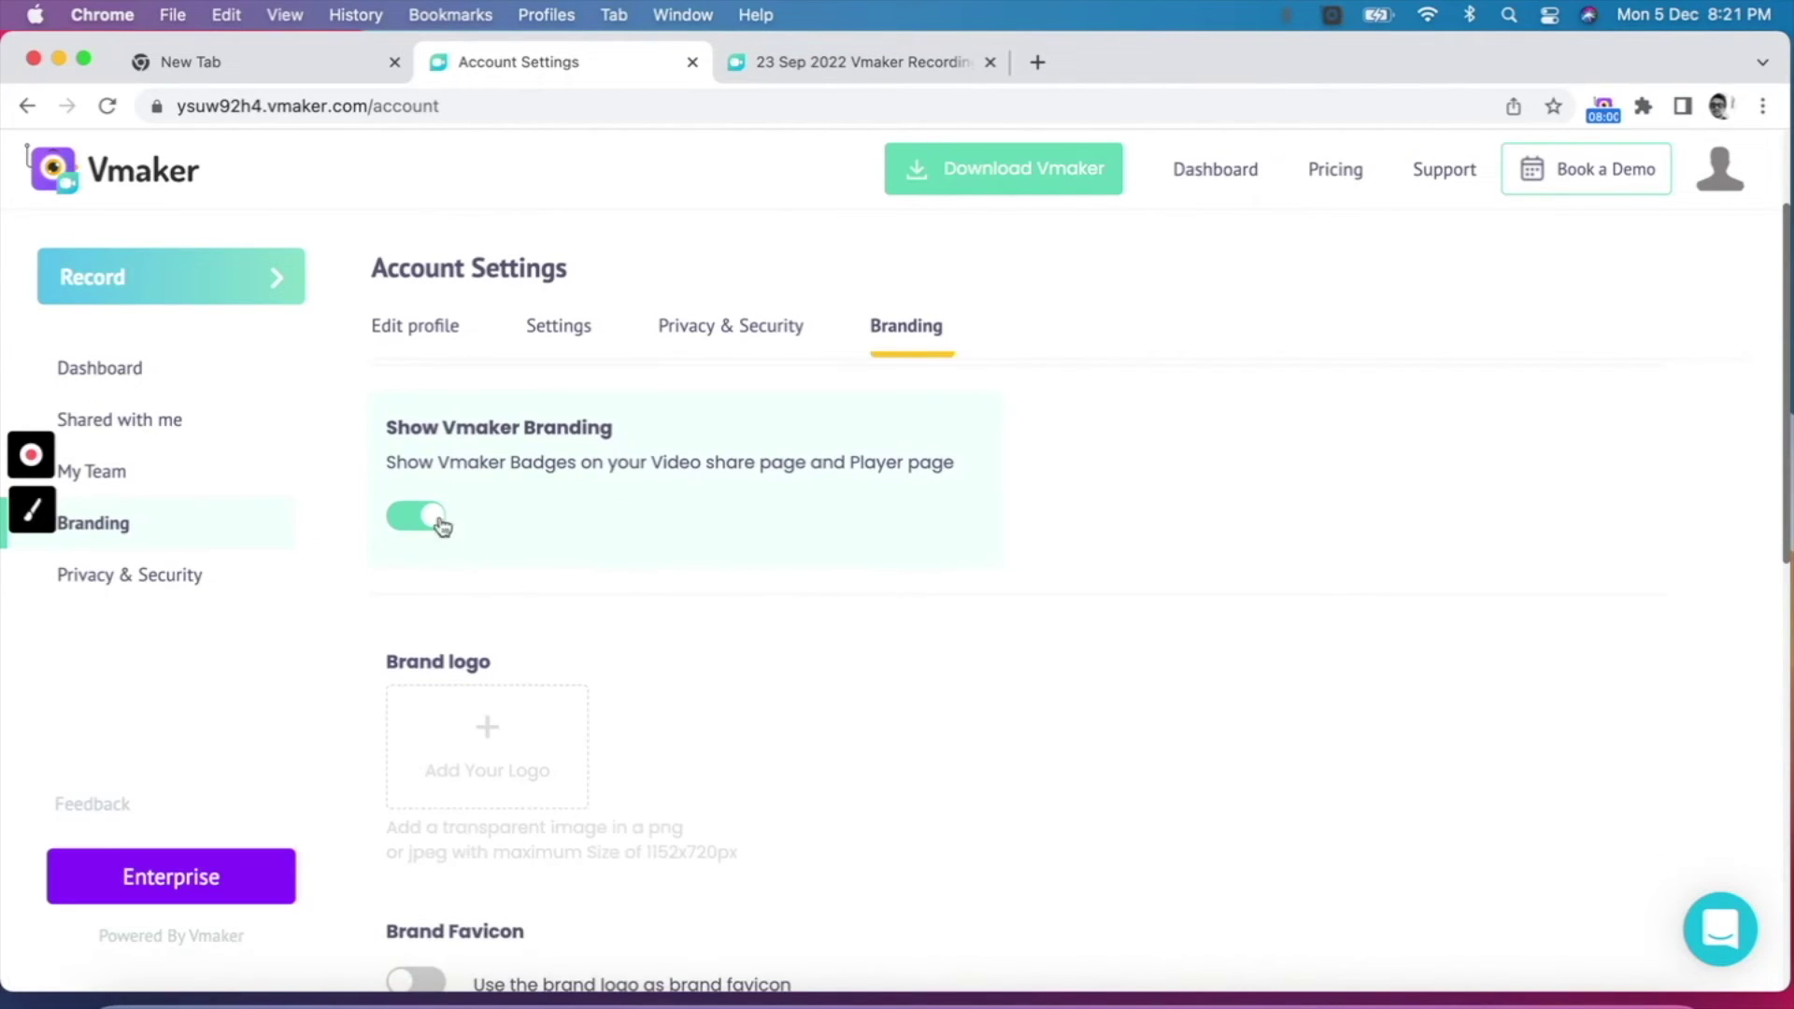
{"action": "left_click", "coordinate": [425, 516]}
{"action": "scroll", "coordinate": [621, 633], "scroll_direction": "down", "scroll_amount": 2}
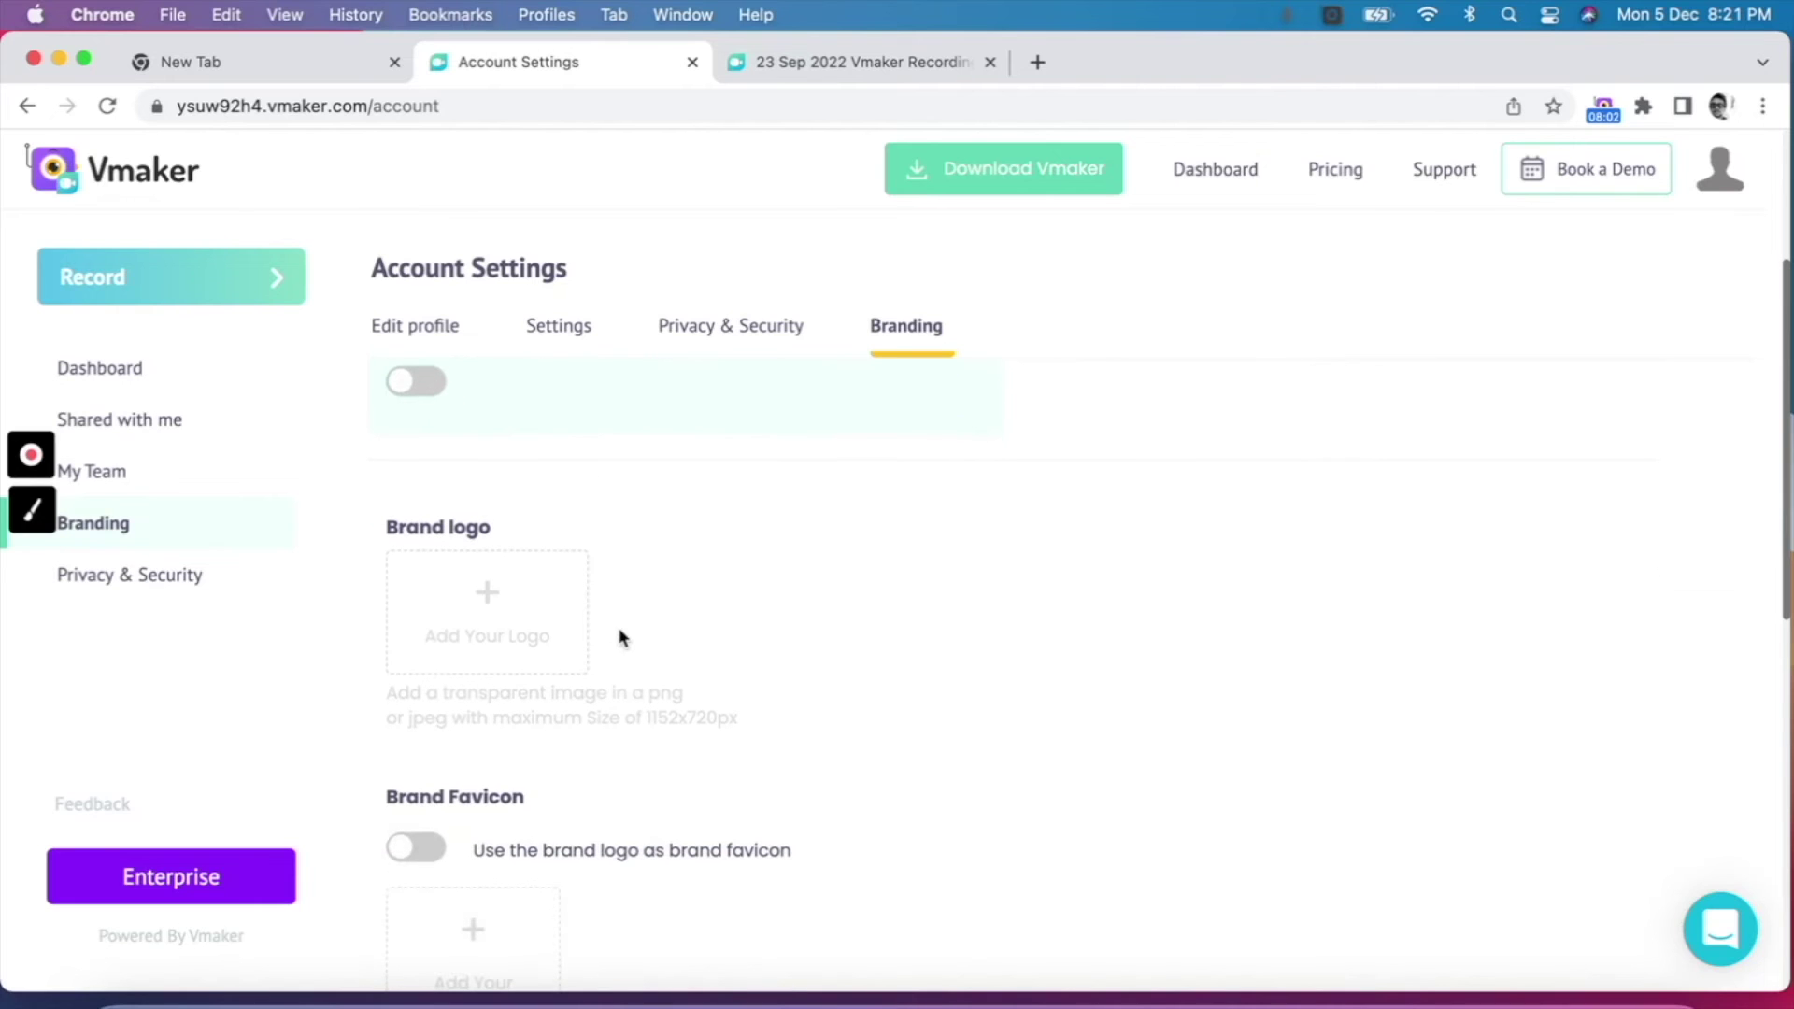
Step: Upload treva (1).png as the brand logo
{"action": "scroll", "coordinate": [568, 696], "scroll_direction": "up", "scroll_amount": 5}
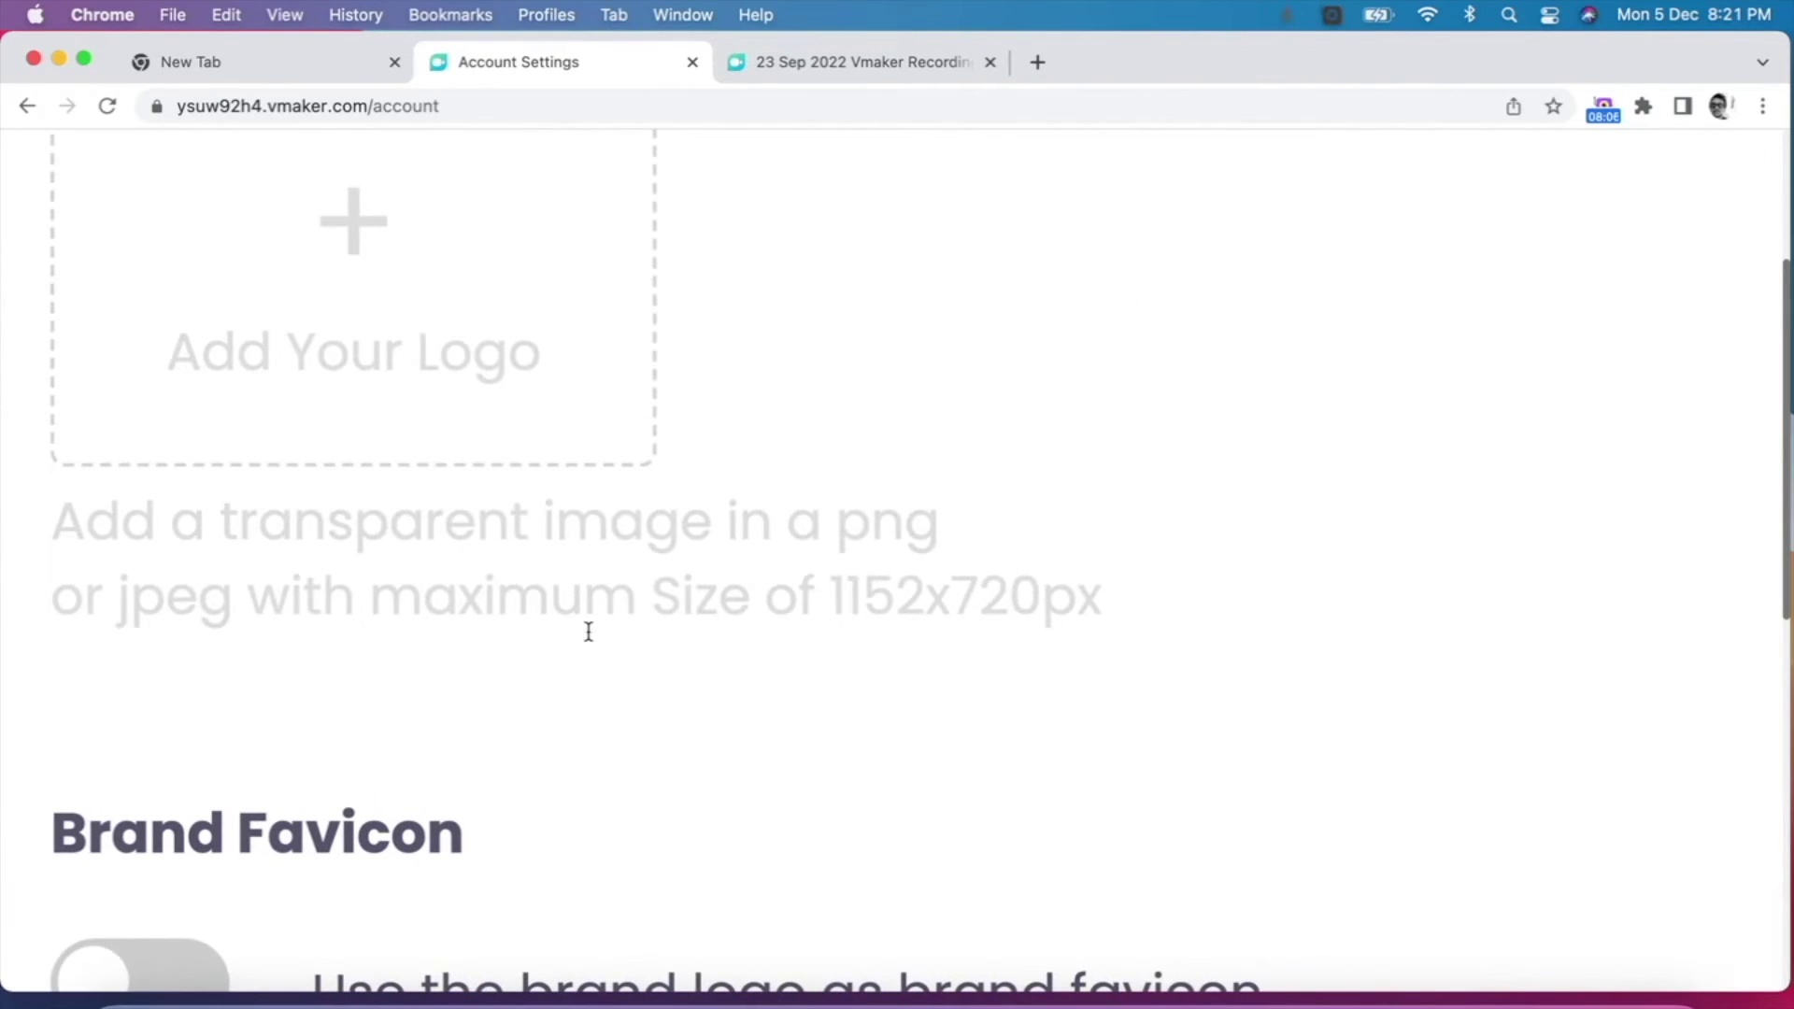
{"action": "scroll", "coordinate": [616, 525], "scroll_direction": "down", "scroll_amount": 5}
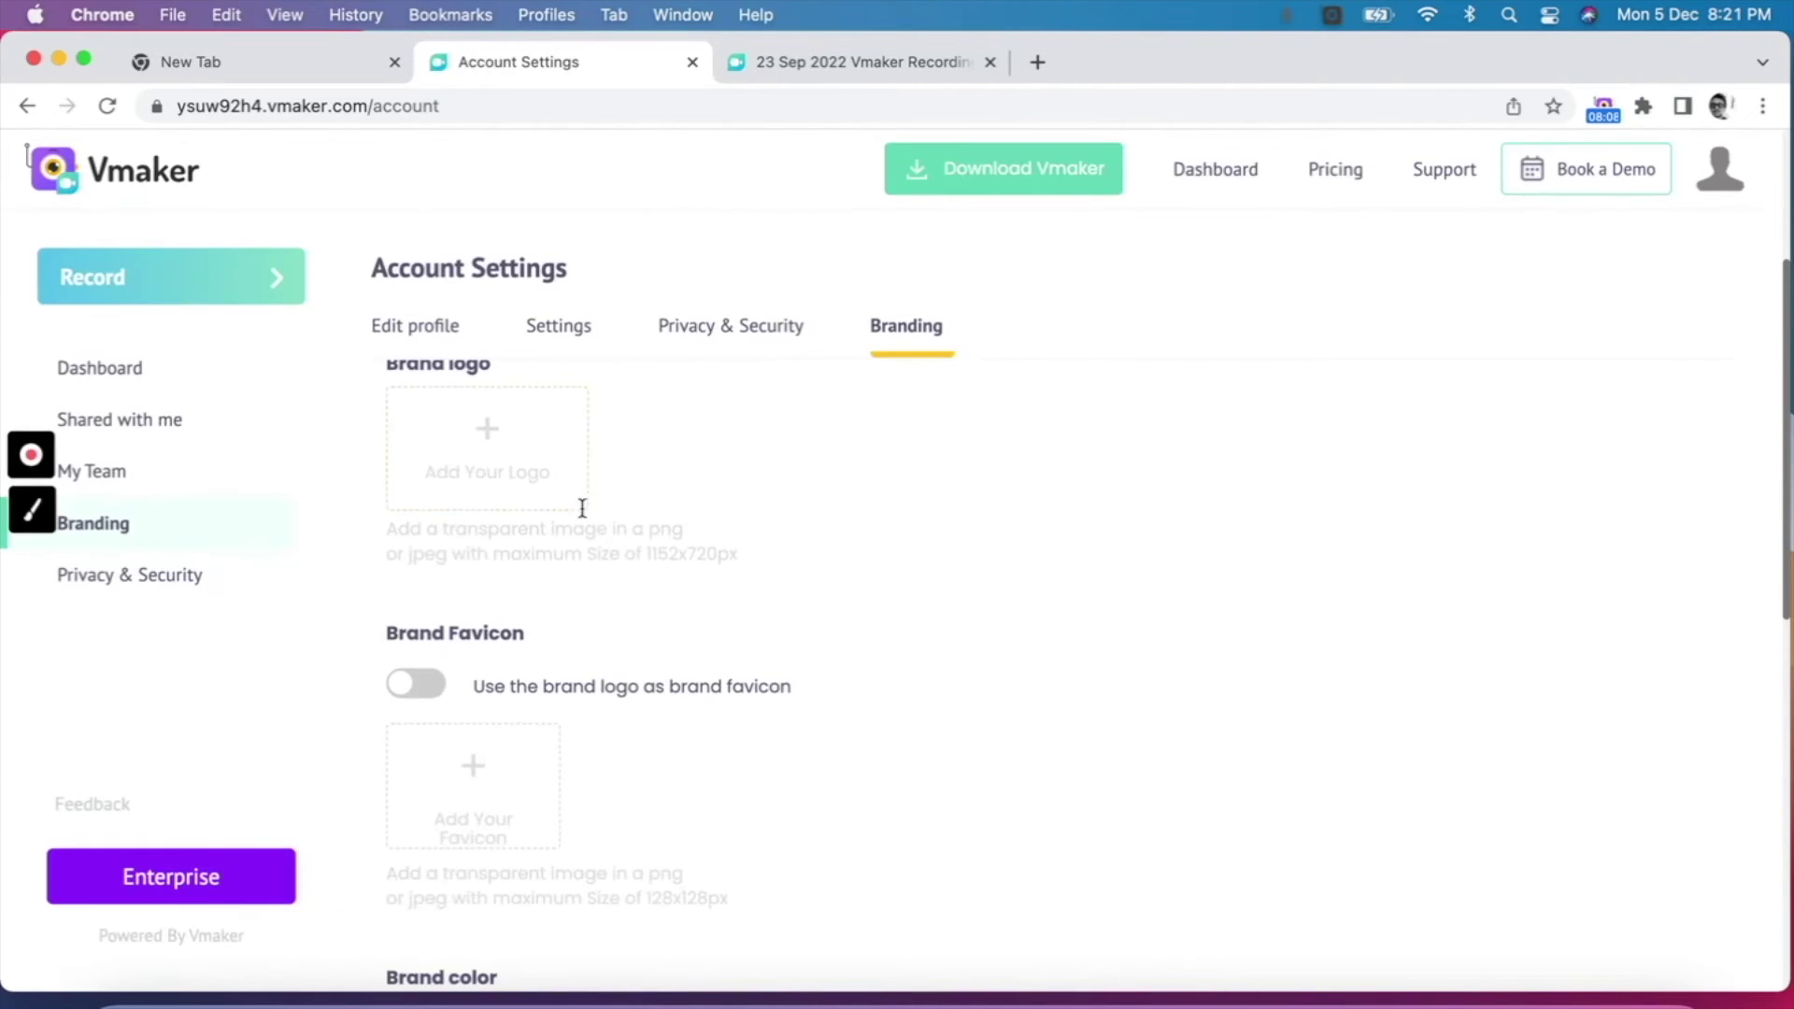
{"action": "left_click", "coordinate": [492, 463]}
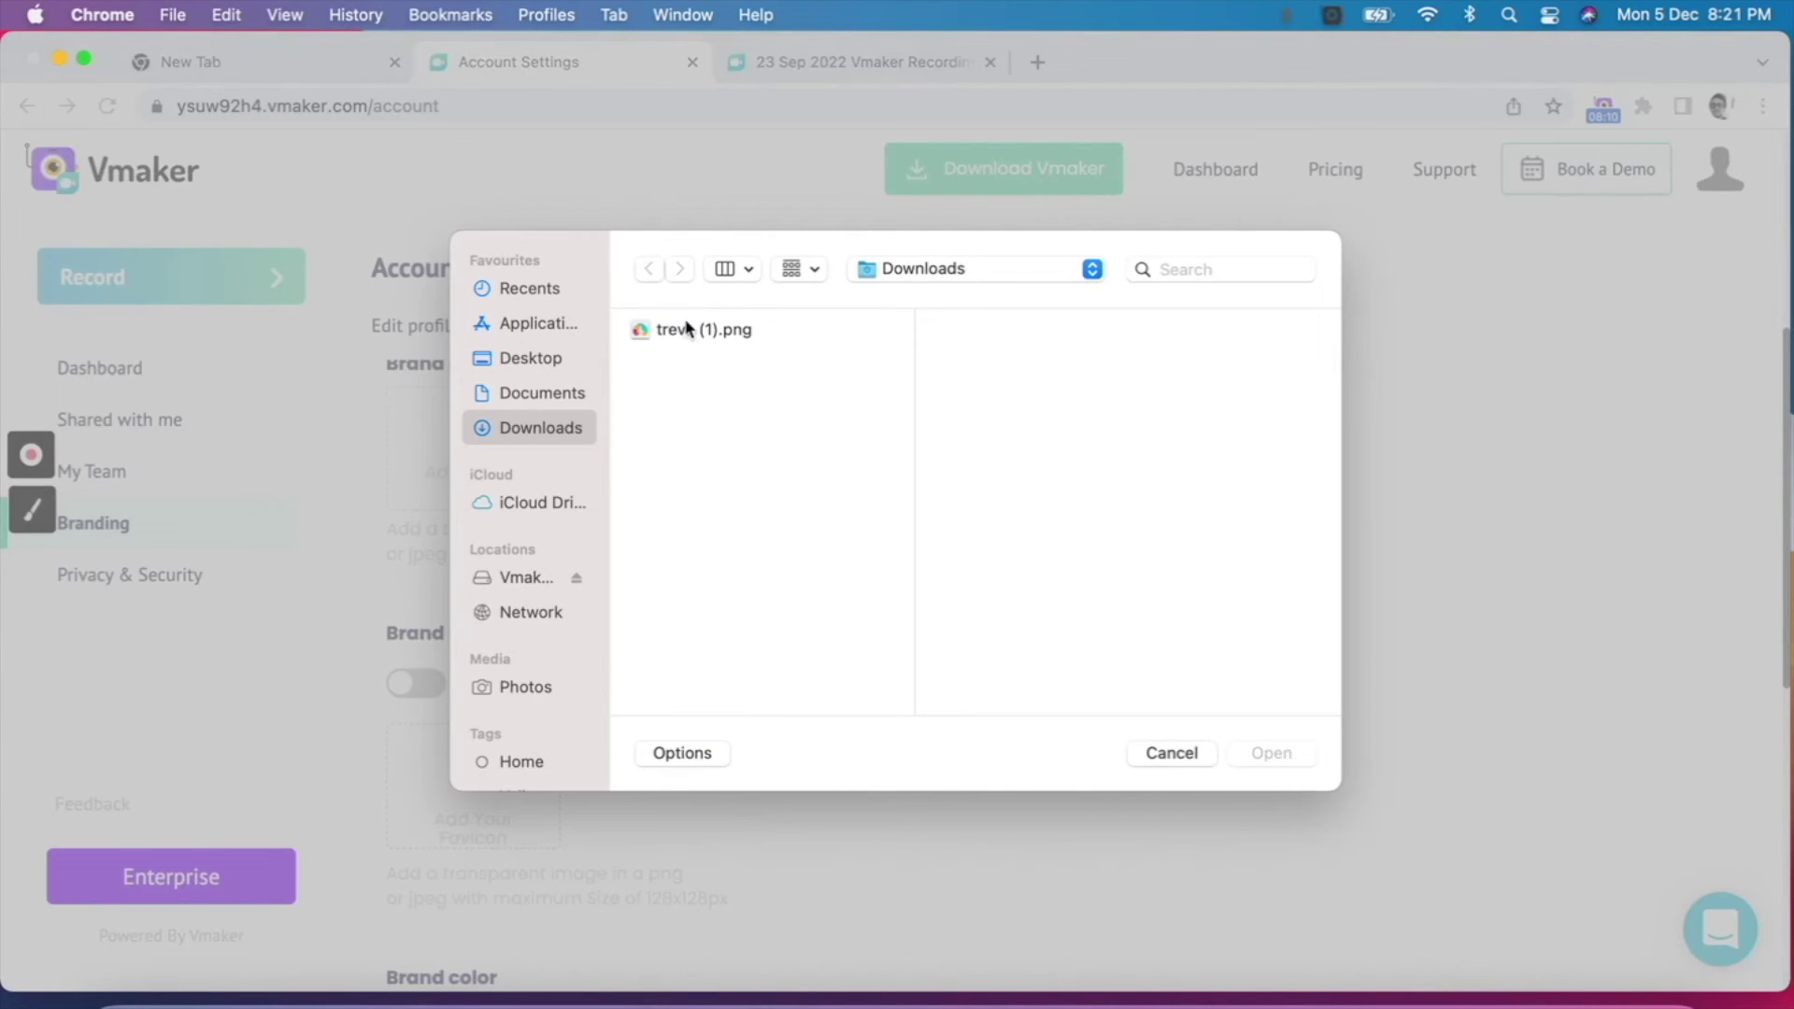
{"action": "left_click", "coordinate": [687, 327]}
{"action": "double_click", "coordinate": [686, 327]}
Step: Add treva (1).png as the favicon and enable Use brand logo as favicon
{"action": "scroll", "coordinate": [681, 536], "scroll_direction": "down", "scroll_amount": 3}
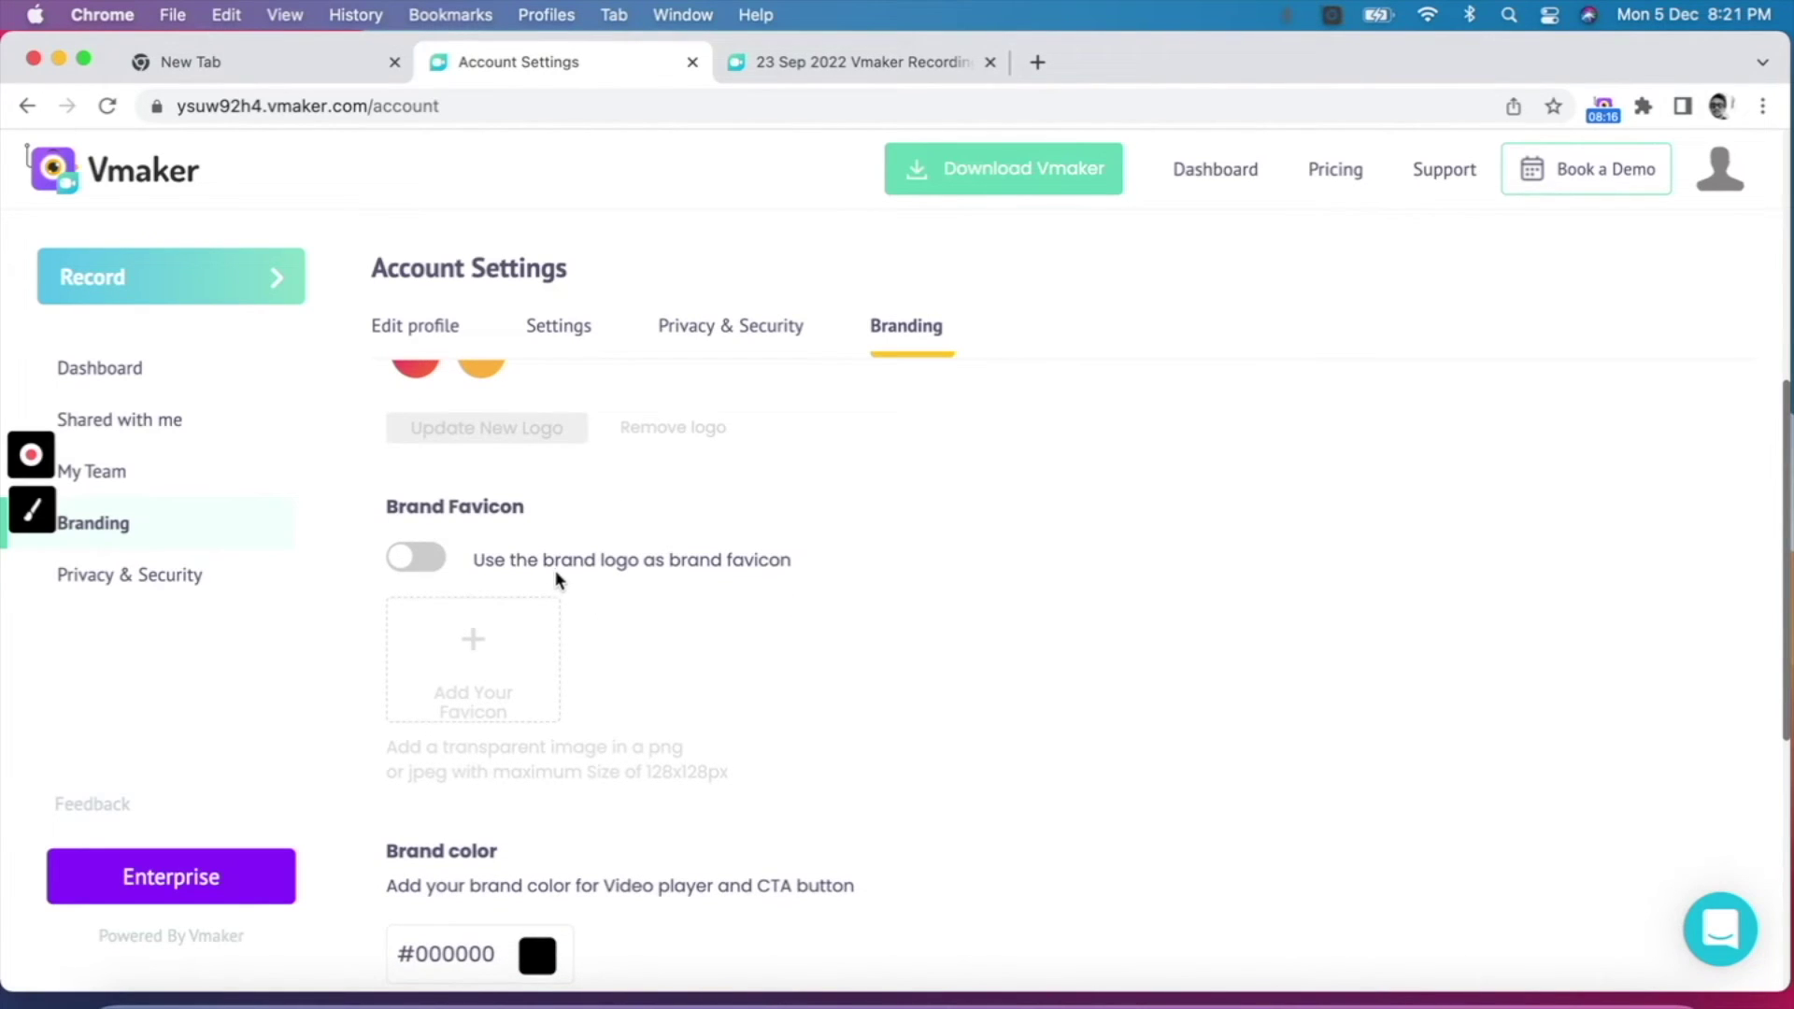
{"action": "left_click", "coordinate": [509, 665]}
{"action": "left_click", "coordinate": [705, 337]}
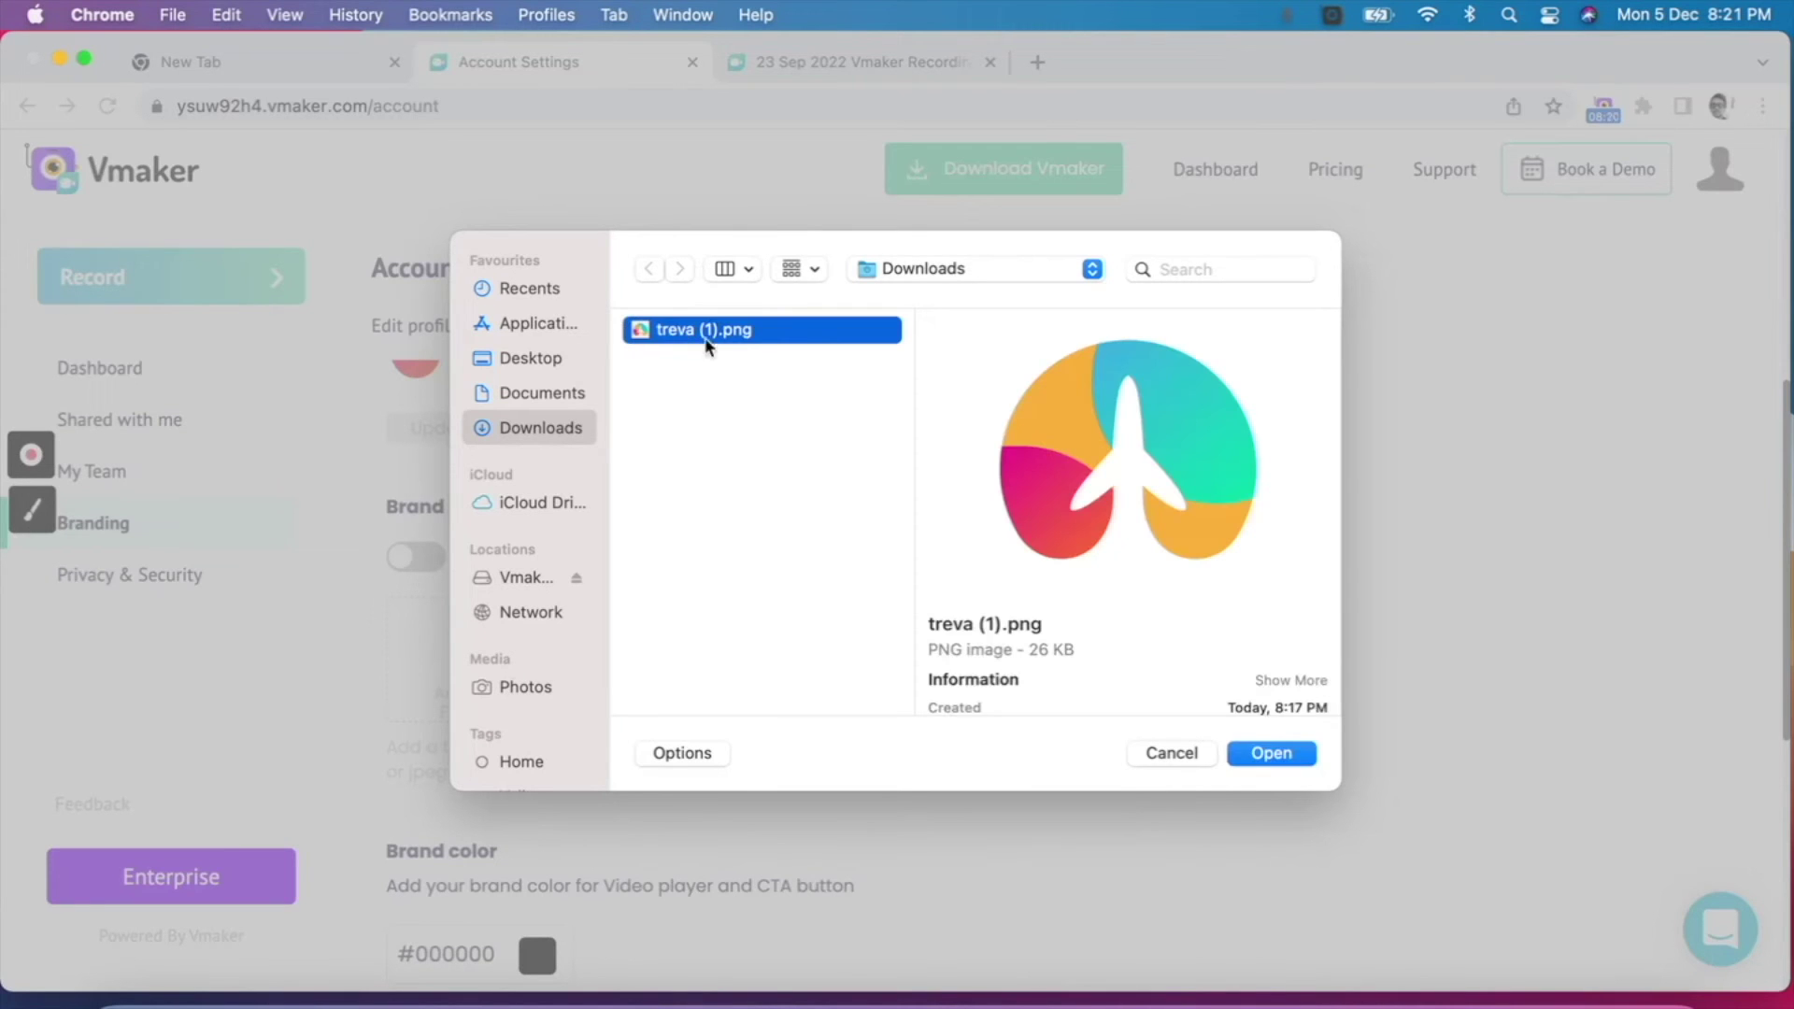
{"action": "left_click", "coordinate": [1271, 753]}
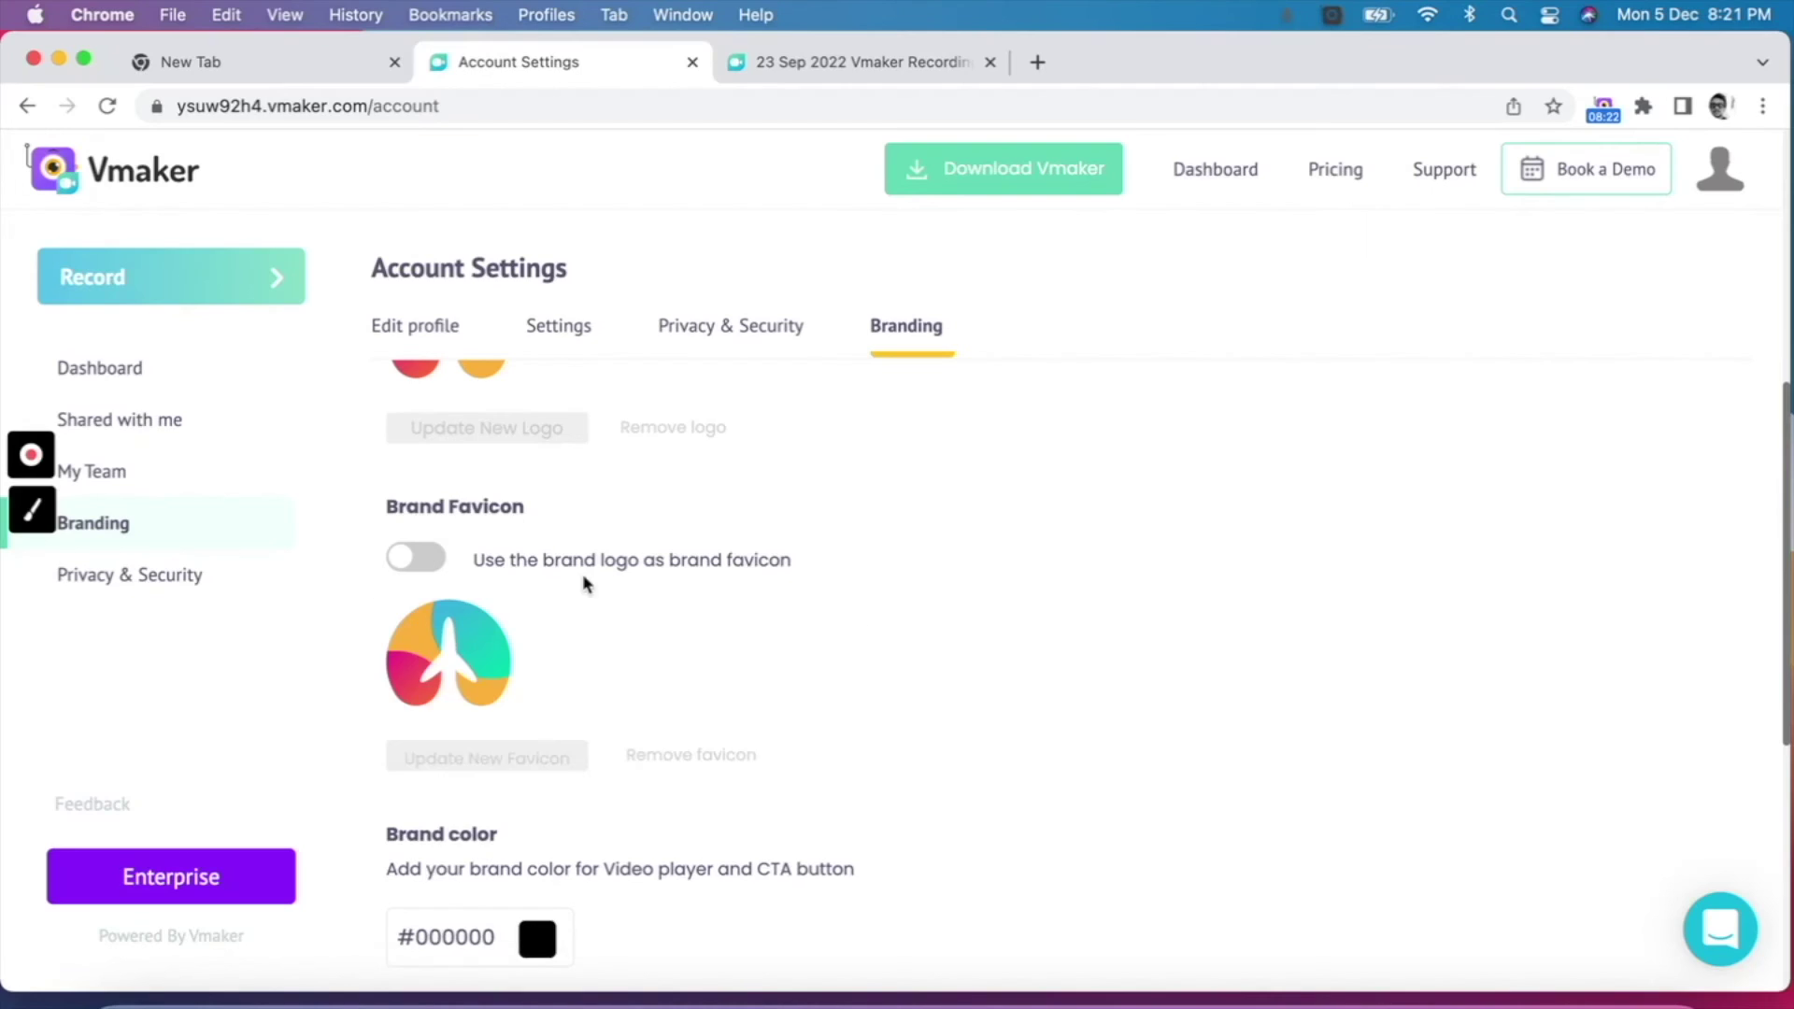
{"action": "left_click", "coordinate": [417, 556]}
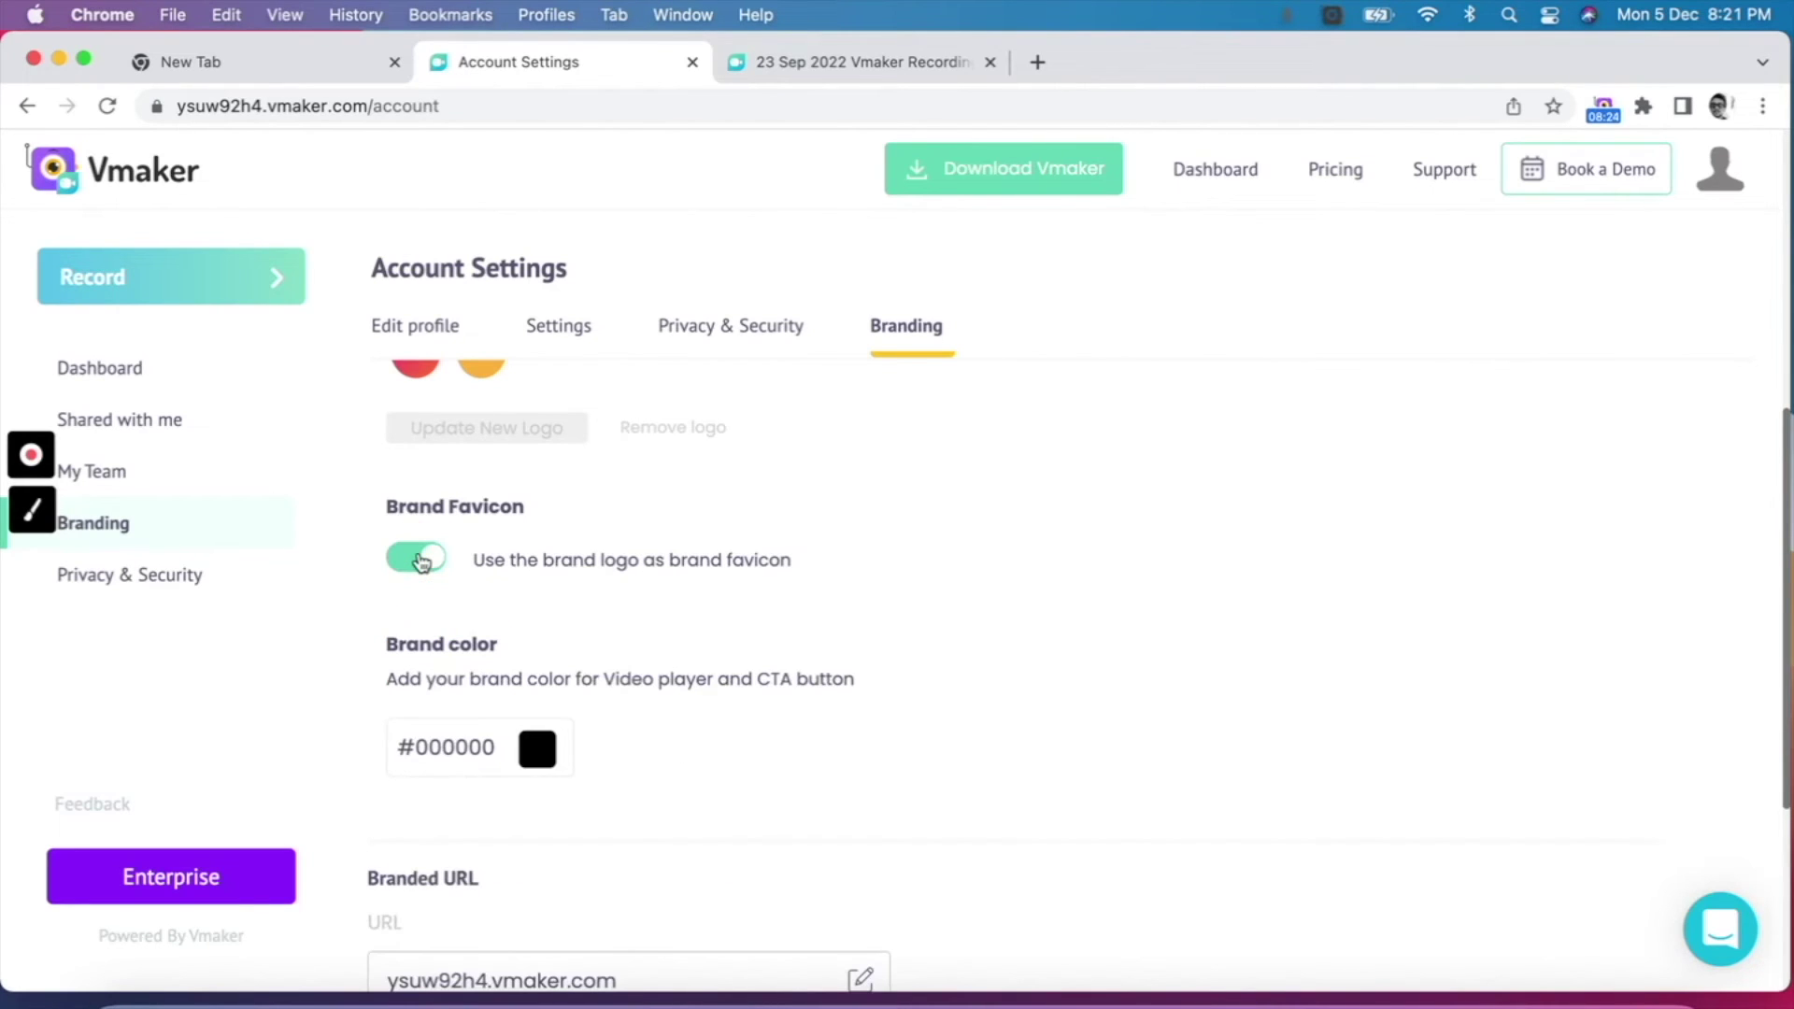
{"action": "scroll", "coordinate": [554, 671], "scroll_direction": "down", "scroll_amount": 2}
{"action": "left_click", "coordinate": [546, 669]}
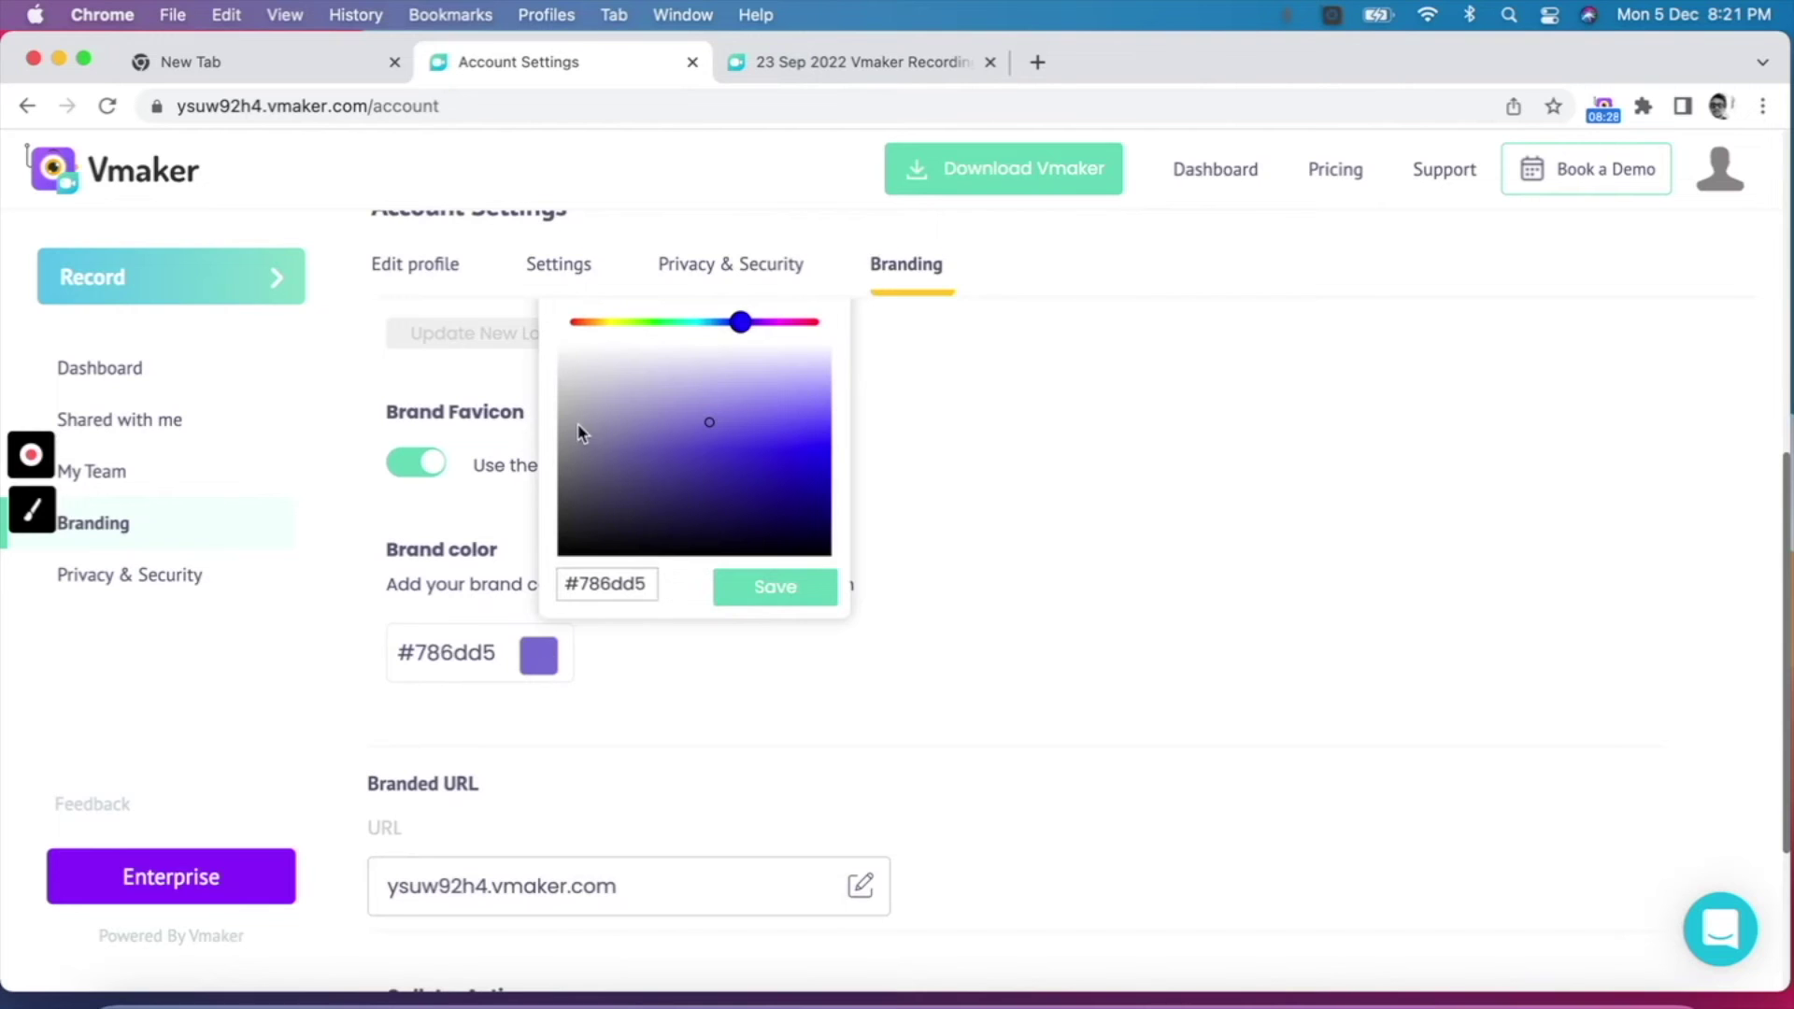
Step: Adjust the brand colour to the lighter red #fc6e5e and save it
{"action": "left_click", "coordinate": [570, 324]}
{"action": "left_click", "coordinate": [717, 429]}
{"action": "left_click", "coordinate": [808, 445]}
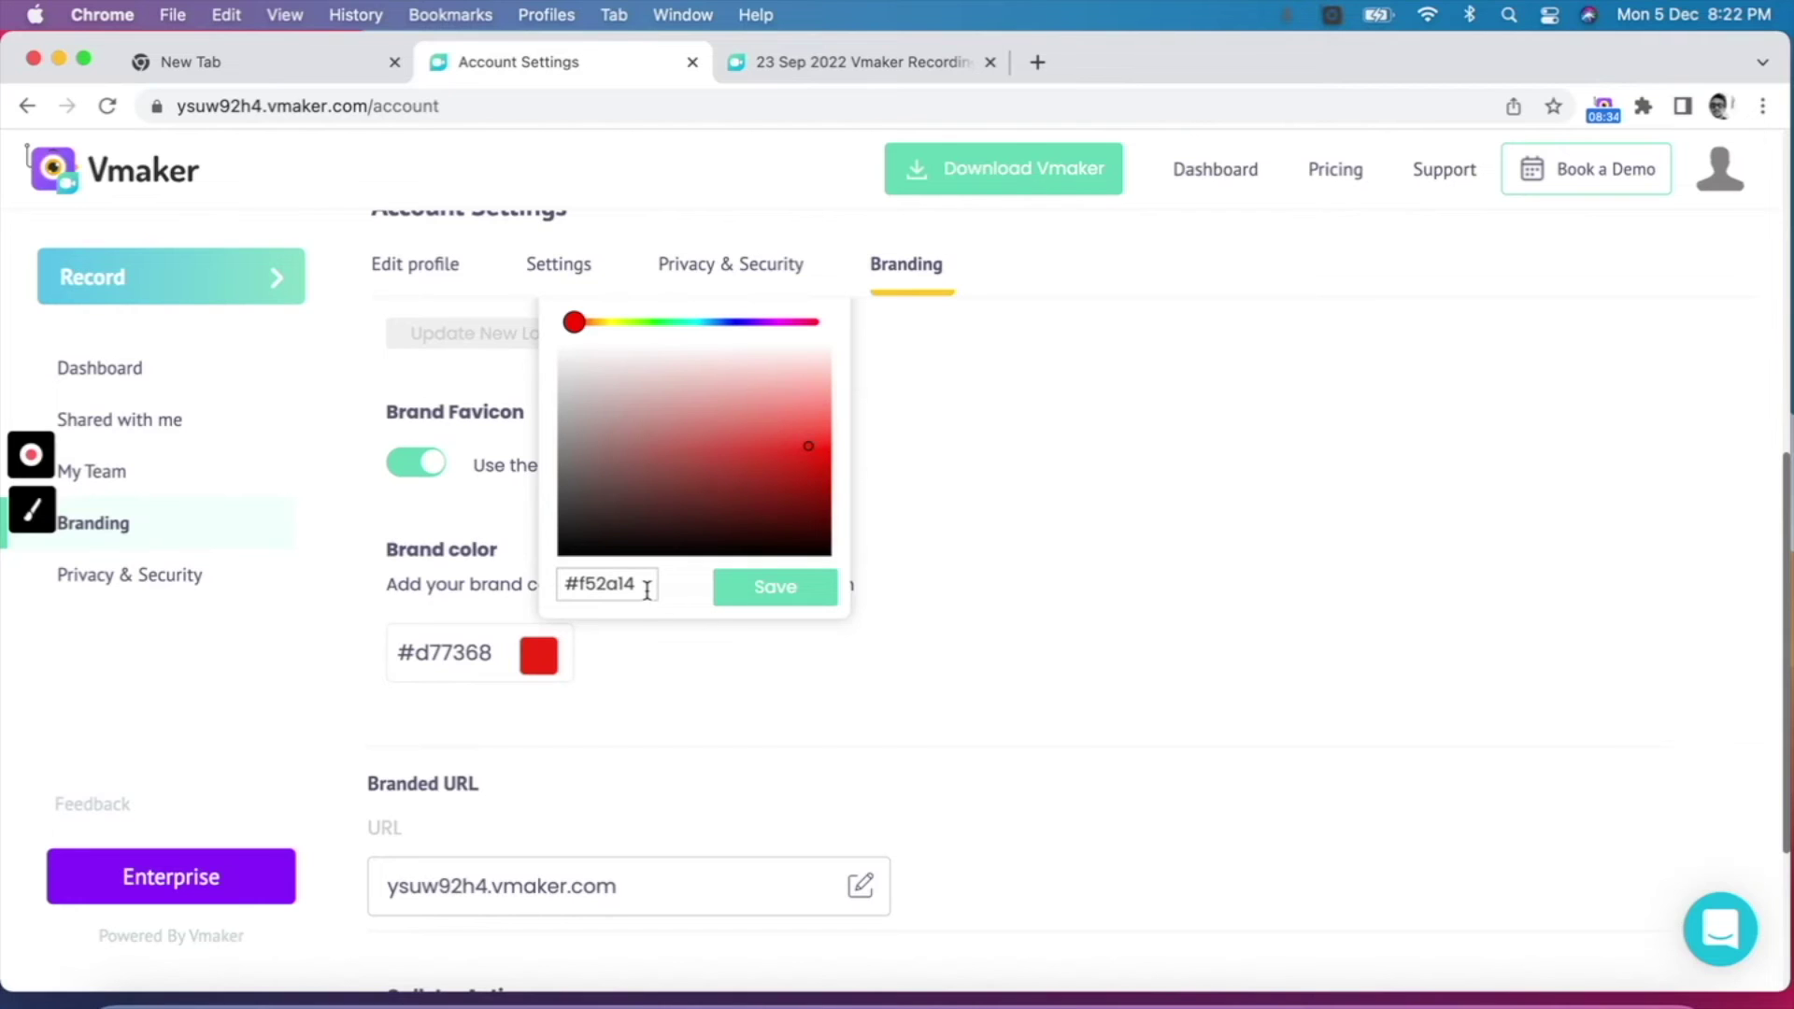
{"action": "left_click", "coordinate": [814, 442]}
{"action": "left_click", "coordinate": [818, 437]}
{"action": "left_click_drag", "start_coordinate": [818, 436], "coordinate": [821, 412]}
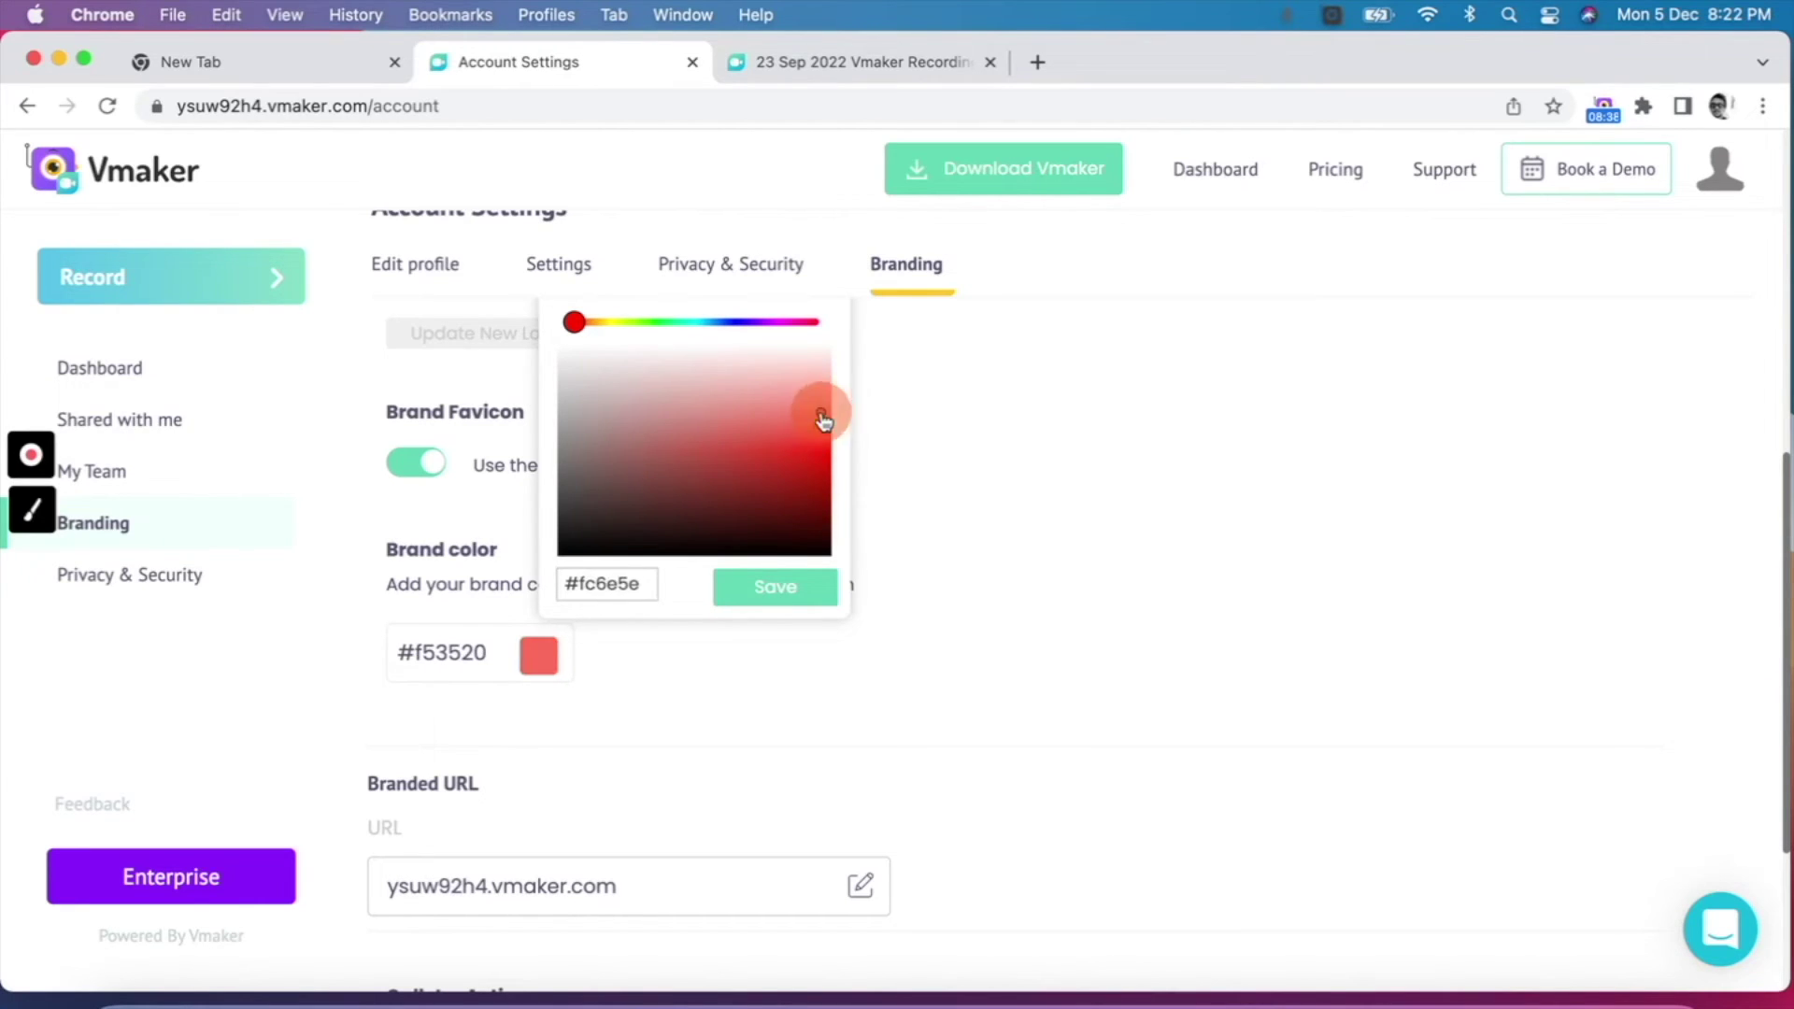
{"action": "left_click", "coordinate": [776, 566]}
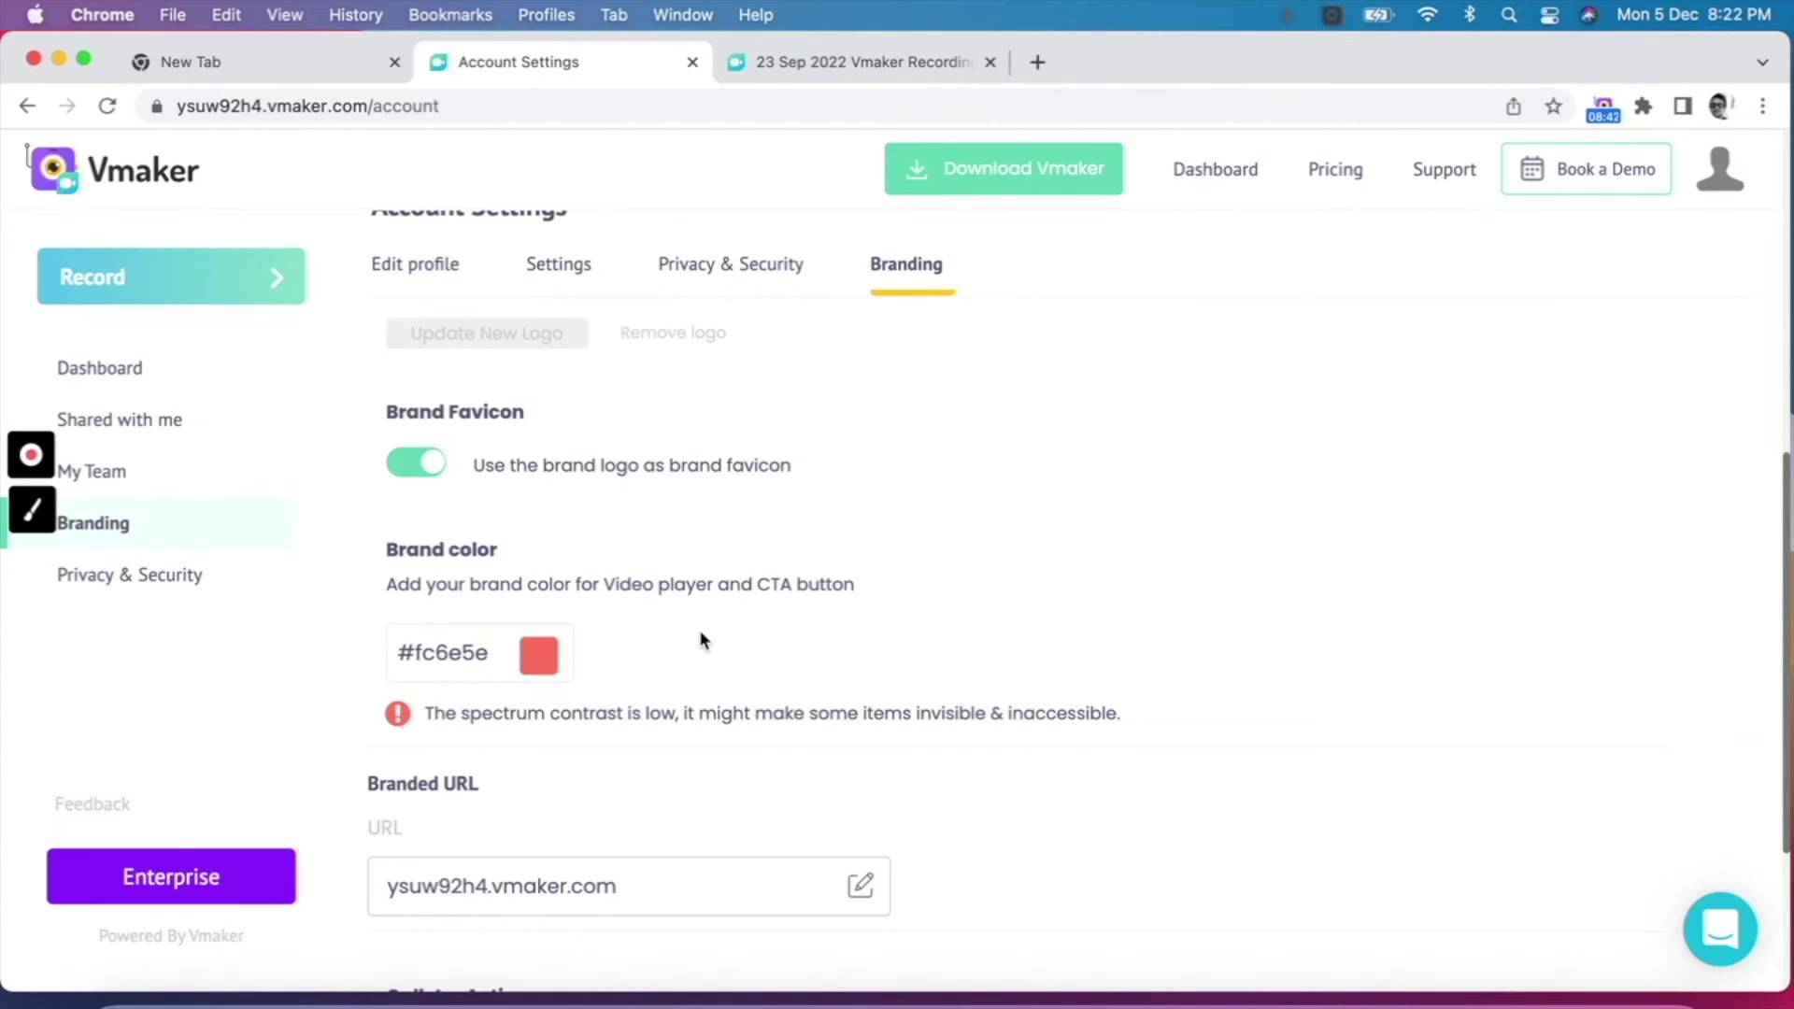
{"action": "scroll", "coordinate": [703, 640], "scroll_direction": "down", "scroll_amount": 3}
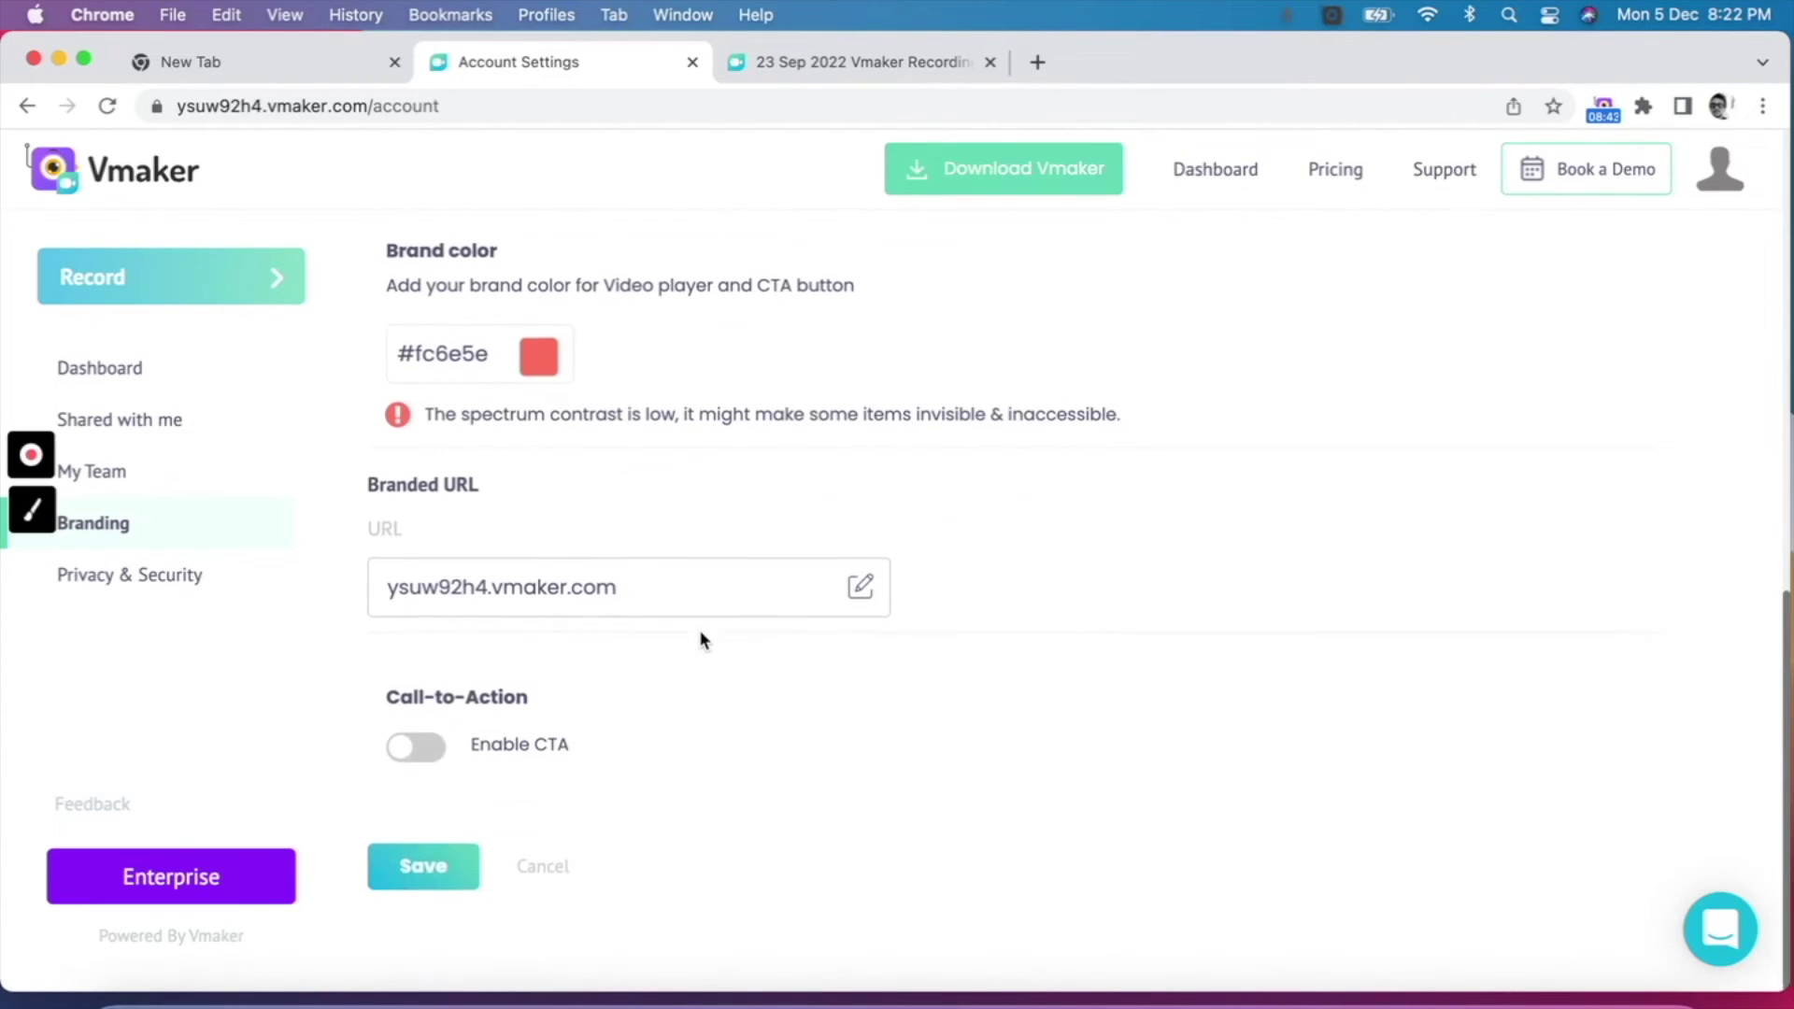
{"action": "left_click", "coordinate": [859, 589]}
Step: Replace the branded URL's existing subdomain with the new custom subdomain
{"action": "double_click", "coordinate": [603, 576]}
{"action": "key", "text": "BackSpace"}
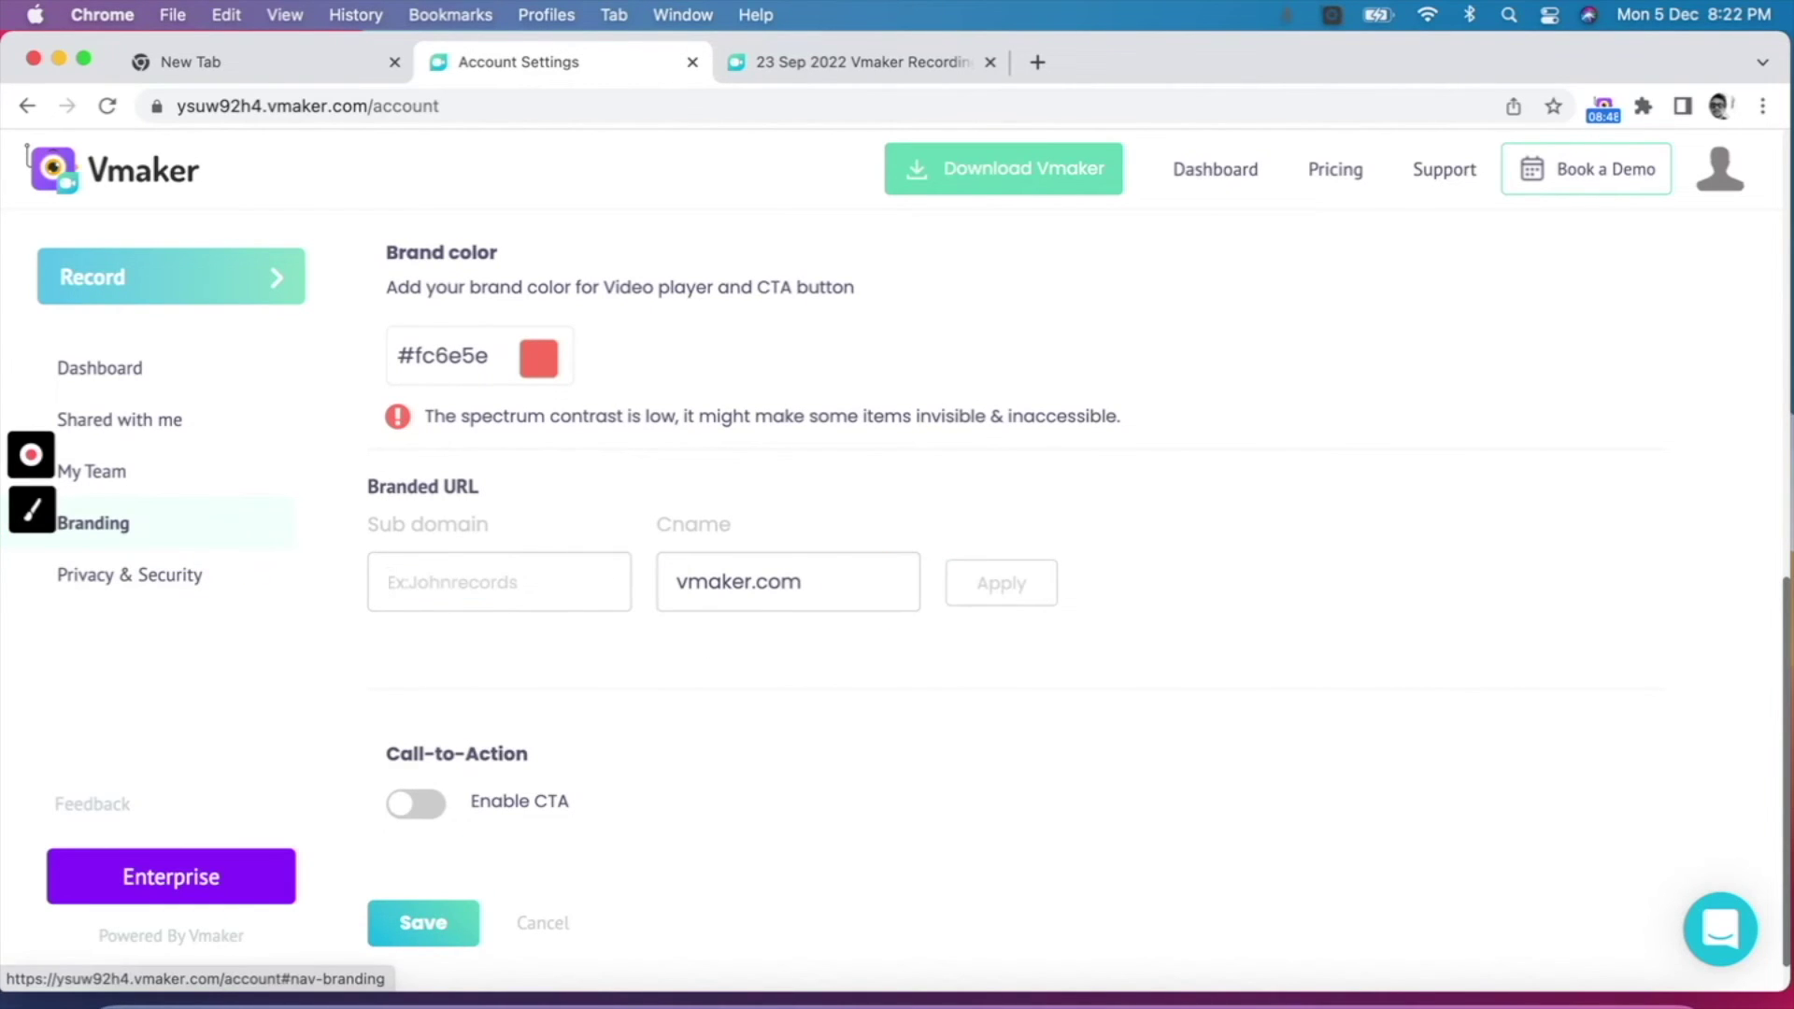
{"action": "type", "text": "josh"}
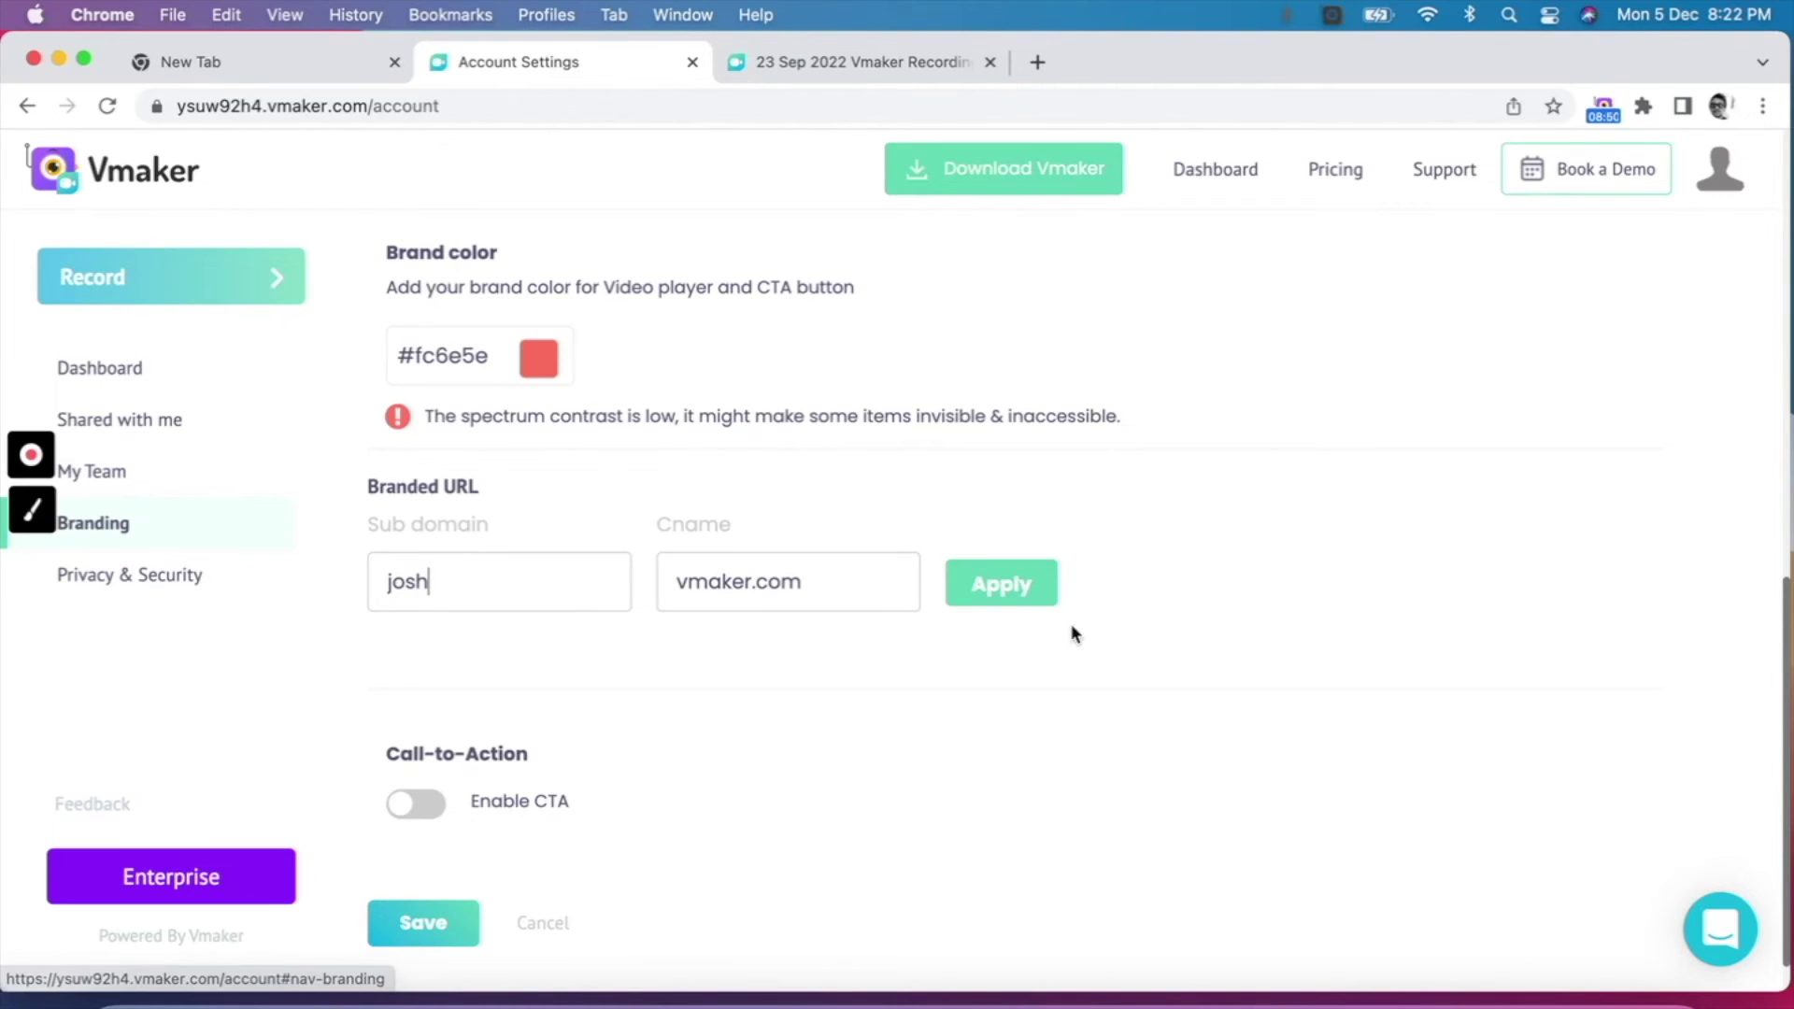
Step: Save and confirm the branding settings, then go to the recording's share page
{"action": "scroll", "coordinate": [991, 687], "scroll_direction": "down", "scroll_amount": 1}
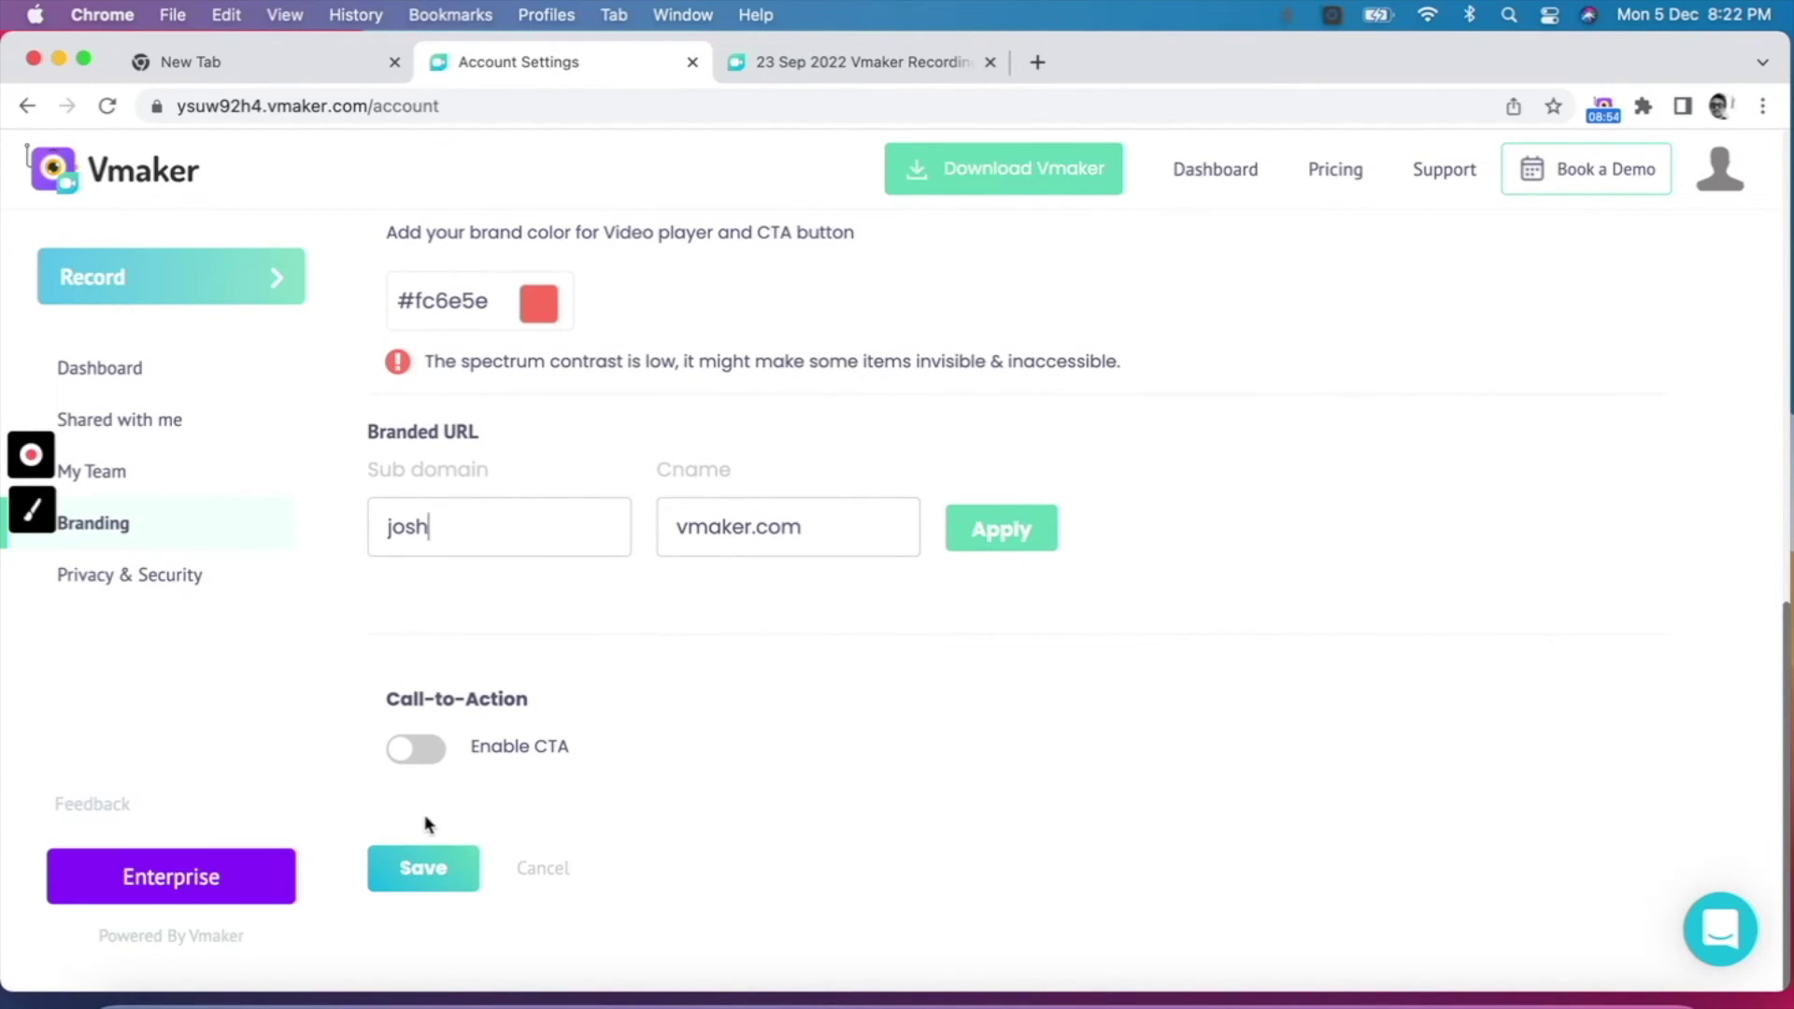
{"action": "left_click", "coordinate": [423, 867]}
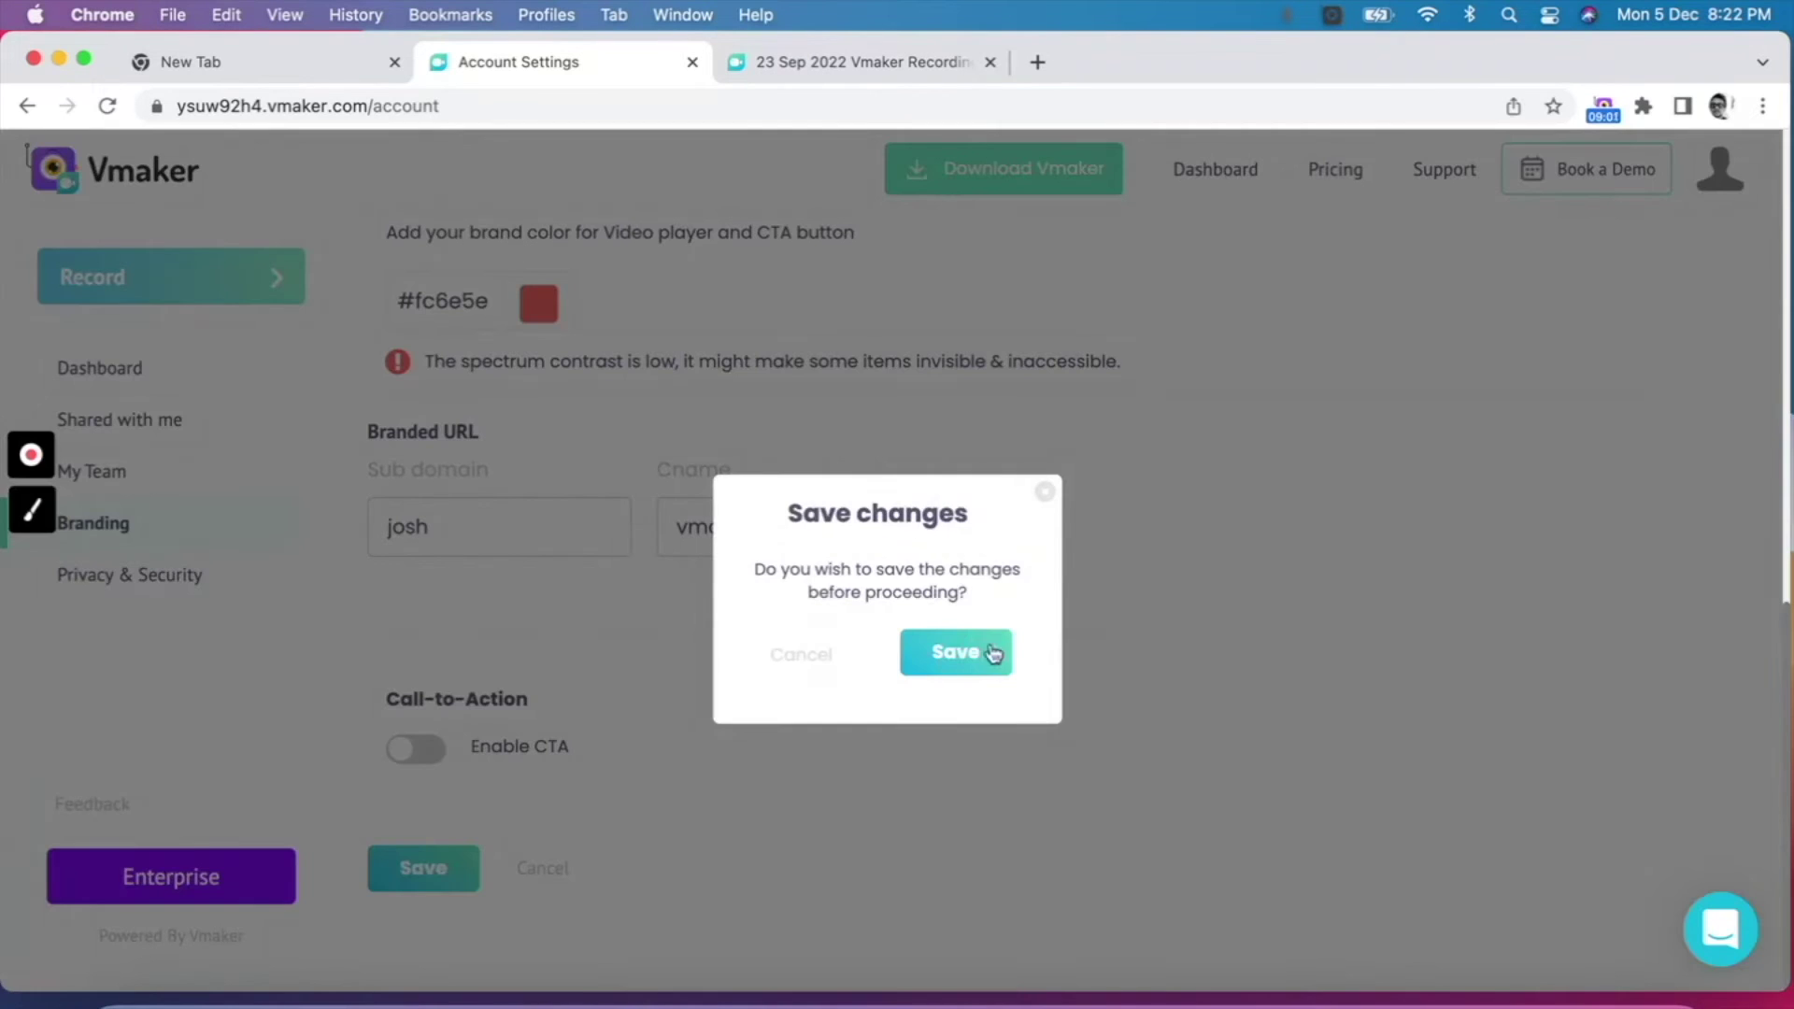
{"action": "left_click", "coordinate": [993, 652]}
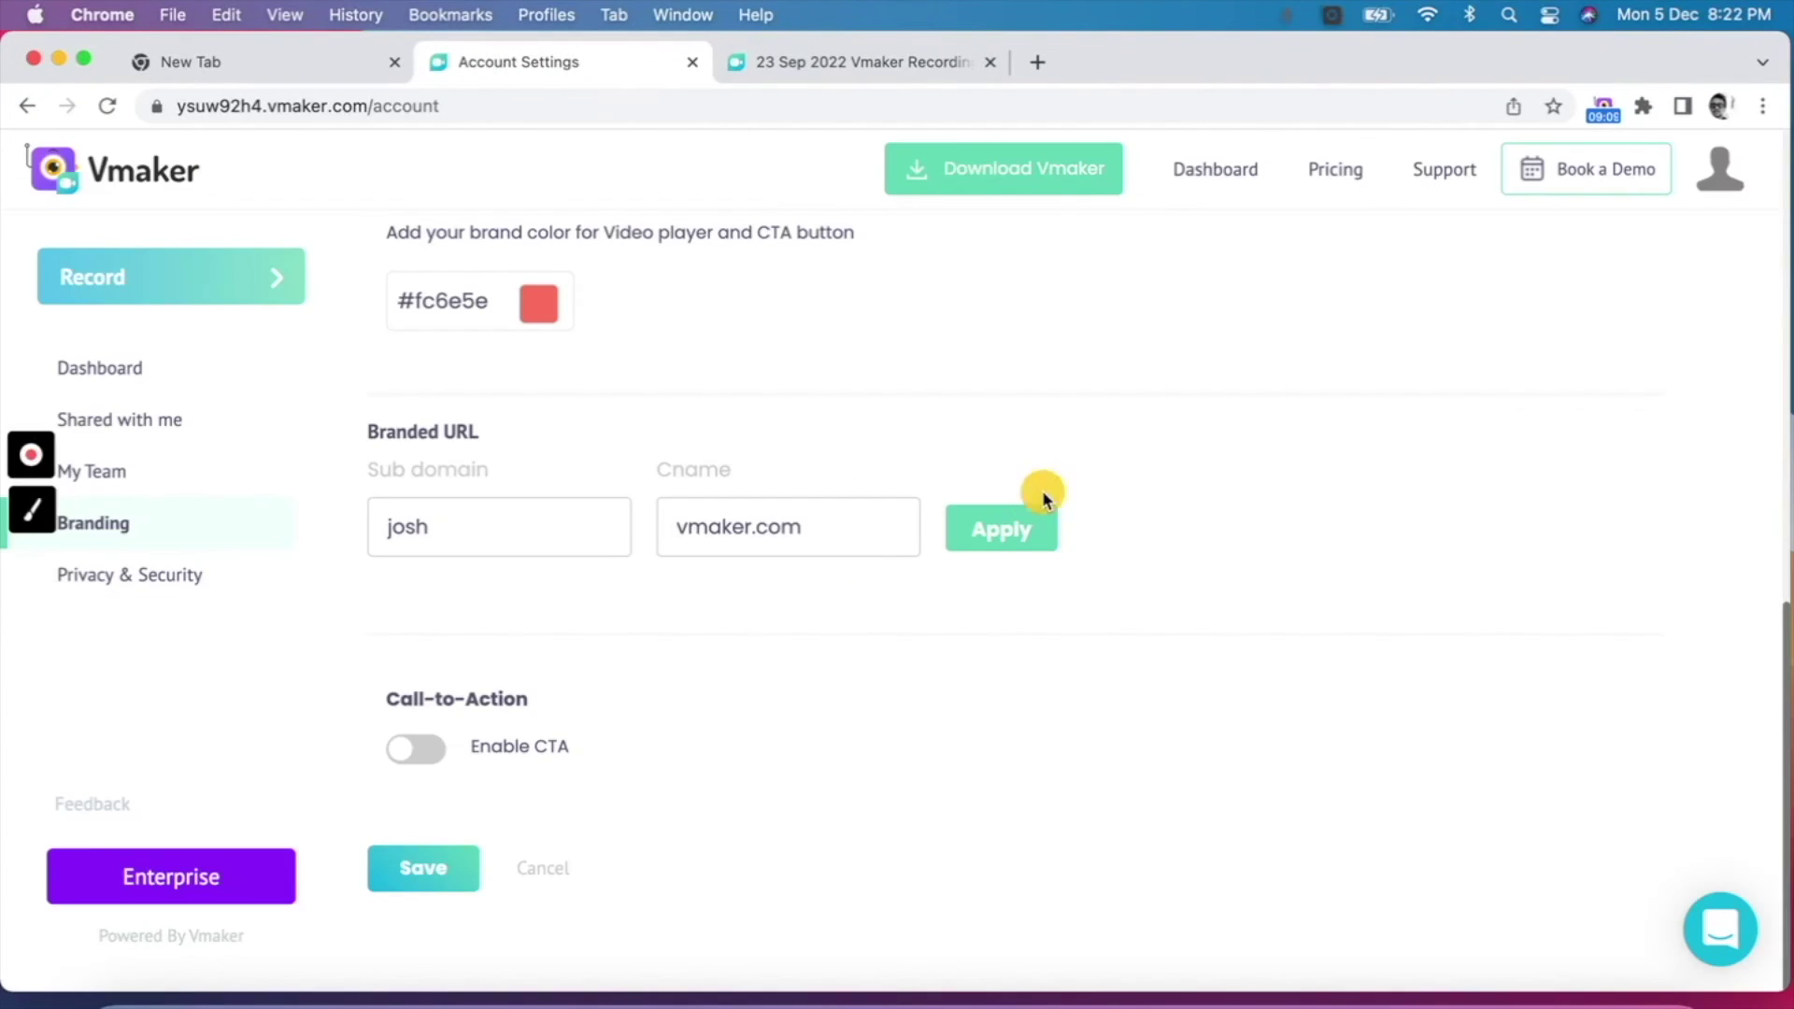
{"action": "left_click", "coordinate": [862, 61]}
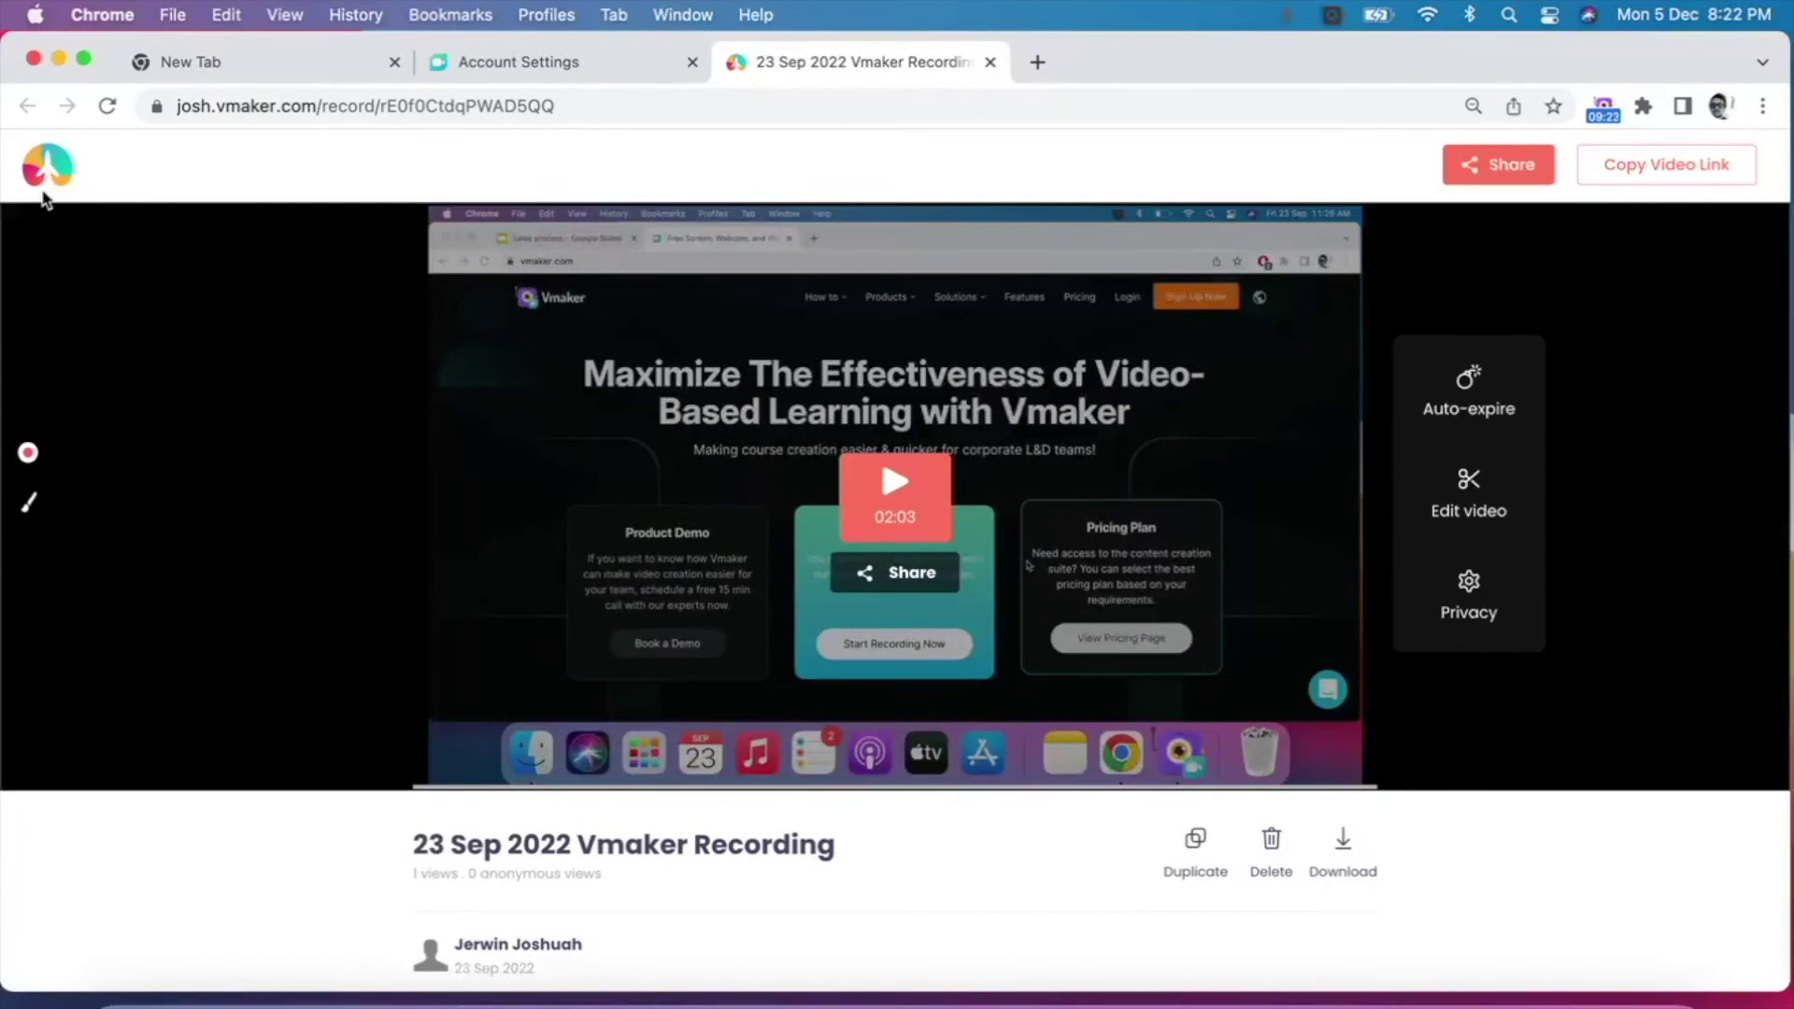
Step: Review the share page under the new subdomain and logo, then close that tab
{"action": "scroll", "coordinate": [41, 192], "scroll_direction": "up", "scroll_amount": 5}
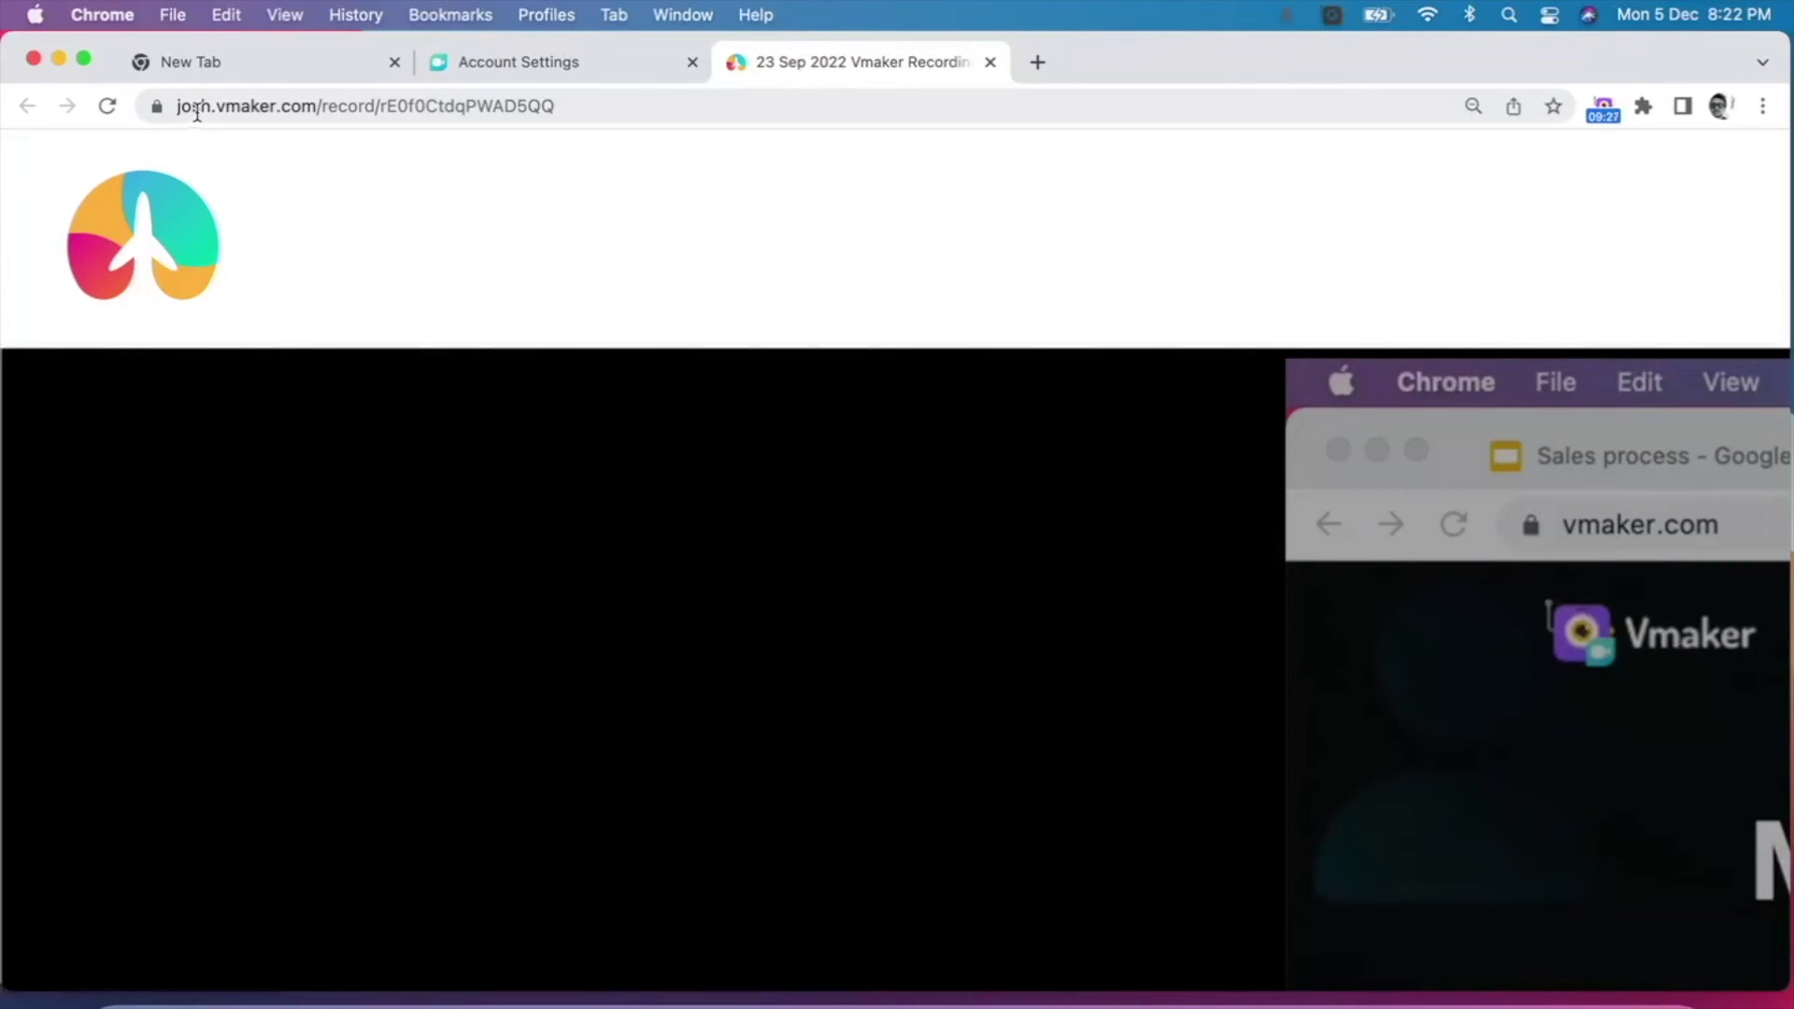
{"action": "scroll", "coordinate": [373, 216], "scroll_direction": "down", "scroll_amount": 5}
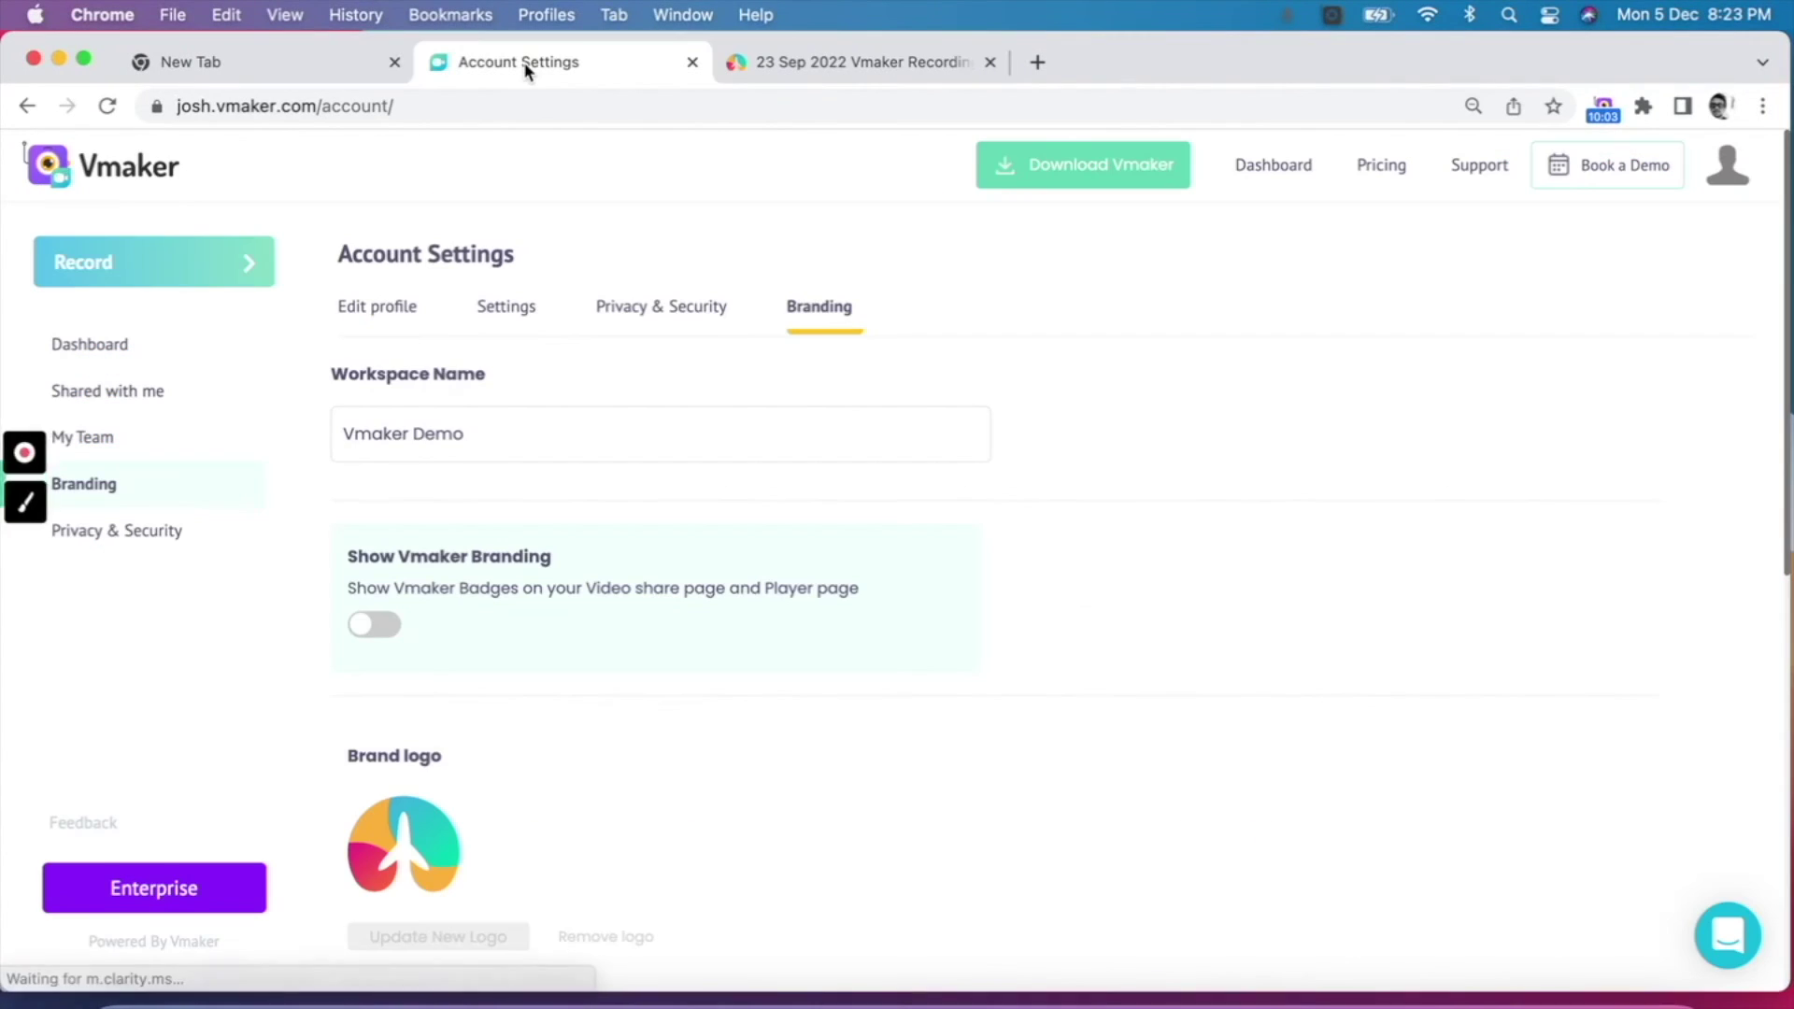
{"action": "left_click", "coordinate": [990, 62]}
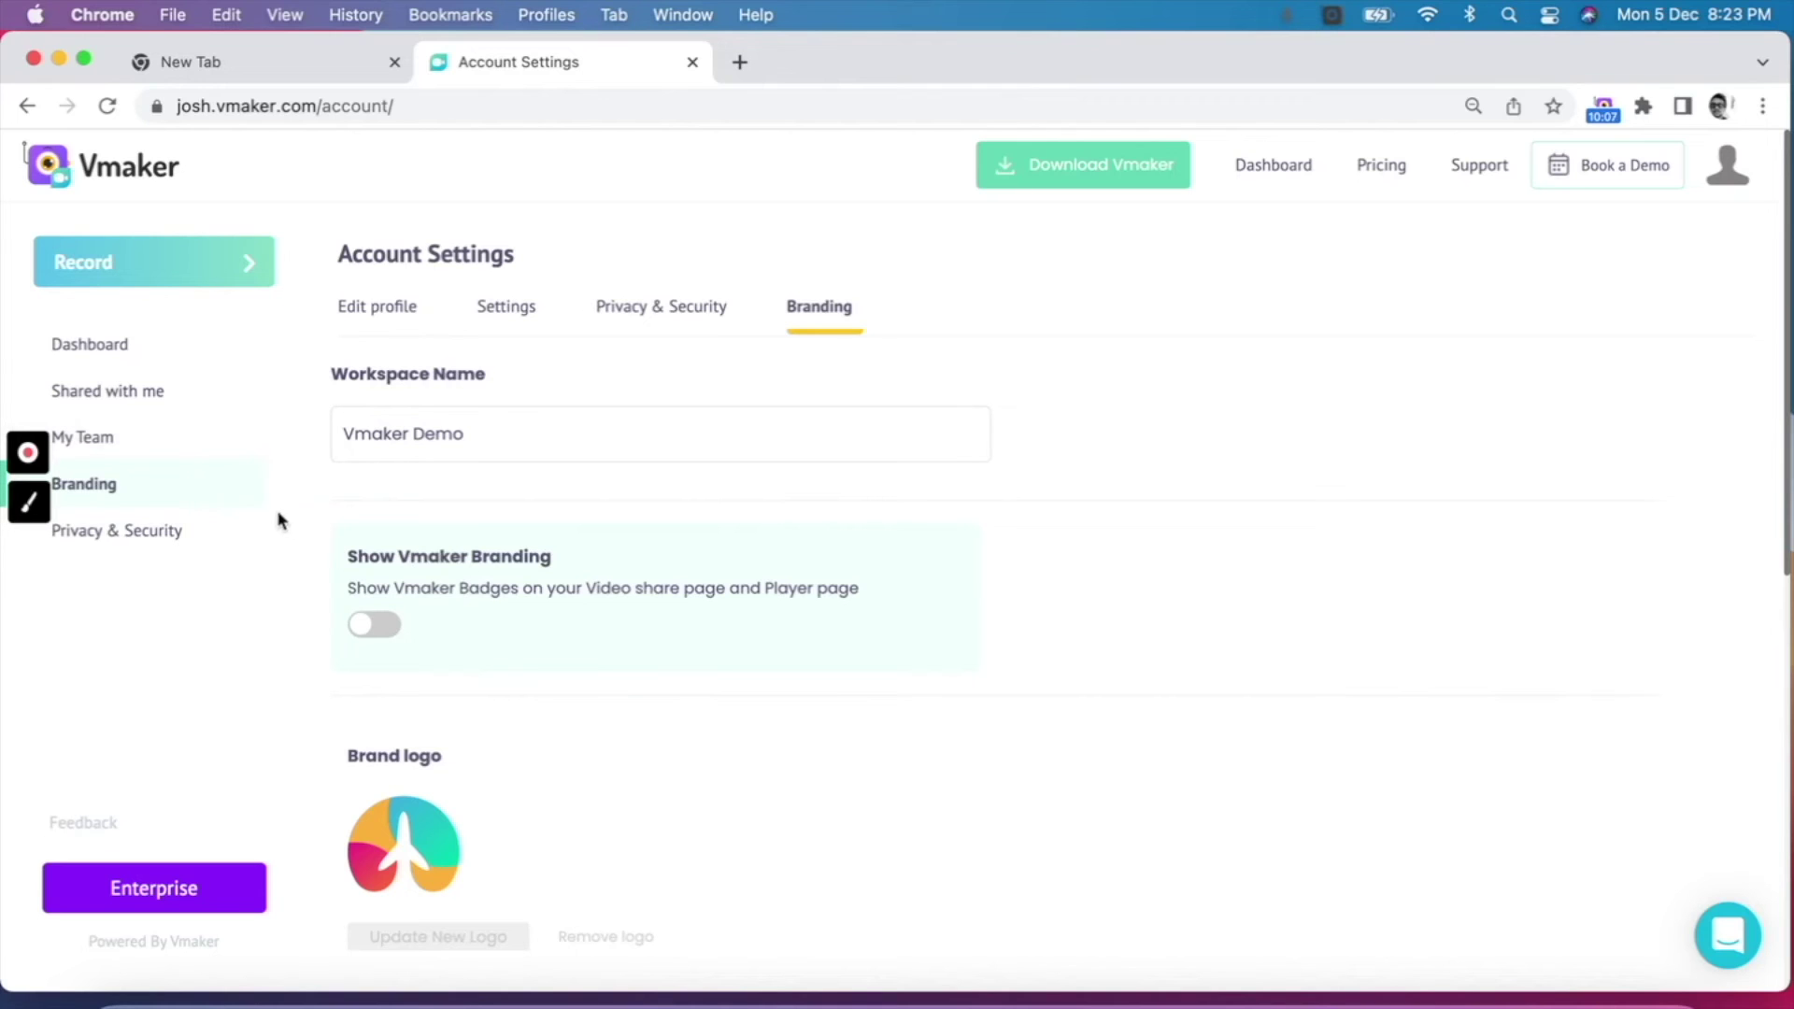
Step: In Privacy & Security, switch on 'Make my videos private' and 'Disable download for my videos'
{"action": "left_click", "coordinate": [221, 533]}
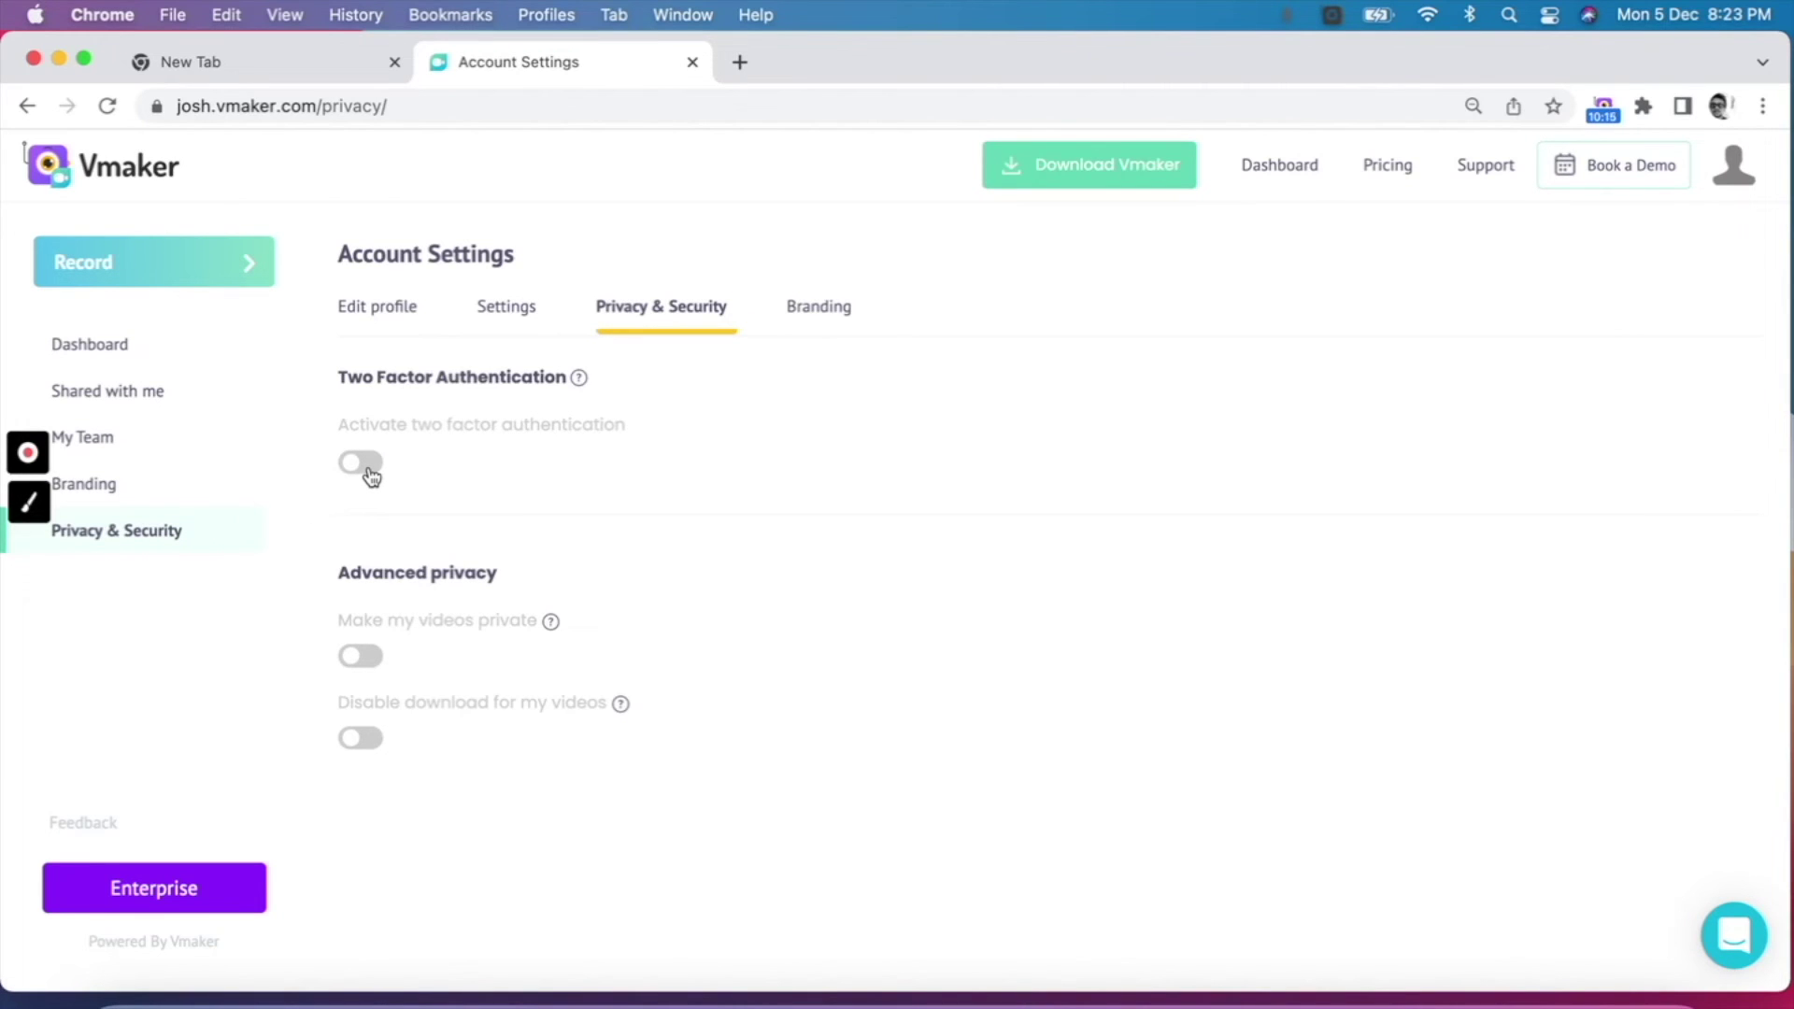
{"action": "mouse_move", "coordinate": [581, 383]}
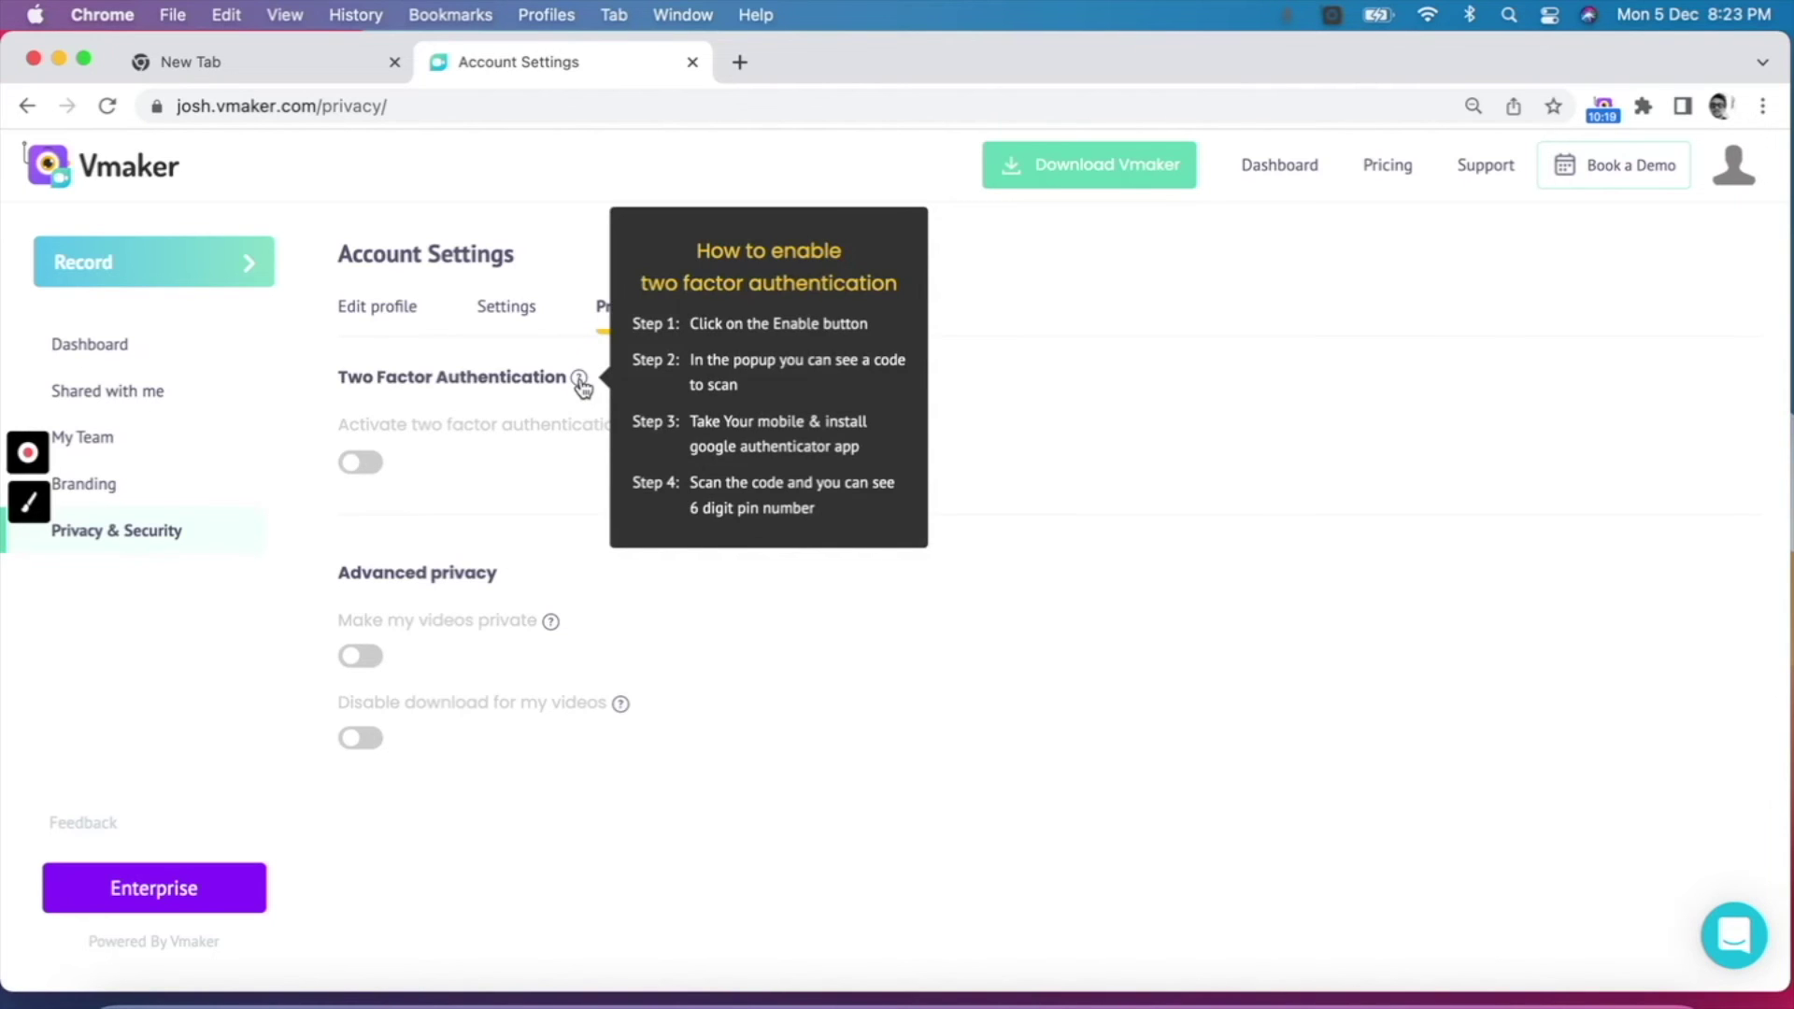
{"action": "scroll", "coordinate": [209, 685], "scroll_direction": "up", "scroll_amount": 5}
{"action": "scroll", "coordinate": [750, 667], "scroll_direction": "down", "scroll_amount": 1}
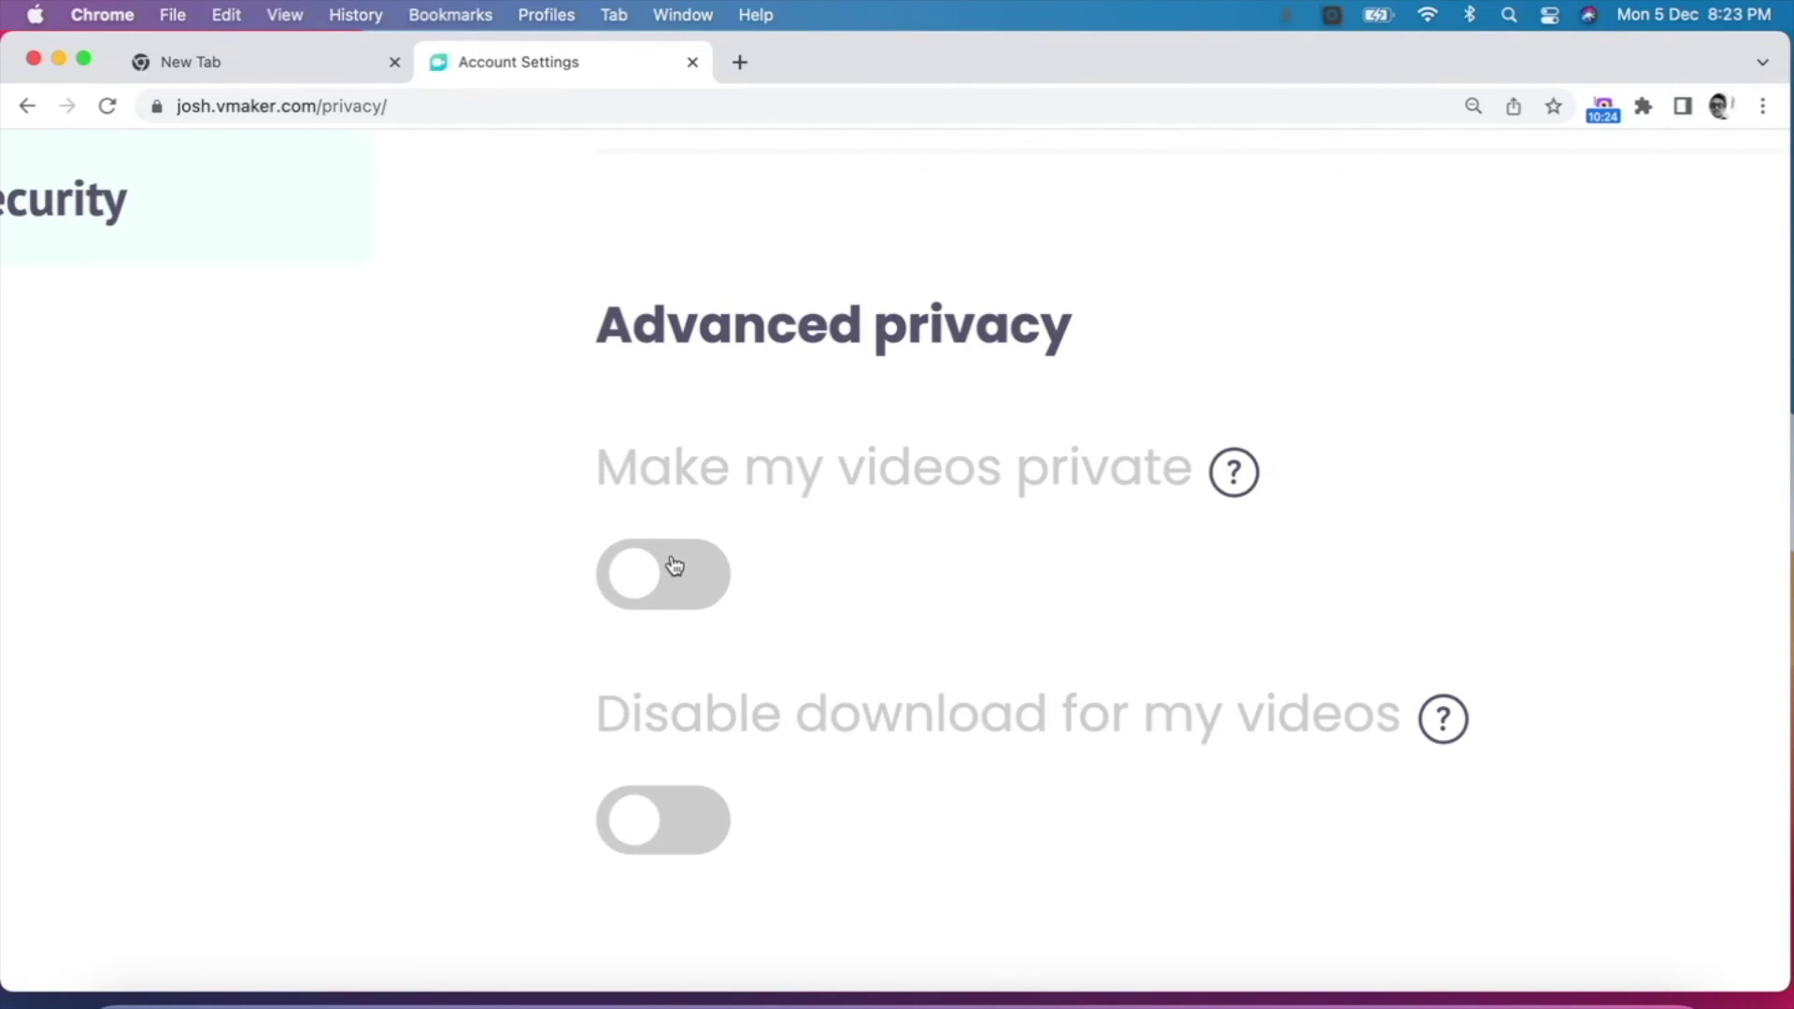
{"action": "left_click", "coordinate": [675, 566]}
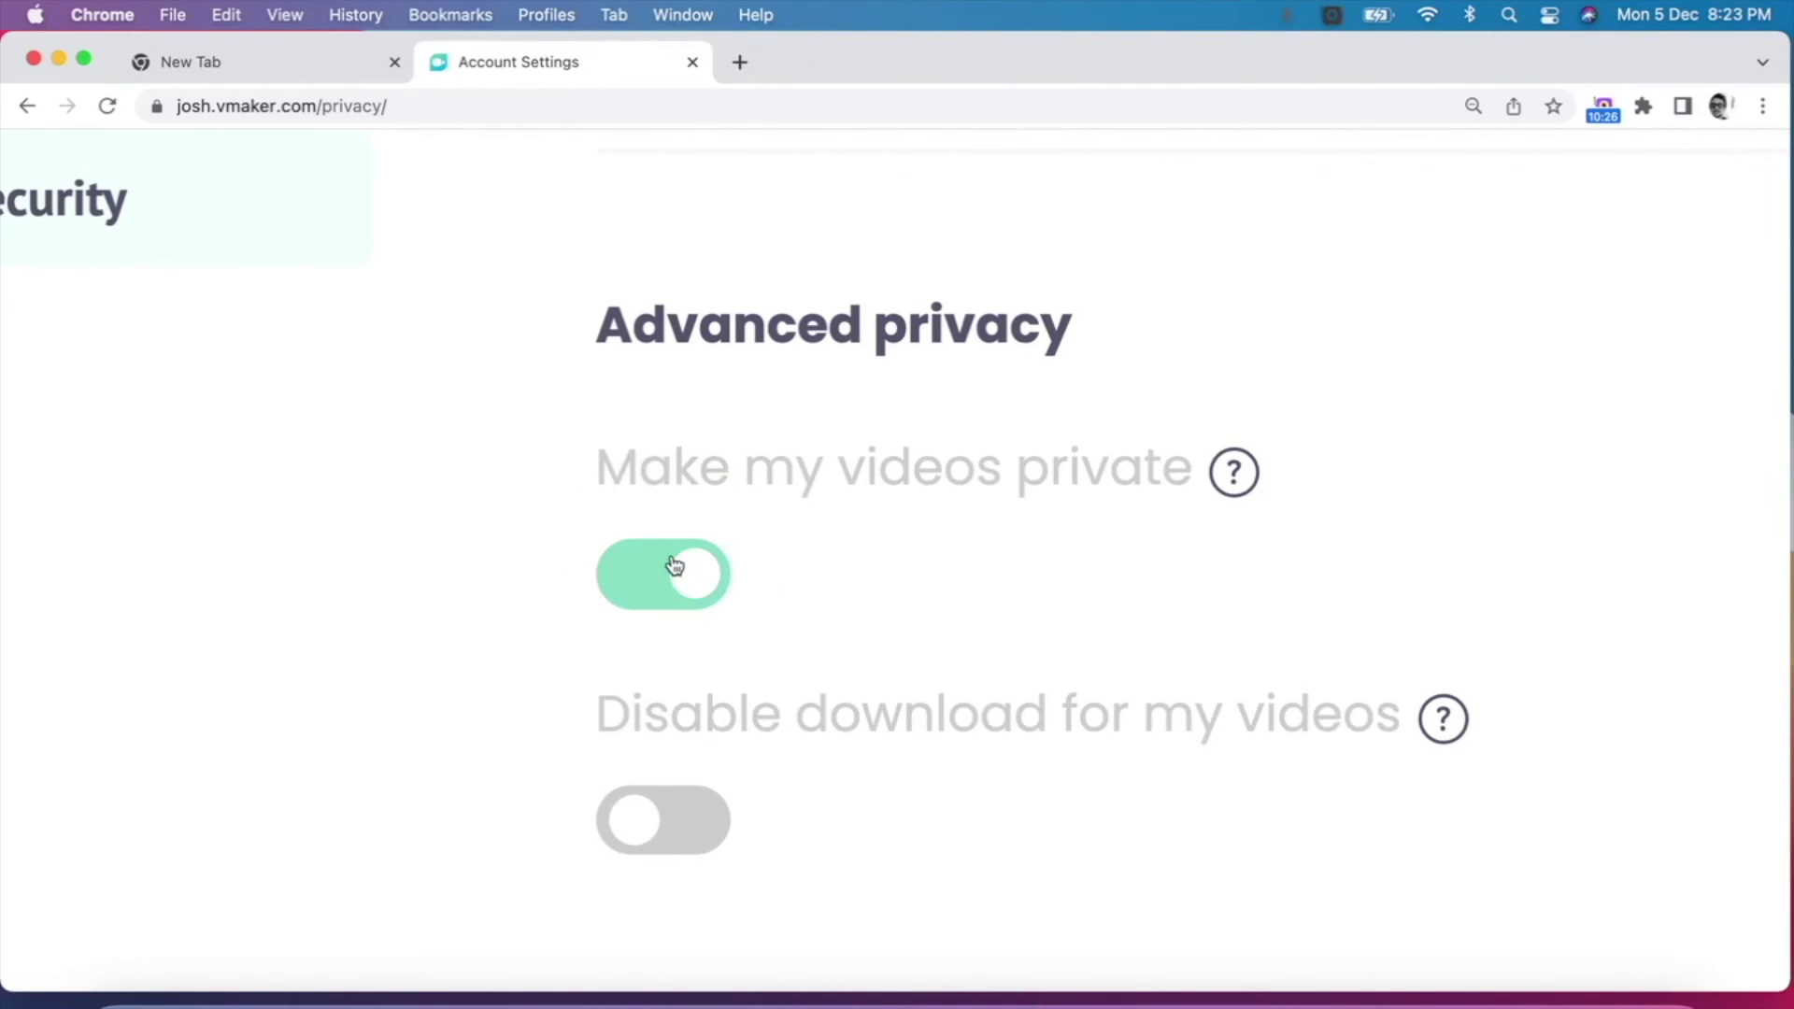
{"action": "scroll", "coordinate": [675, 567], "scroll_direction": "down", "scroll_amount": 2}
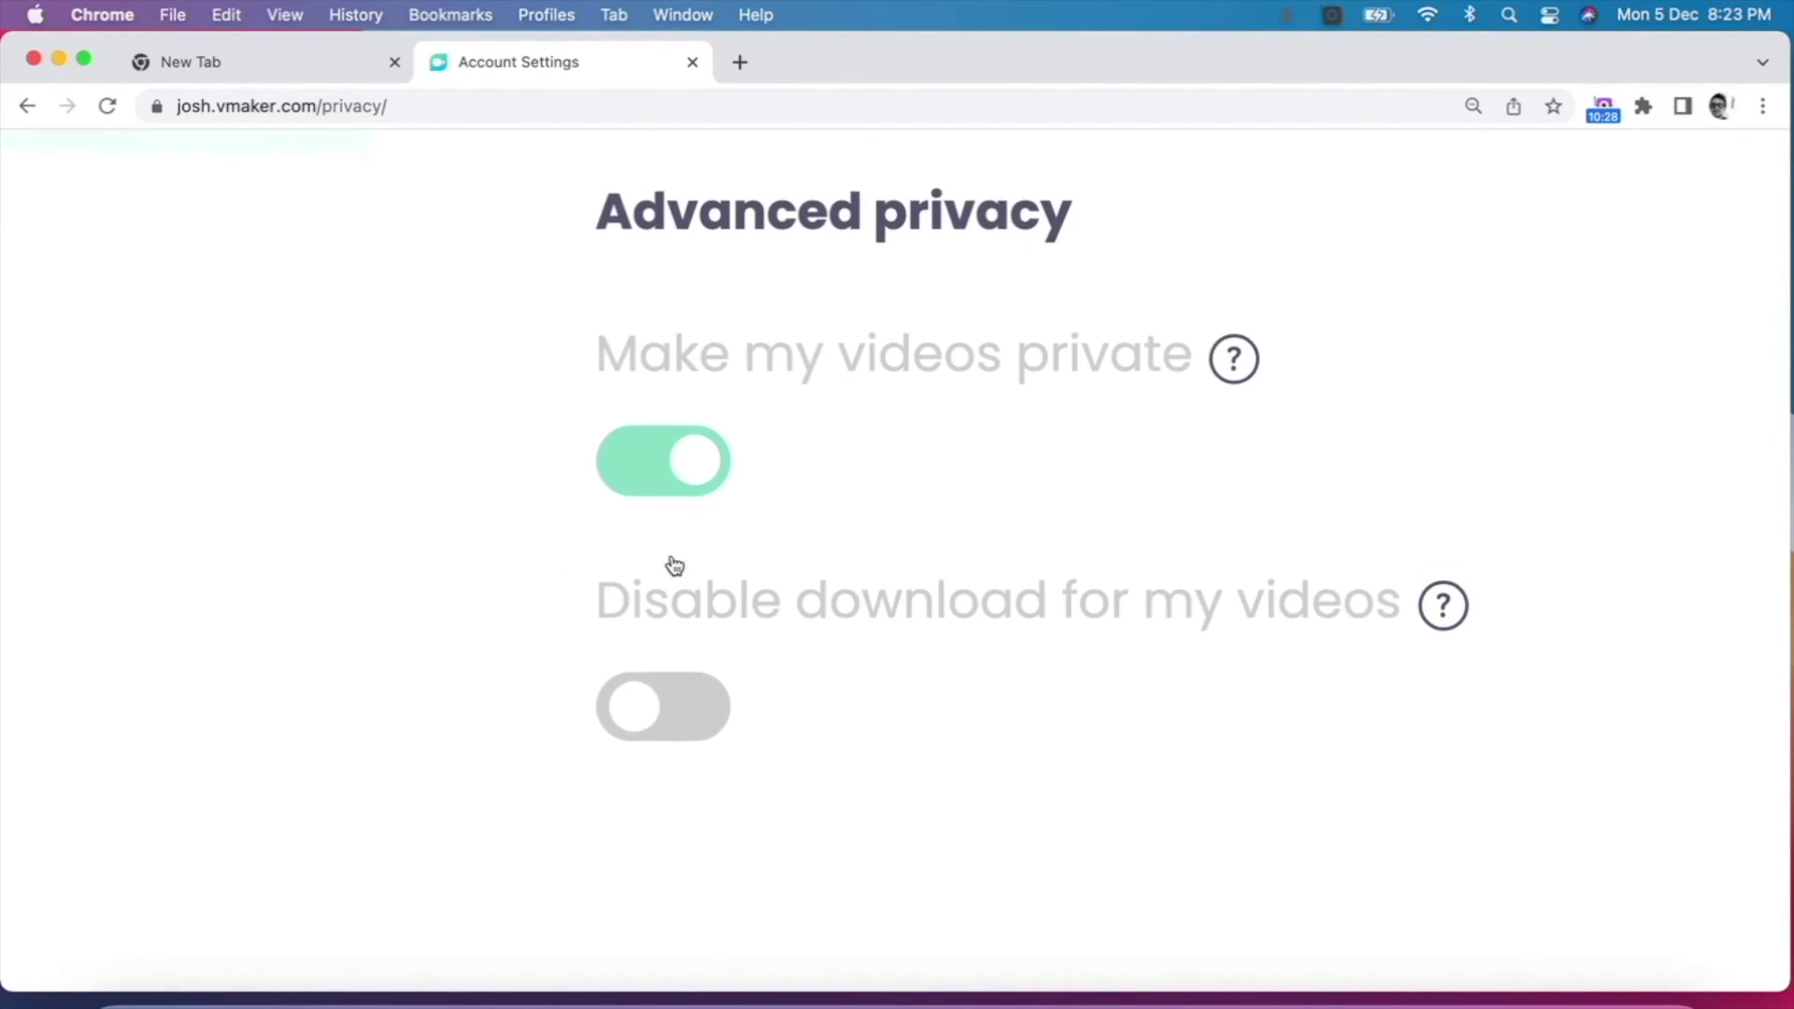
{"action": "left_click", "coordinate": [669, 697]}
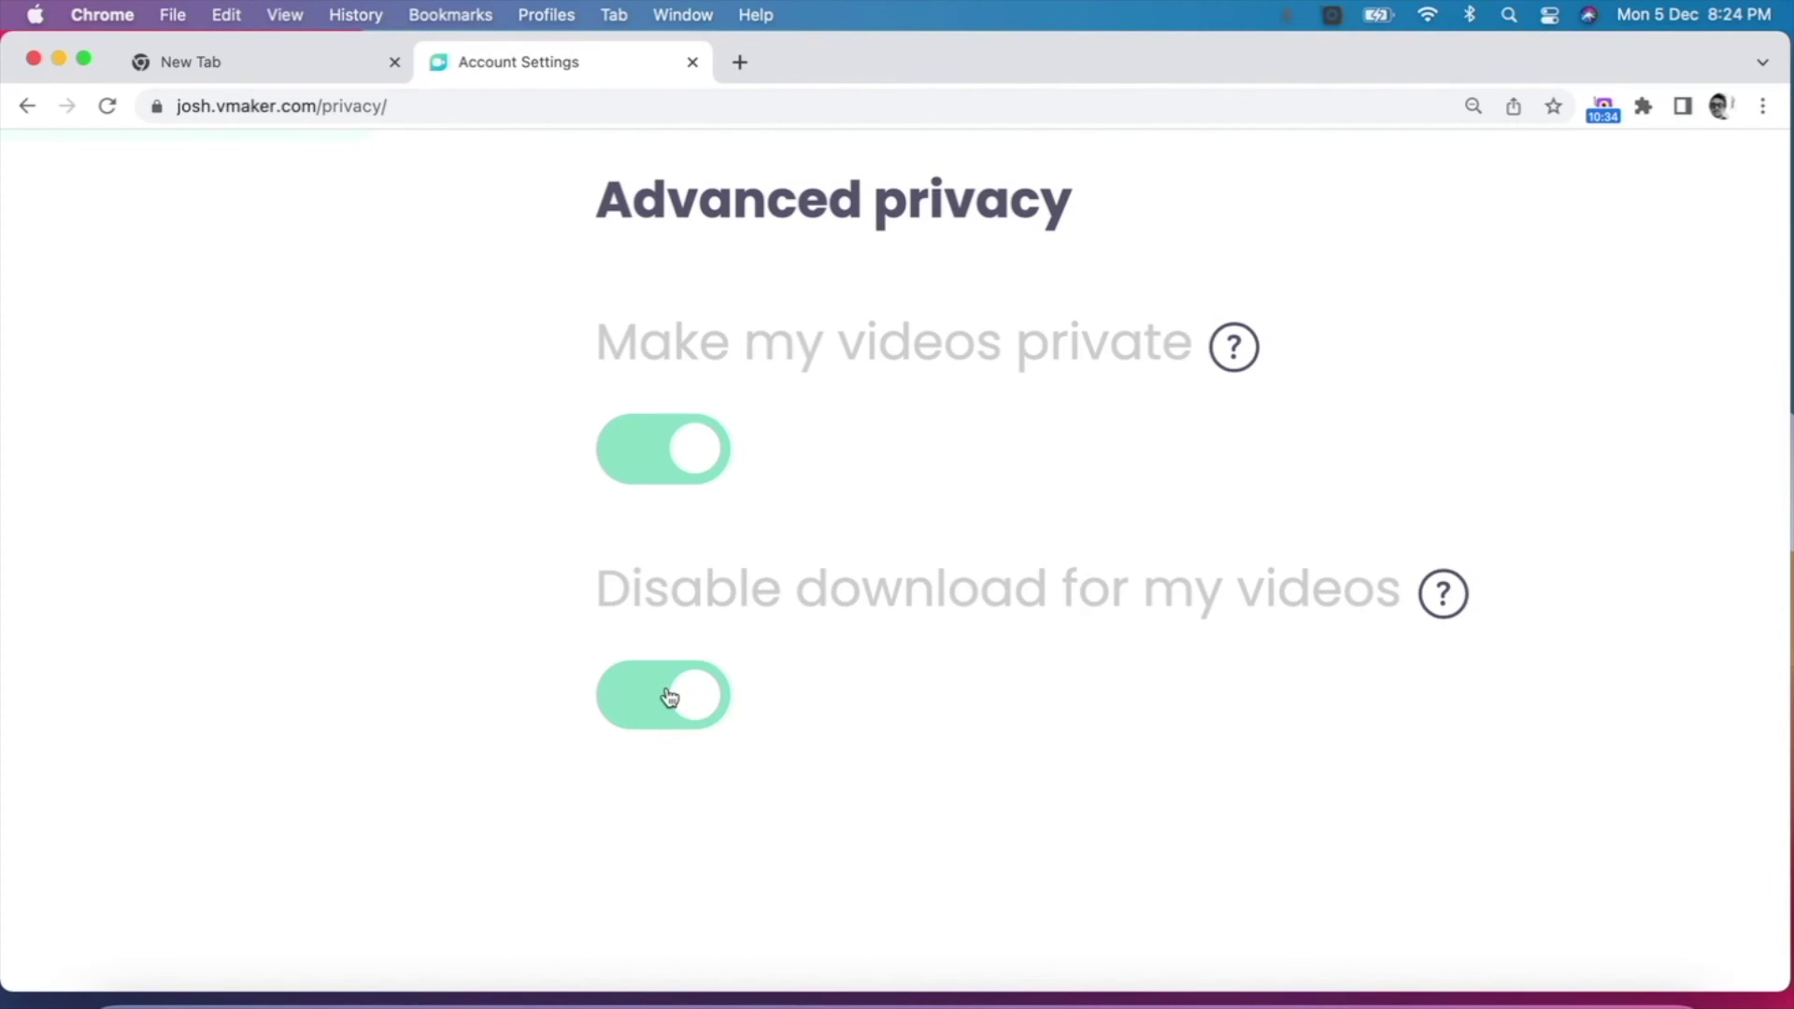
{"action": "key", "text": "super+0"}
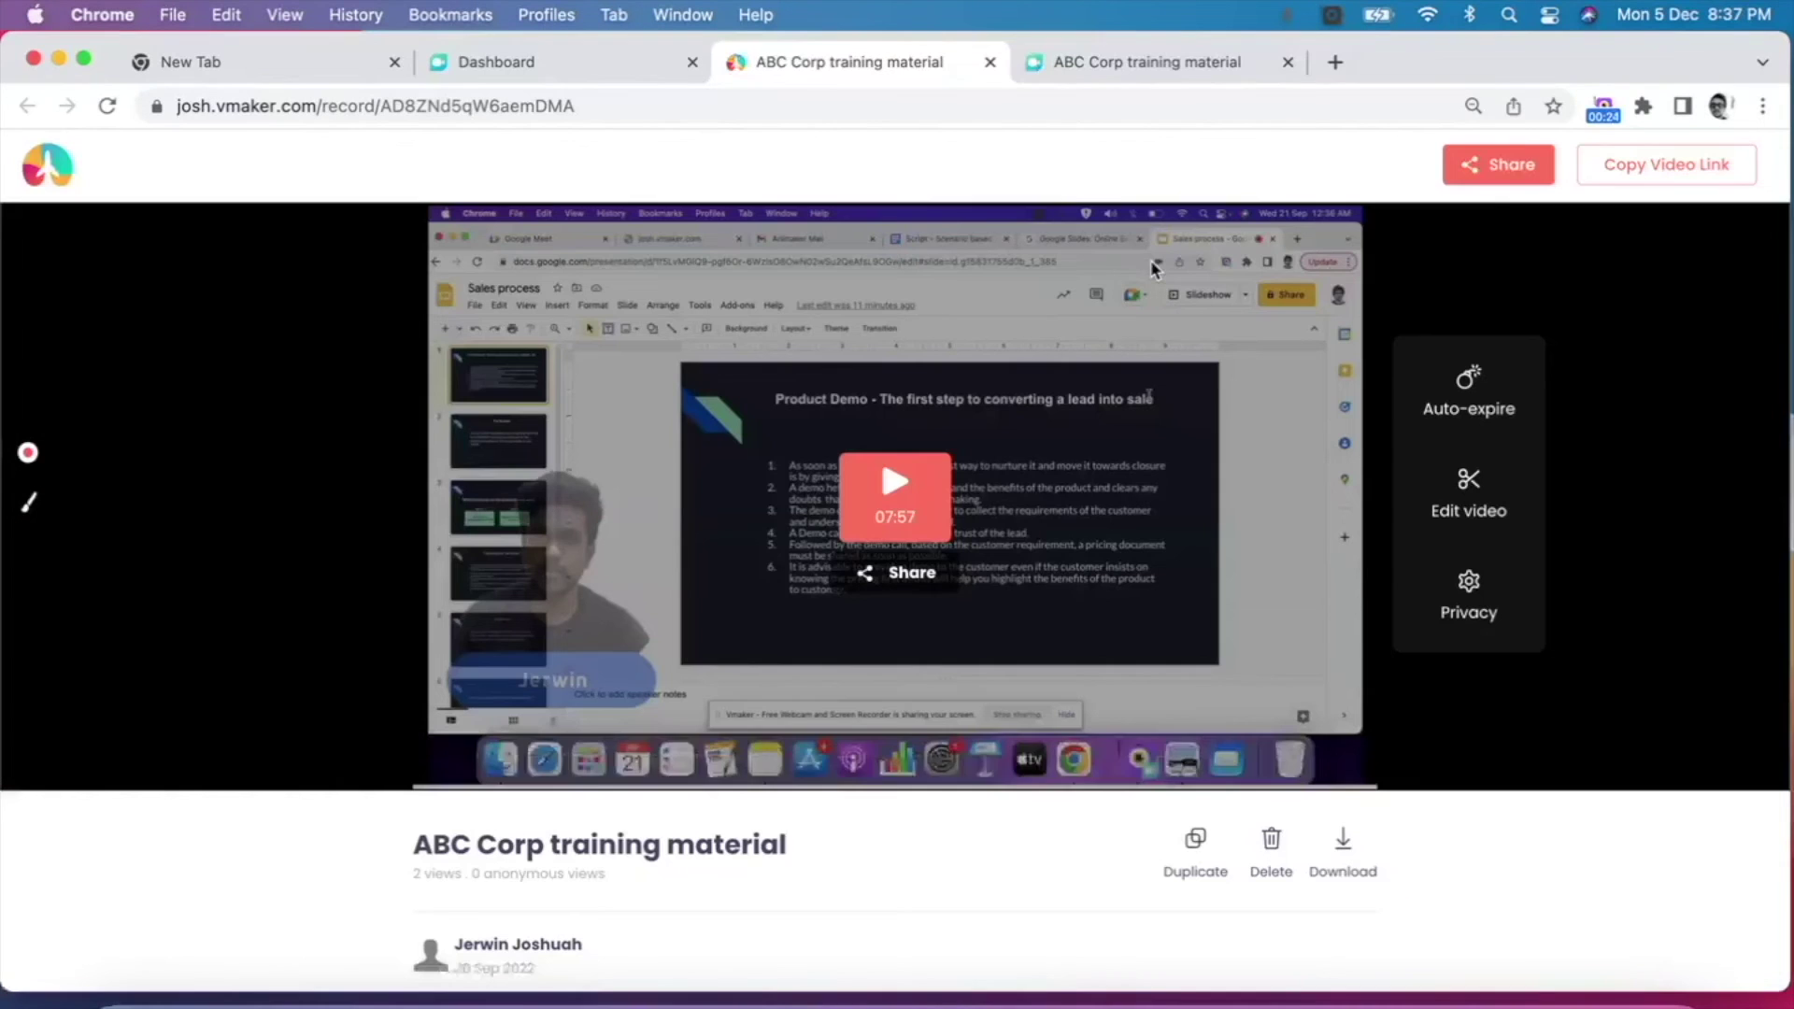
Step: Use Edit video to open ABC Corp training material in the editor
{"action": "left_click", "coordinate": [1469, 504]}
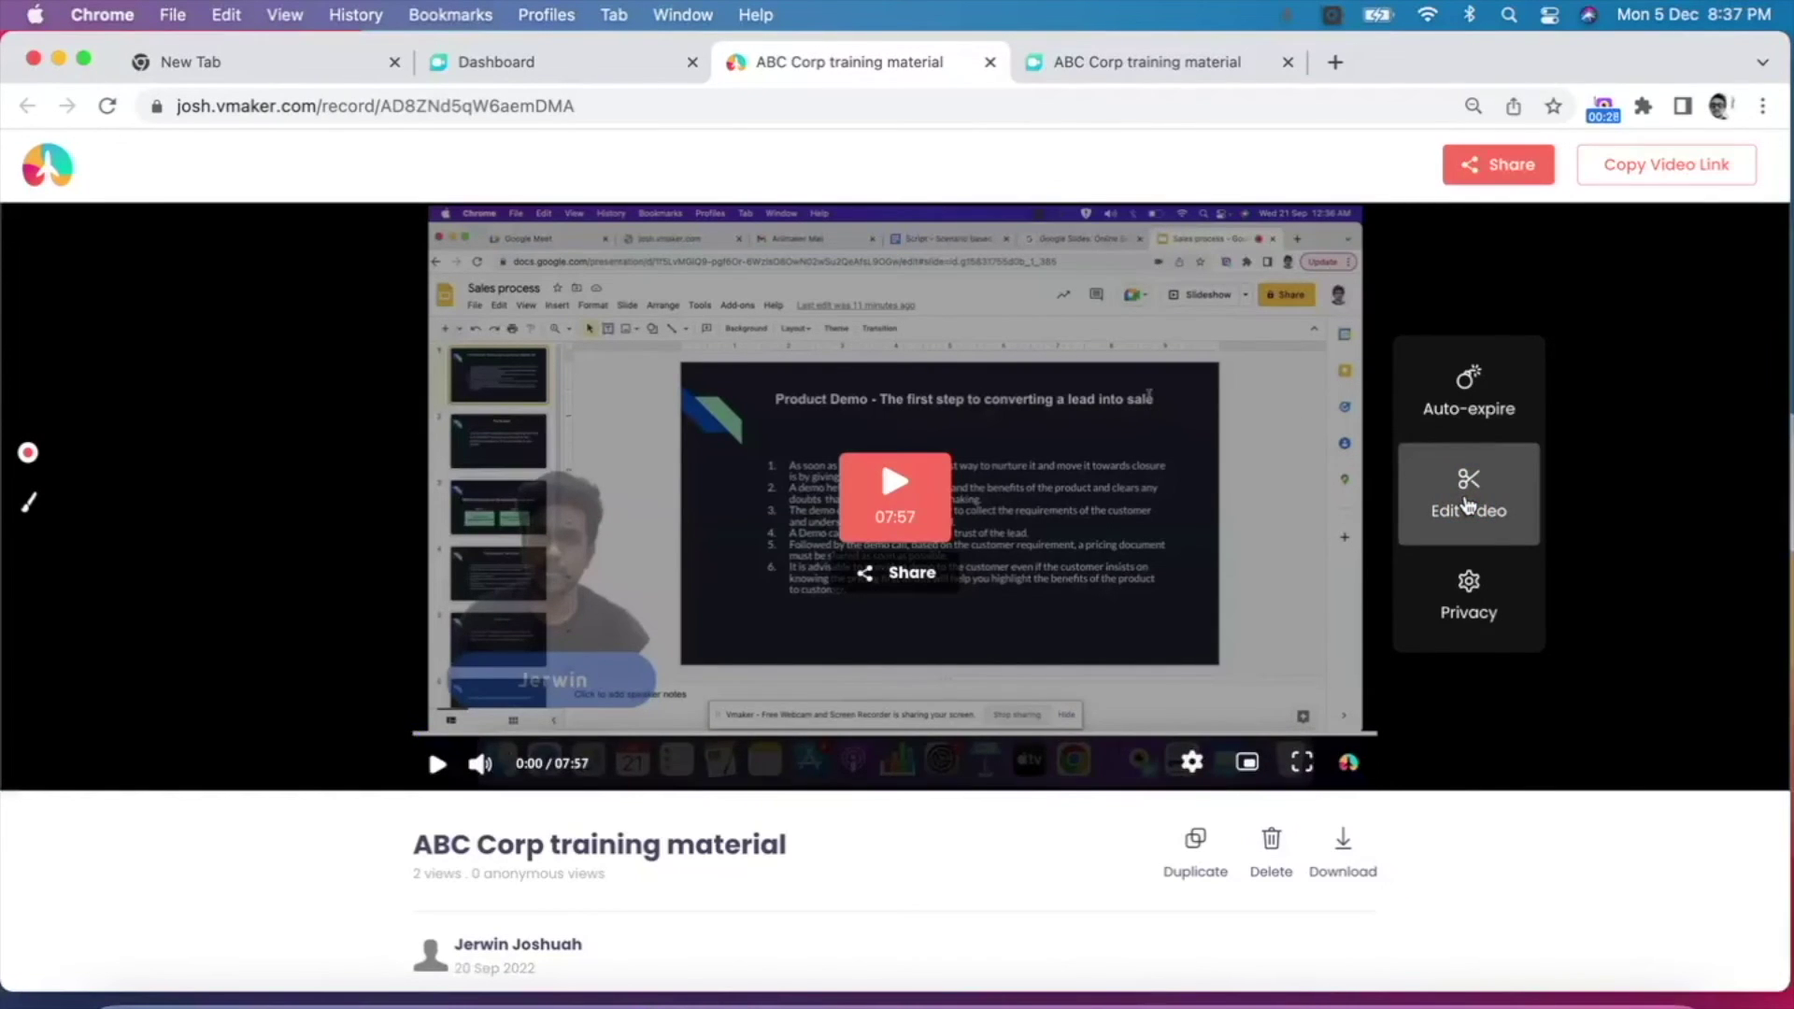
{"action": "left_click", "coordinate": [1457, 473]}
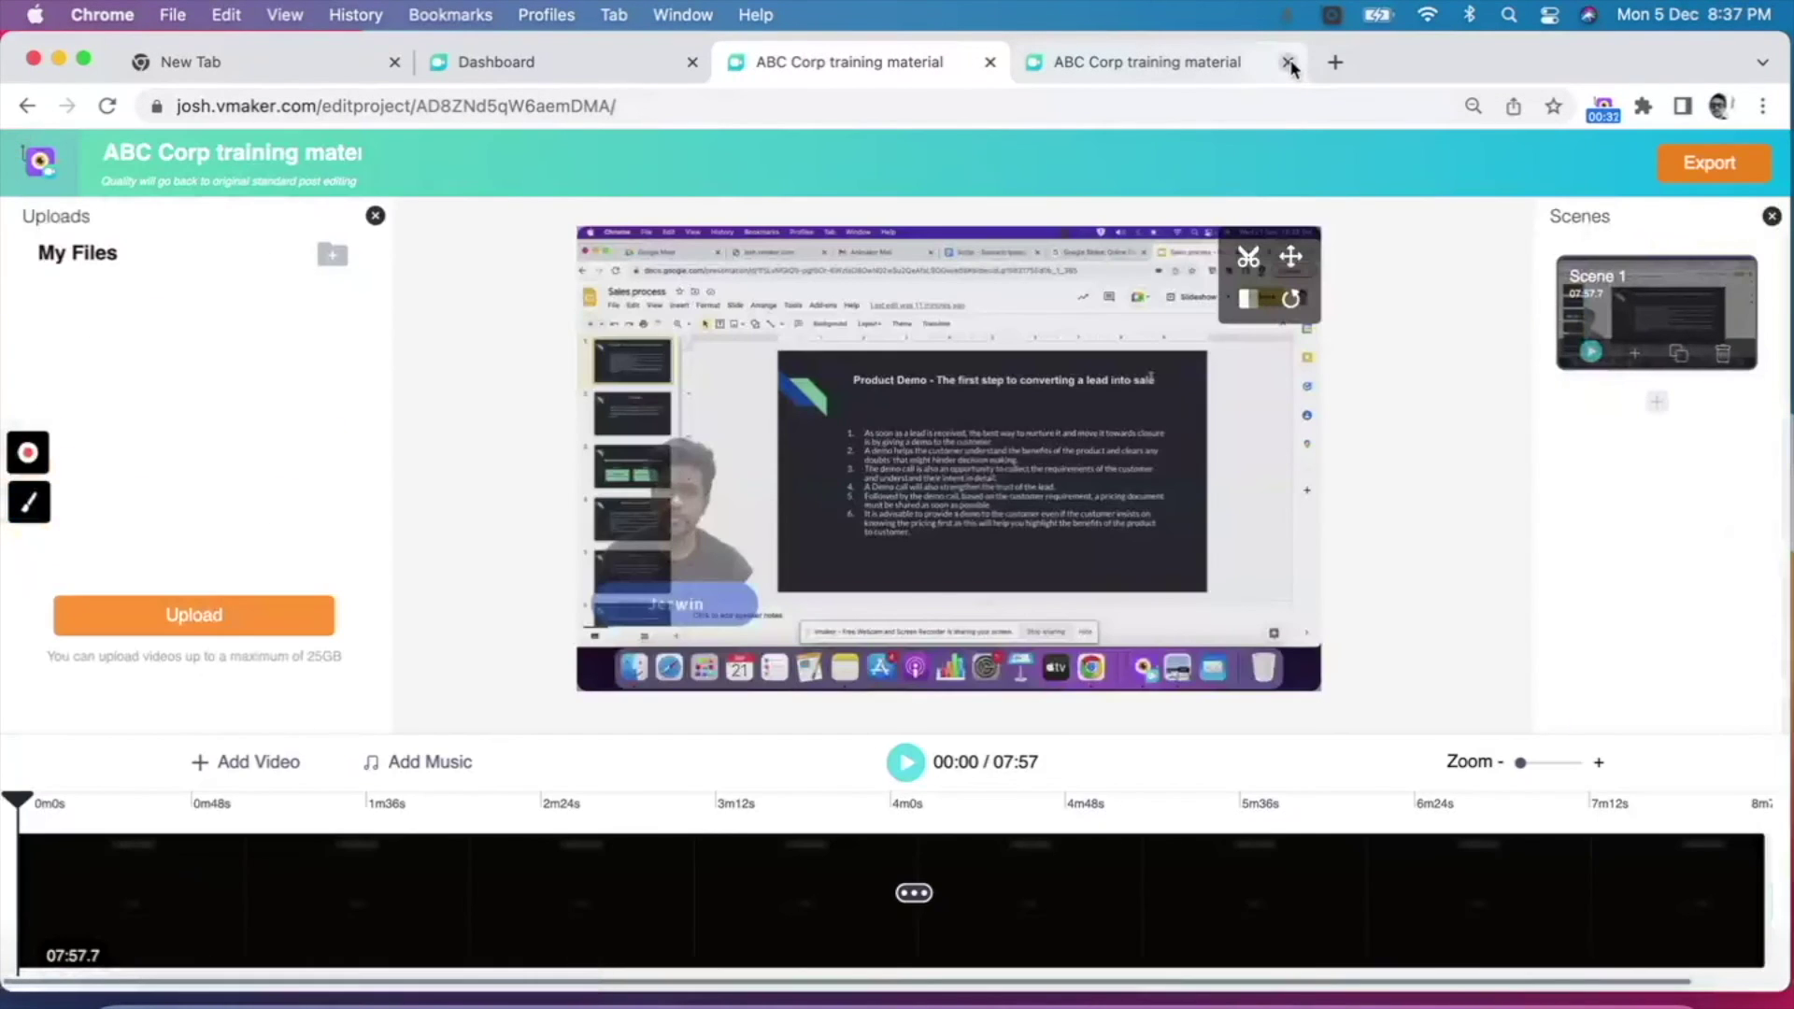
Step: Trim the clip's start and end, shortening the timeline from 07:57 to 07:25
{"action": "left_click", "coordinate": [1289, 63]}
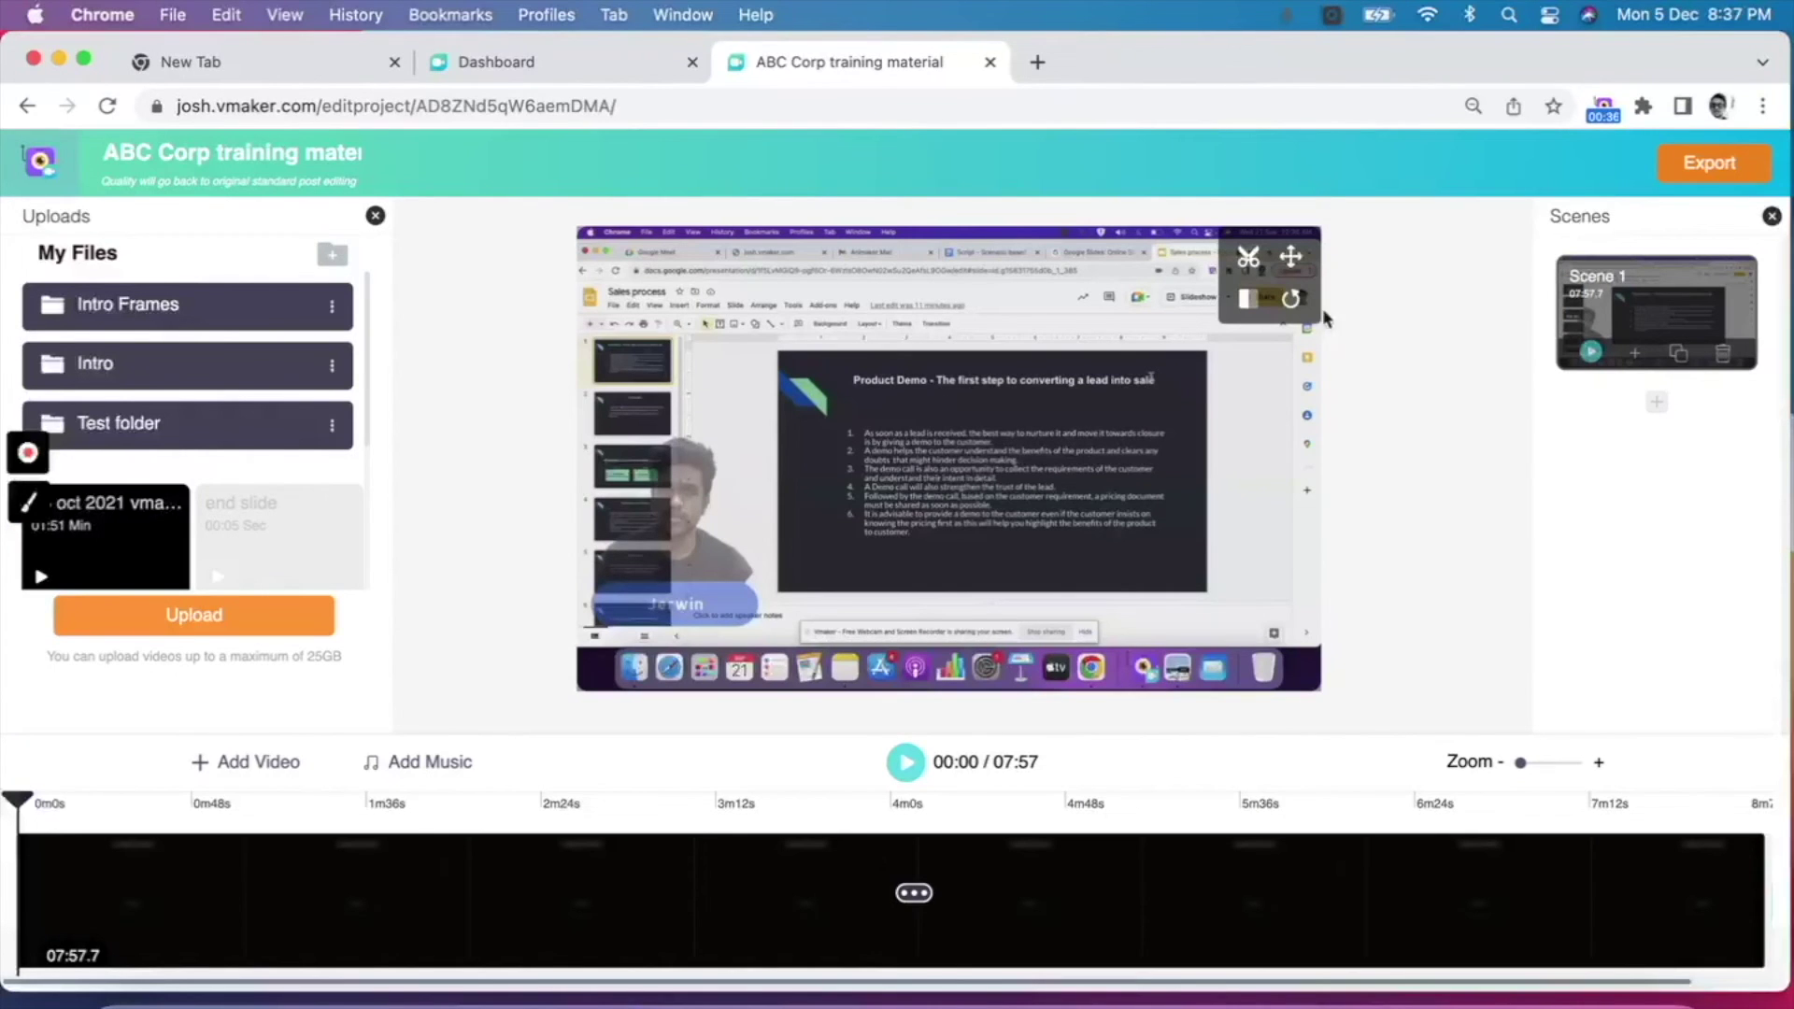
{"action": "left_click", "coordinate": [1252, 256]}
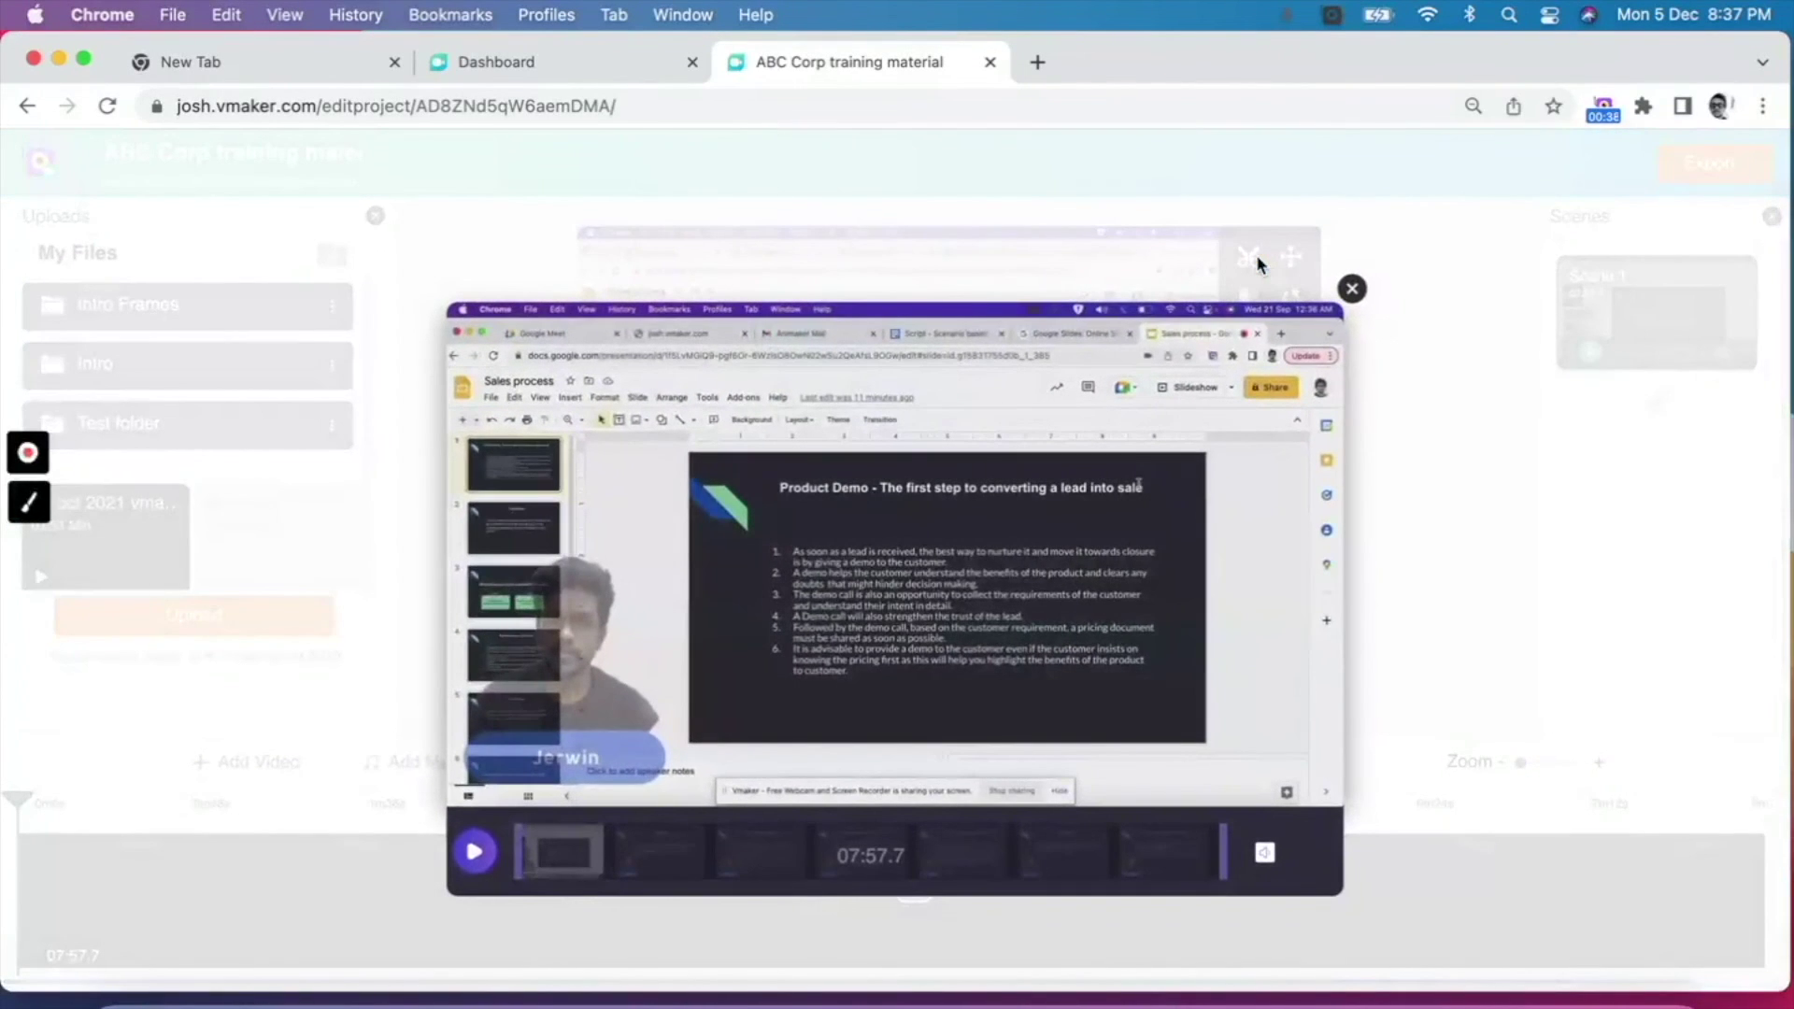
{"action": "left_click_drag", "start_coordinate": [550, 830], "coordinate": [560, 841]}
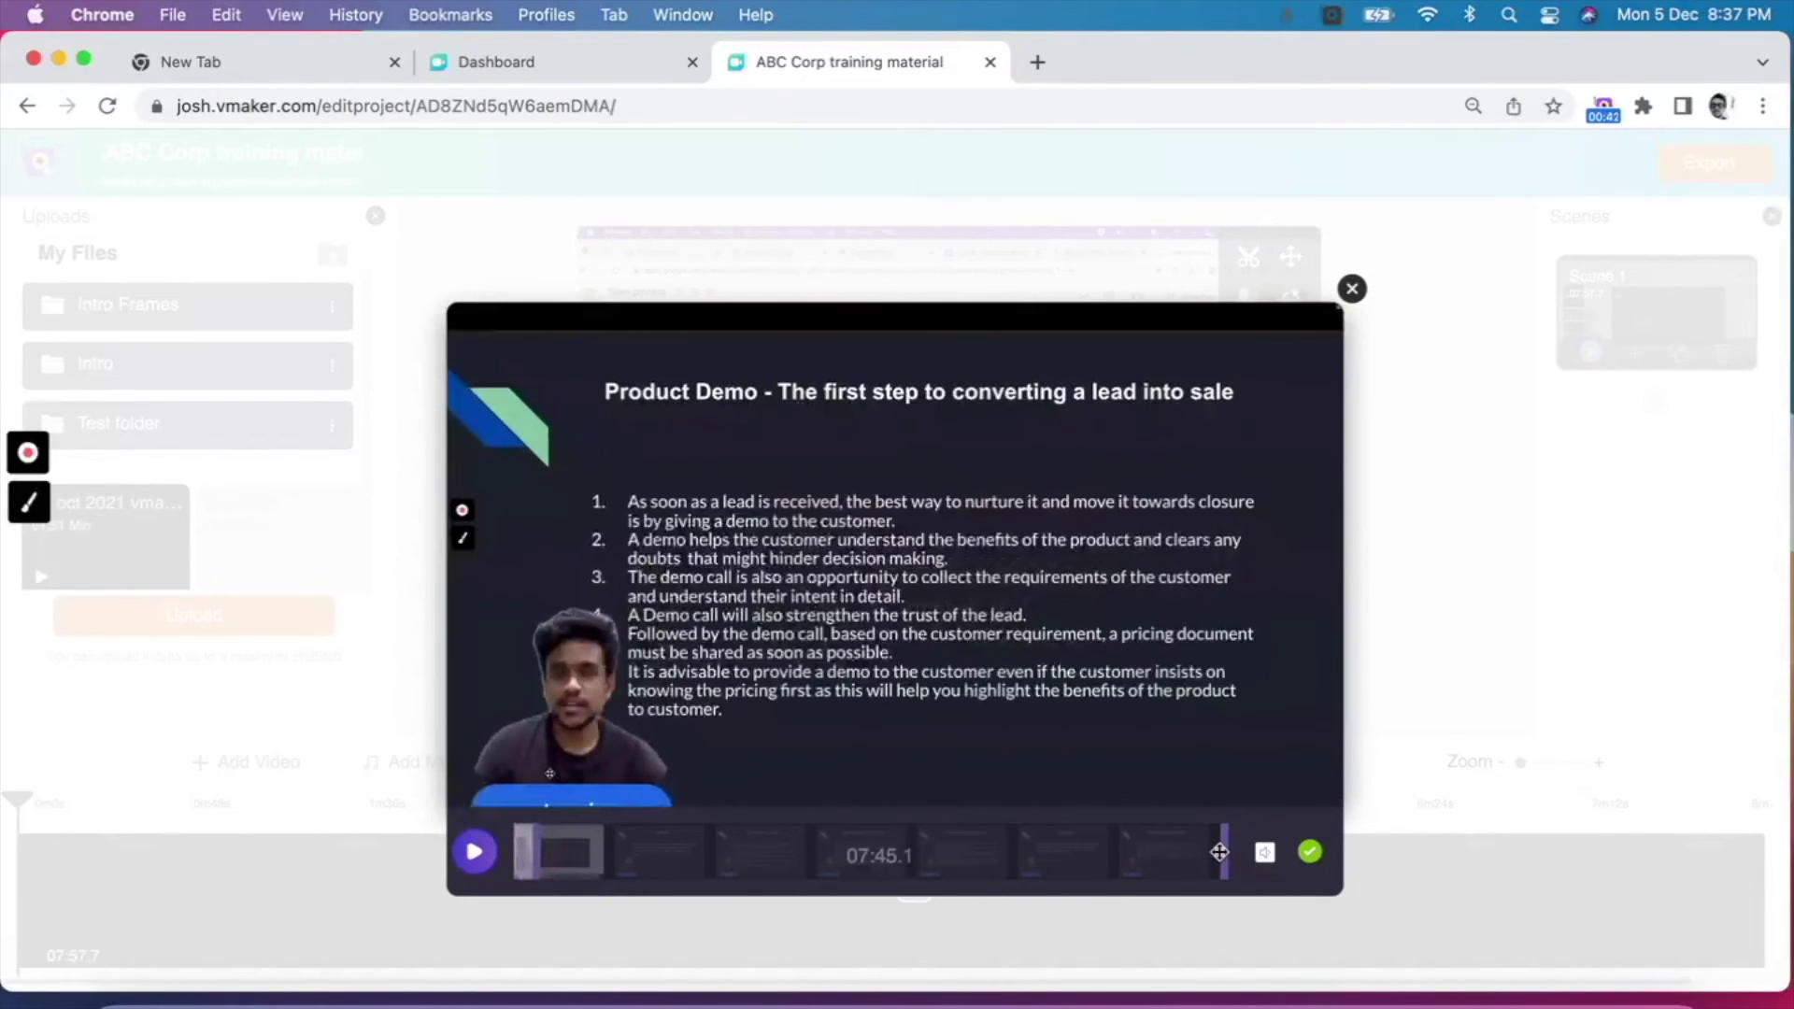
{"action": "left_click_drag", "start_coordinate": [1216, 851], "coordinate": [1174, 849]}
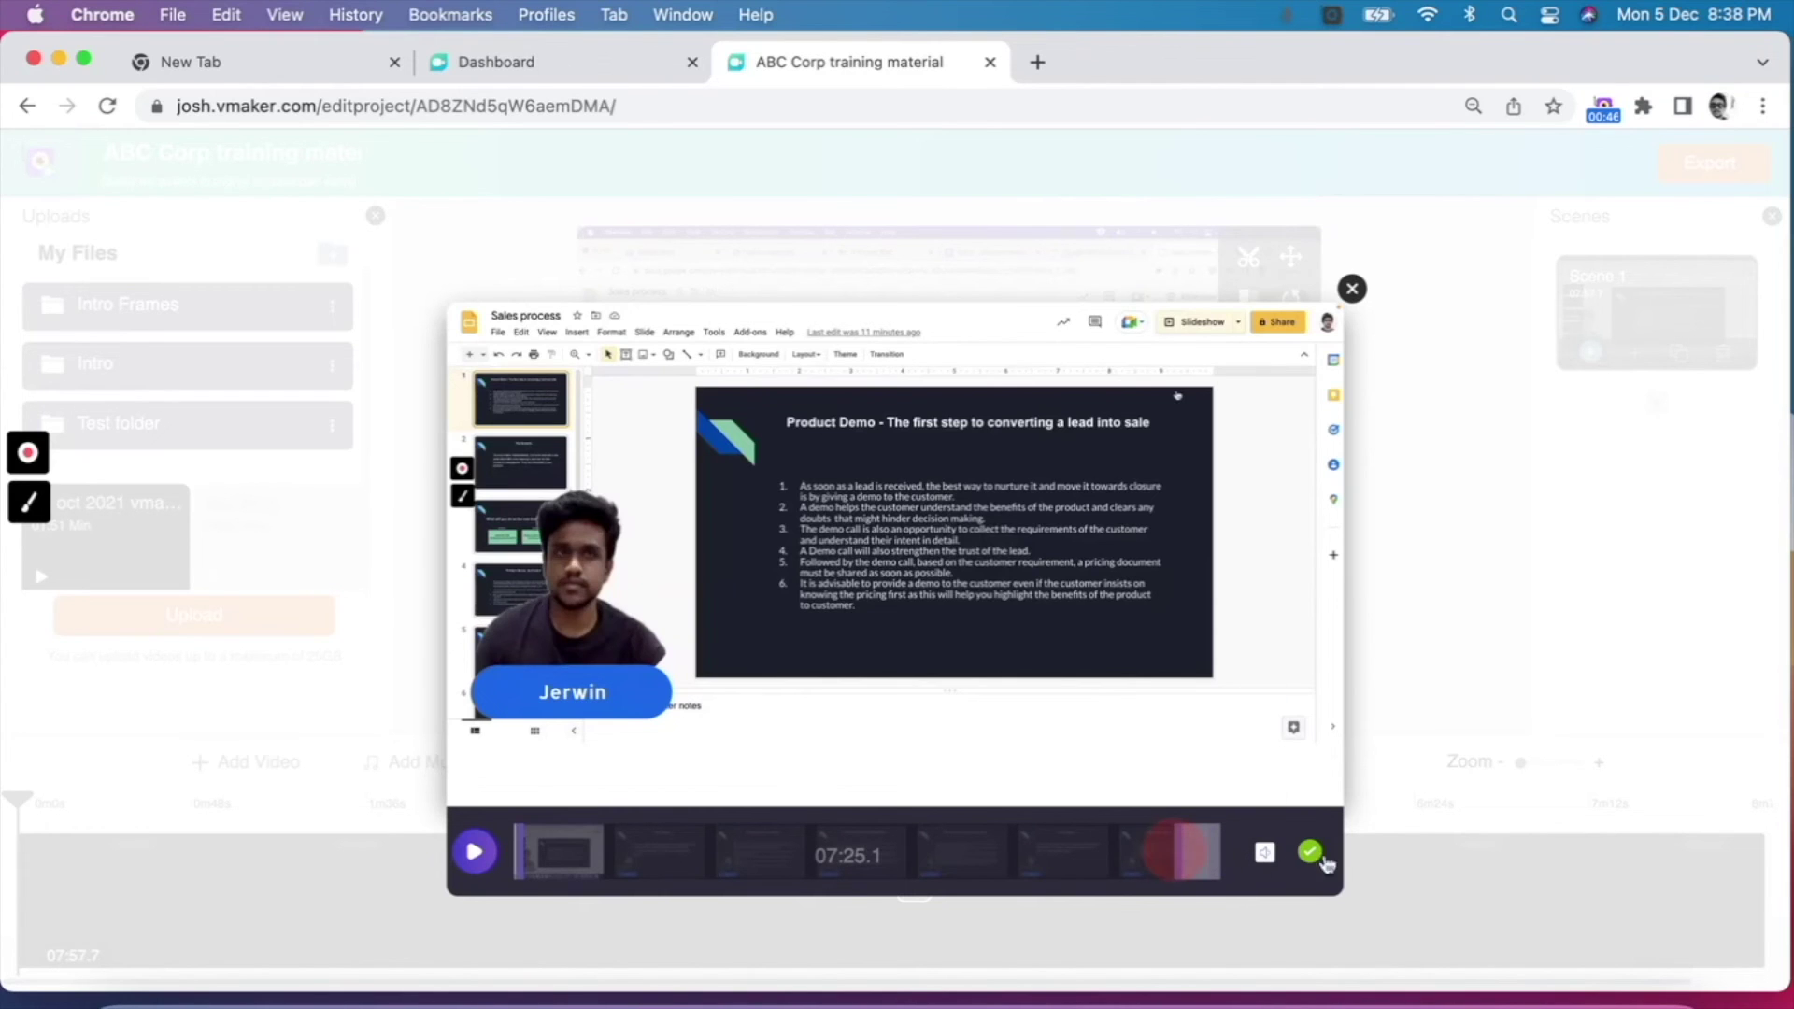
{"action": "left_click", "coordinate": [1311, 853]}
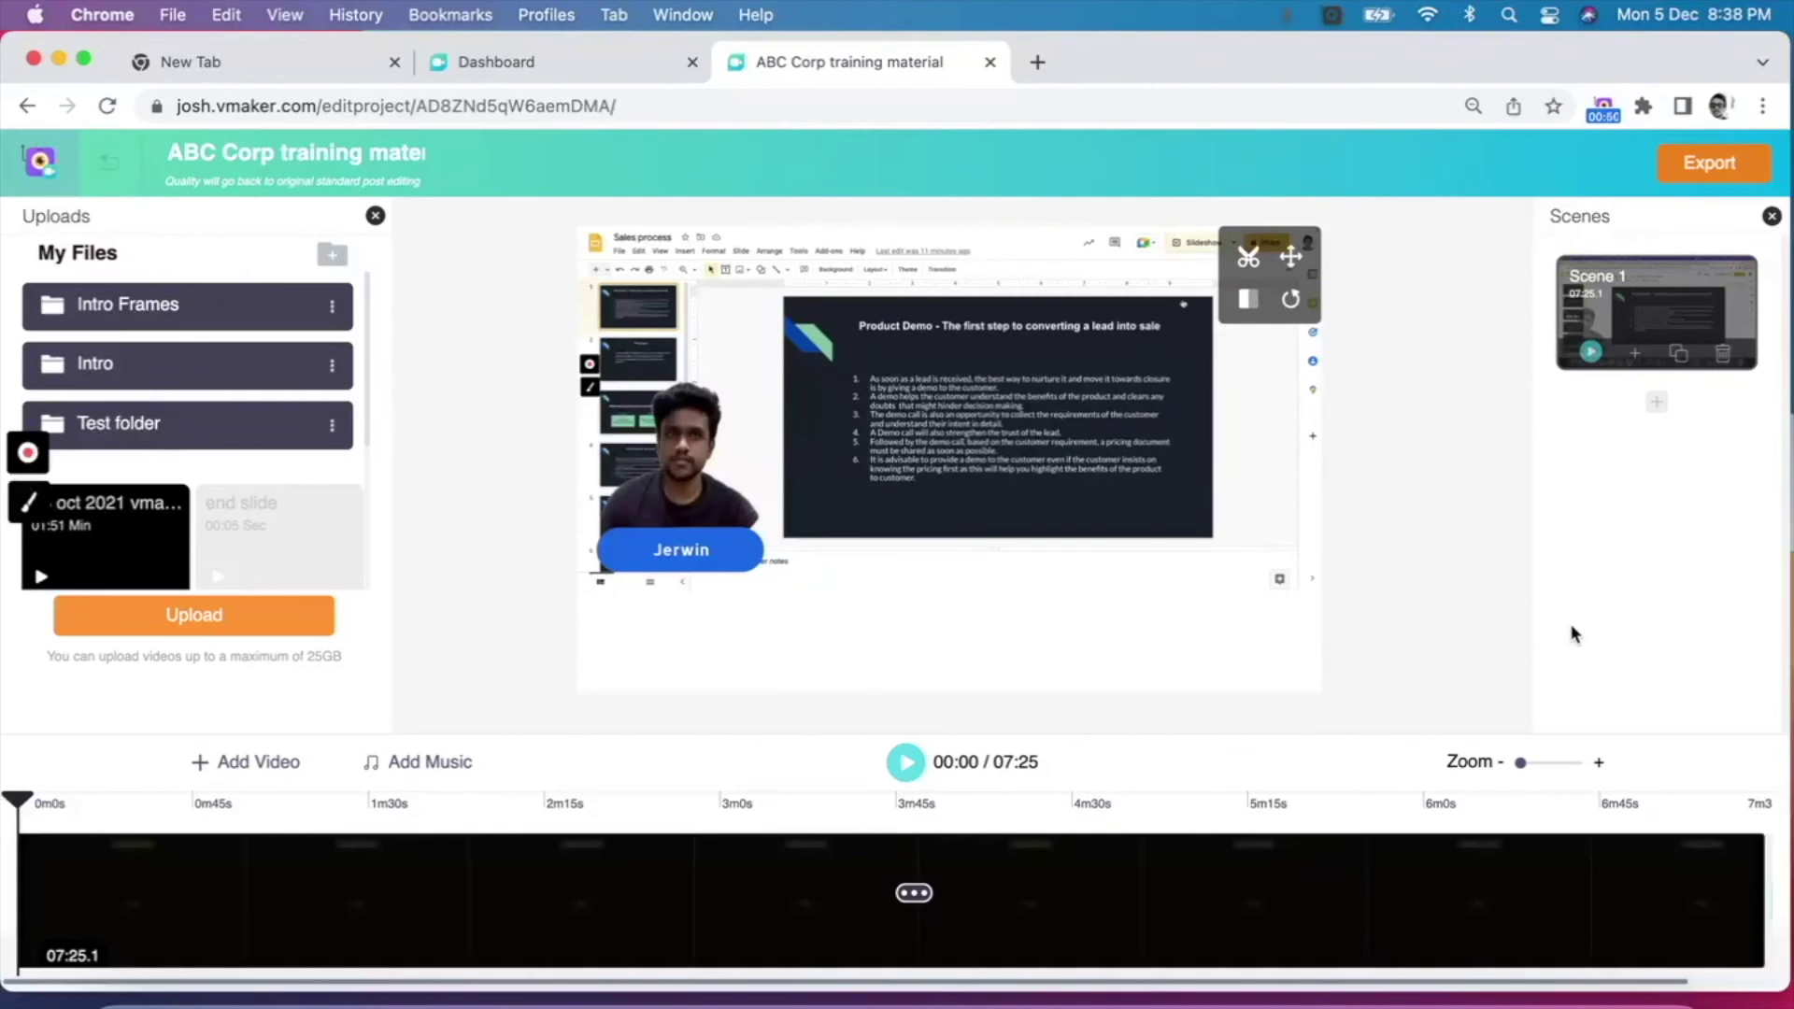
{"action": "left_click", "coordinate": [1300, 263]}
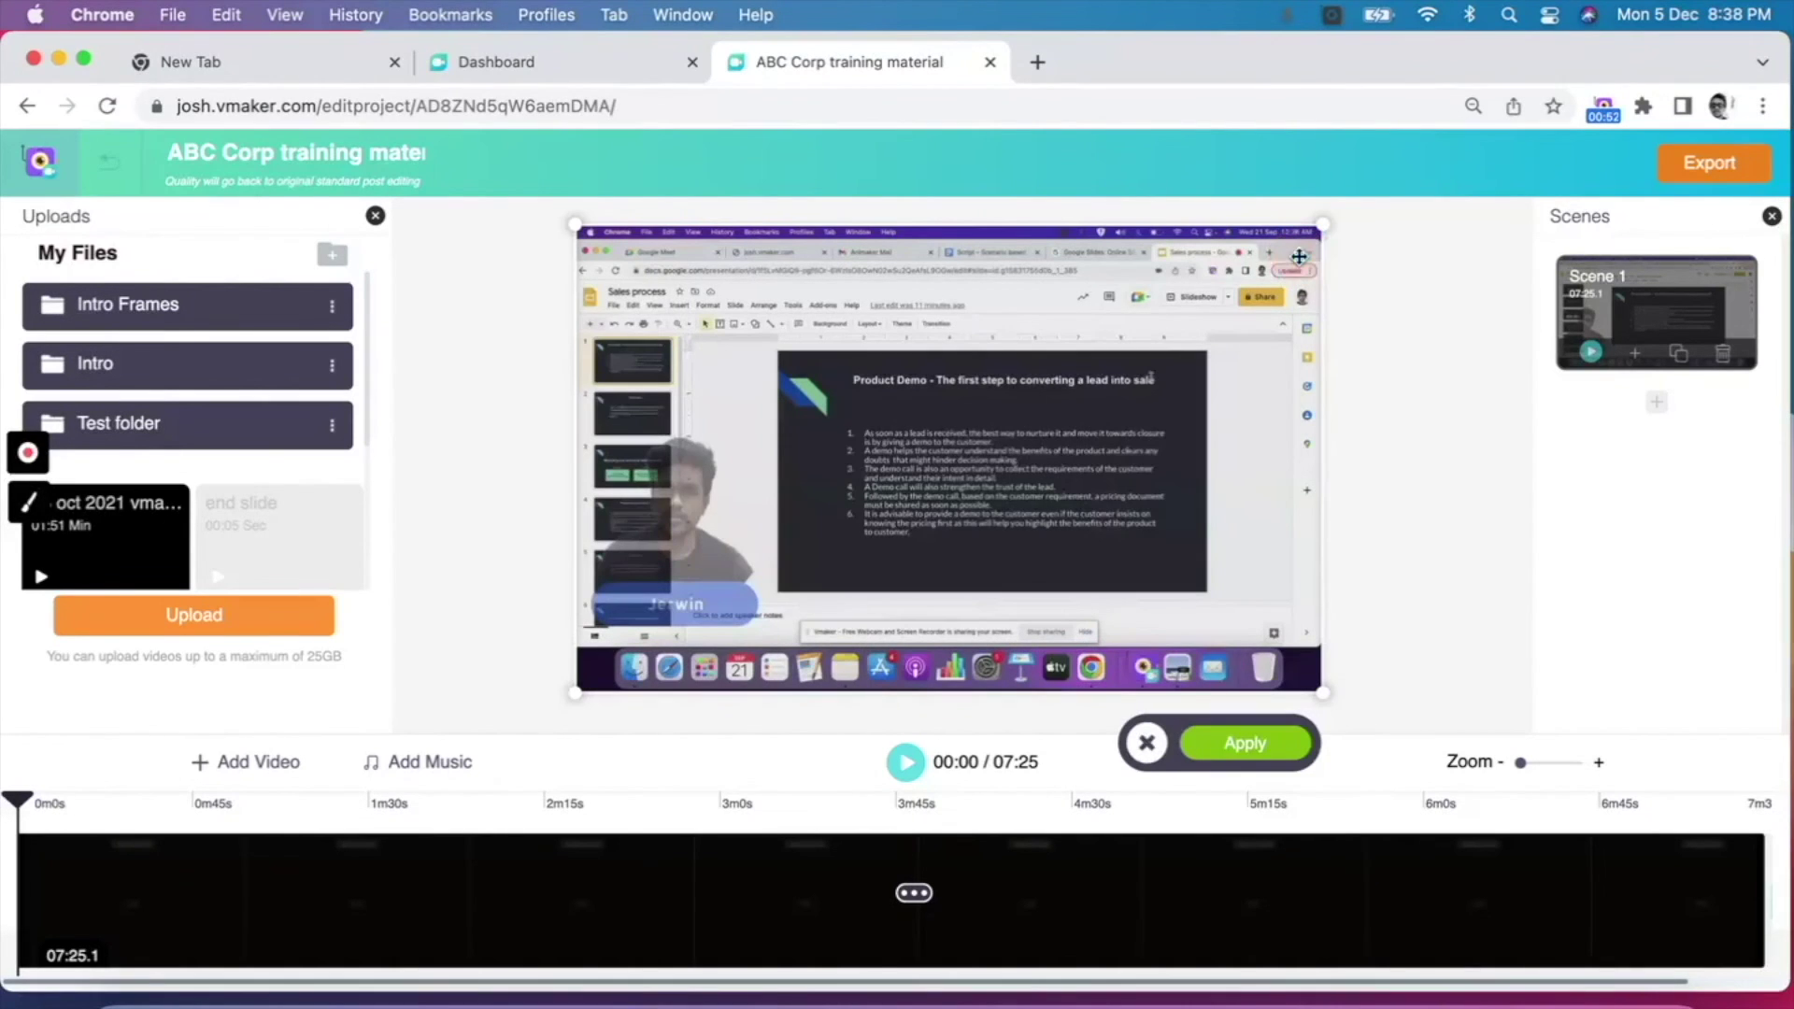
{"action": "left_click", "coordinate": [577, 694]}
{"action": "left_click_drag", "start_coordinate": [578, 694], "coordinate": [507, 743]}
{"action": "left_click_drag", "start_coordinate": [1322, 693], "coordinate": [1399, 738]}
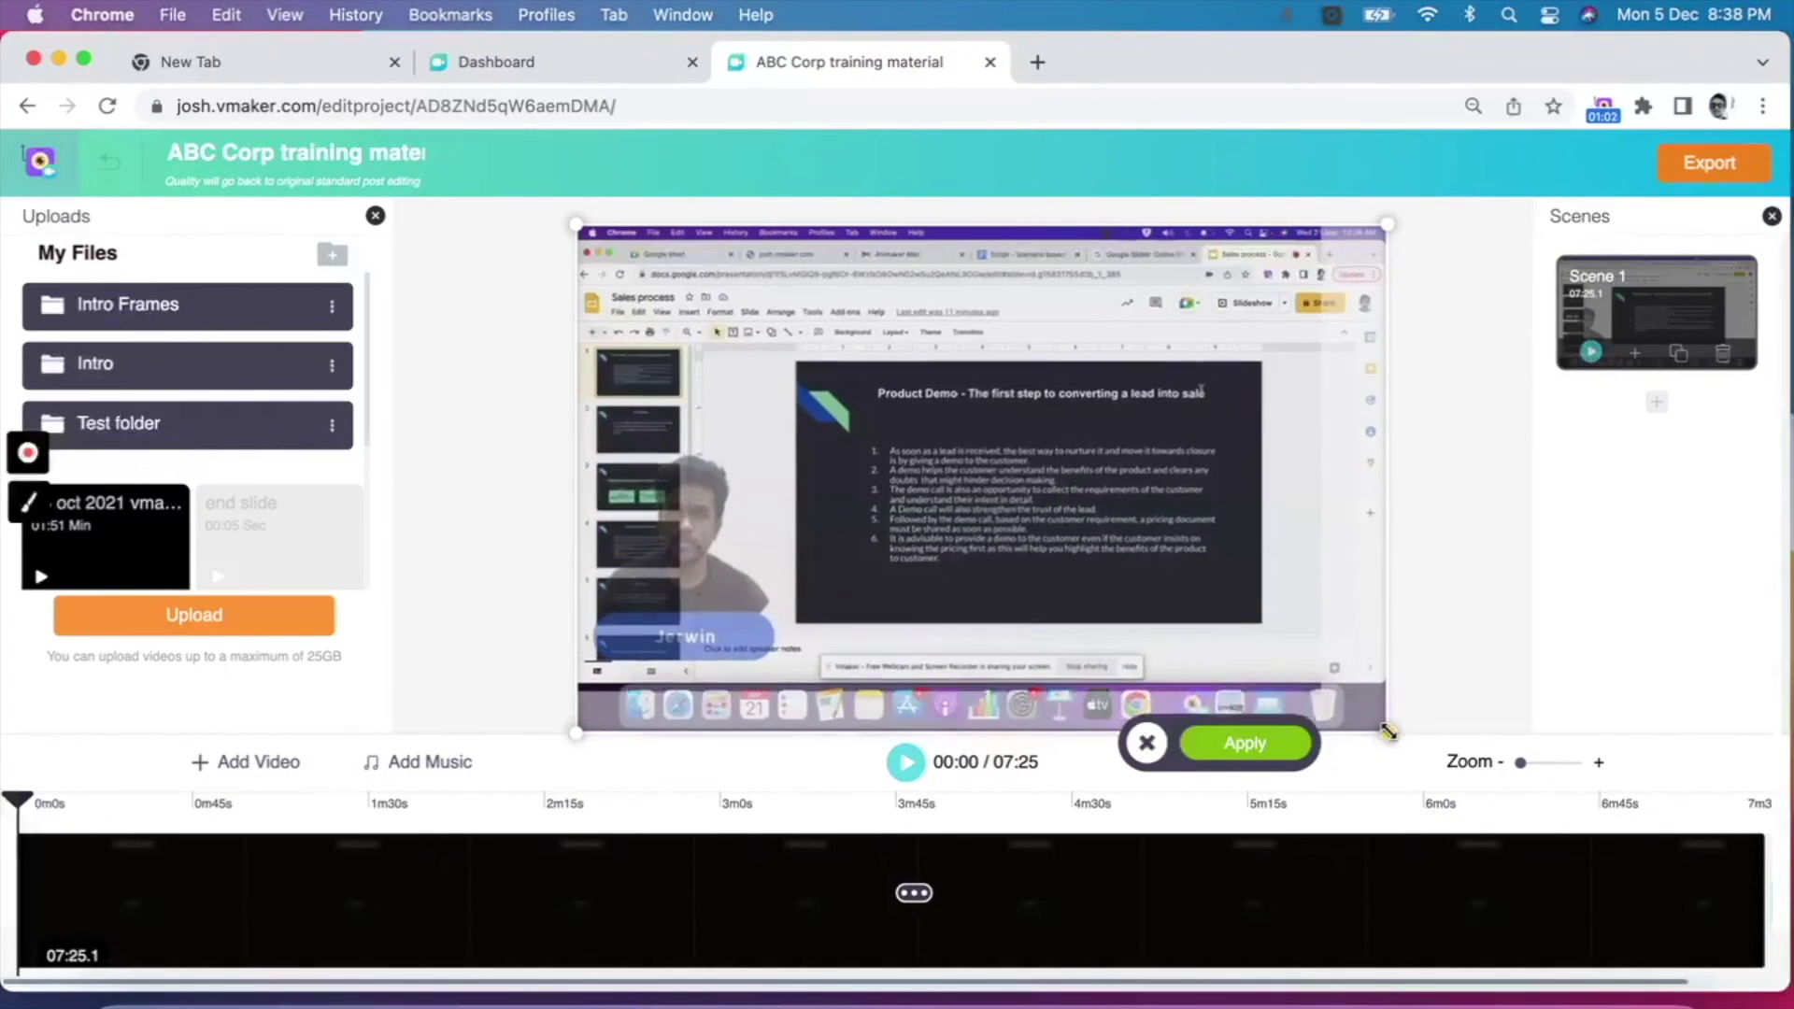
{"action": "left_click", "coordinate": [1250, 743]}
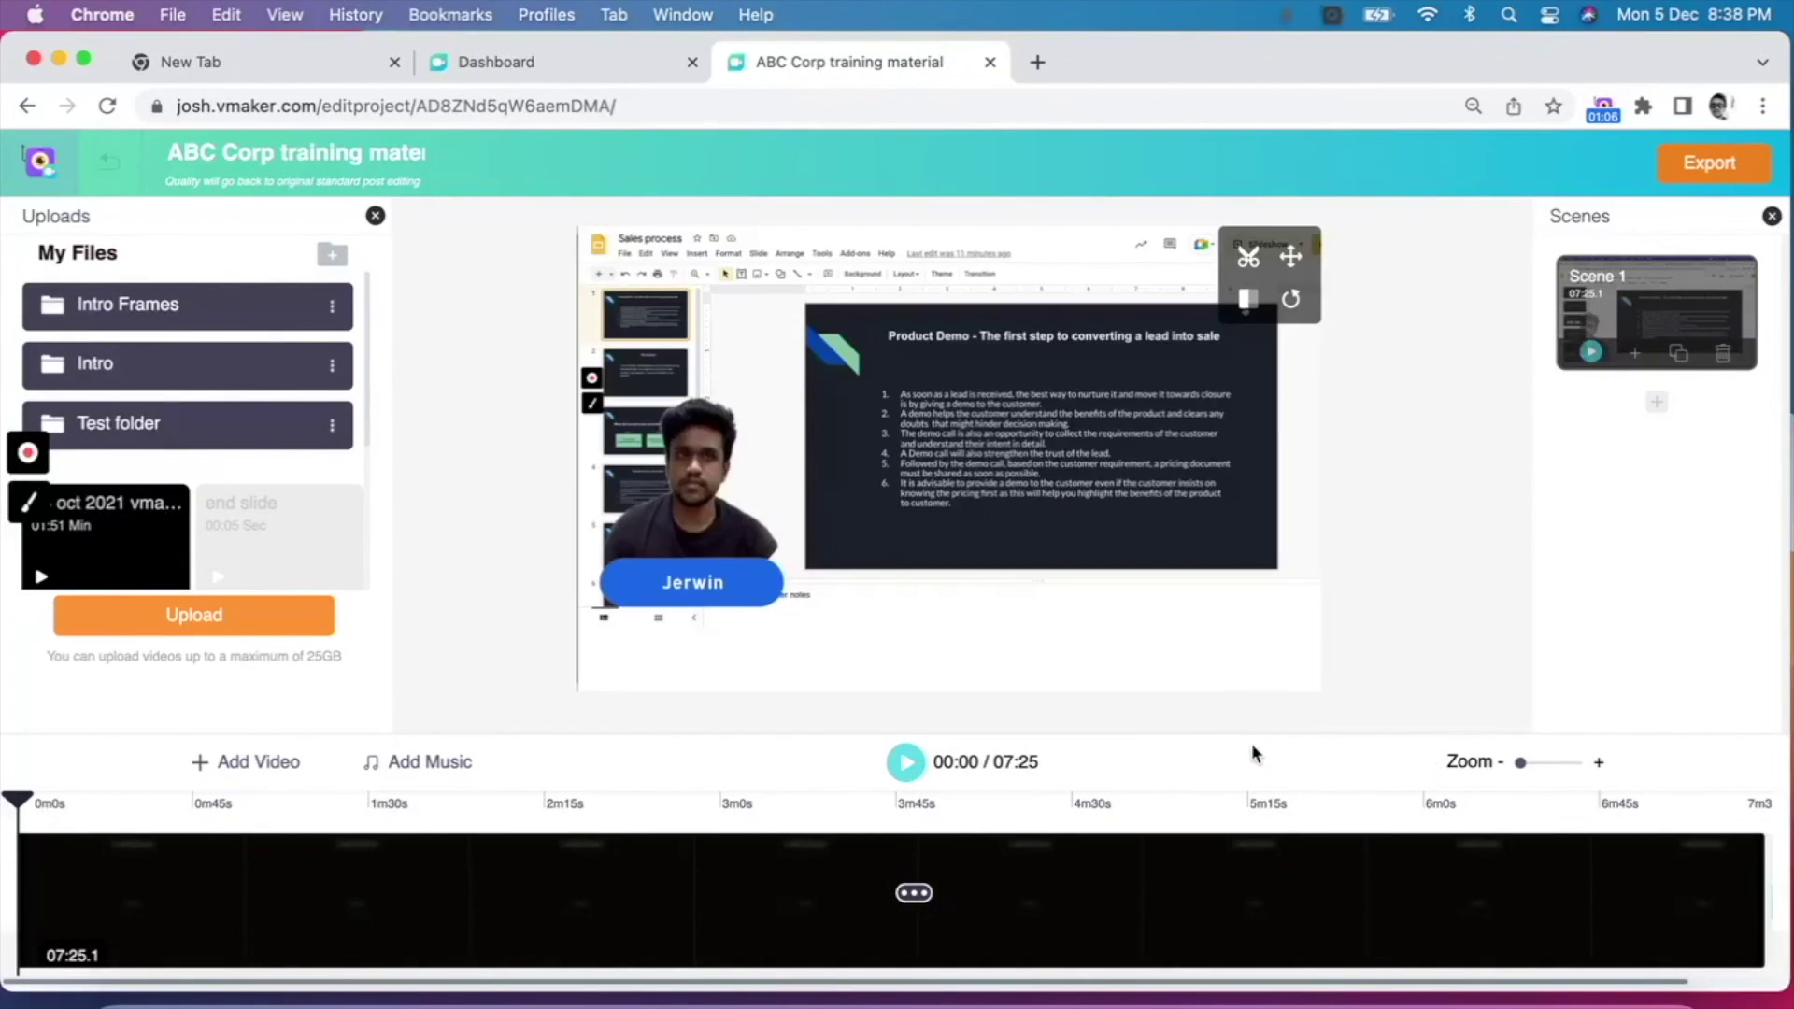
{"action": "left_click", "coordinate": [1258, 299]}
{"action": "left_click", "coordinate": [1259, 299]}
{"action": "left_click", "coordinate": [1258, 299]}
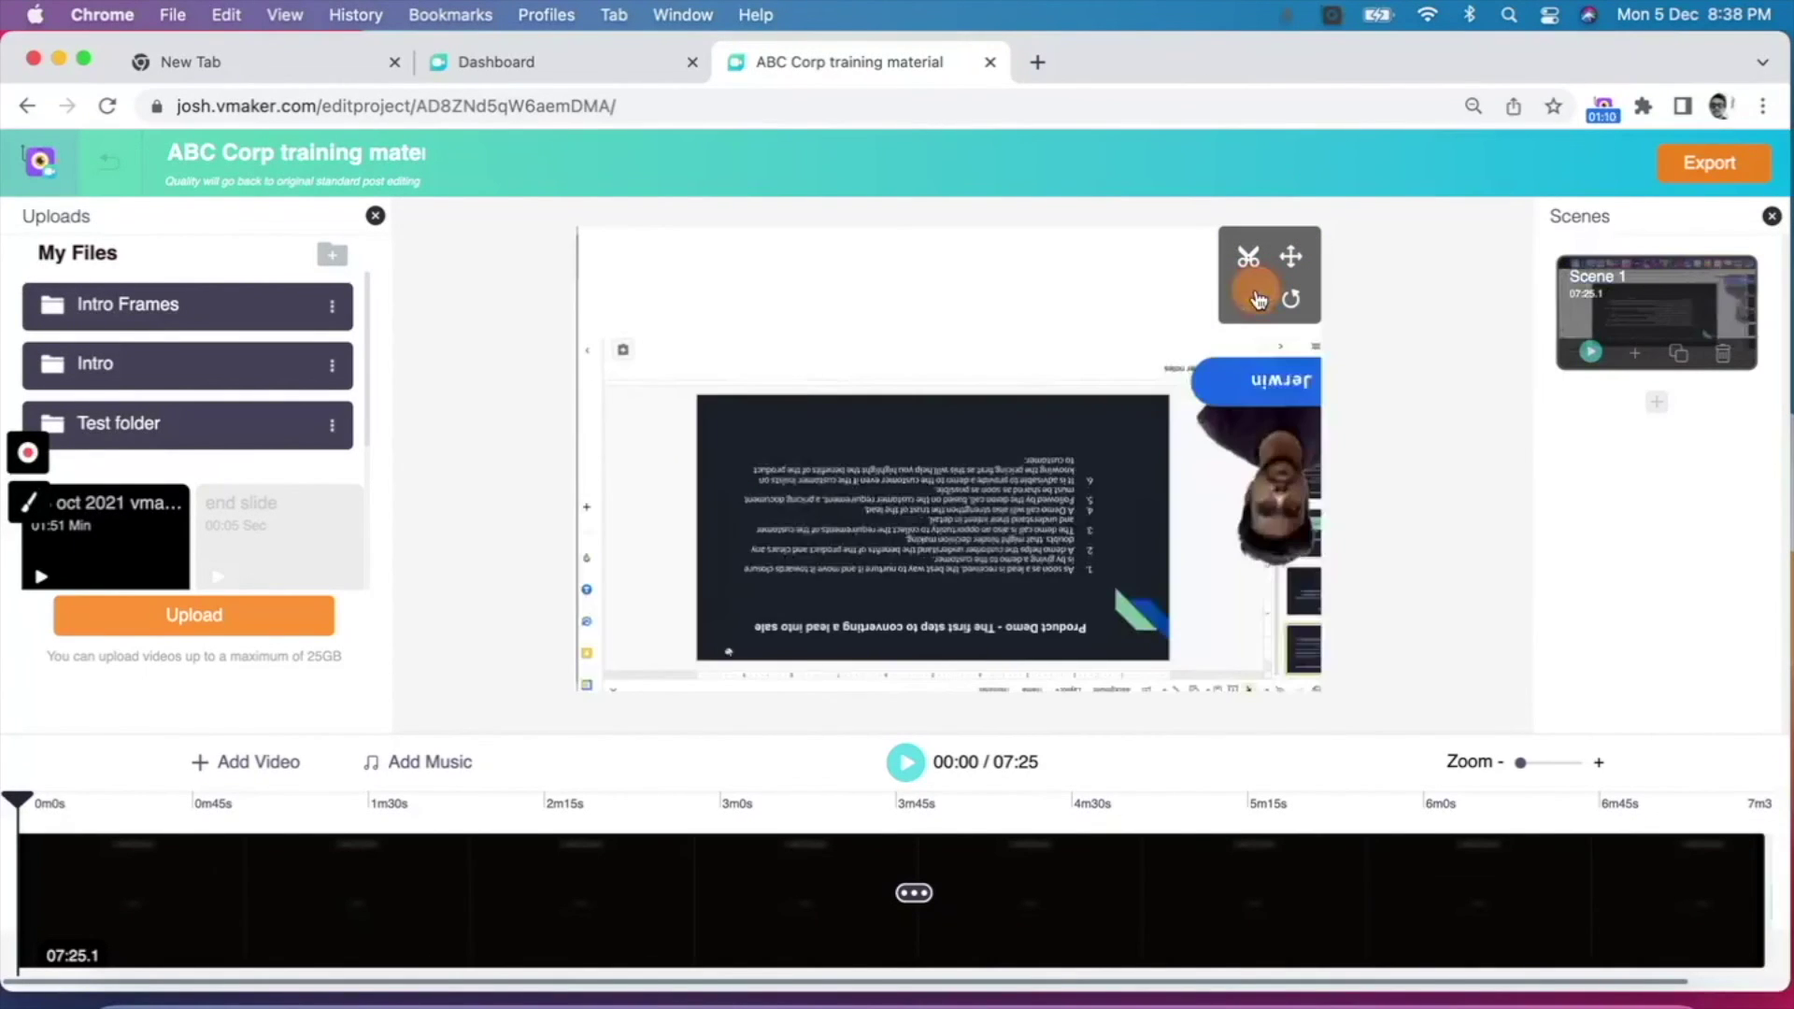
{"action": "left_click", "coordinate": [1259, 299]}
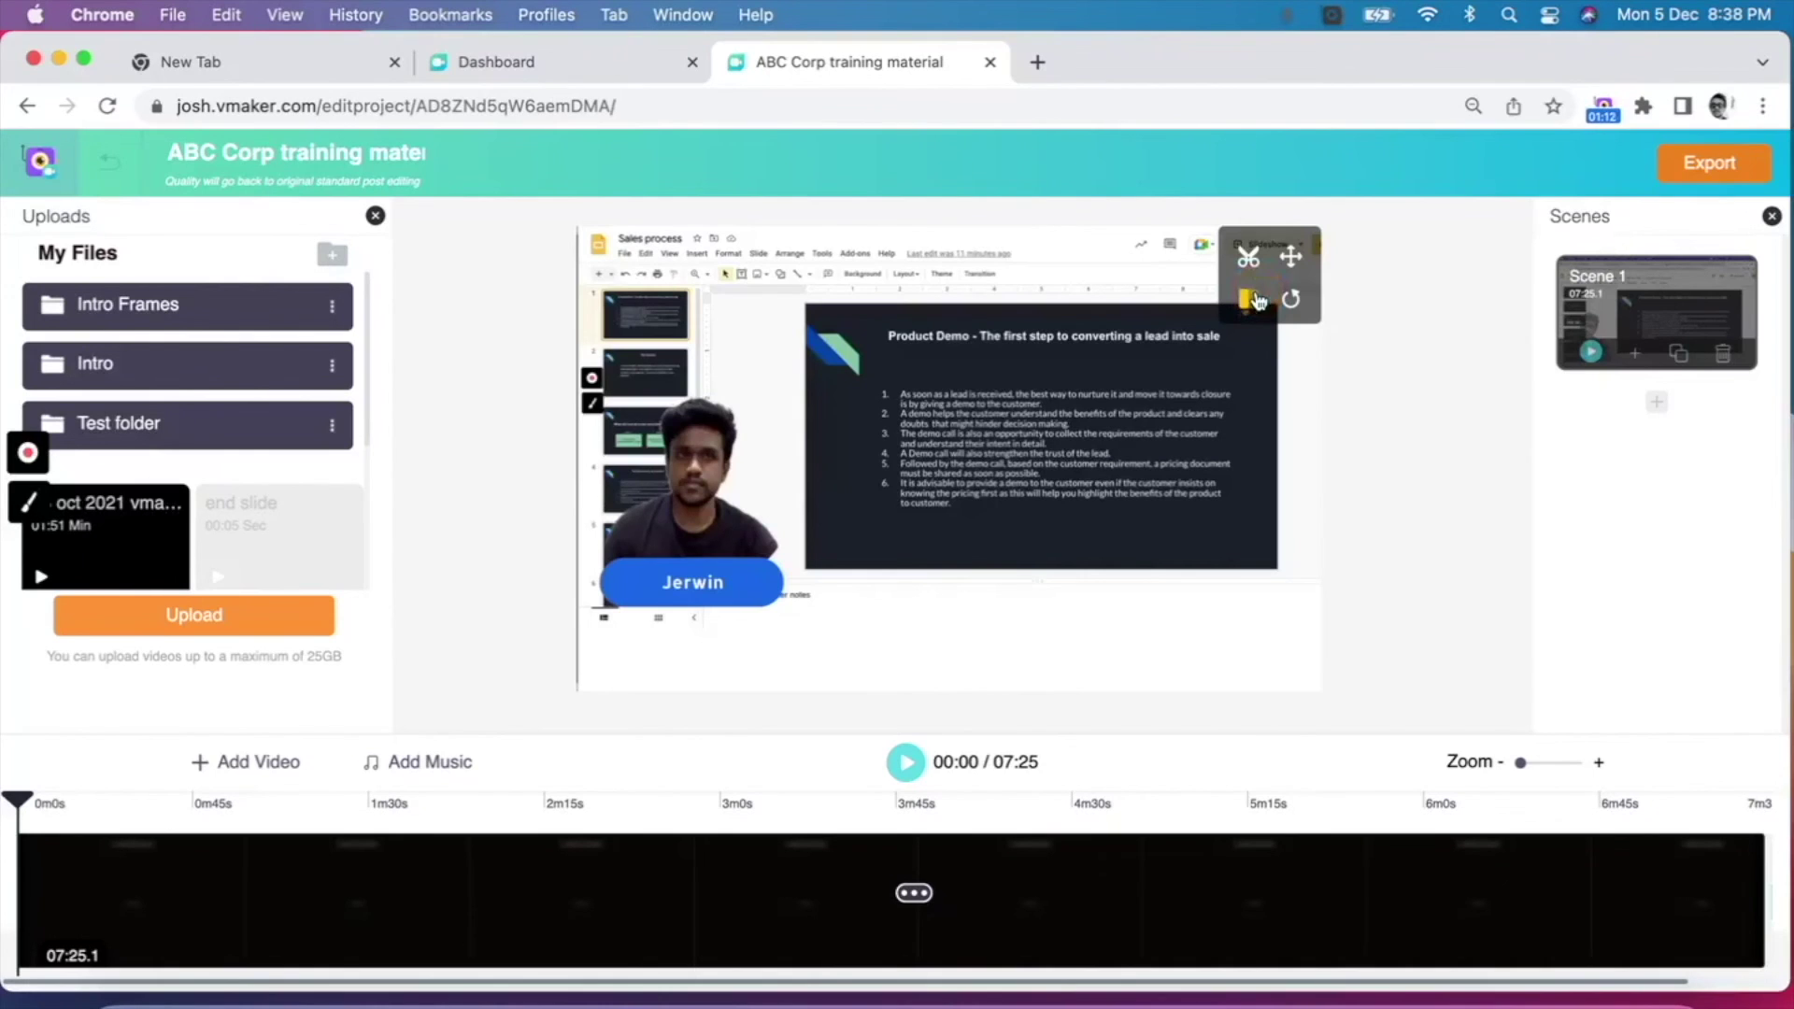
{"action": "left_click", "coordinate": [1294, 301]}
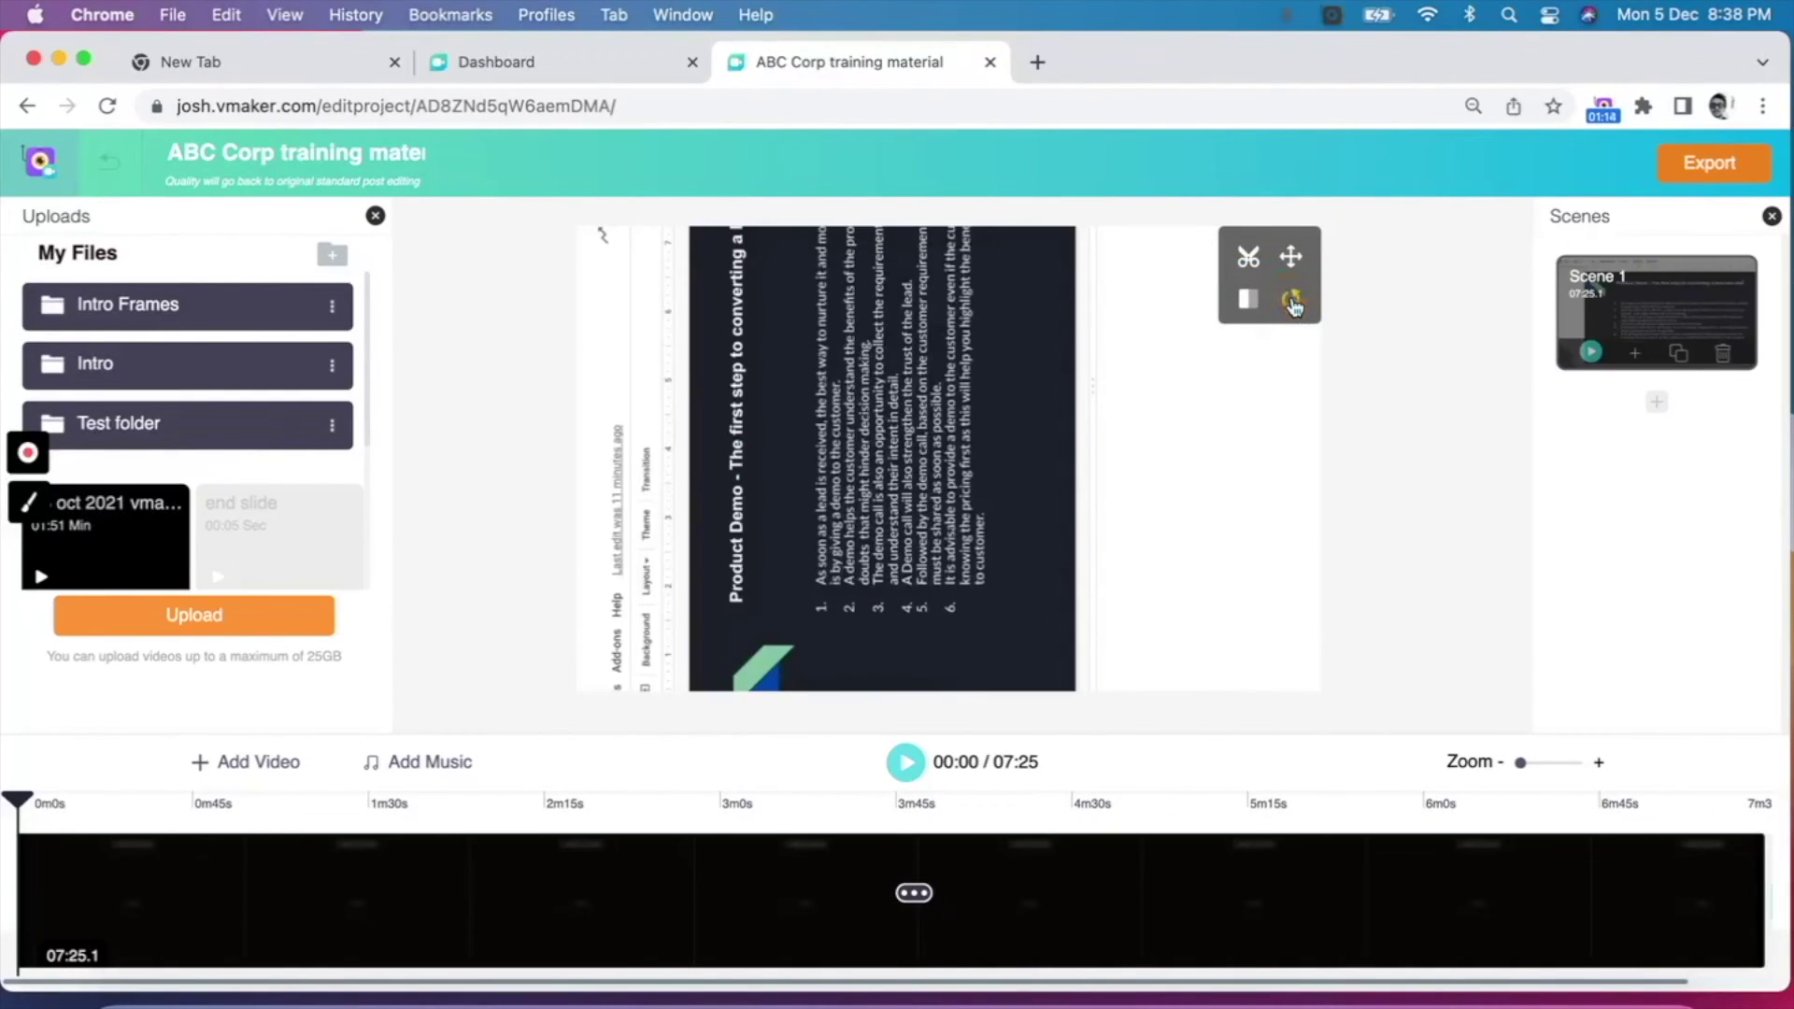
{"action": "left_click", "coordinate": [1294, 301]}
{"action": "left_click", "coordinate": [1294, 301]}
{"action": "left_click", "coordinate": [1294, 301]}
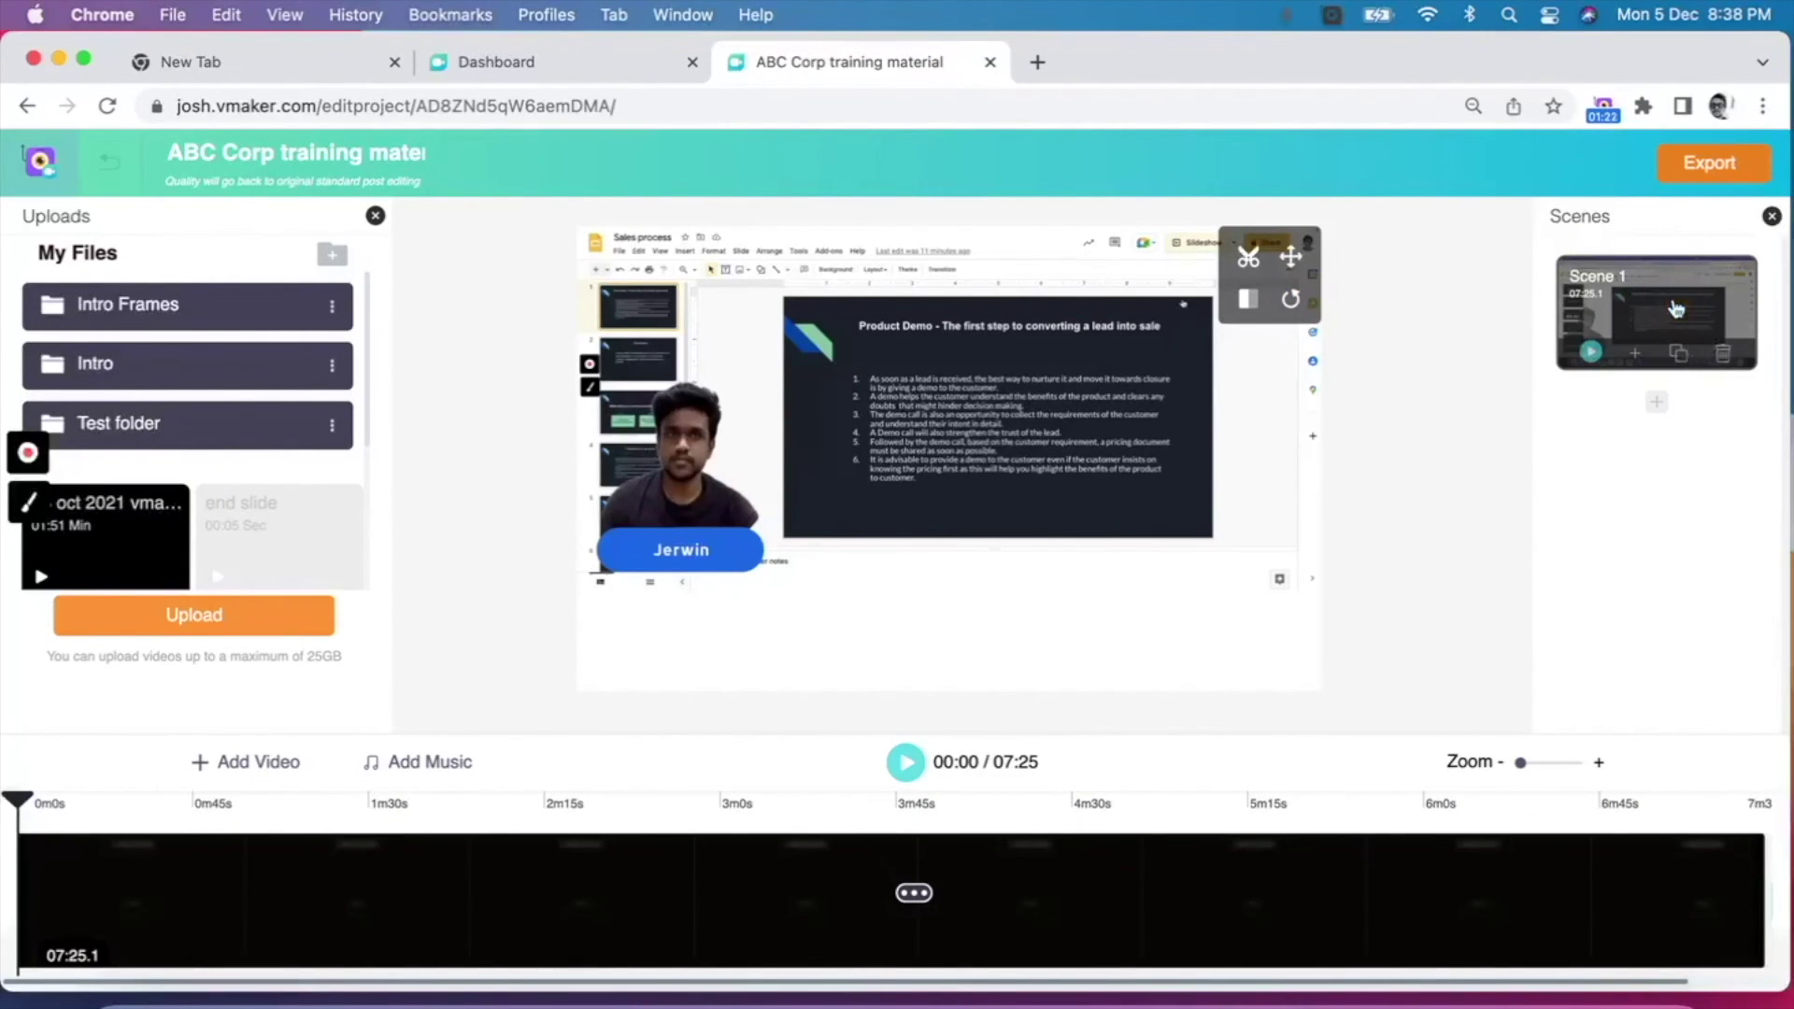
Step: Duplicate Scene 1 into Scene 2 and trim Scene 1 to its first 02:53.6
{"action": "left_click", "coordinate": [1679, 352]}
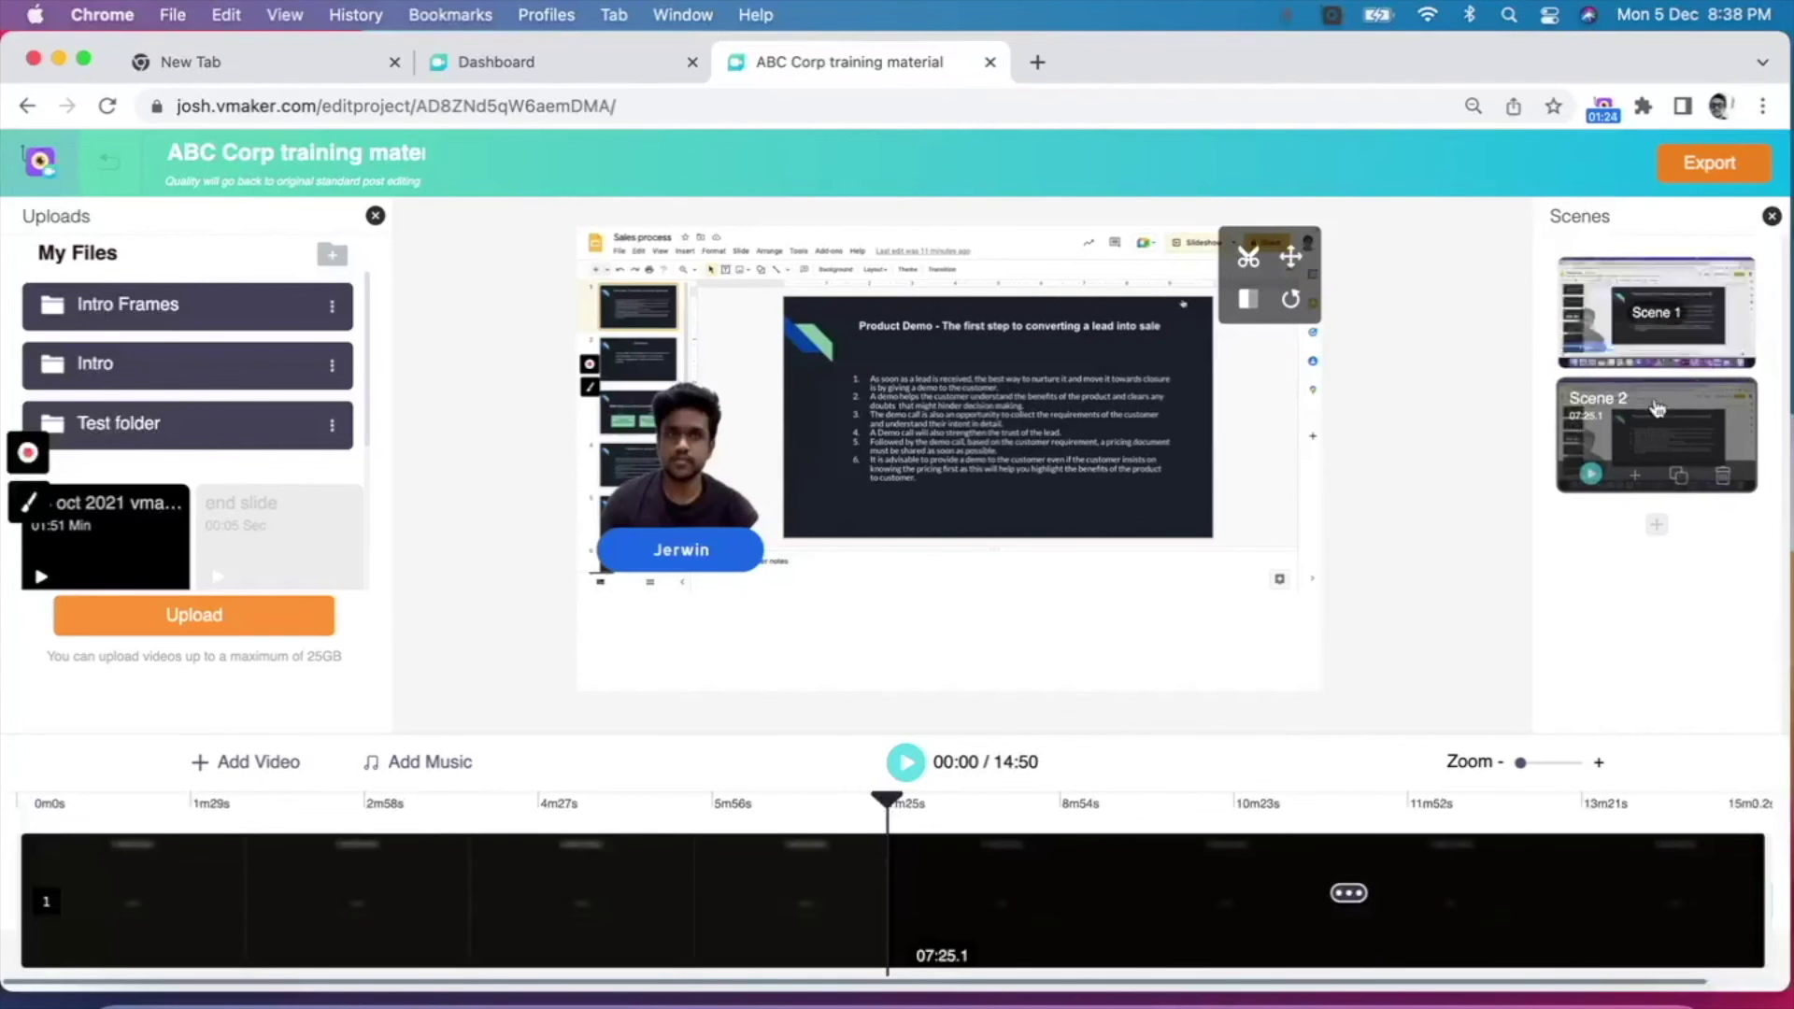
{"action": "left_click", "coordinate": [1626, 359]}
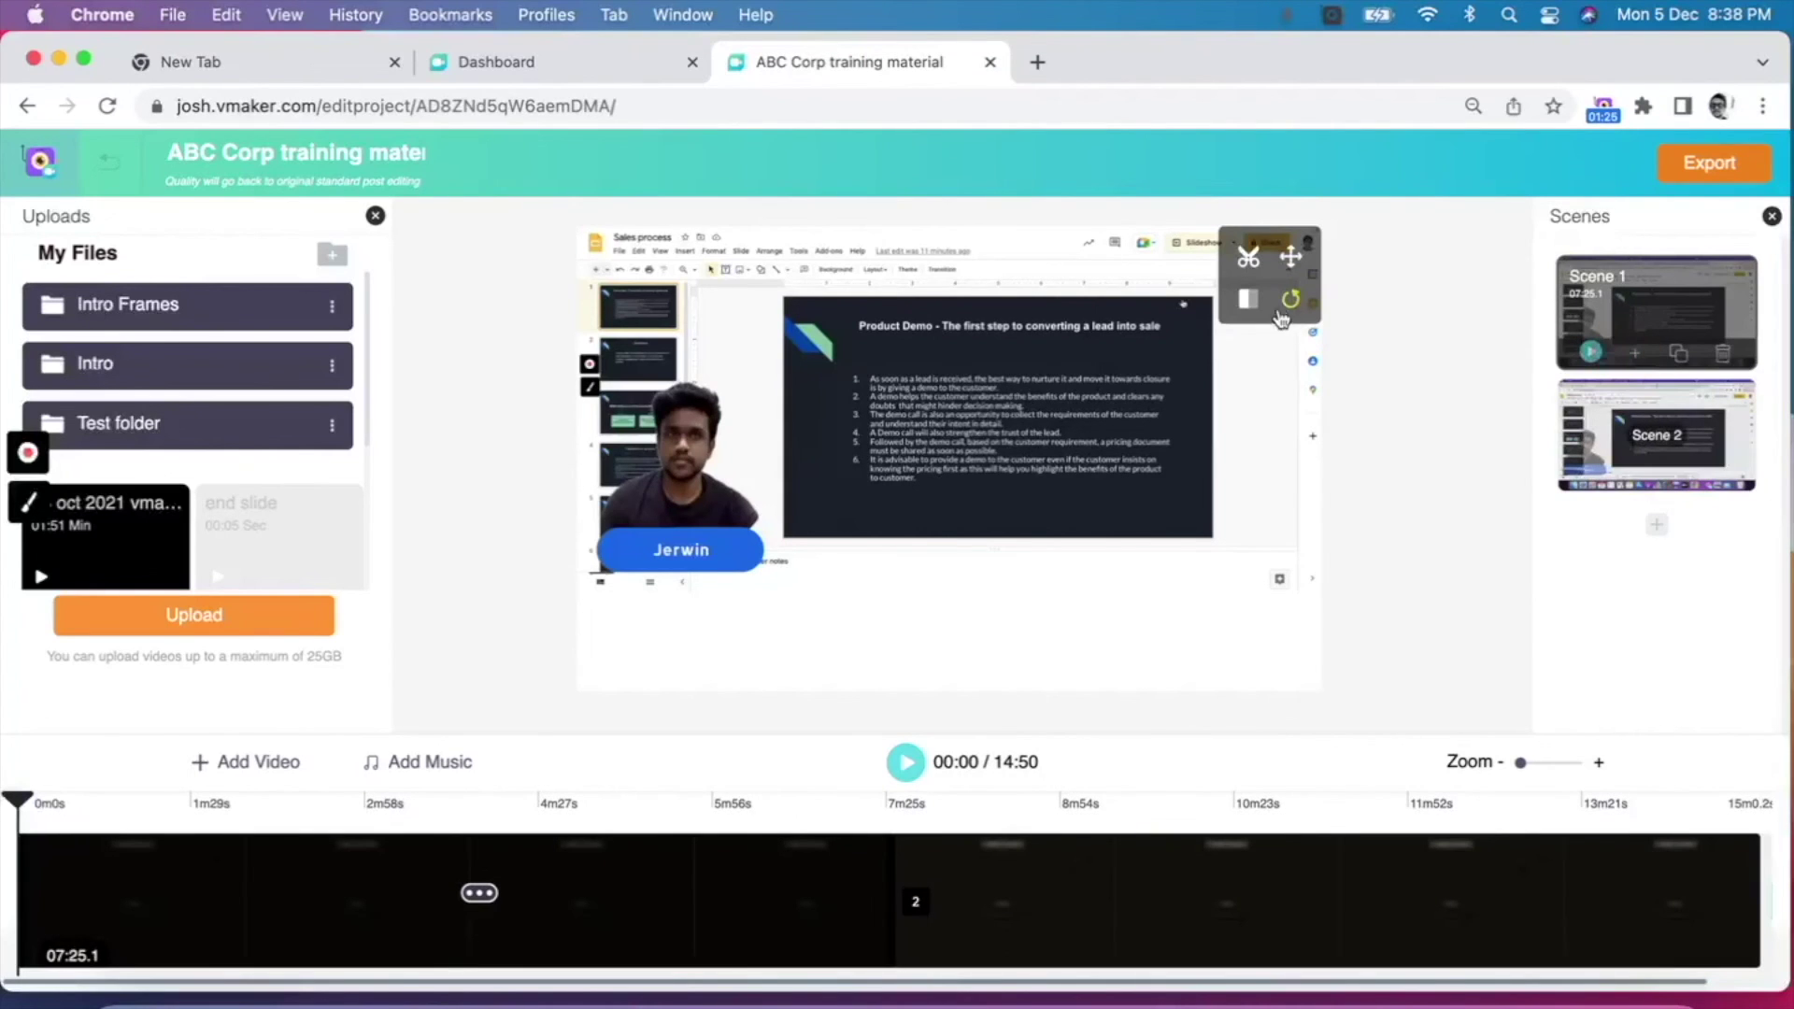
{"action": "left_click", "coordinate": [1250, 262]}
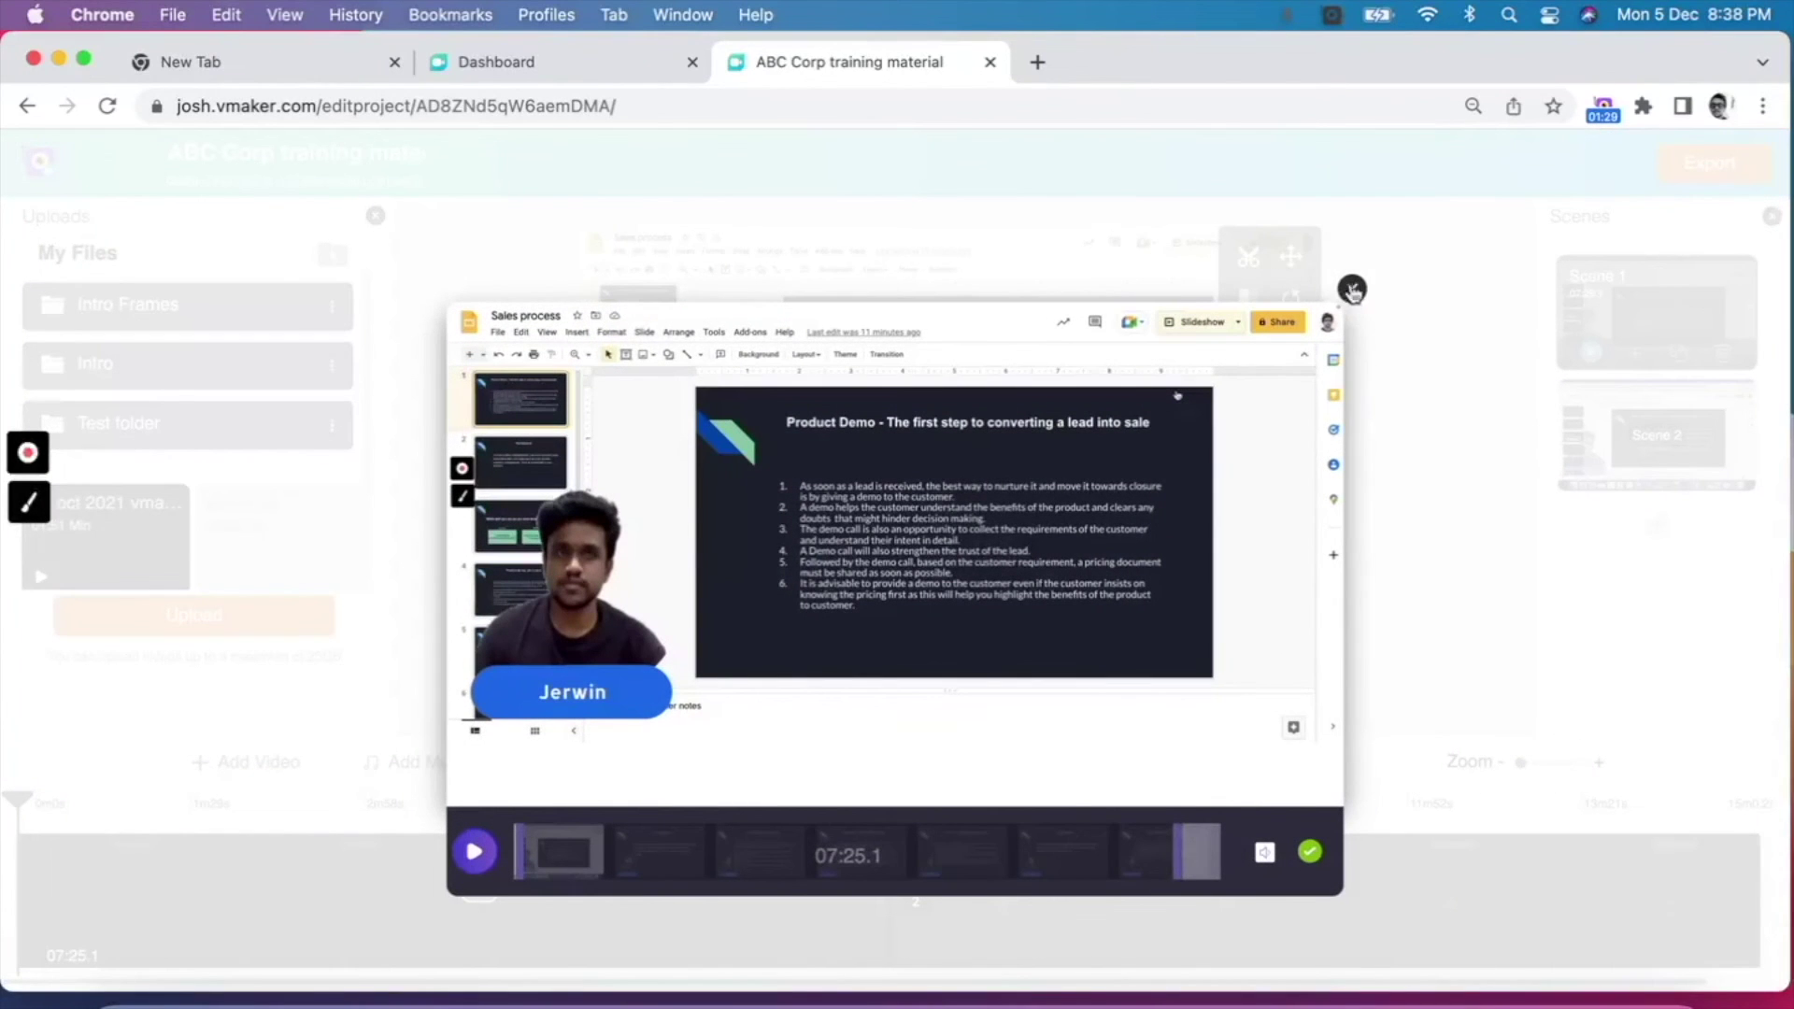
{"action": "left_click_drag", "start_coordinate": [1196, 852], "coordinate": [772, 852]}
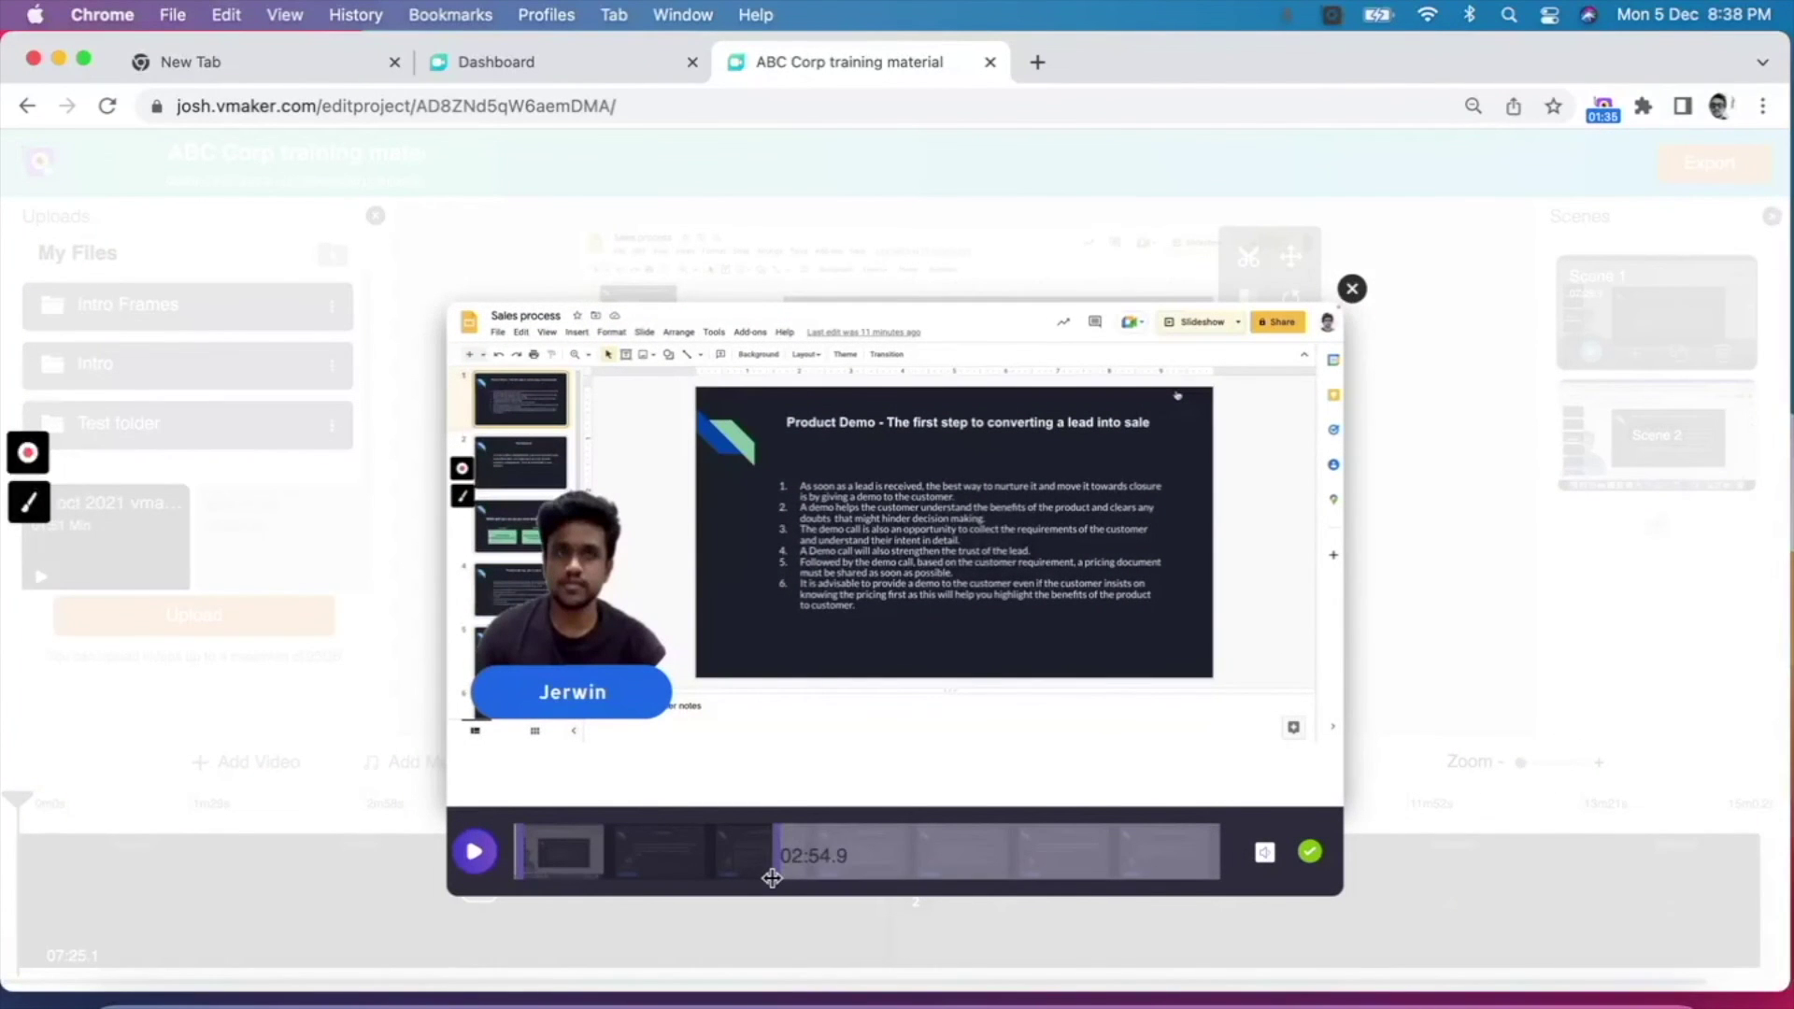
{"action": "left_click", "coordinate": [1310, 852]}
Step: Trim the opening off Scene 2 so it lasts 04:26.2
{"action": "left_click", "coordinate": [1617, 487]}
{"action": "left_click", "coordinate": [1250, 271]}
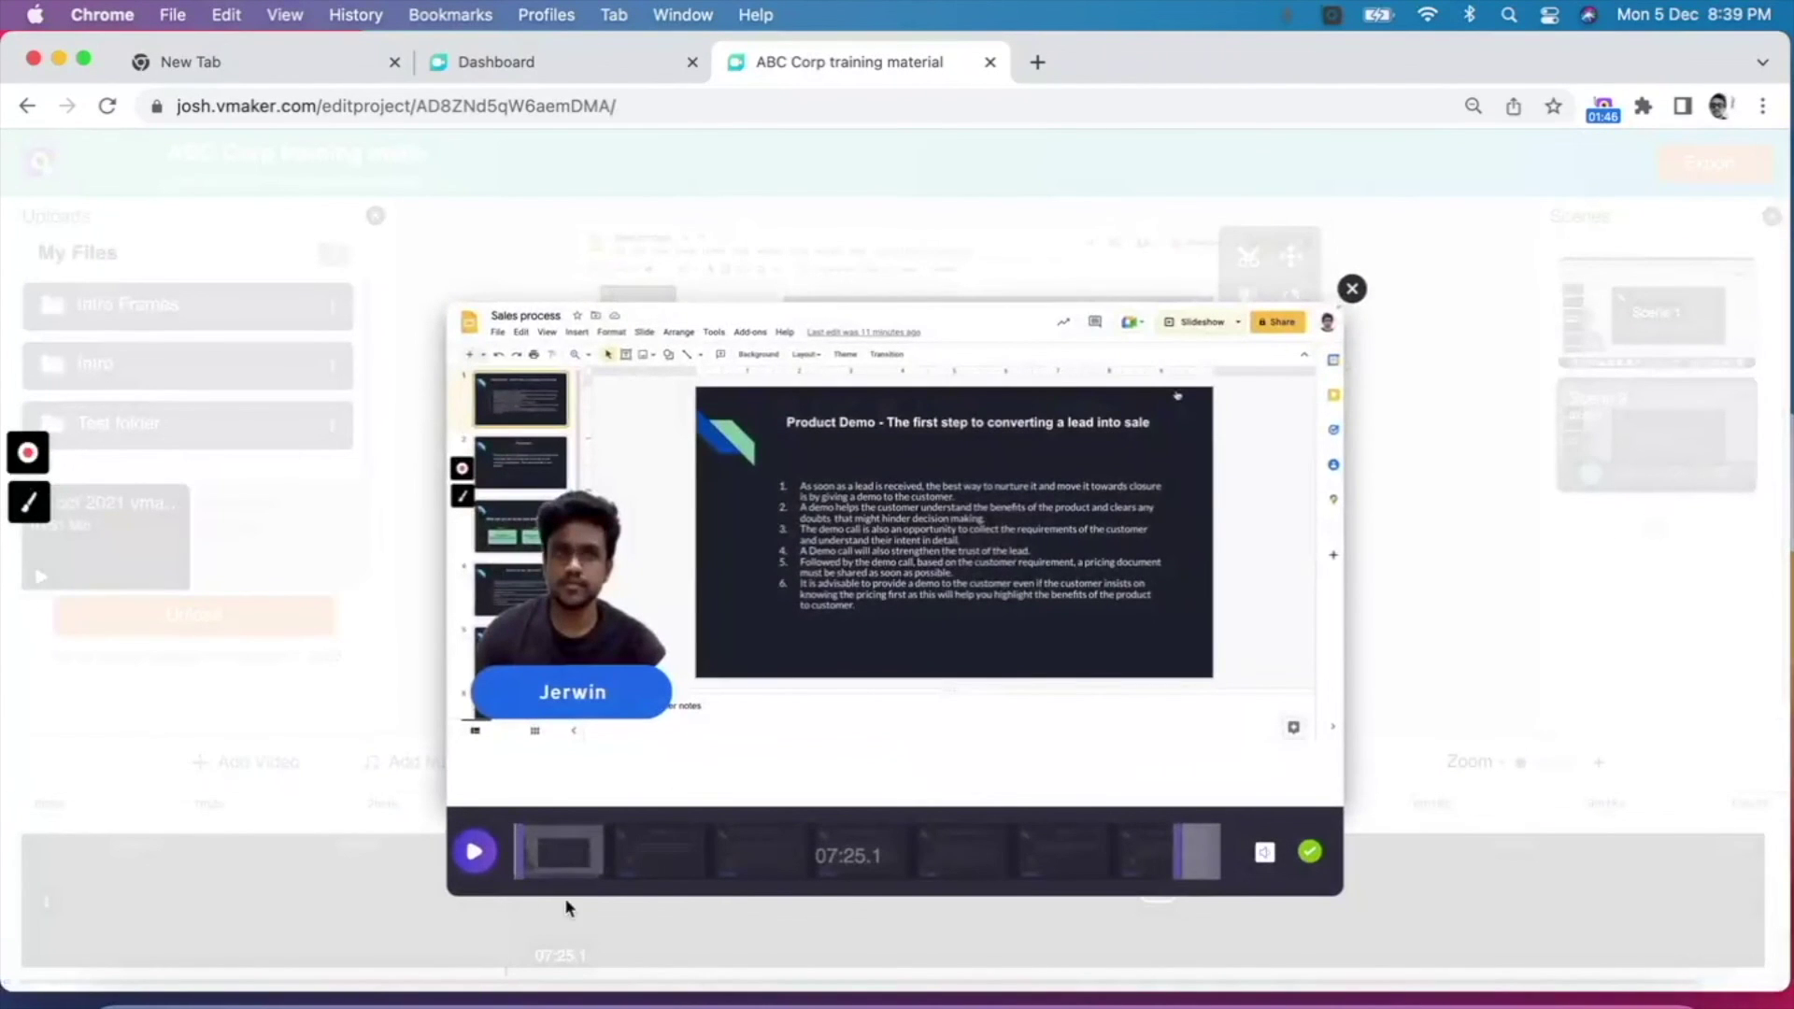
{"action": "left_click_drag", "start_coordinate": [520, 850], "coordinate": [780, 841]}
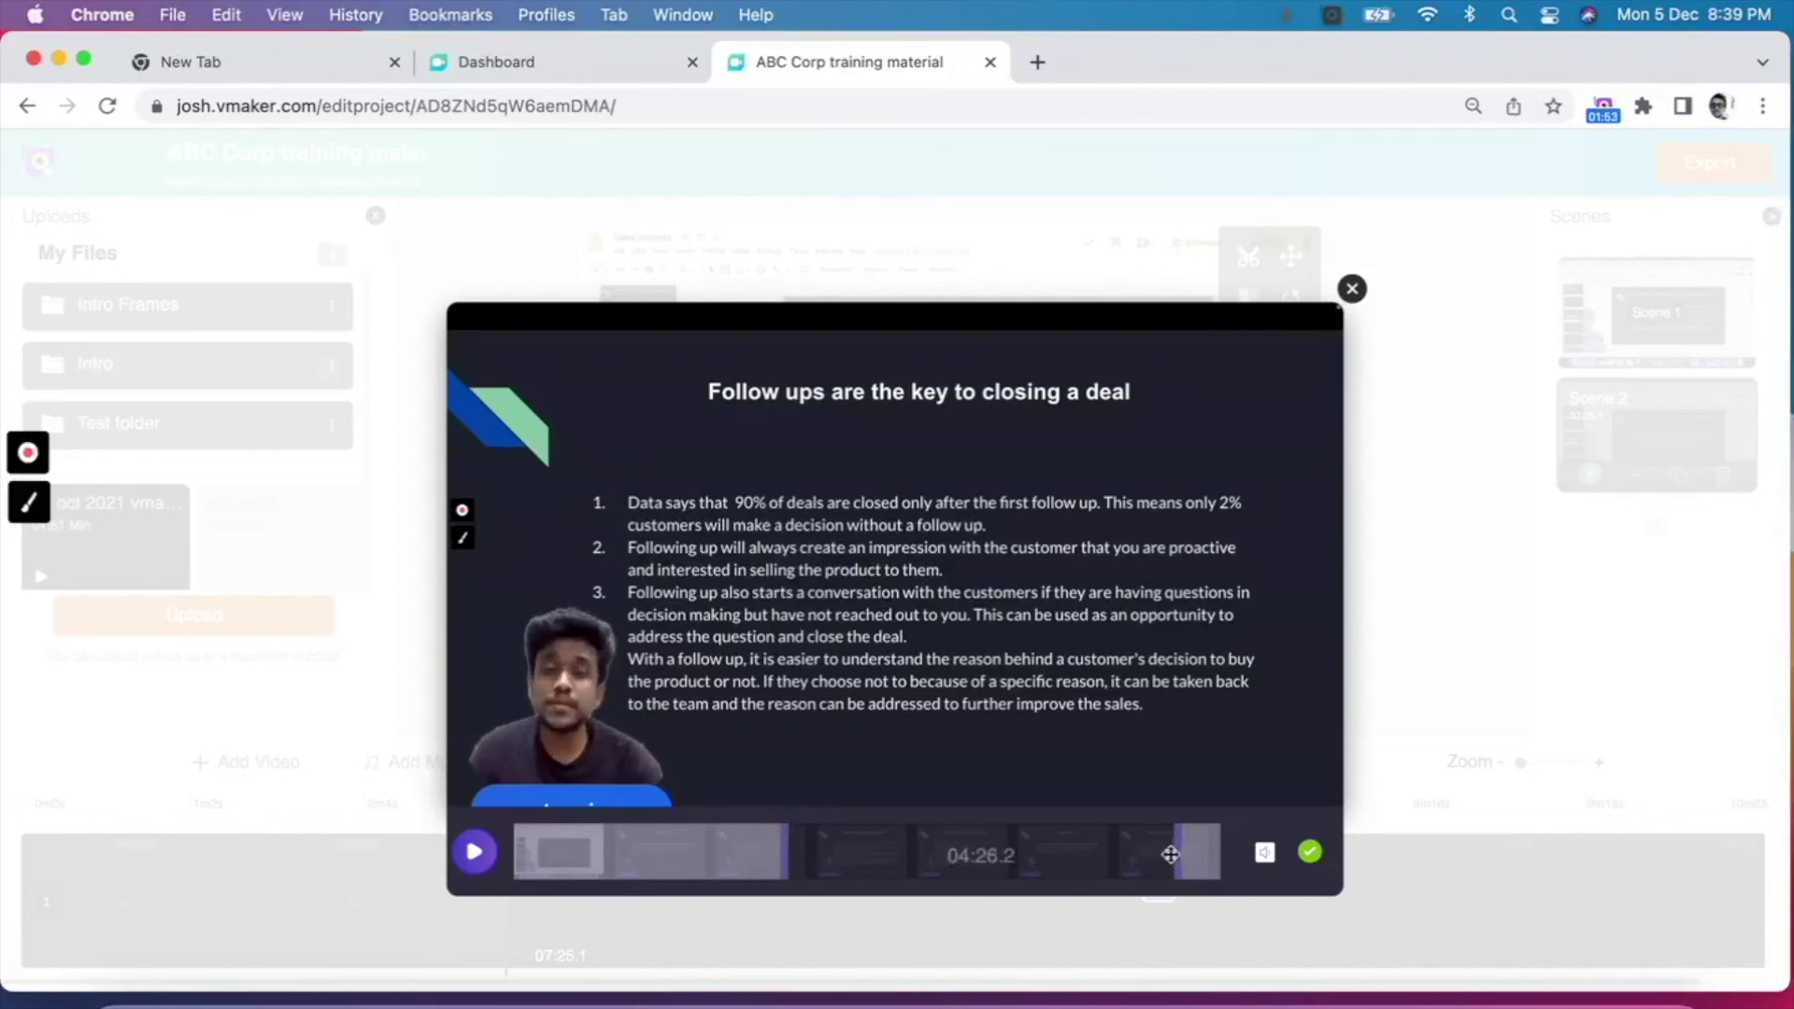
{"action": "left_click", "coordinate": [1310, 851]}
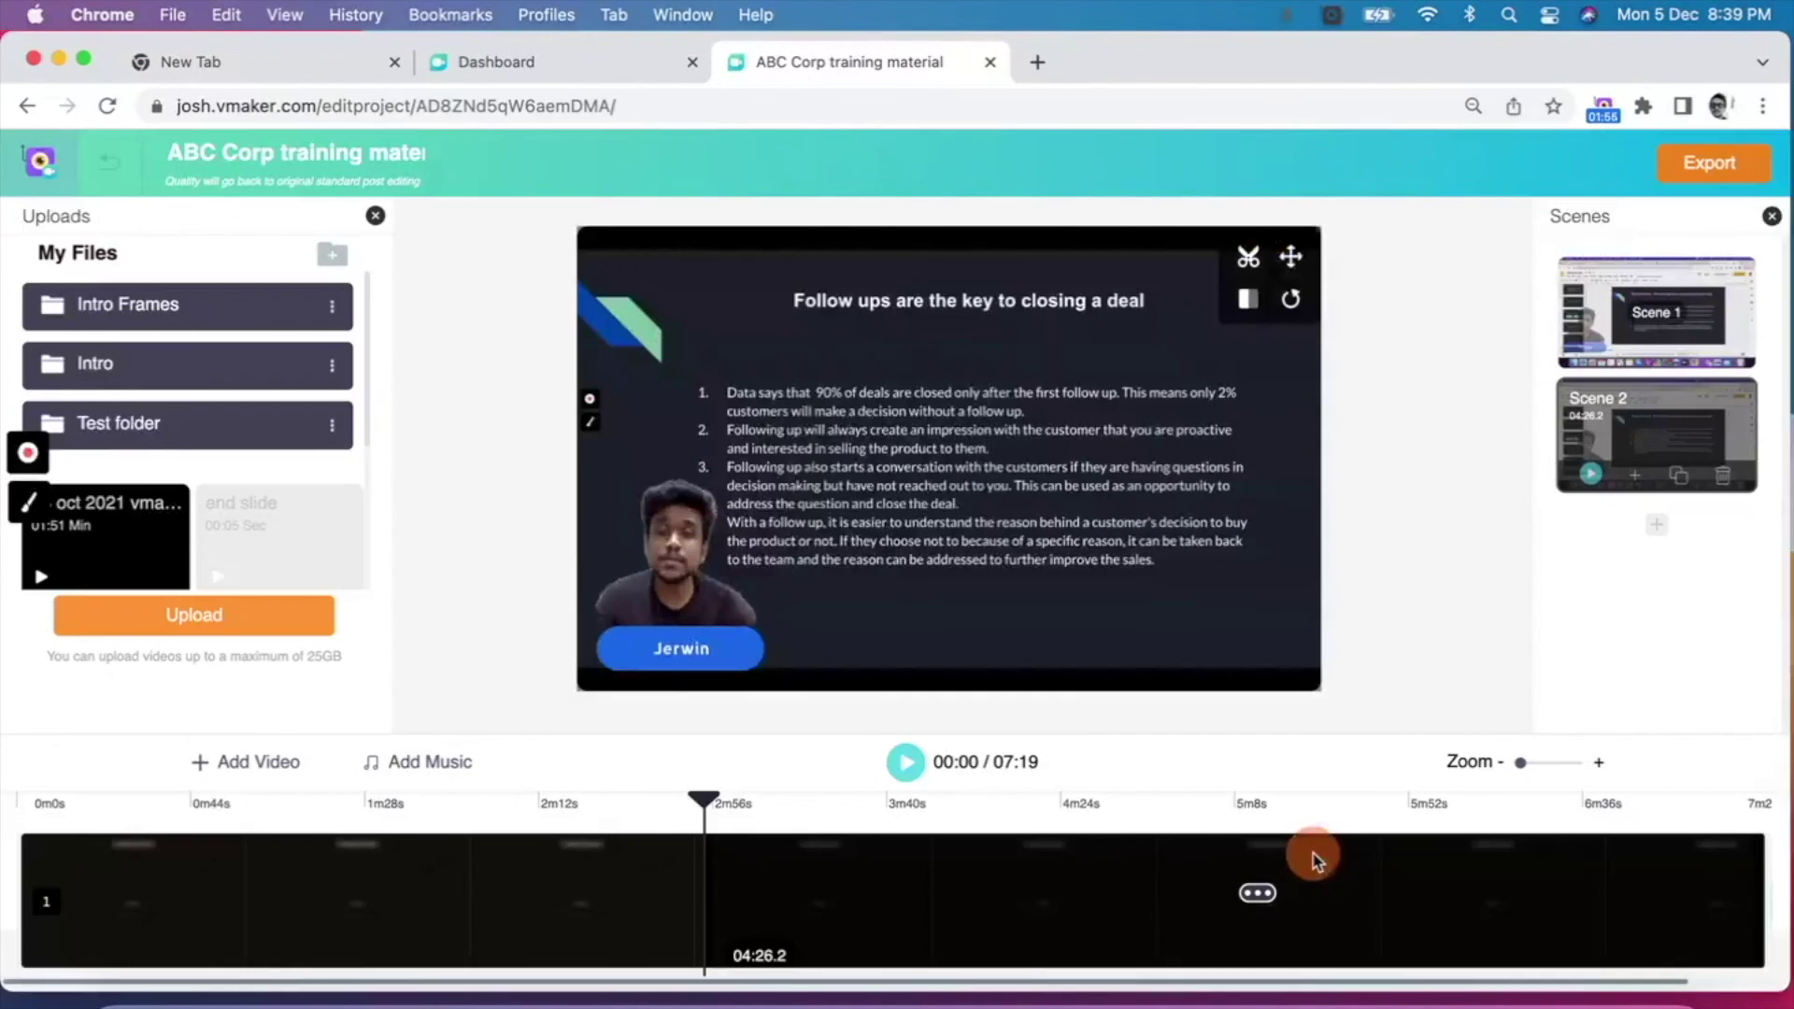
{"action": "left_click", "coordinate": [272, 635]}
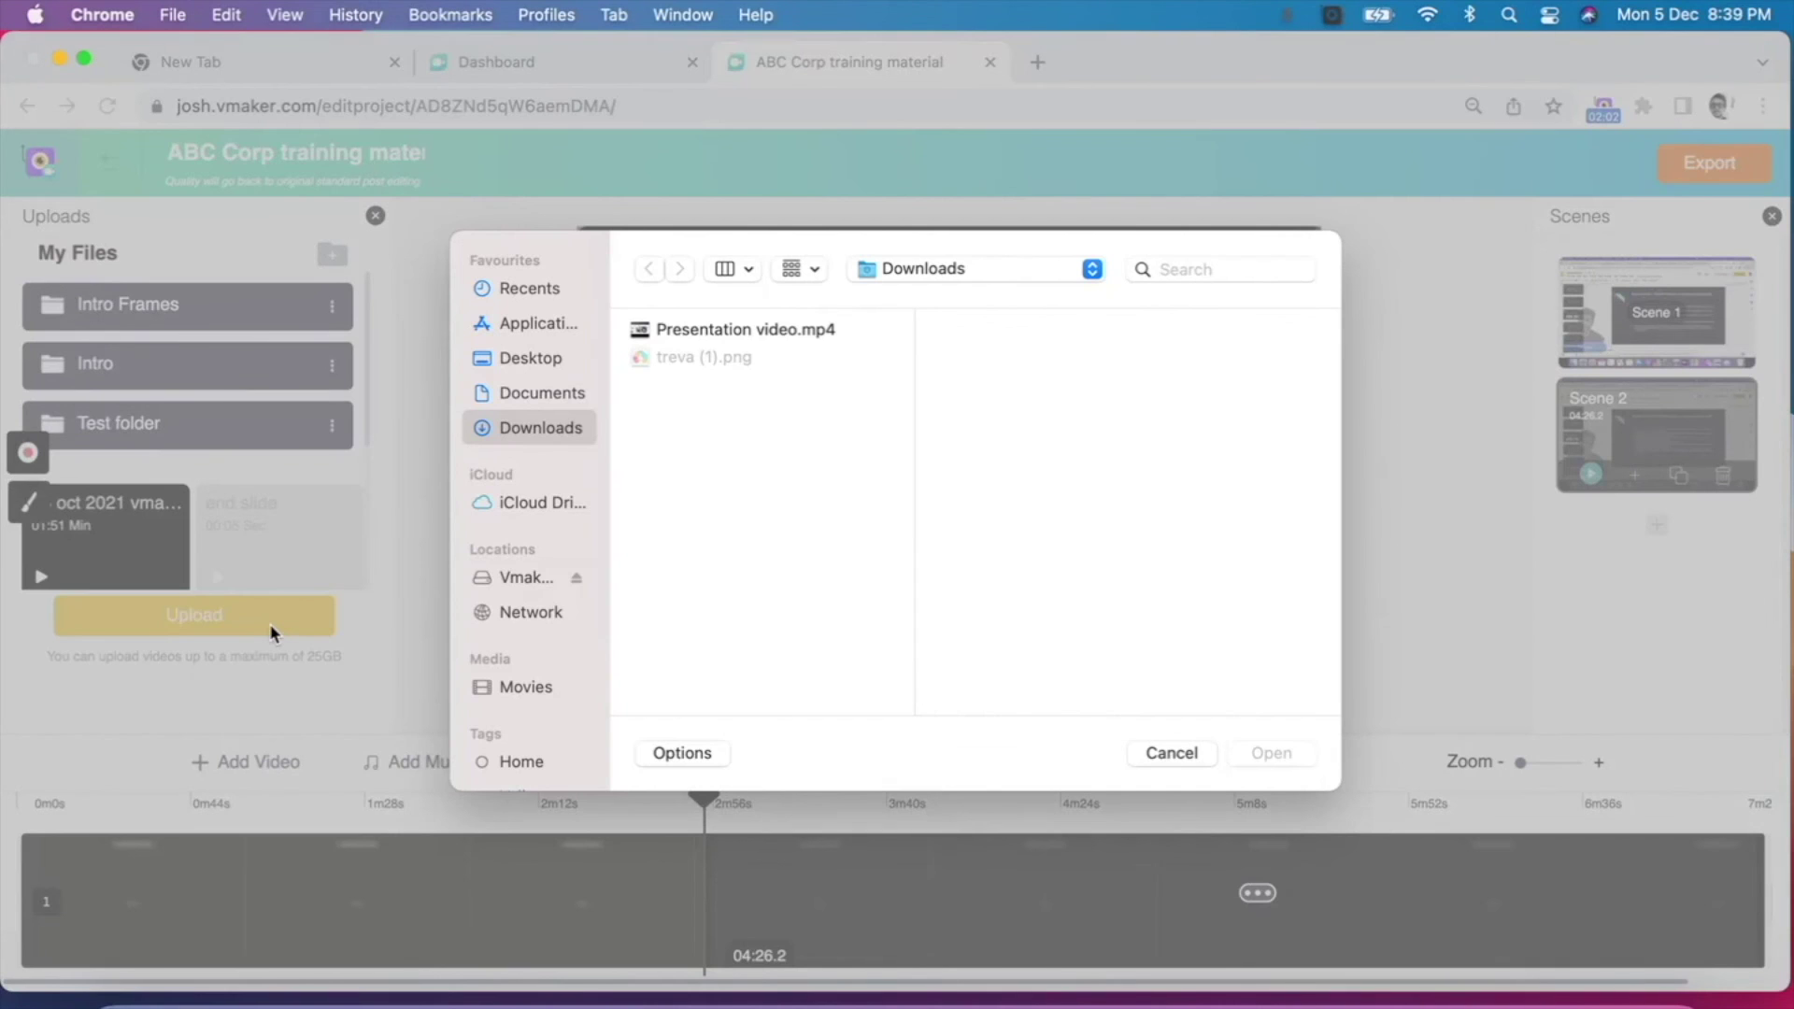
Step: Upload Presentation video.mp4
{"action": "left_click", "coordinate": [747, 333]}
{"action": "left_click", "coordinate": [1289, 755]}
{"action": "scroll", "coordinate": [270, 535], "scroll_direction": "down", "scroll_amount": 3}
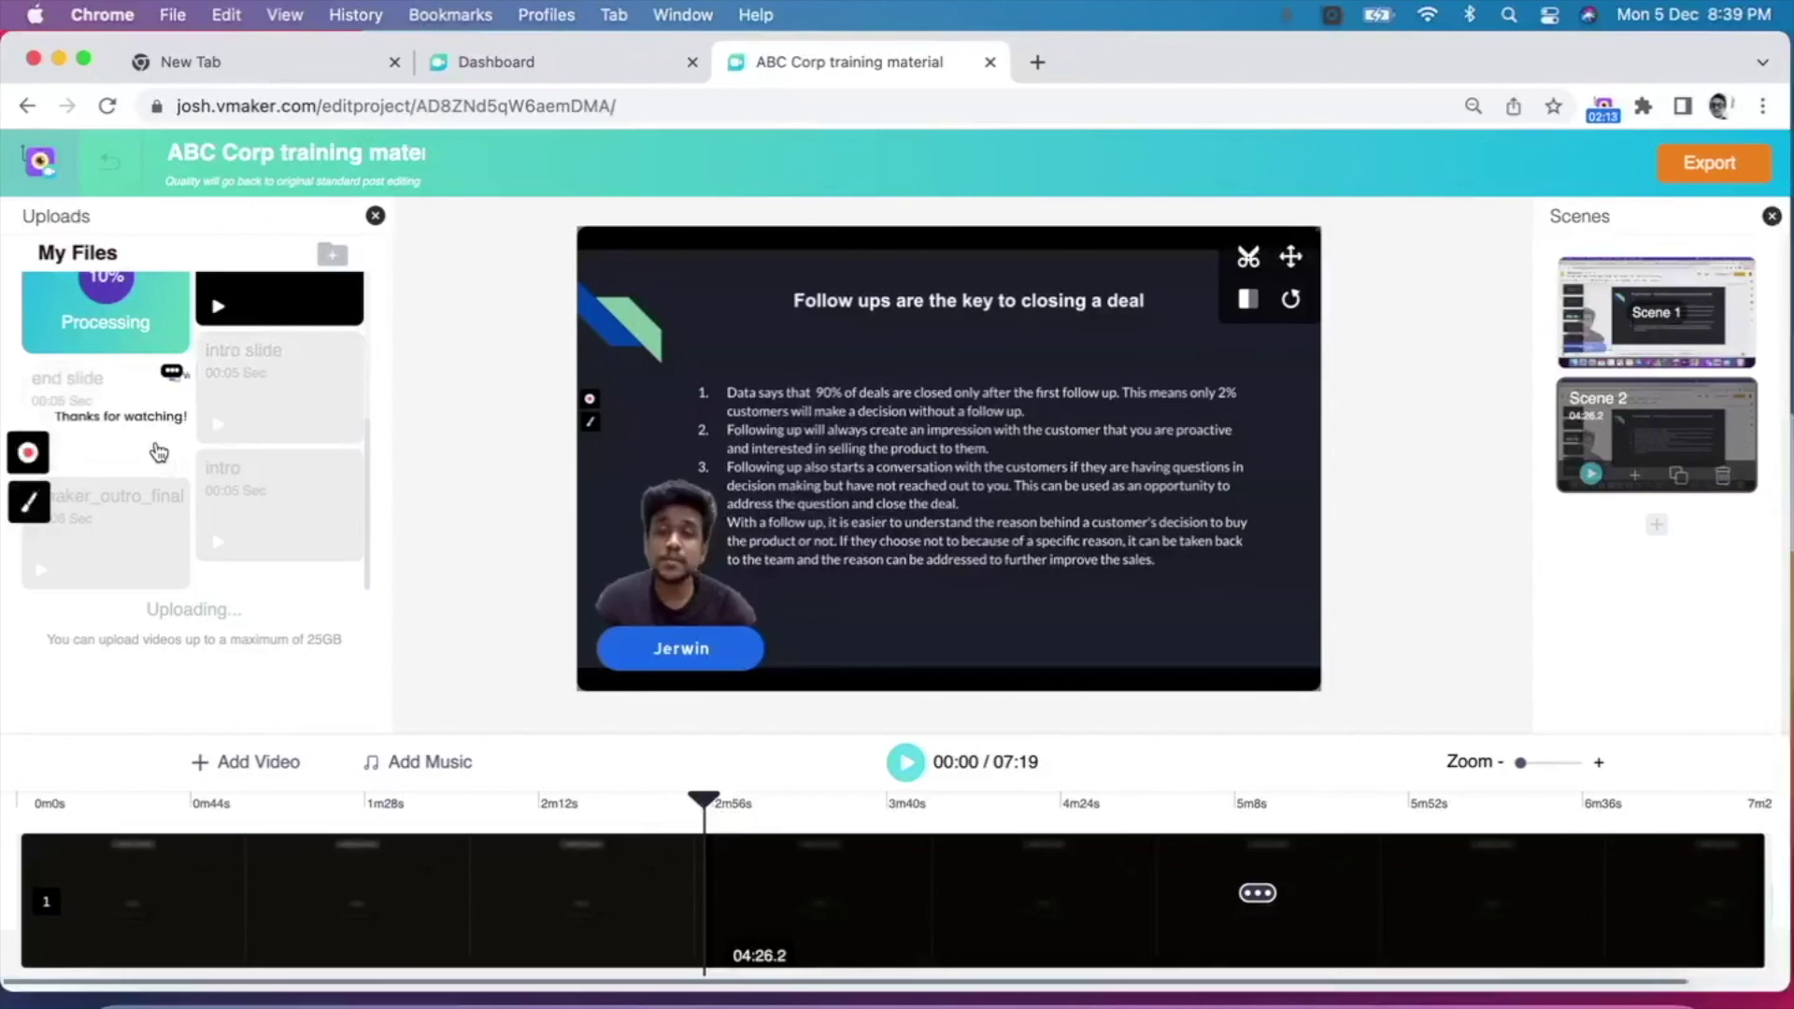
Step: Add the end slide as Scene 3 and the intro clip as a new opening scene
{"action": "left_click", "coordinate": [1658, 525]}
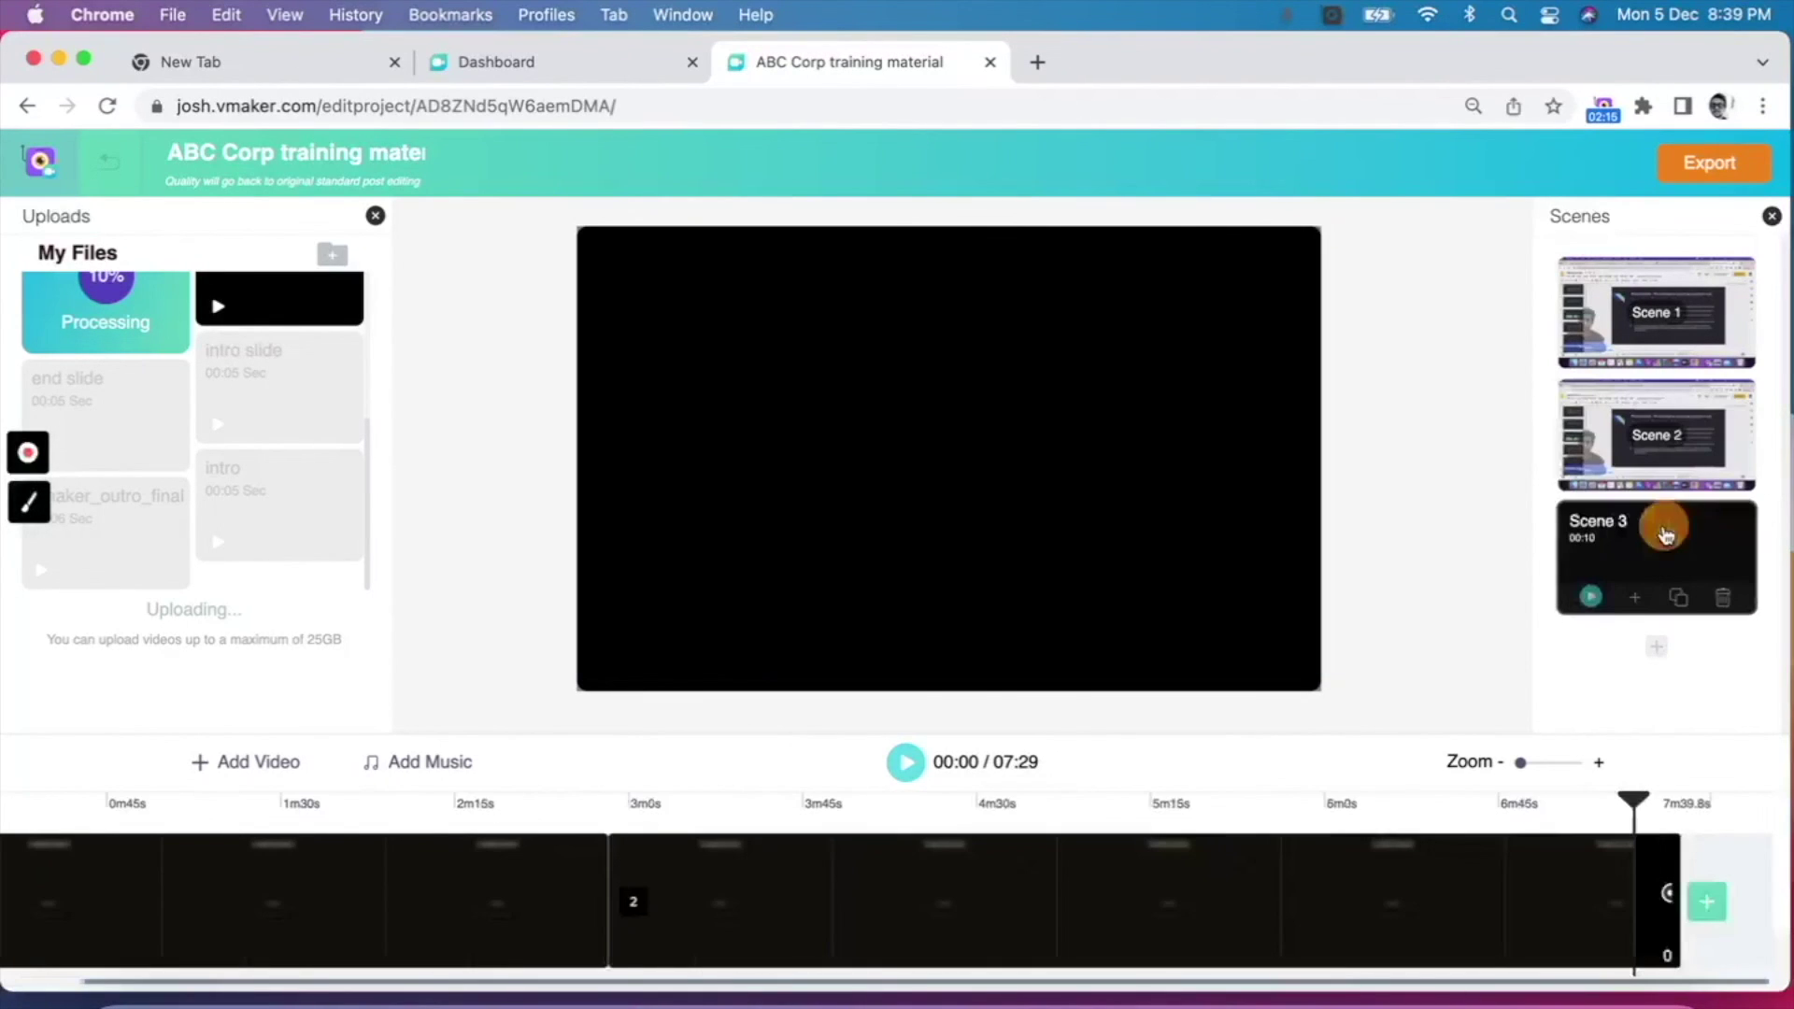
{"action": "left_click_drag", "start_coordinate": [110, 452], "coordinate": [773, 485]}
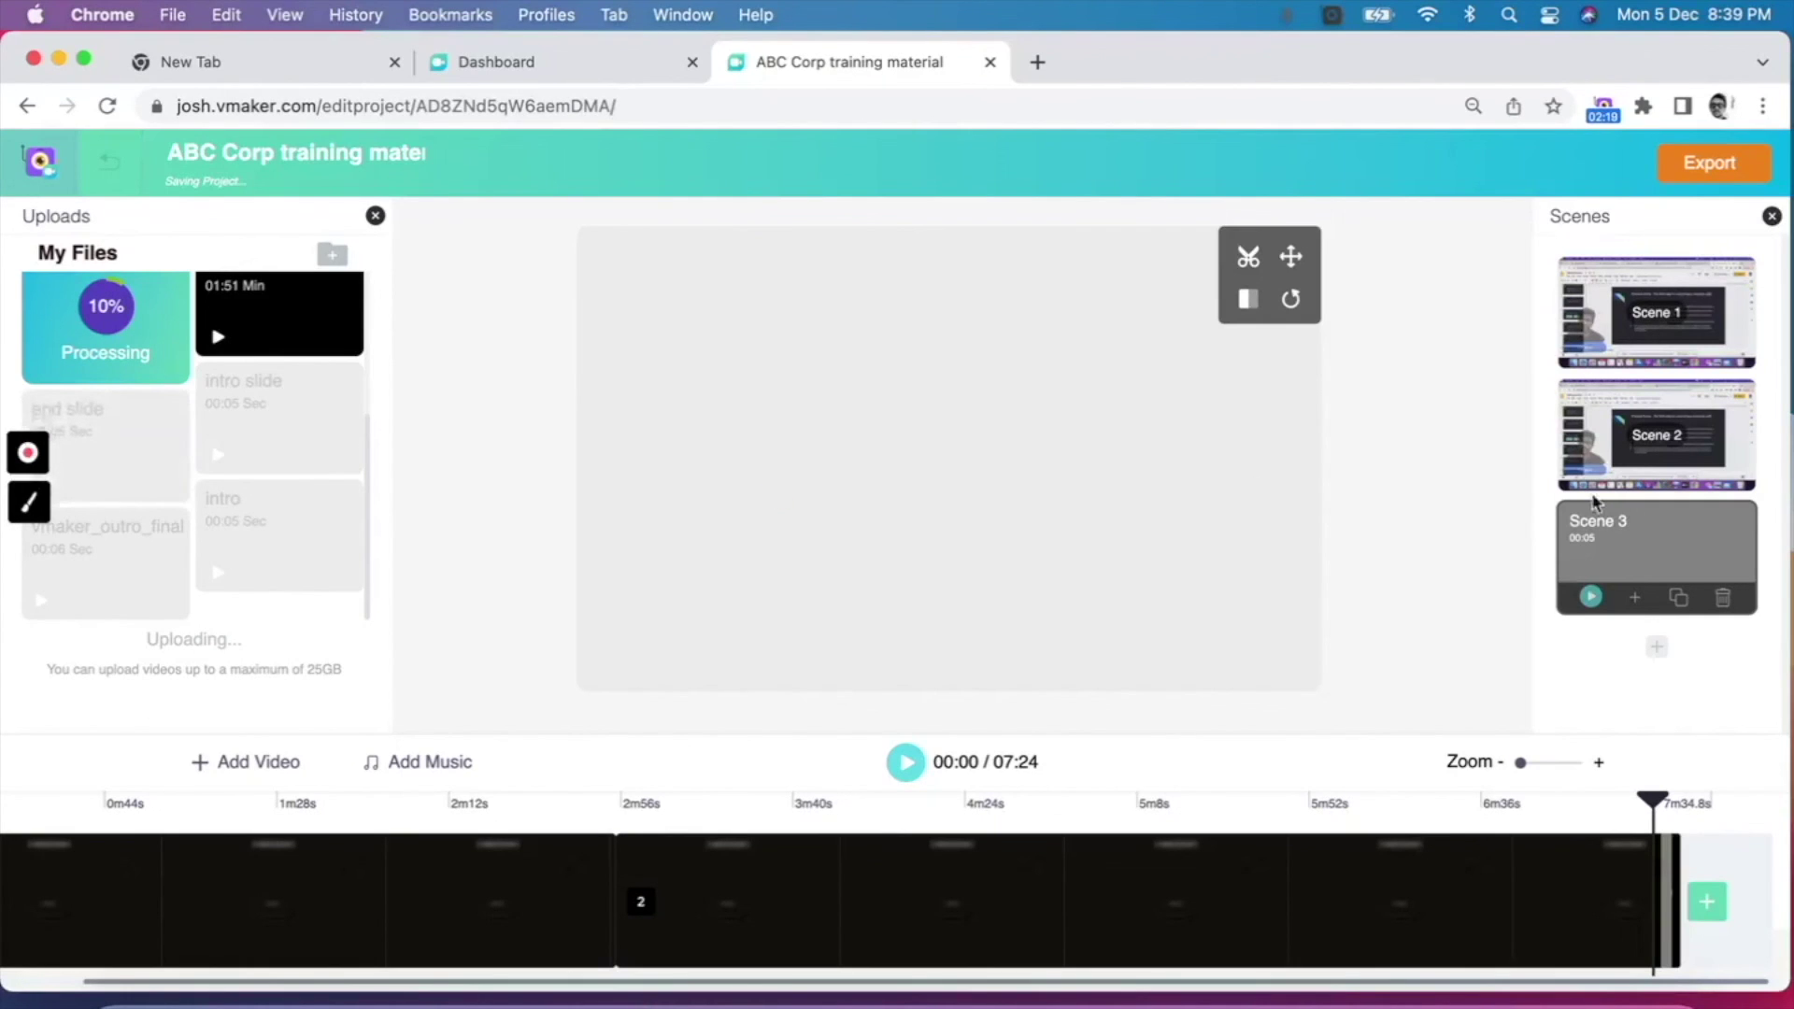
{"action": "left_click", "coordinate": [1658, 644]}
{"action": "left_click_drag", "start_coordinate": [1668, 680], "coordinate": [1658, 299]}
{"action": "left_click_drag", "start_coordinate": [279, 533], "coordinate": [947, 455]}
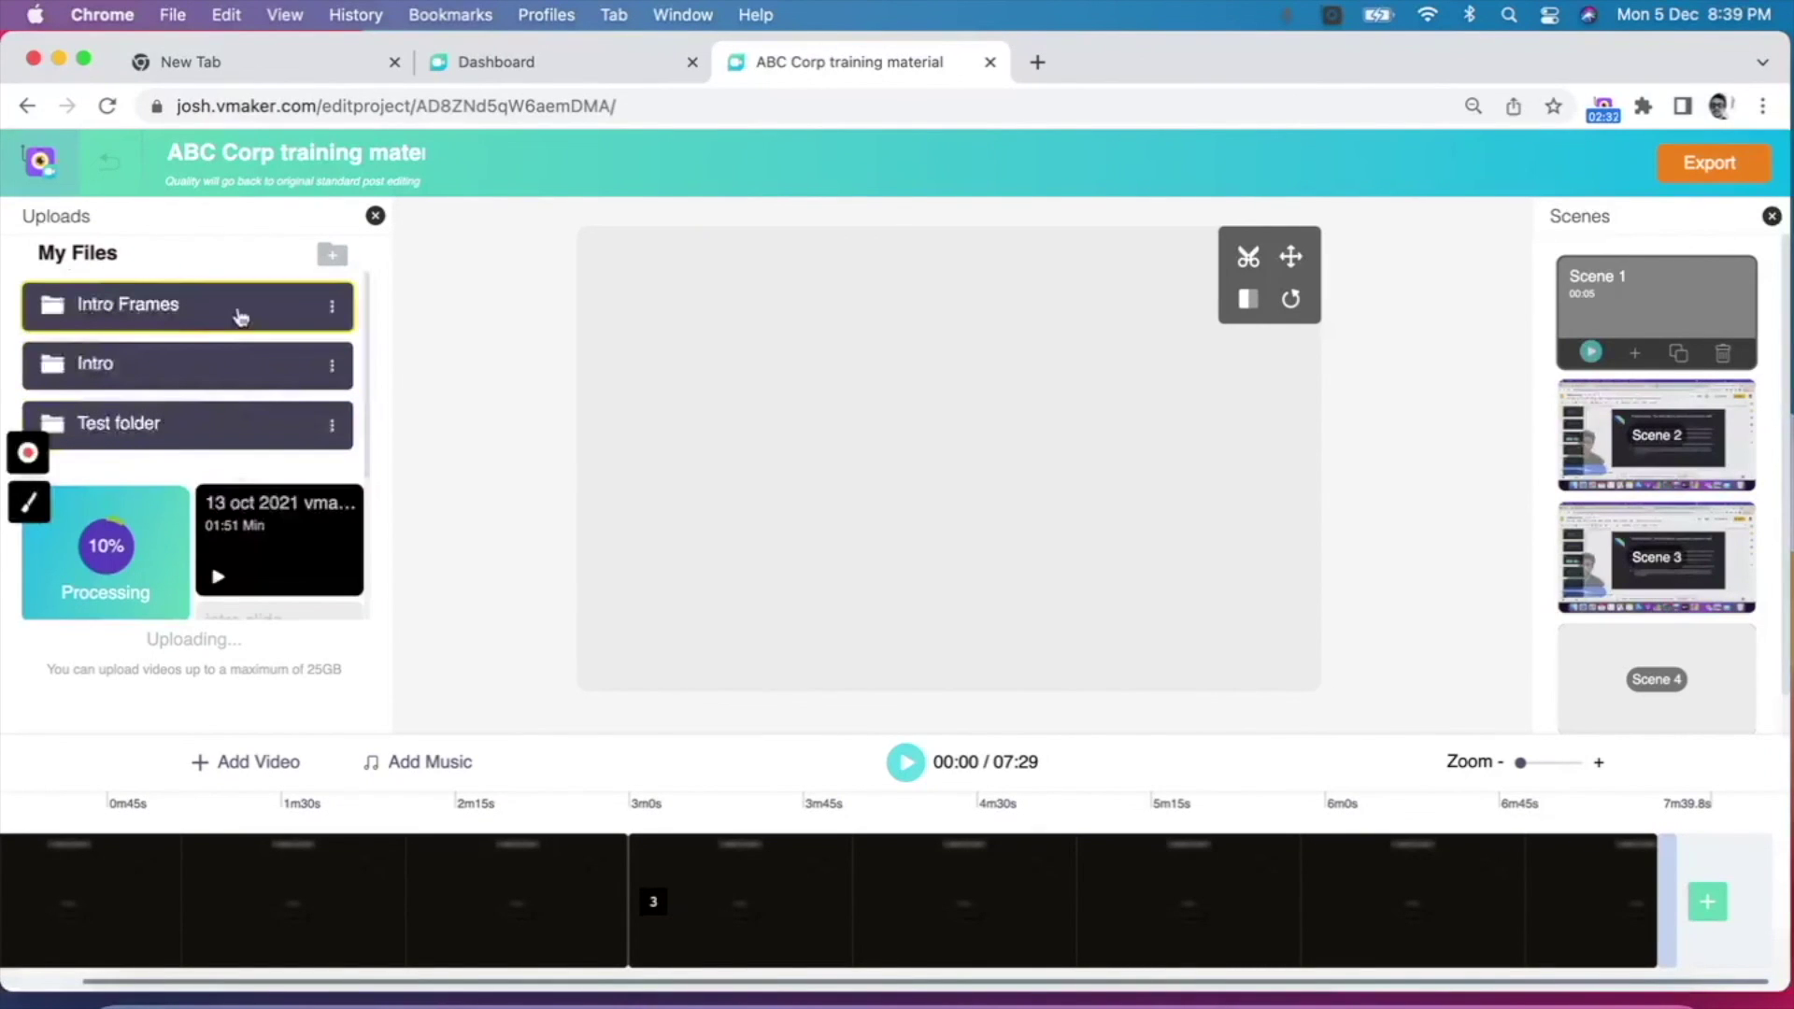
Step: Create a new folder named 'Outro slides' in My Files
{"action": "left_click", "coordinate": [241, 315]}
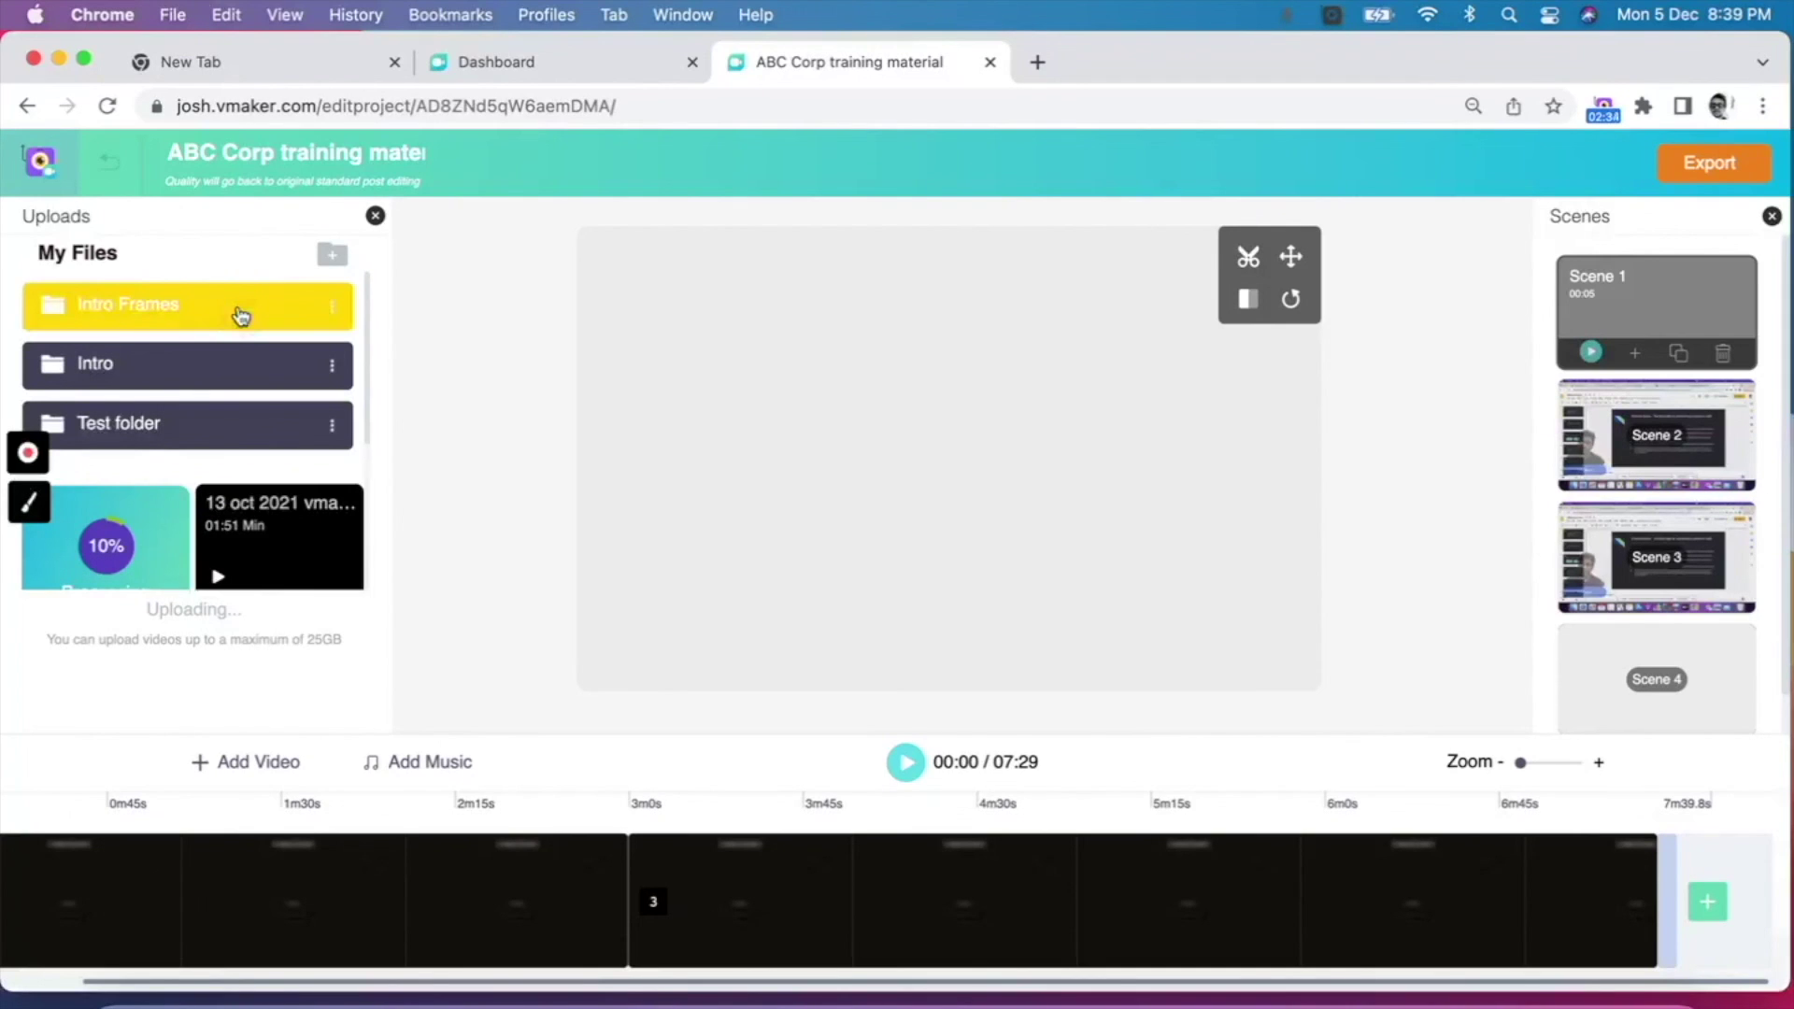
{"action": "left_click", "coordinate": [332, 254]}
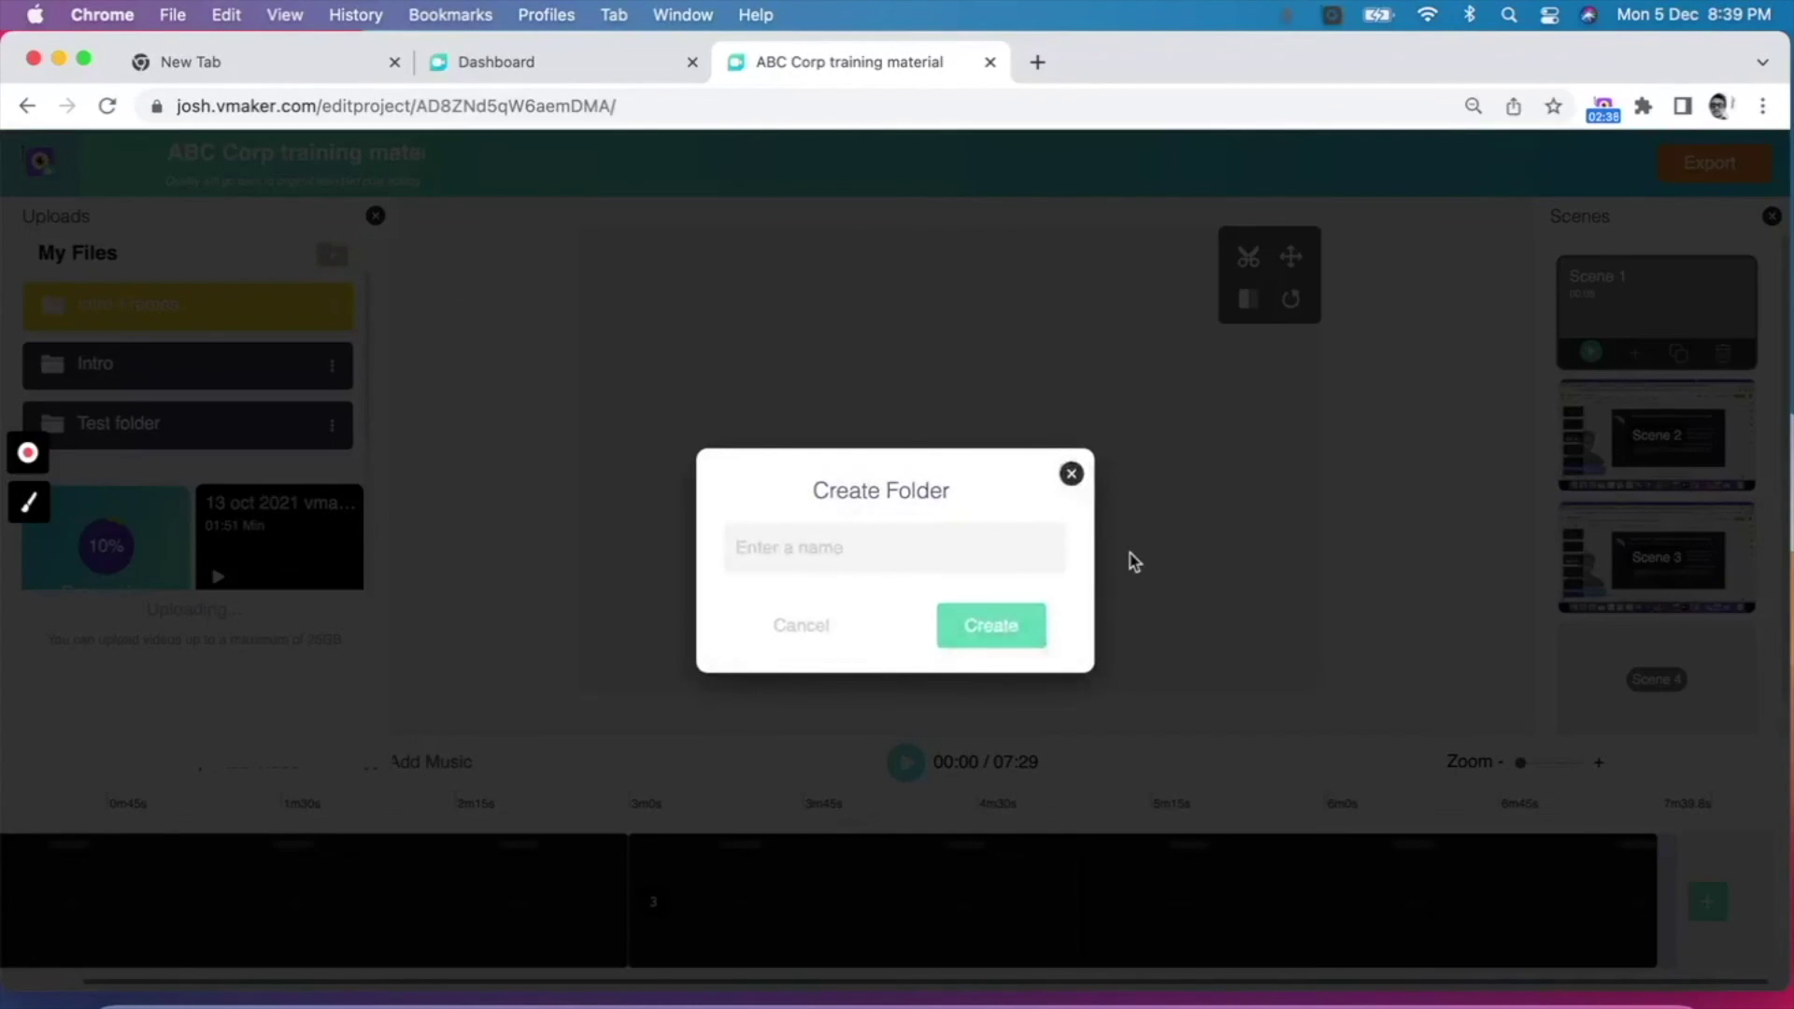
{"action": "type", "text": "Outro slides"}
{"action": "key", "text": "Return"}
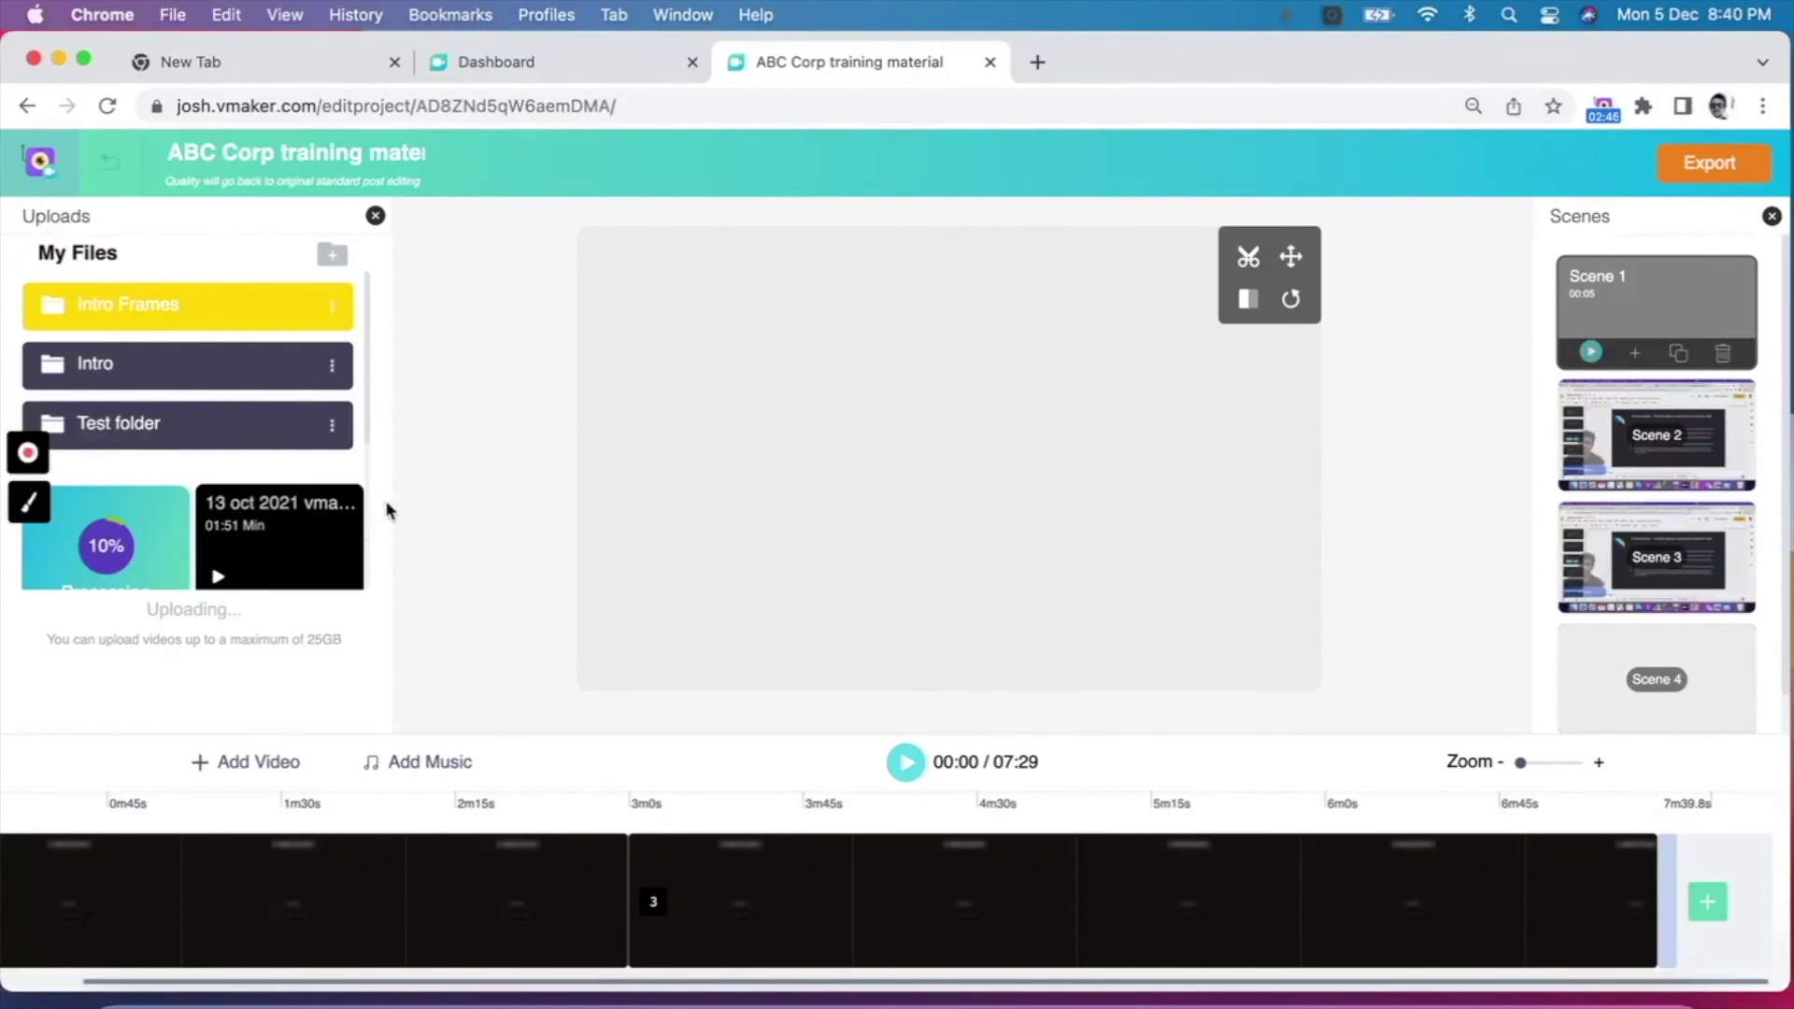
Step: Move the end slide file into the Outro slides folder
{"action": "scroll", "coordinate": [297, 497], "scroll_direction": "down", "scroll_amount": 3}
{"action": "scroll", "coordinate": [297, 497], "scroll_direction": "down", "scroll_amount": 1}
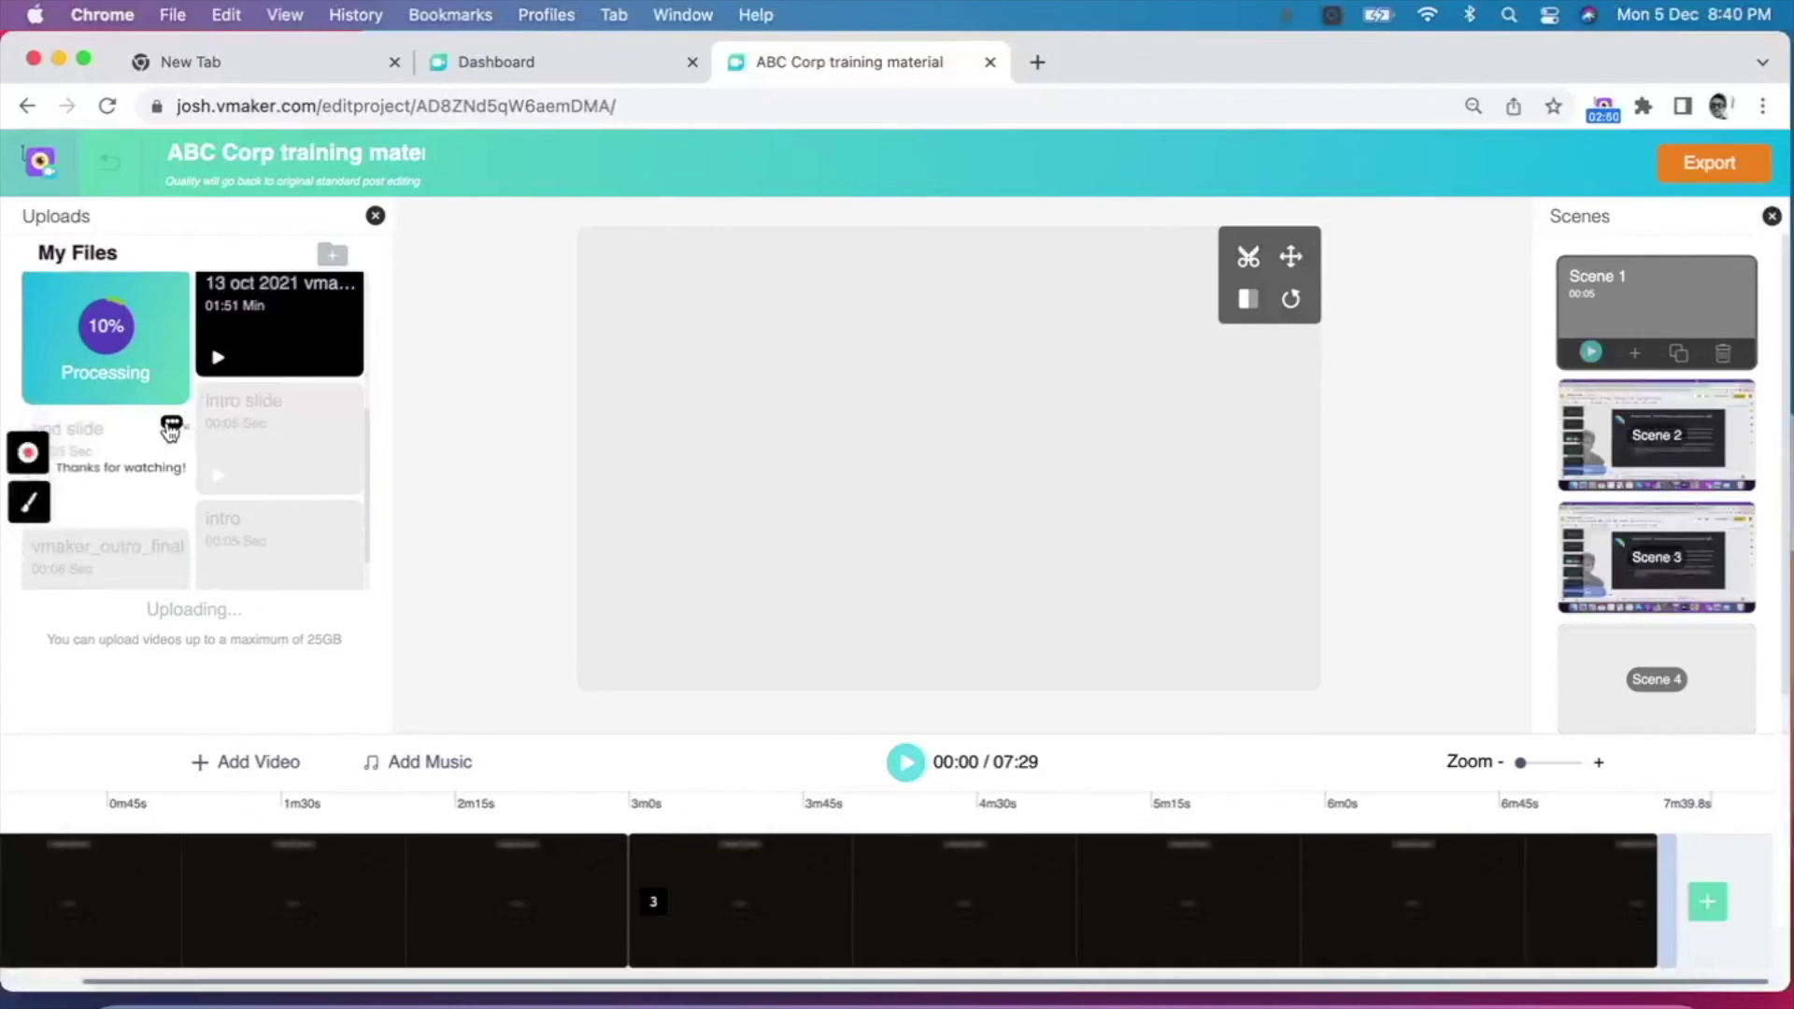
{"action": "left_click", "coordinate": [170, 428]}
{"action": "left_click", "coordinate": [181, 451]}
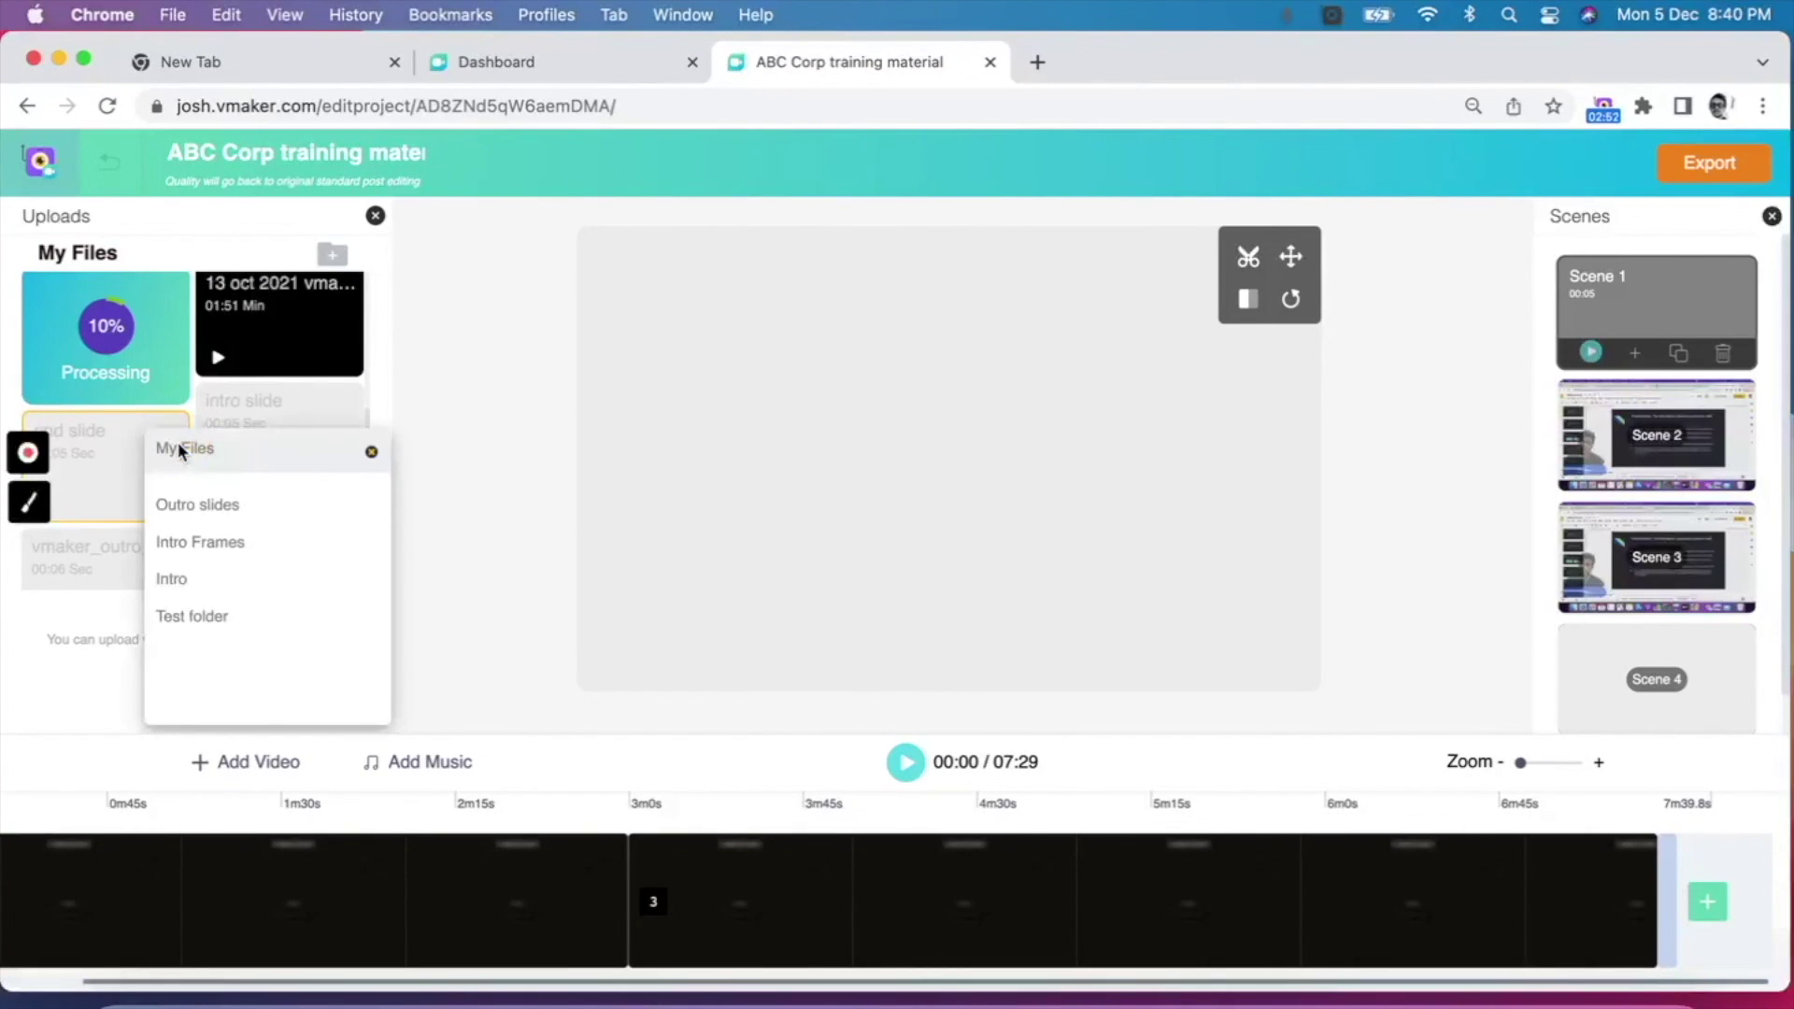
{"action": "left_click", "coordinate": [209, 507]}
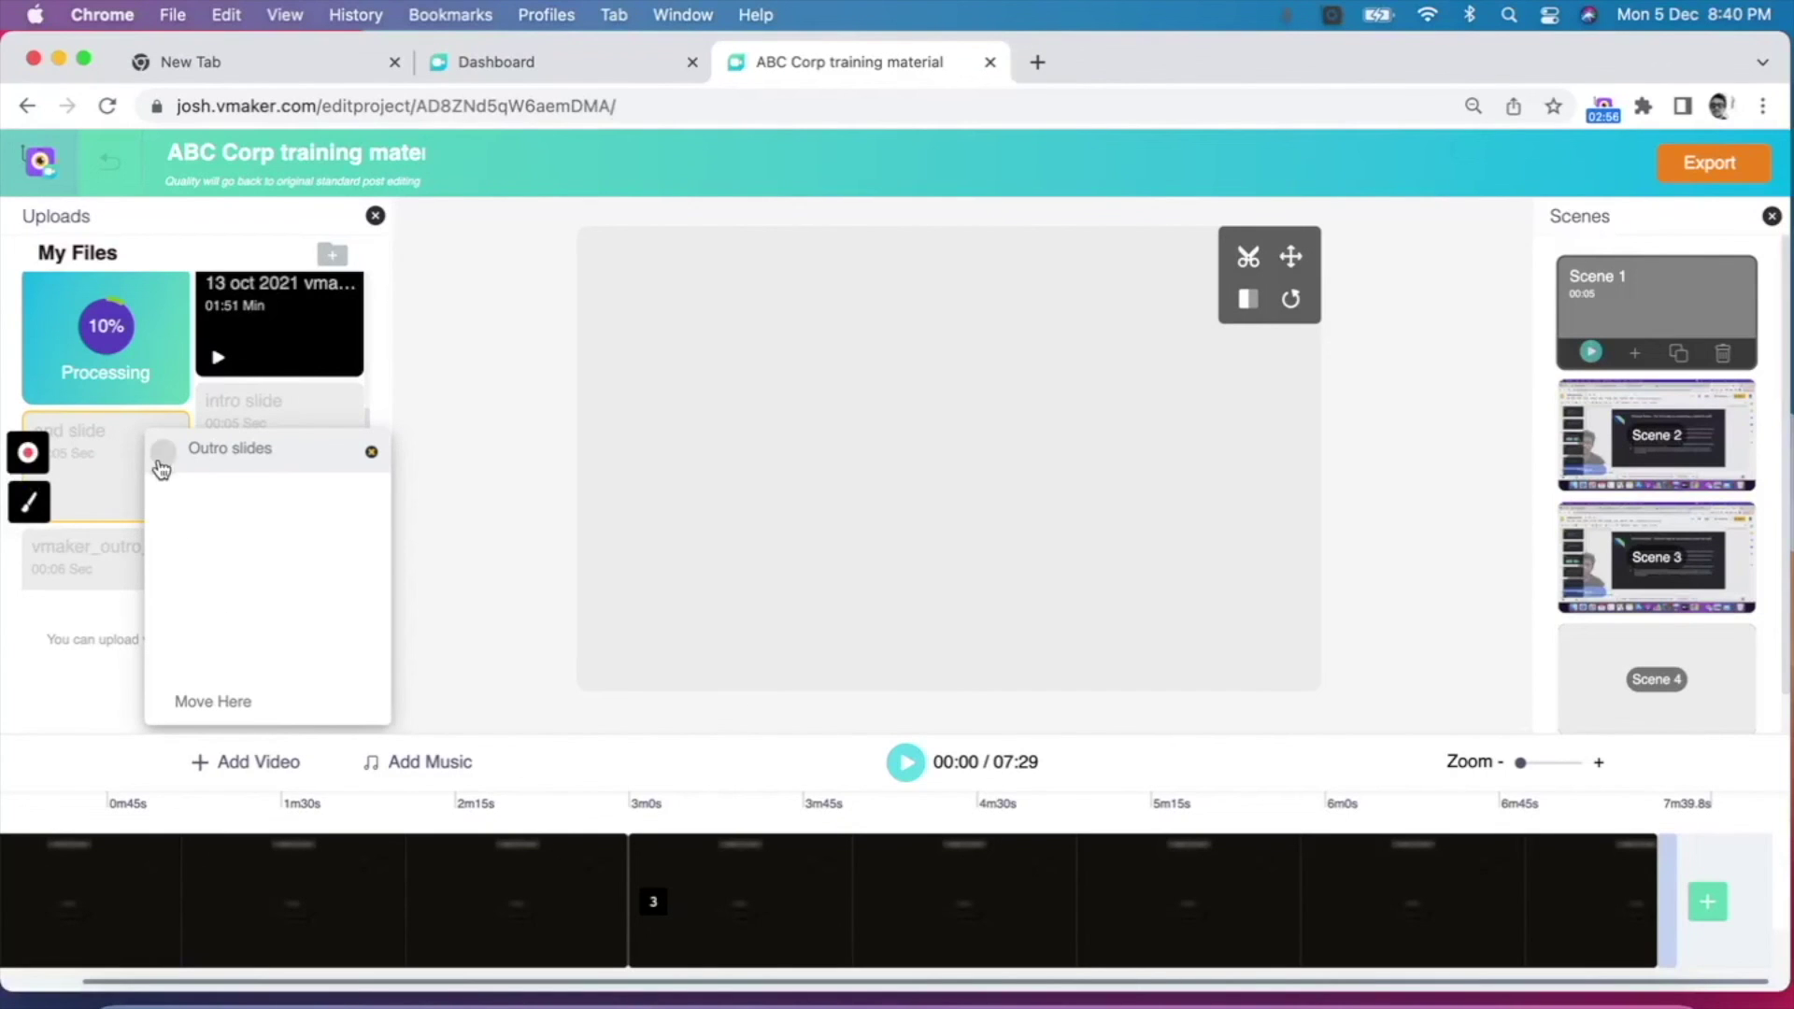
{"action": "left_click", "coordinate": [213, 701]}
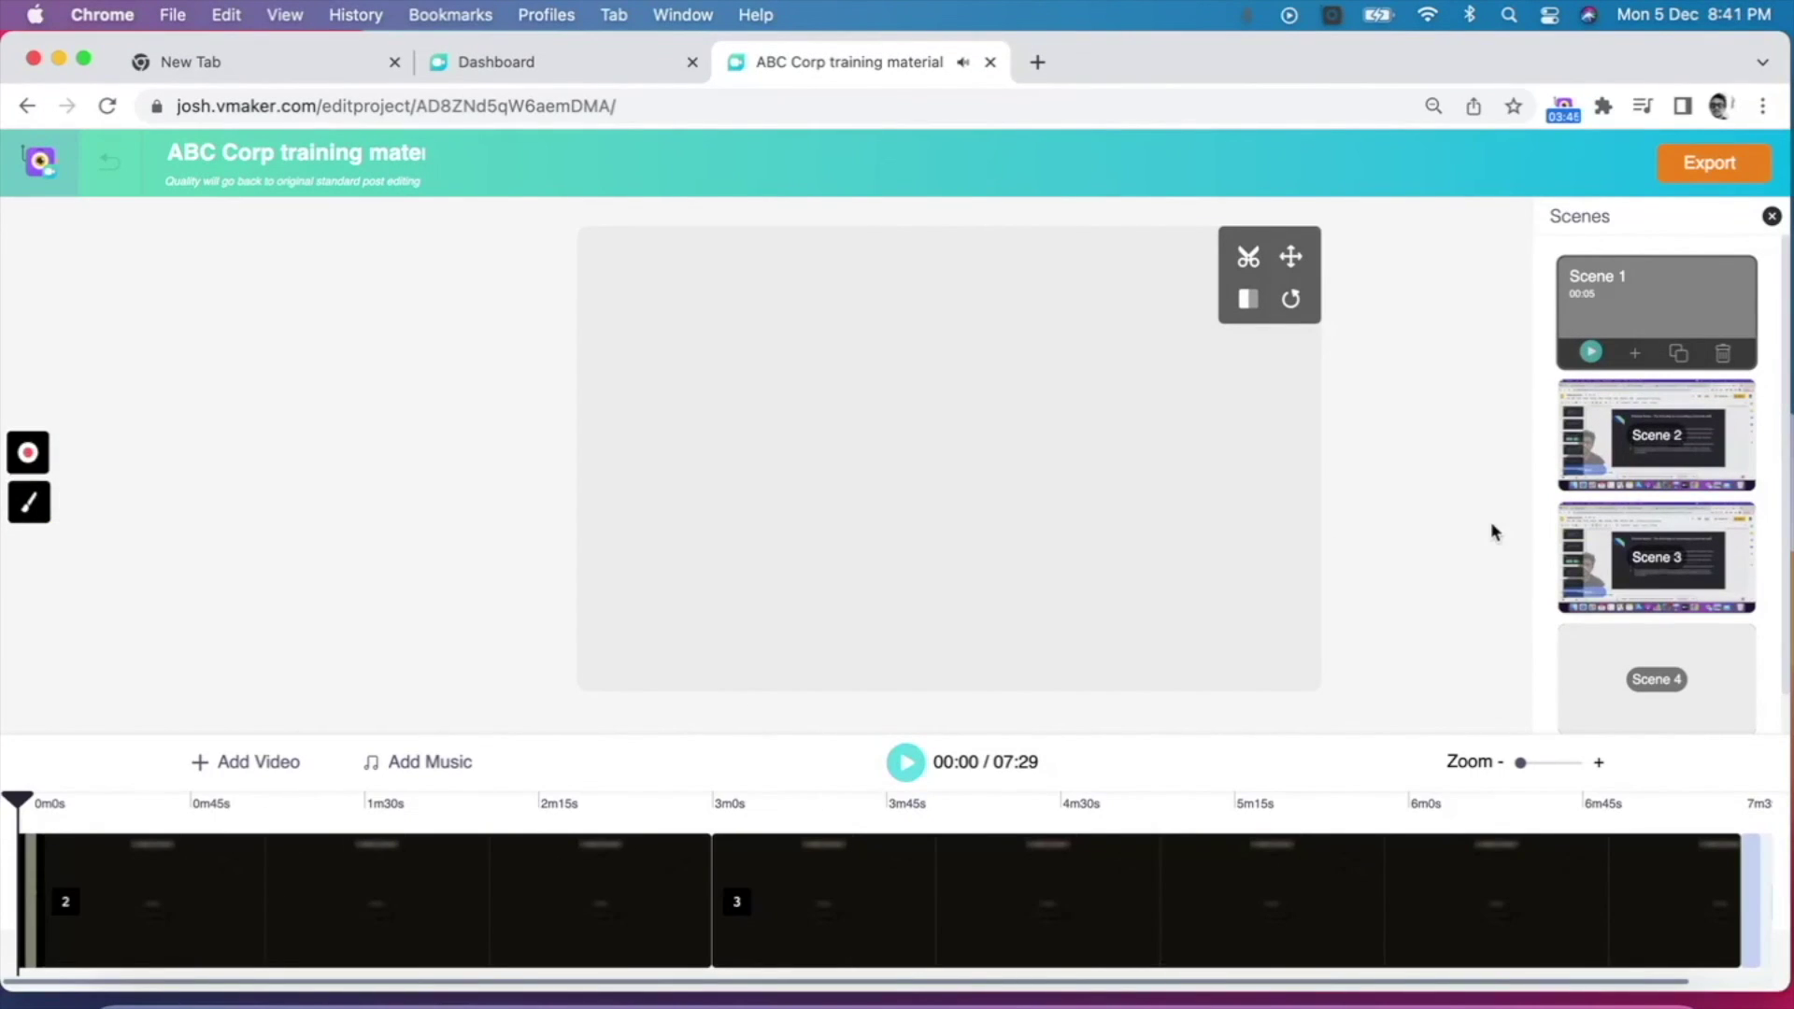
Step: Set the export quality to 1080p HD and start the export
{"action": "left_click", "coordinate": [1704, 177]}
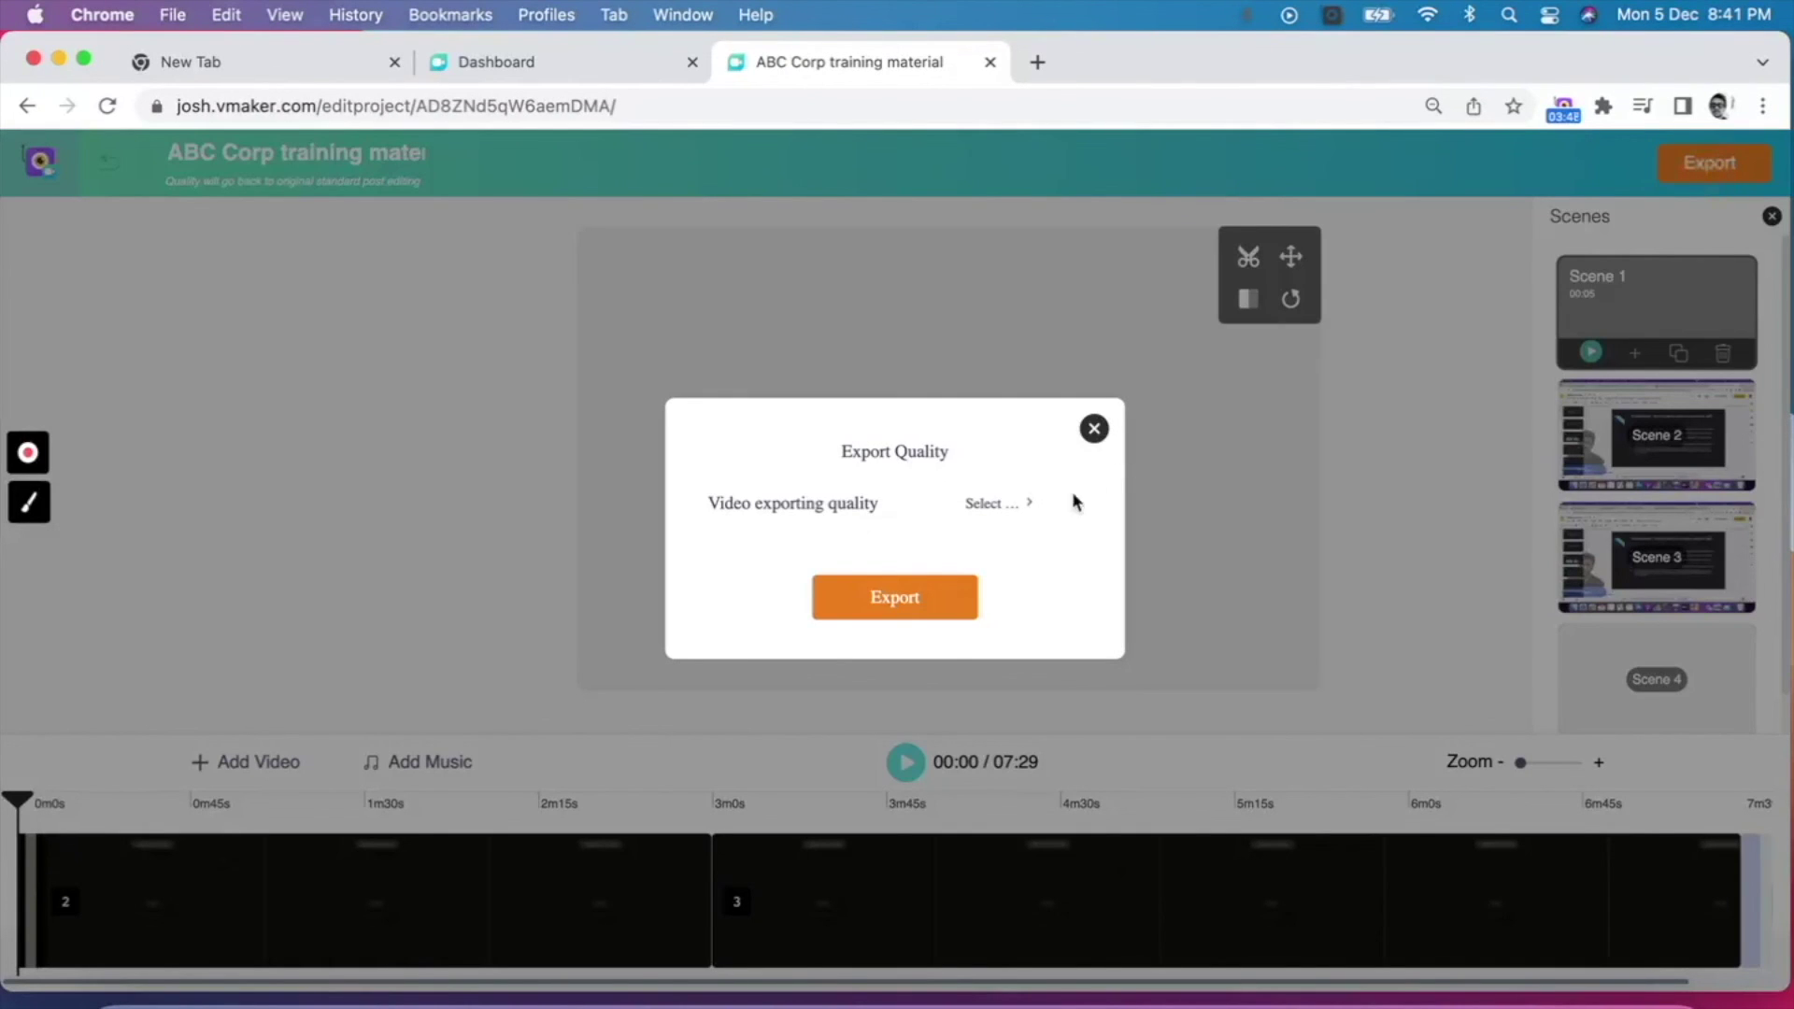
{"action": "left_click", "coordinate": [1042, 504]}
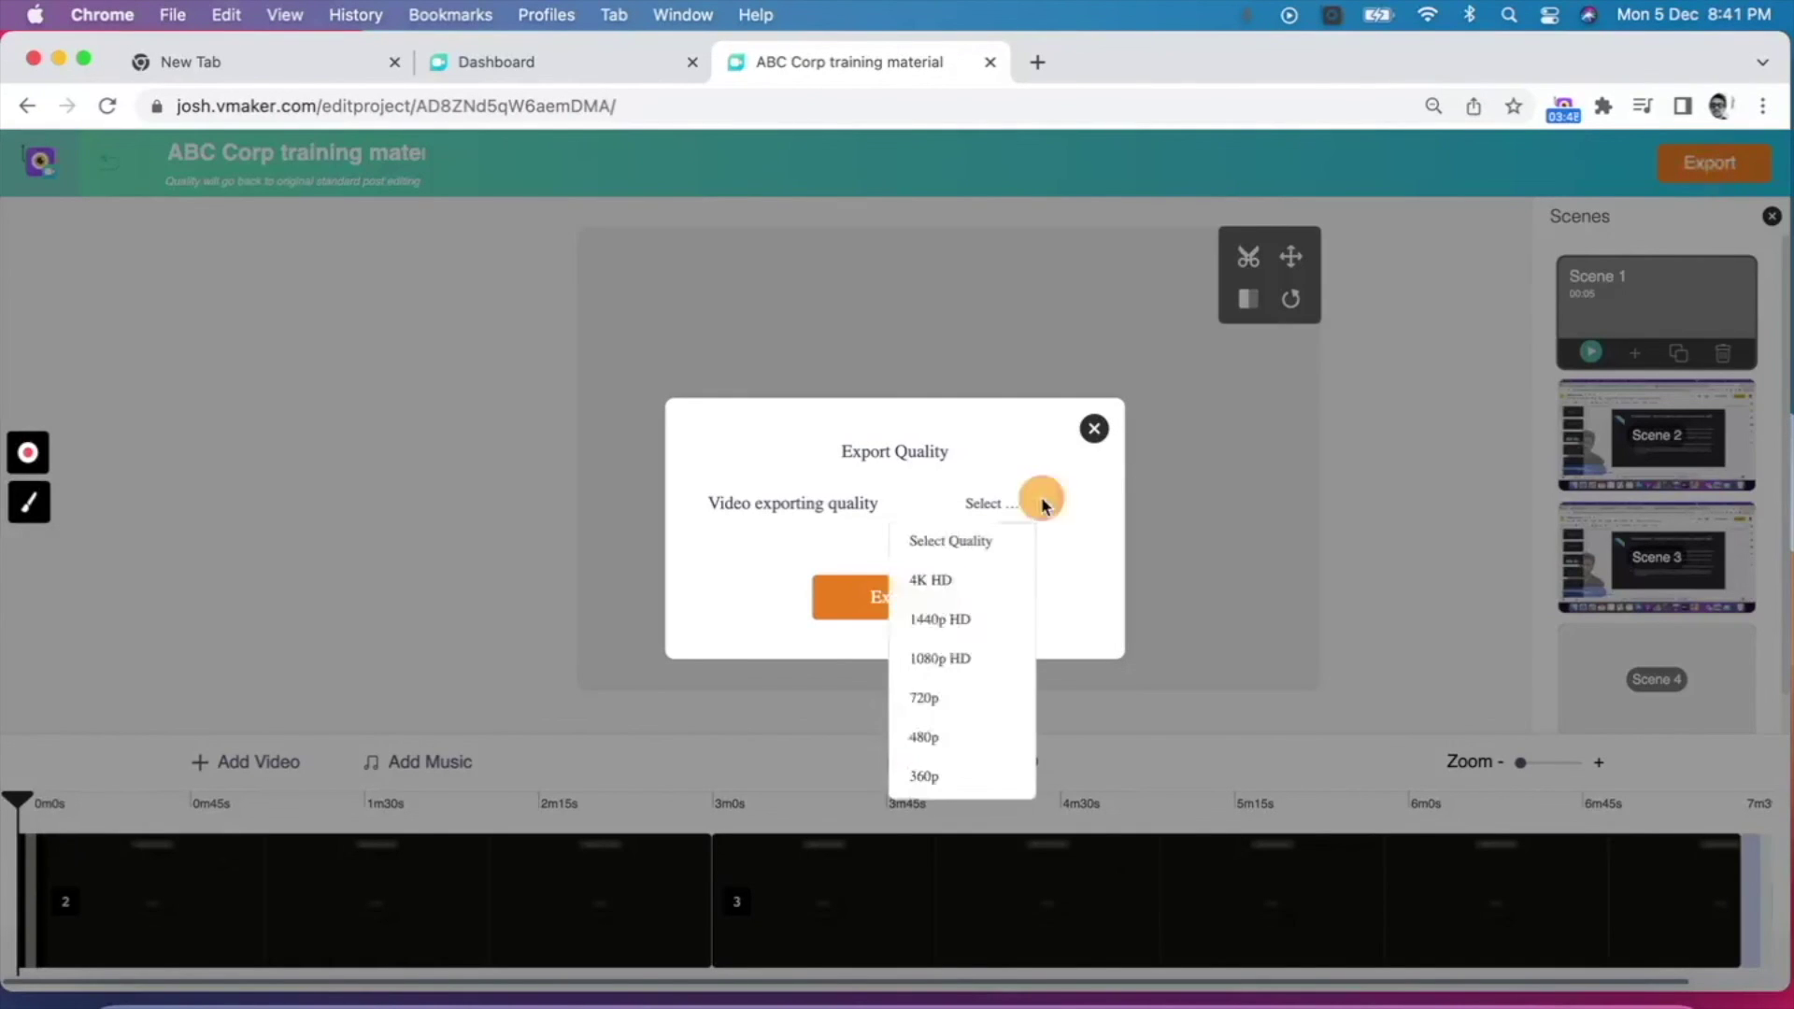
{"action": "left_click", "coordinate": [983, 657]}
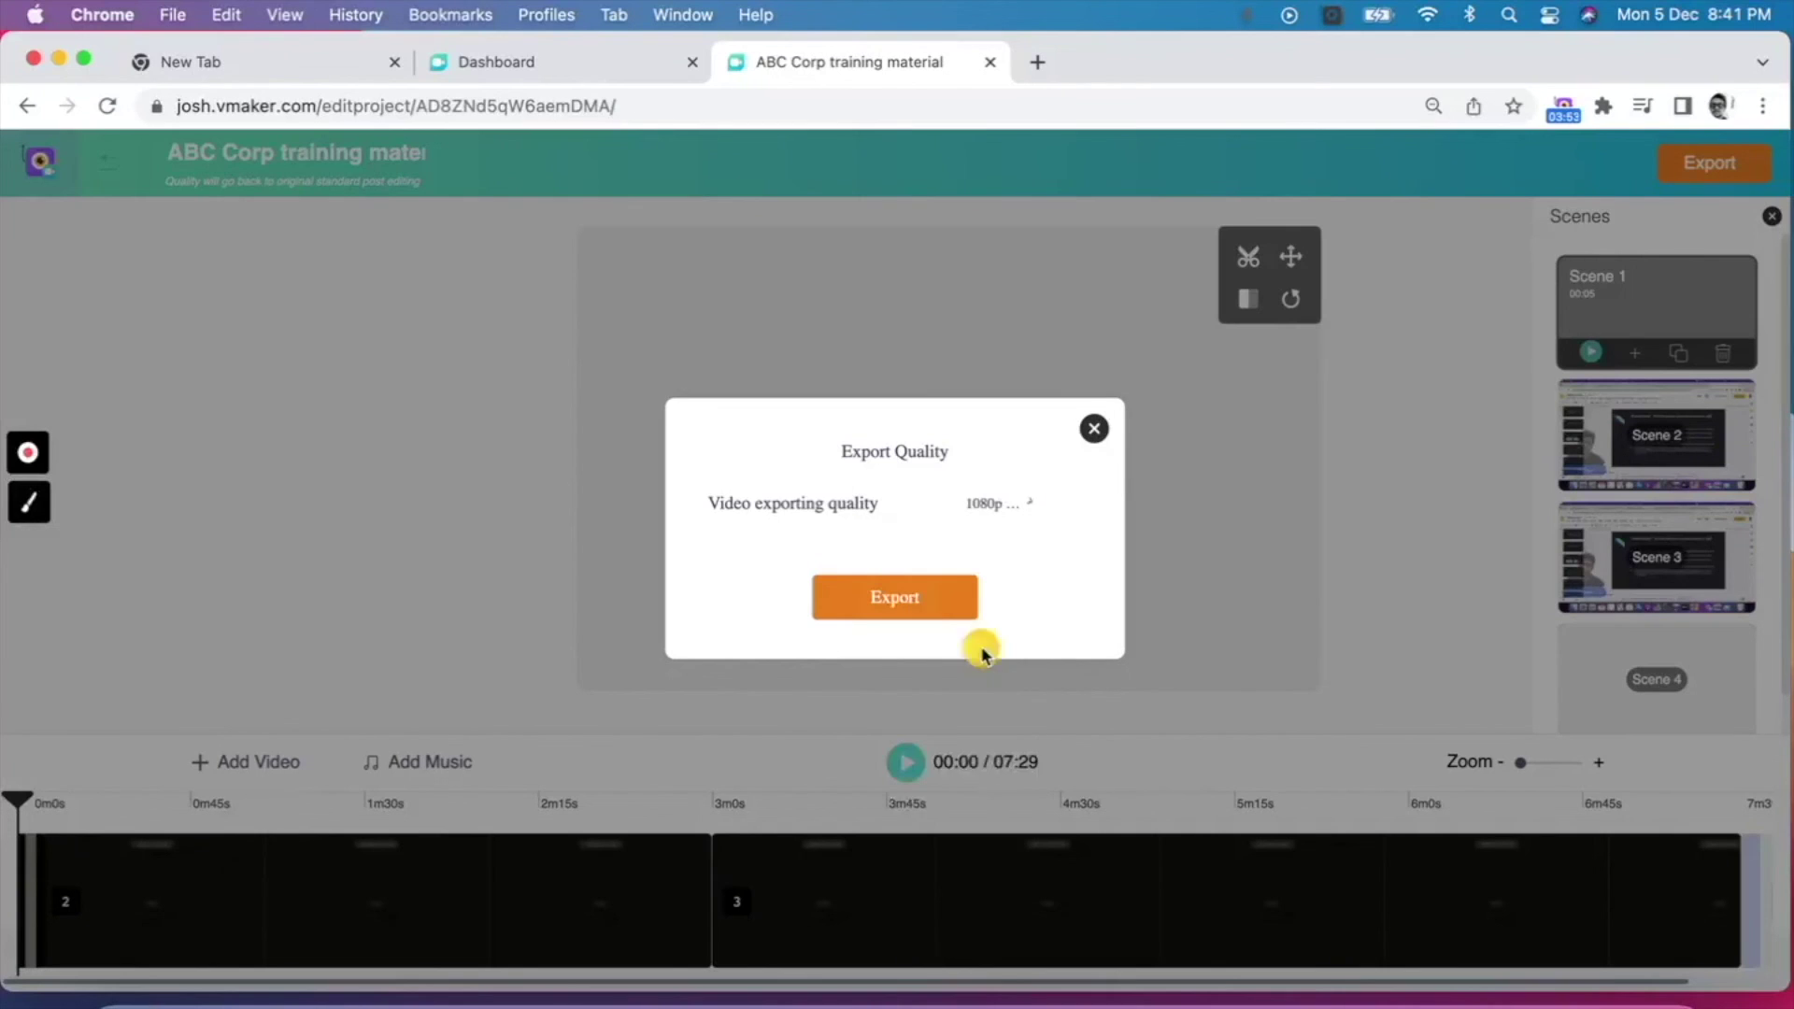
{"action": "left_click", "coordinate": [938, 580]}
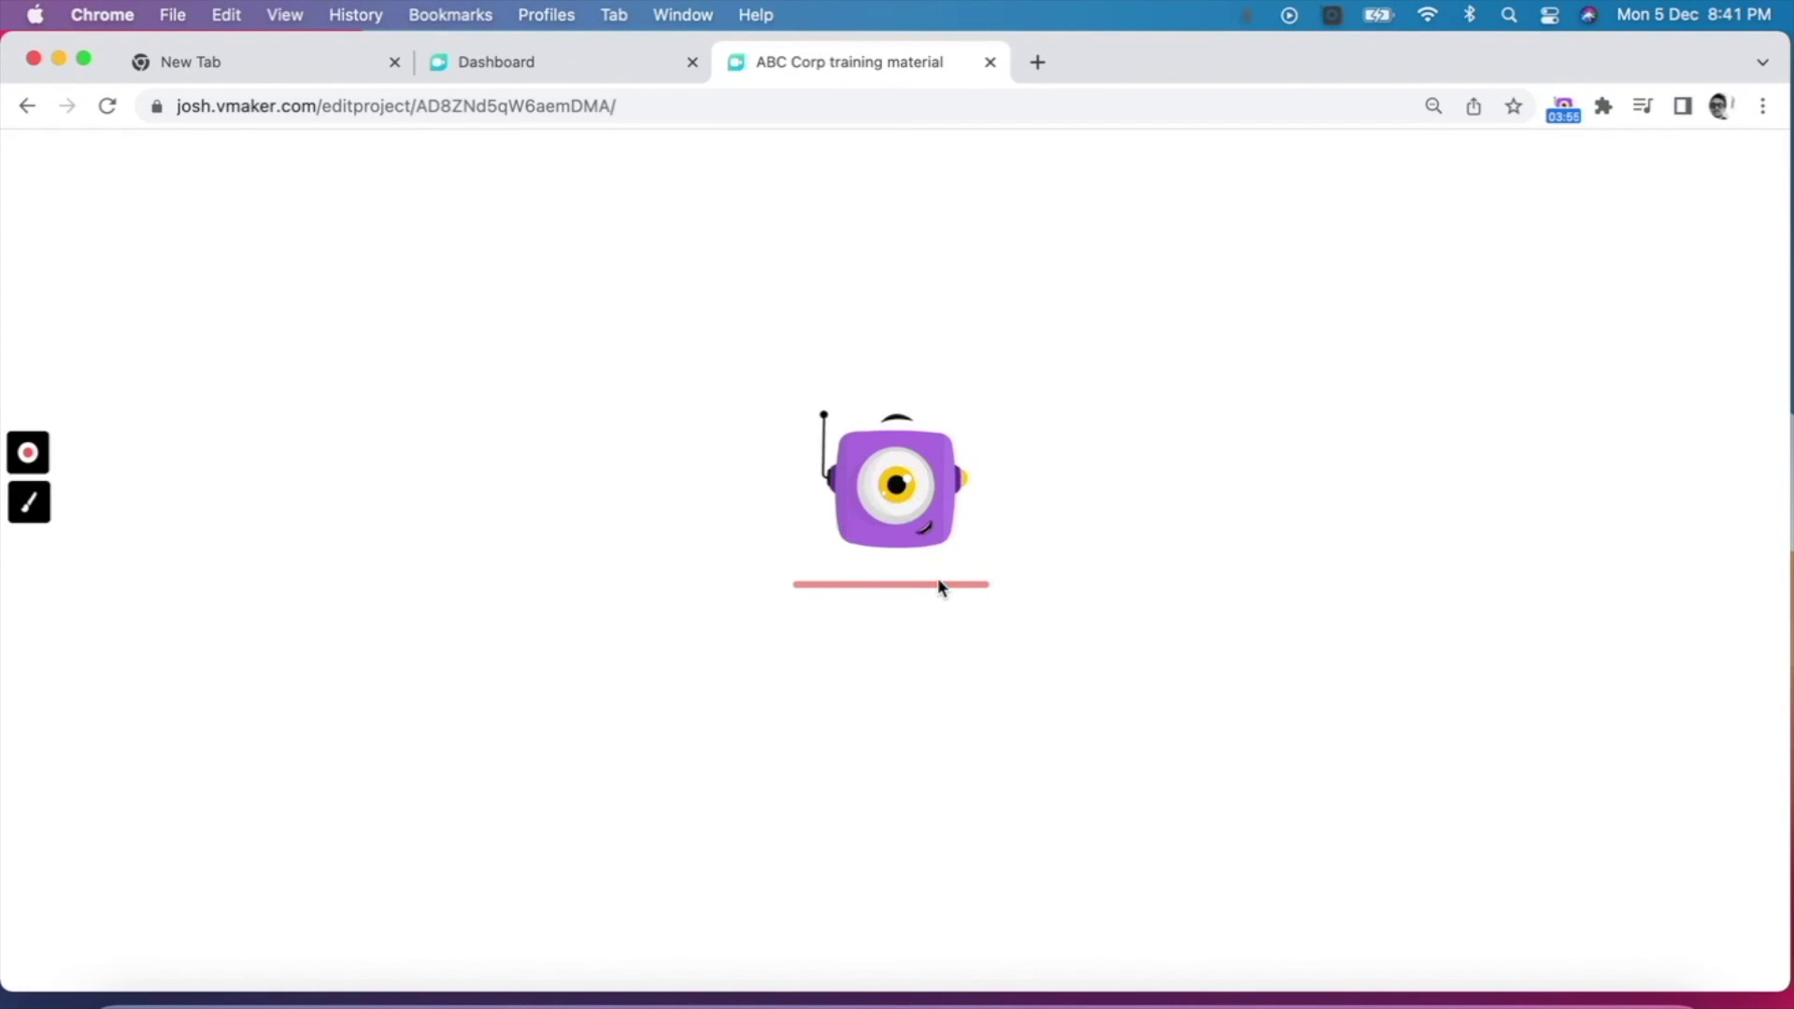